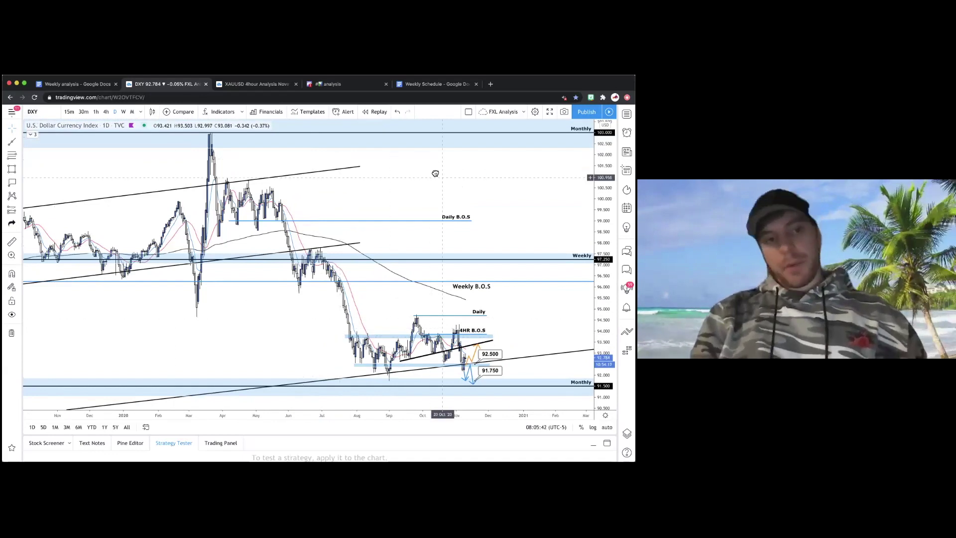
- Zoom and scroll the DXY daily chart to survey its price history
{"action": "scroll", "coordinate": [432, 164], "scroll_direction": "down", "scroll_amount": 5}
{"action": "scroll", "coordinate": [433, 171], "scroll_direction": "down", "scroll_amount": 5}
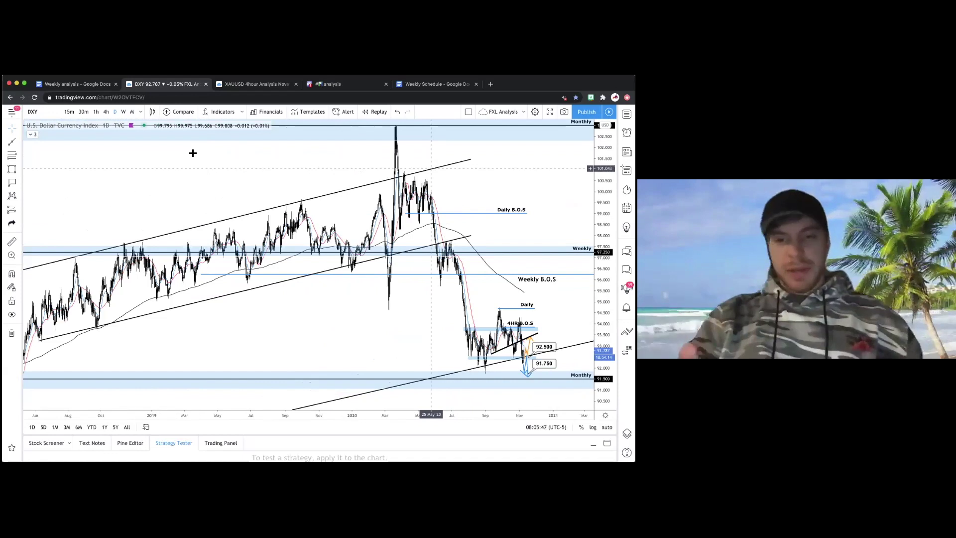
{"action": "scroll", "coordinate": [103, 223], "scroll_direction": "up", "scroll_amount": 3}
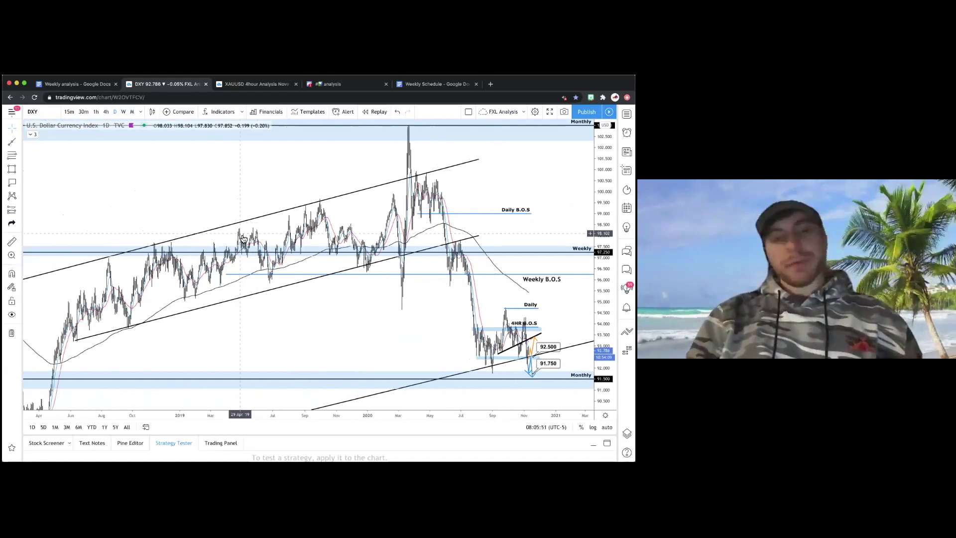
{"action": "scroll", "coordinate": [243, 240], "scroll_direction": "up", "scroll_amount": 3}
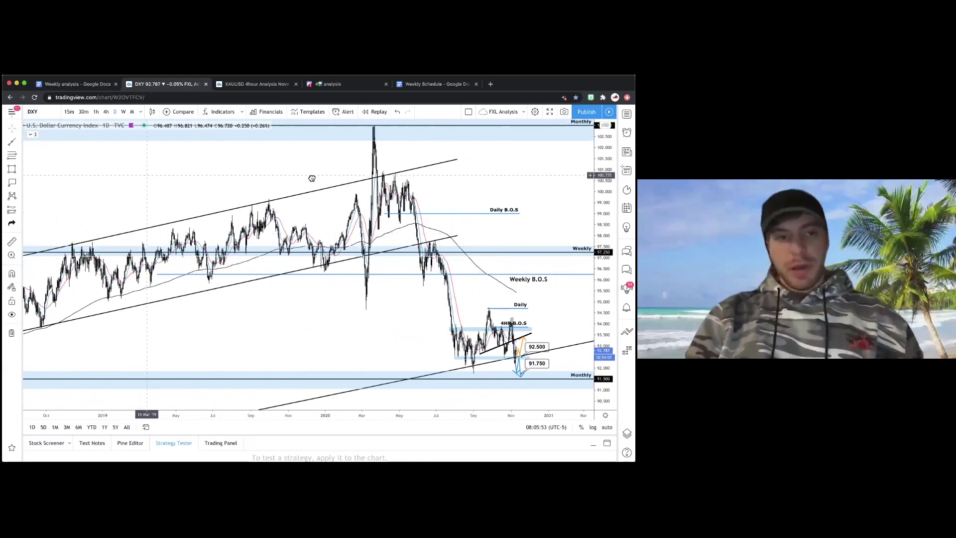
{"action": "scroll", "coordinate": [312, 179], "scroll_direction": "left", "scroll_amount": 5}
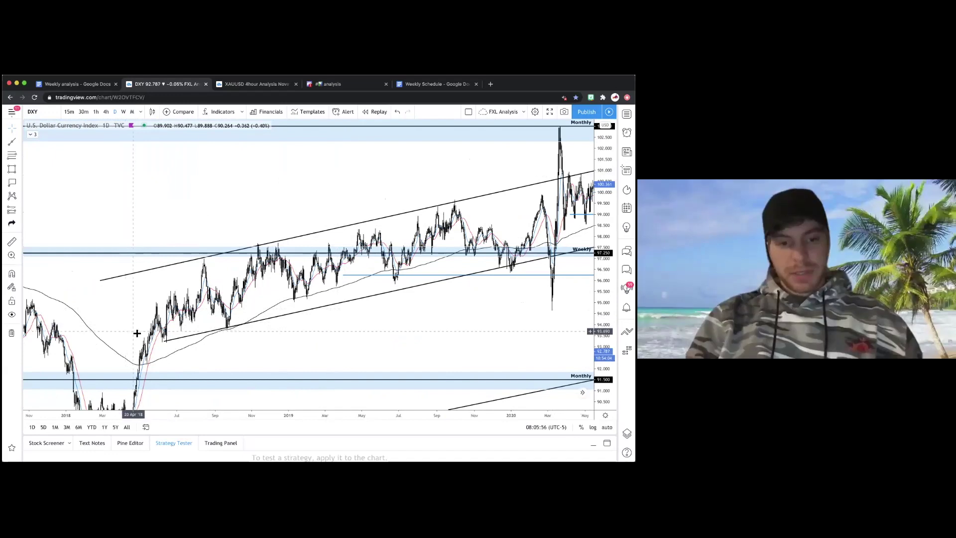
{"action": "scroll", "coordinate": [186, 175], "scroll_direction": "right", "scroll_amount": 10}
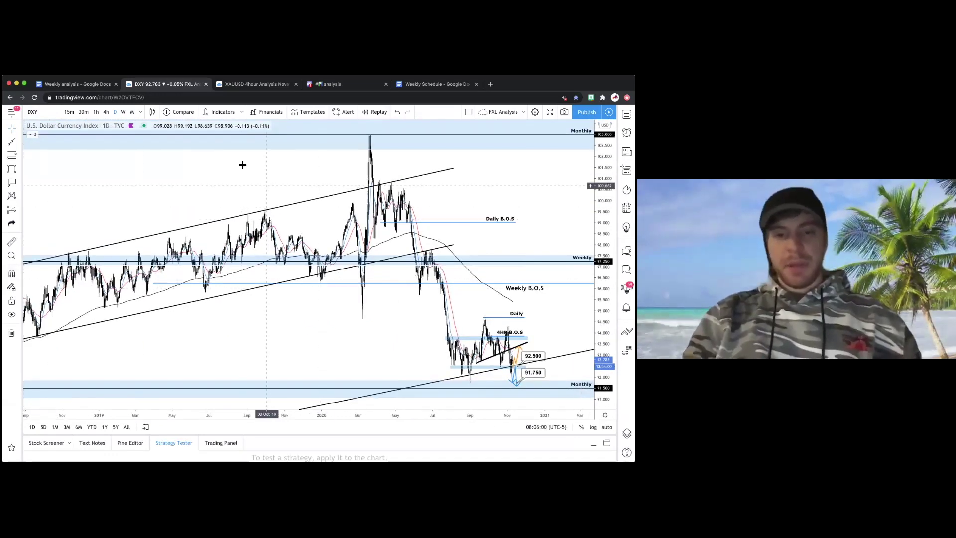
{"action": "scroll", "coordinate": [242, 165], "scroll_direction": "right", "scroll_amount": 5}
{"action": "scroll", "coordinate": [243, 164], "scroll_direction": "right", "scroll_amount": 5}
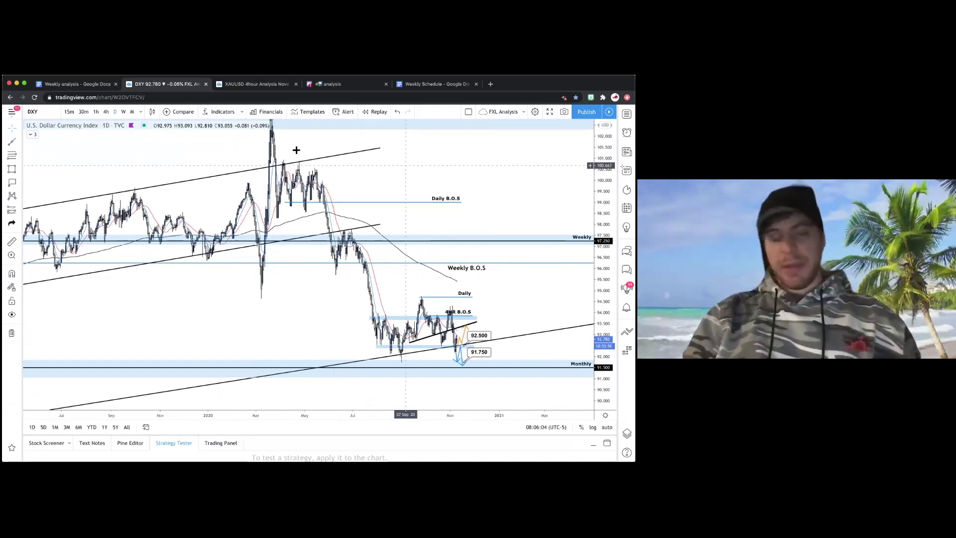
- Pan the daily chart between the Monthly 103.000 level, recent lows and the 2020 decline
{"action": "left_click_drag", "start_coordinate": [412, 167], "coordinate": [413, 187]}
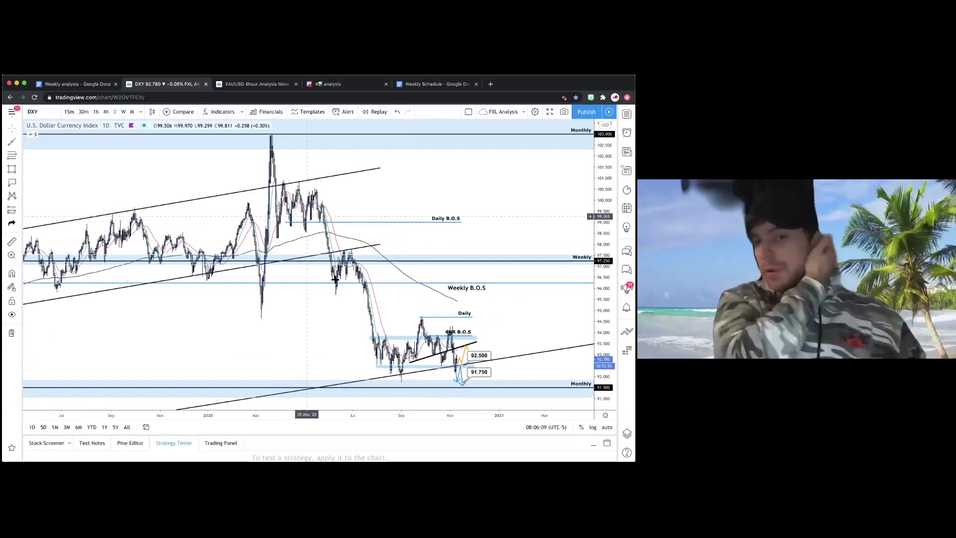
{"action": "left_click_drag", "start_coordinate": [320, 351], "coordinate": [303, 347]}
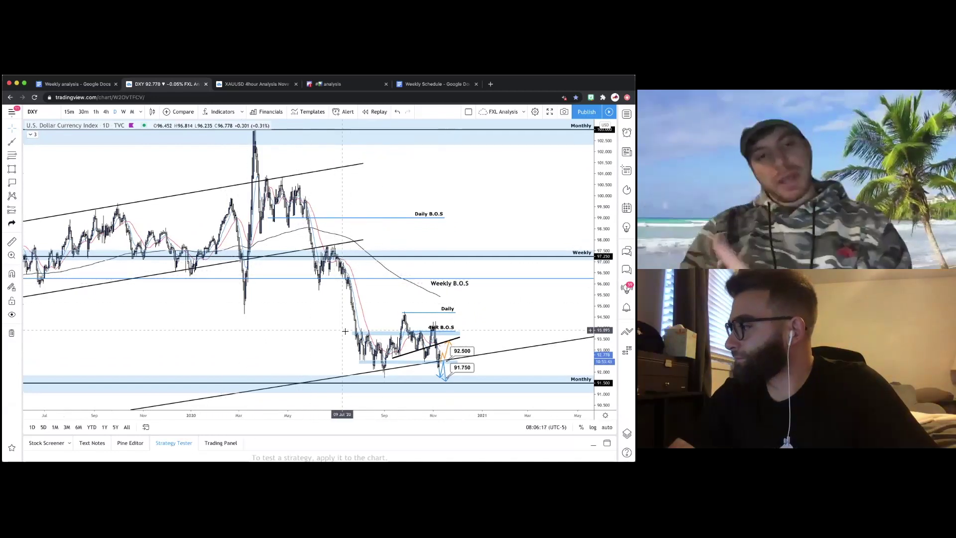
{"action": "left_click_drag", "start_coordinate": [318, 326], "coordinate": [301, 303]}
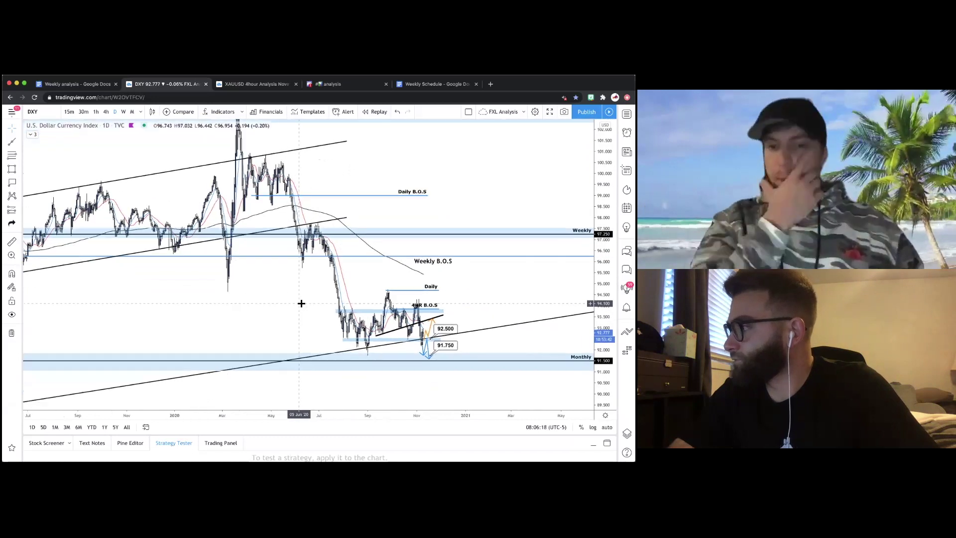
{"action": "scroll", "coordinate": [302, 303], "scroll_direction": "up", "scroll_amount": 1}
{"action": "scroll", "coordinate": [301, 304], "scroll_direction": "up", "scroll_amount": 3}
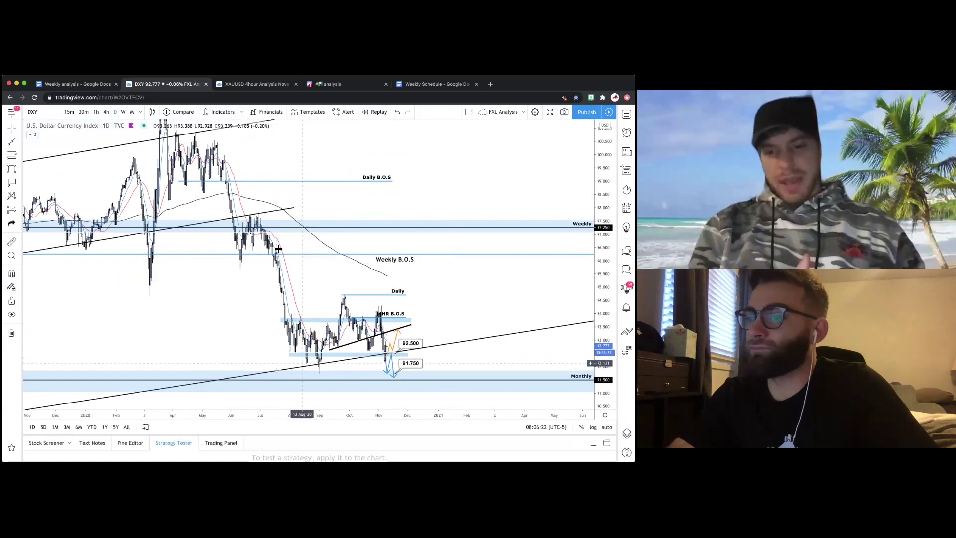
{"action": "left_click_drag", "start_coordinate": [236, 318], "coordinate": [220, 288]}
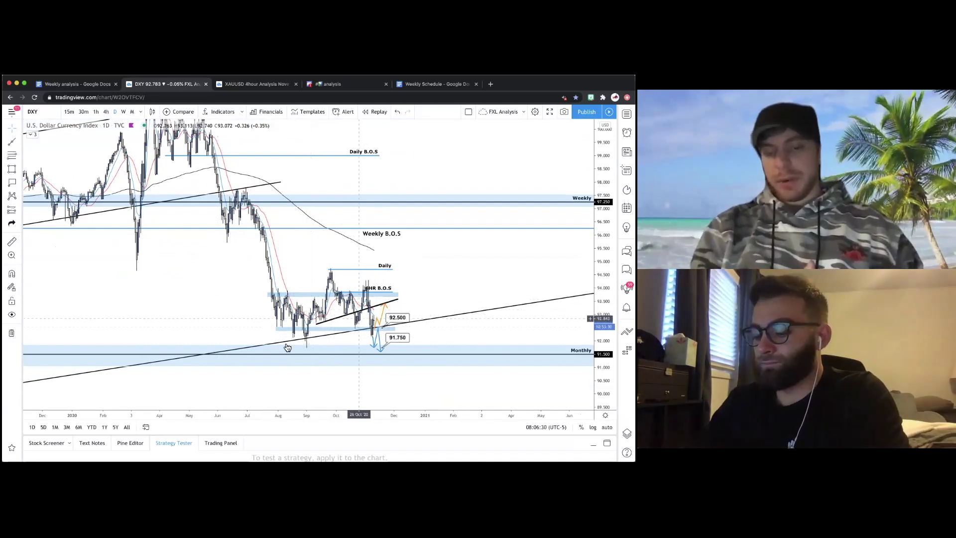
{"action": "left_click_drag", "start_coordinate": [225, 324], "coordinate": [266, 323]}
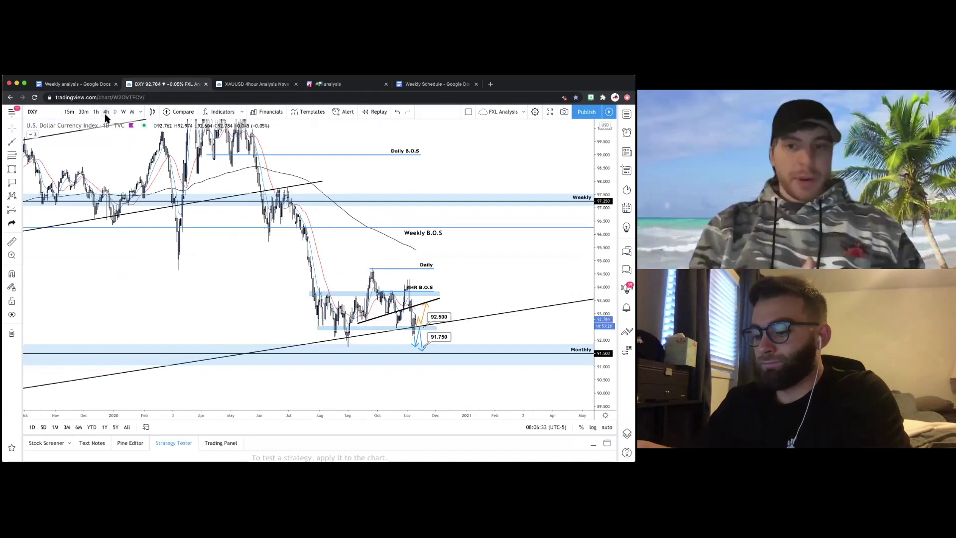
- Switch DXY to 4-hour candles and stretch the price scale with the Monthly level visible
{"action": "left_click", "coordinate": [106, 113]}
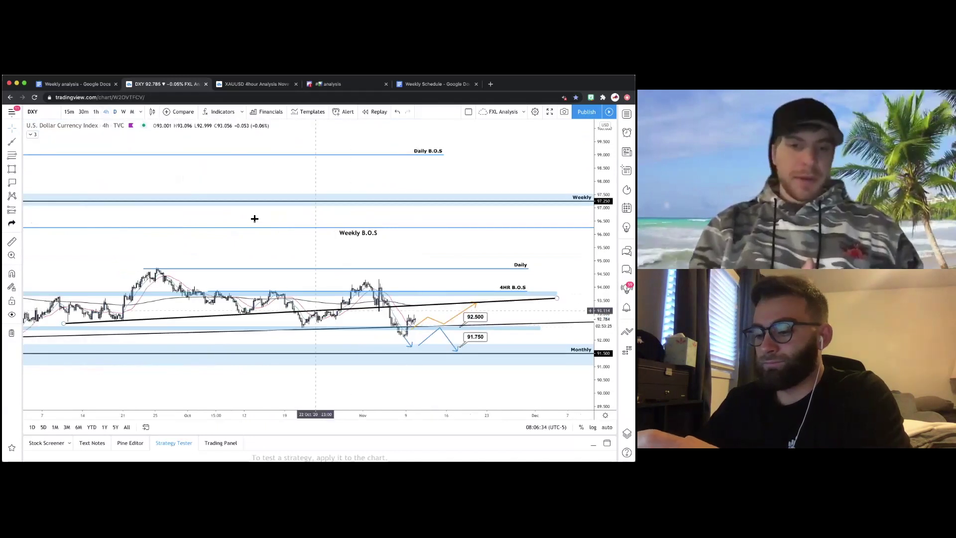
{"action": "scroll", "coordinate": [265, 244], "scroll_direction": "left", "scroll_amount": 5}
{"action": "scroll", "coordinate": [265, 244], "scroll_direction": "left", "scroll_amount": 4}
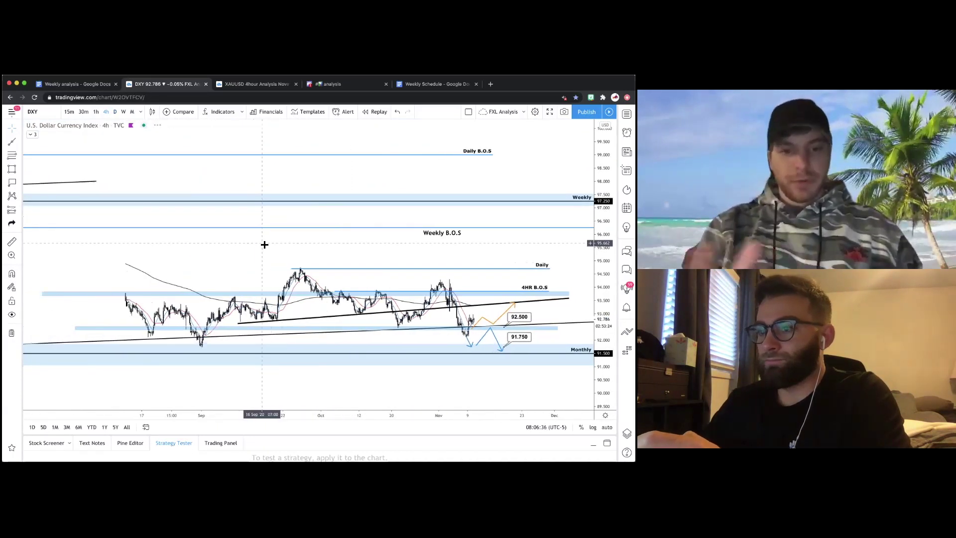
{"action": "left_click_drag", "start_coordinate": [603, 358], "coordinate": [603, 285]}
{"action": "left_click_drag", "start_coordinate": [318, 247], "coordinate": [304, 233]}
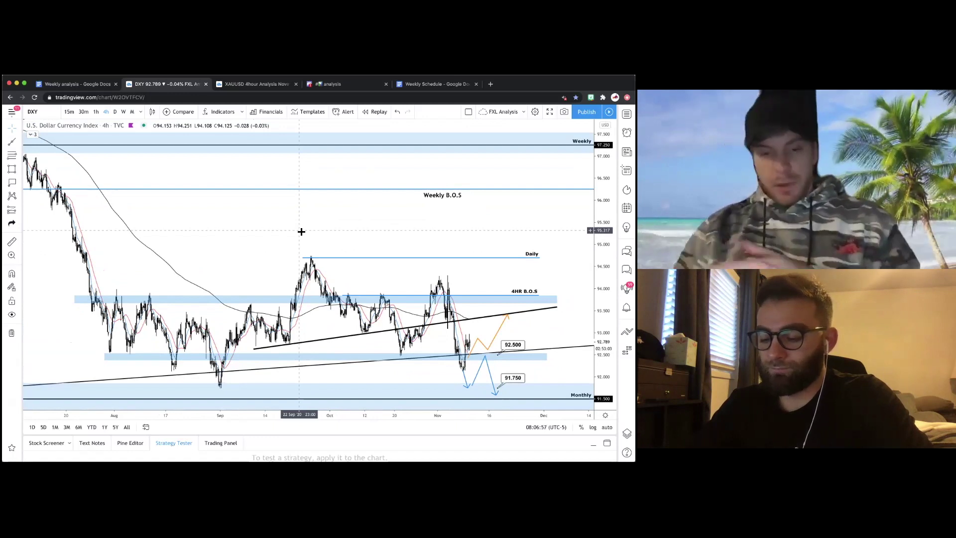
- Center the 4h chart on recent structure and enlarge the candles
{"action": "scroll", "coordinate": [302, 232], "scroll_direction": "up", "scroll_amount": 1}
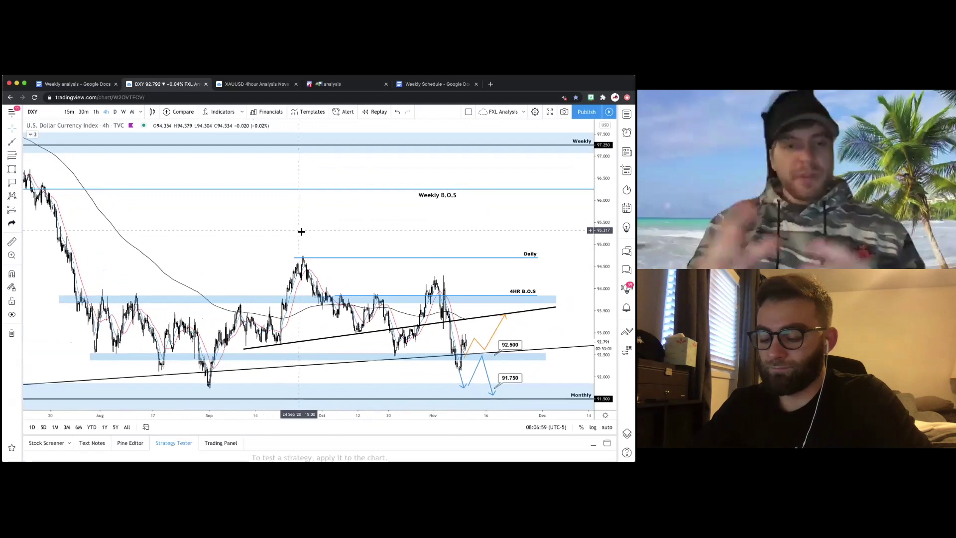
{"action": "left_click_drag", "start_coordinate": [302, 233], "coordinate": [311, 181]}
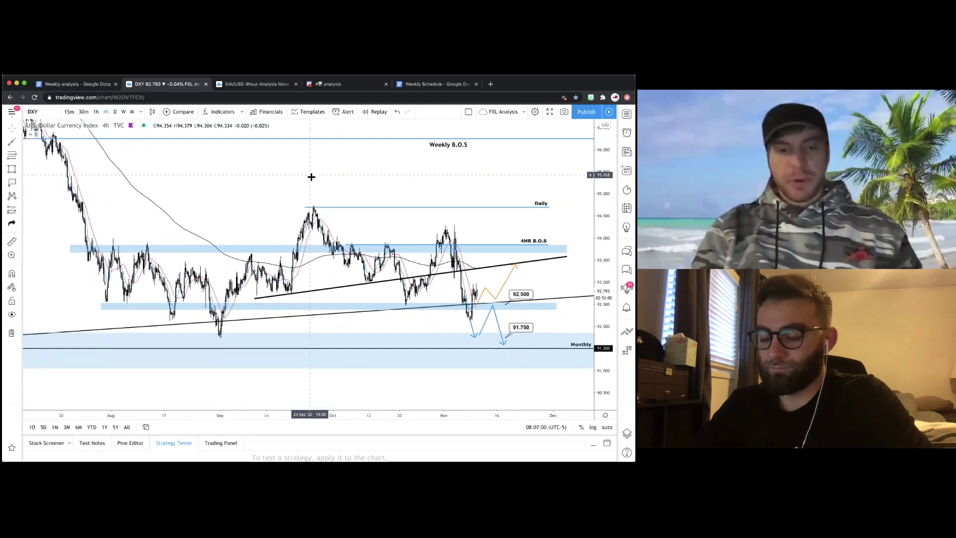
{"action": "scroll", "coordinate": [311, 178], "scroll_direction": "up", "scroll_amount": 1}
{"action": "scroll", "coordinate": [409, 298], "scroll_direction": "up", "scroll_amount": 1}
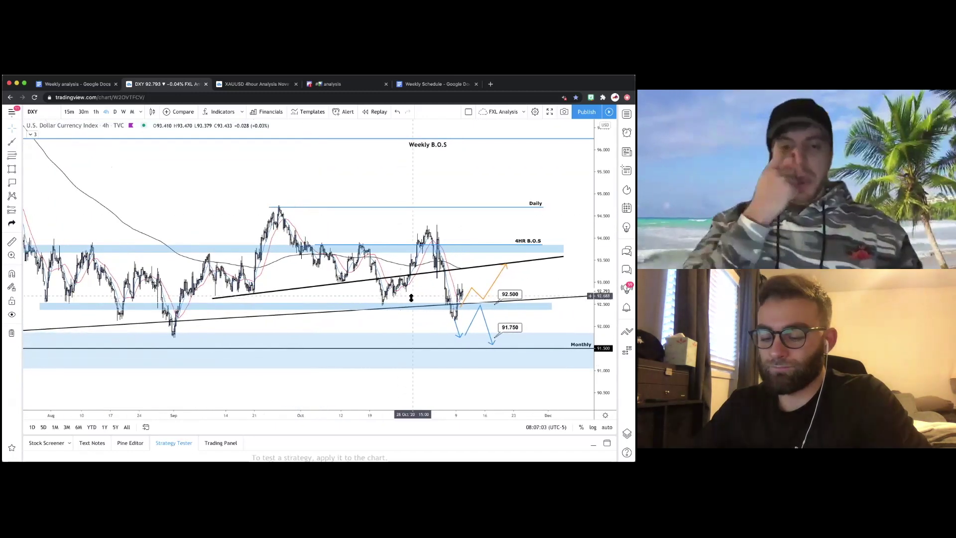
{"action": "left_click_drag", "start_coordinate": [604, 295], "coordinate": [604, 259]}
{"action": "scroll", "coordinate": [288, 280], "scroll_direction": "down", "scroll_amount": 1}
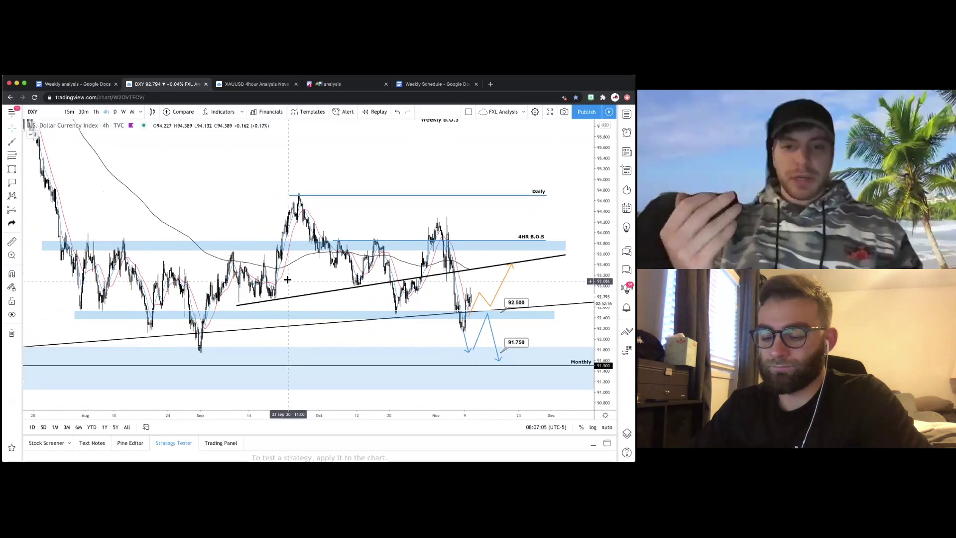
{"action": "left_click_drag", "start_coordinate": [236, 258], "coordinate": [246, 250]}
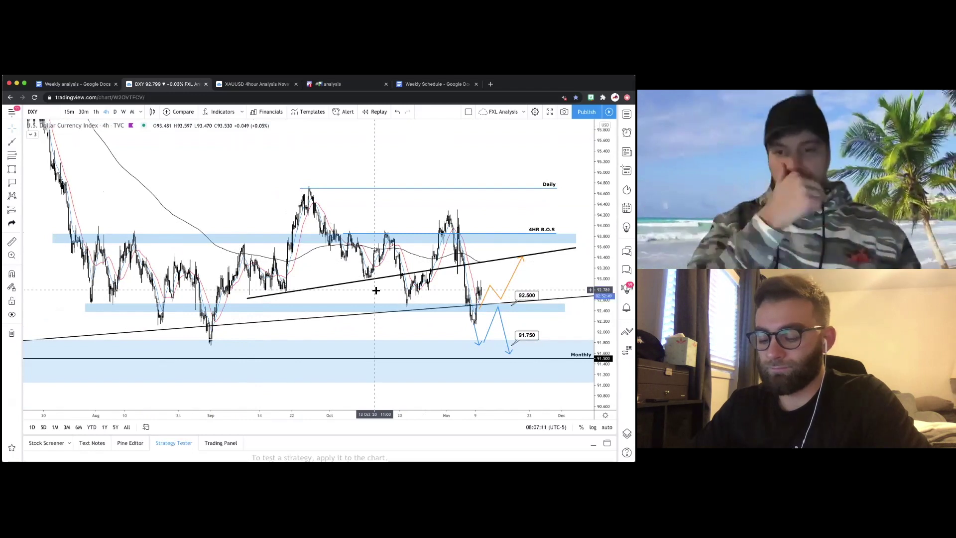
{"action": "left_click_drag", "start_coordinate": [486, 301], "coordinate": [472, 297]}
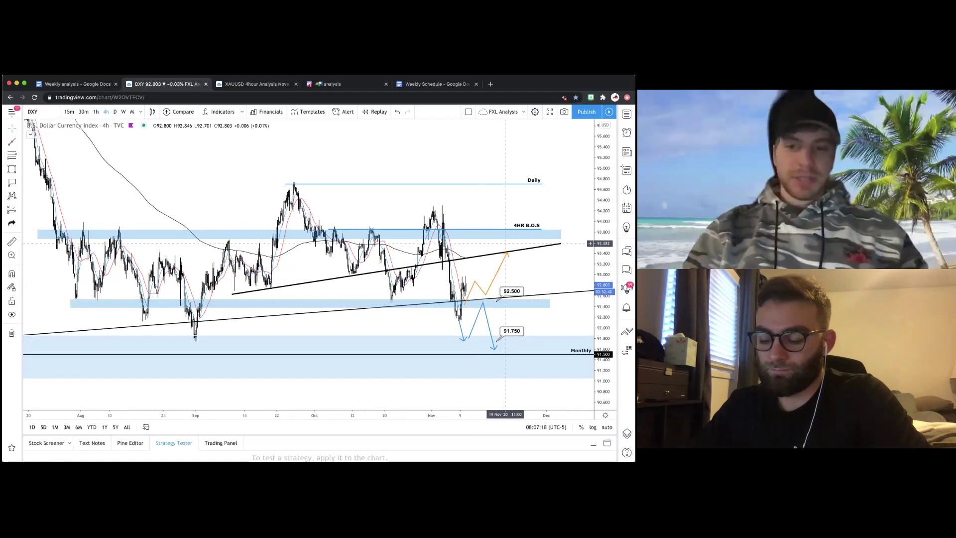
{"action": "left_click_drag", "start_coordinate": [320, 274], "coordinate": [342, 274]}
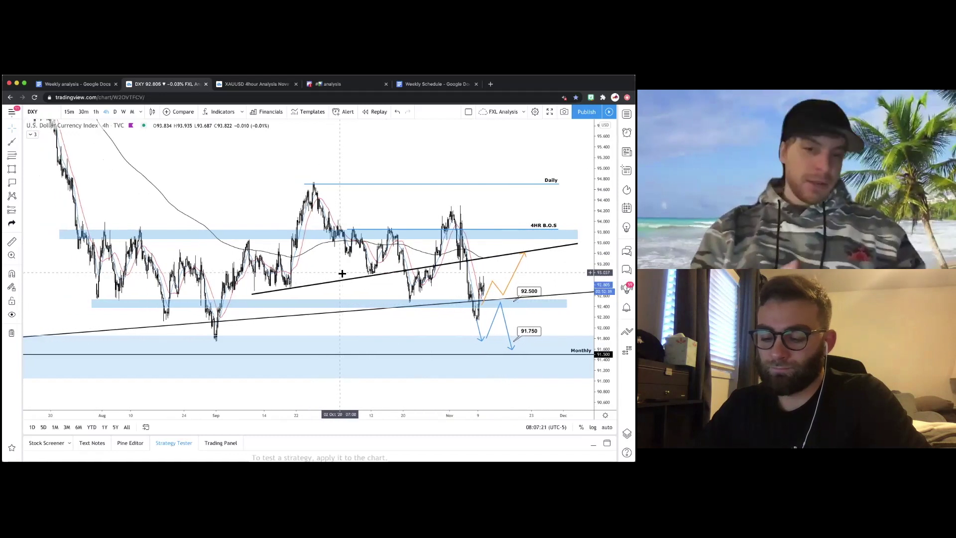
- Frame the latest 4h bars with the 92.500 and 91.750 projection arrows
{"action": "scroll", "coordinate": [342, 274], "scroll_direction": "down", "scroll_amount": 2}
{"action": "scroll", "coordinate": [342, 274], "scroll_direction": "up", "scroll_amount": 2}
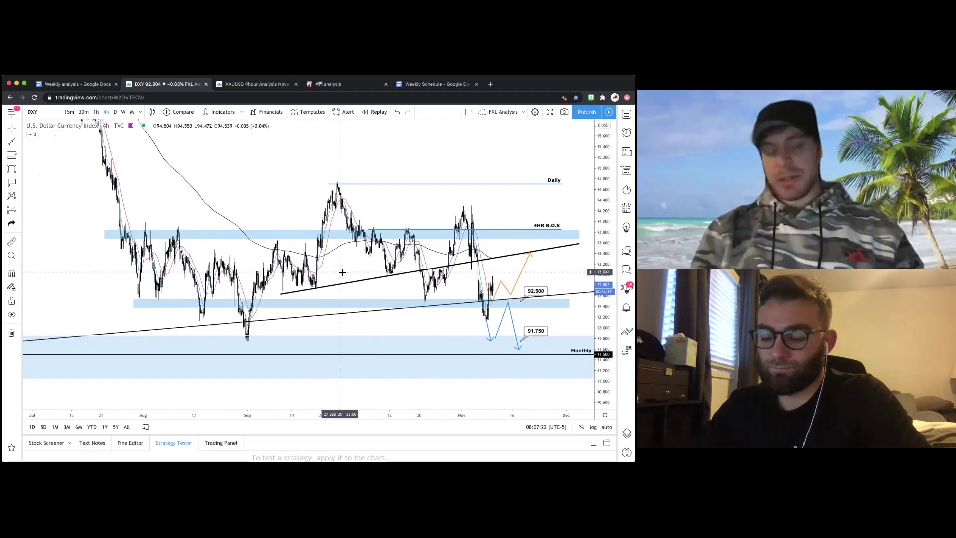
{"action": "scroll", "coordinate": [494, 250], "scroll_direction": "up", "scroll_amount": 1}
{"action": "scroll", "coordinate": [494, 251], "scroll_direction": "up", "scroll_amount": 1}
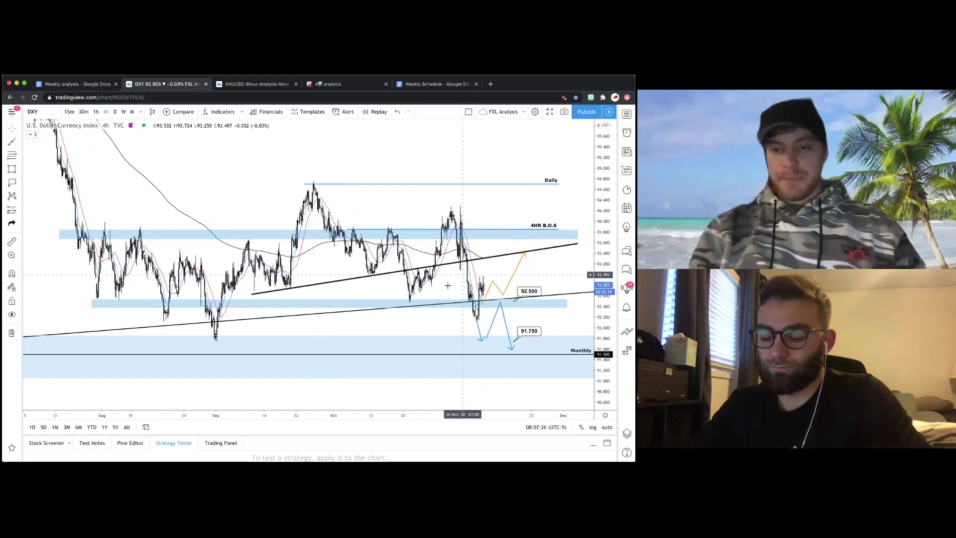
{"action": "left_click_drag", "start_coordinate": [433, 277], "coordinate": [405, 264]}
{"action": "scroll", "coordinate": [405, 266], "scroll_direction": "right", "scroll_amount": 4}
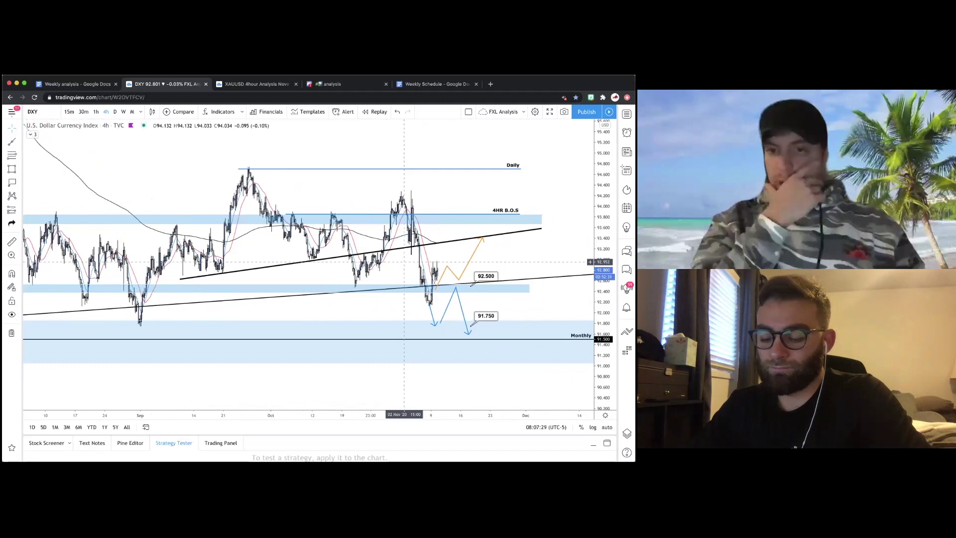
{"action": "scroll", "coordinate": [539, 245], "scroll_direction": "left", "scroll_amount": 2}
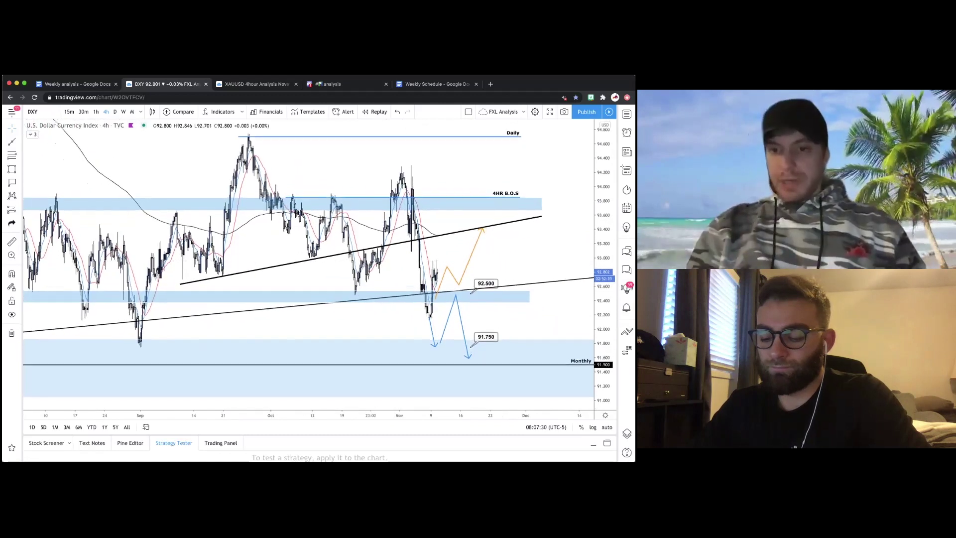
{"action": "scroll", "coordinate": [539, 244], "scroll_direction": "right", "scroll_amount": 4}
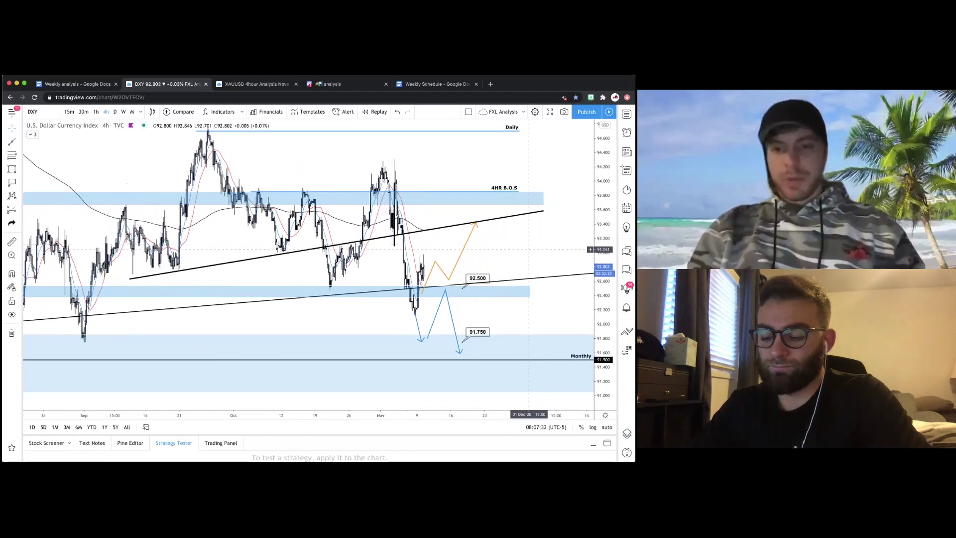
{"action": "scroll", "coordinate": [408, 333], "scroll_direction": "left", "scroll_amount": 2}
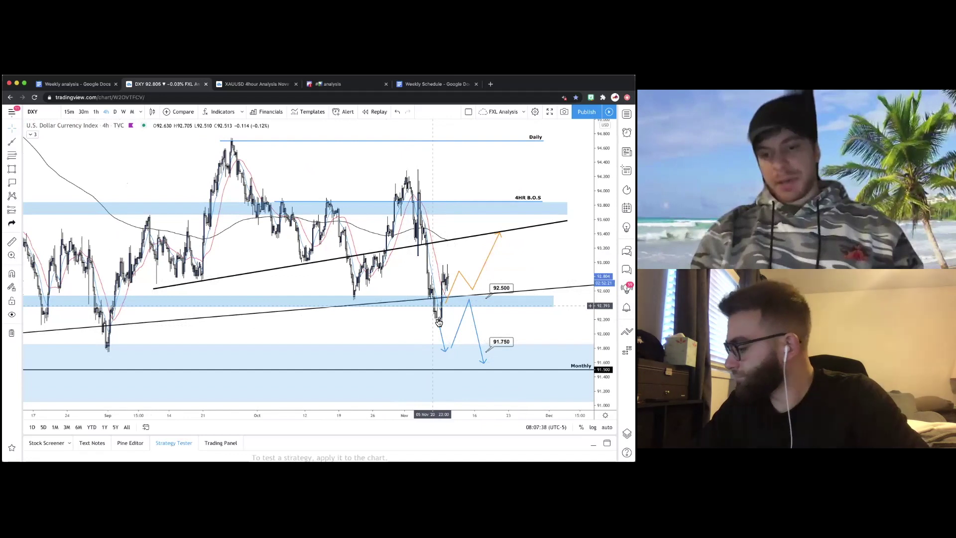
- Inspect the blue zone near 92.400 and its projected-path arrow
{"action": "left_click", "coordinate": [474, 306]}
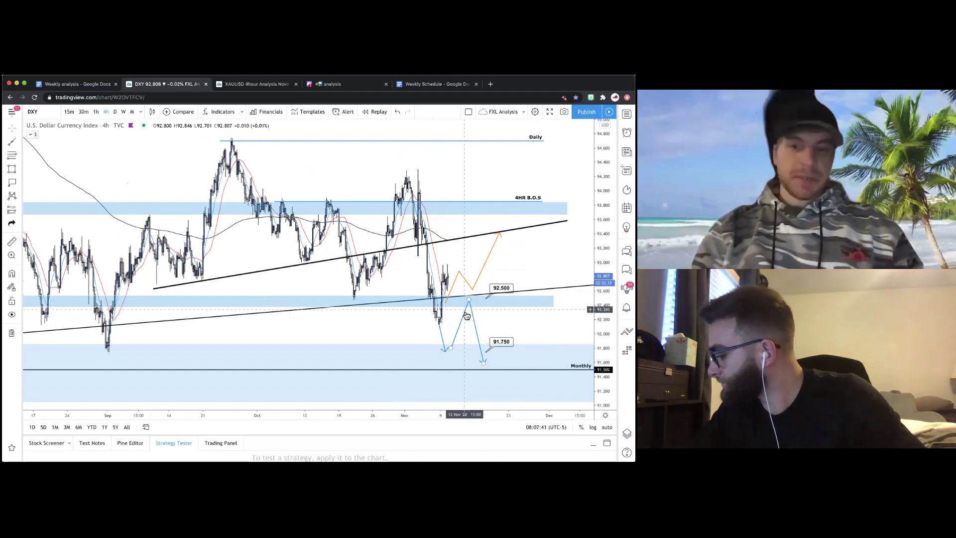
{"action": "left_click", "coordinate": [469, 304]}
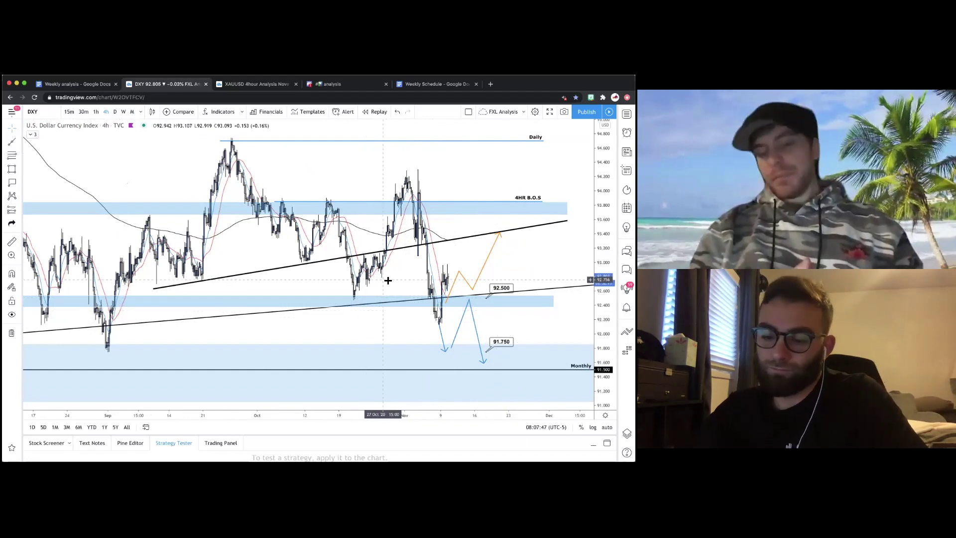
{"action": "scroll", "coordinate": [386, 277], "scroll_direction": "left", "scroll_amount": 2}
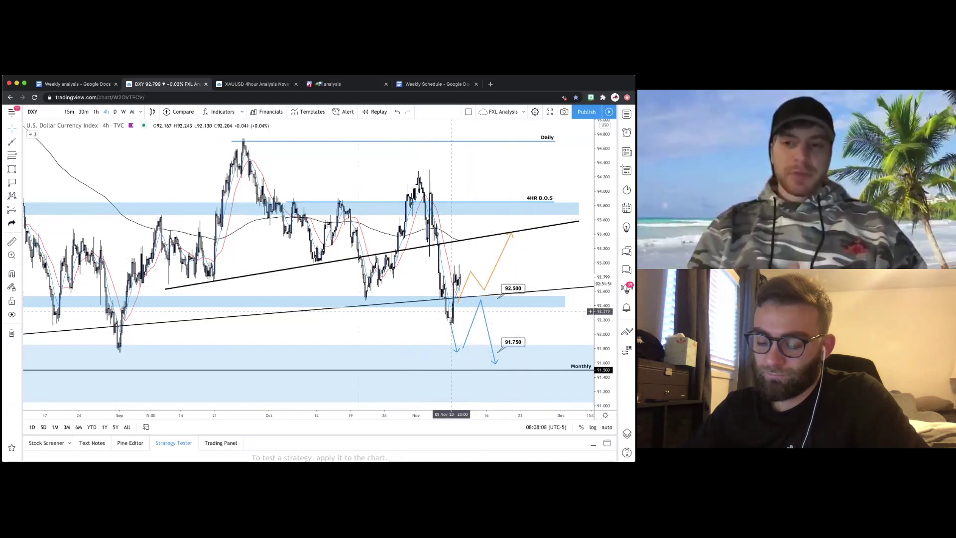
- Zoom out the DXY 4h chart and pan to reveal earlier candles
{"action": "scroll", "coordinate": [395, 186], "scroll_direction": "down", "scroll_amount": 3}
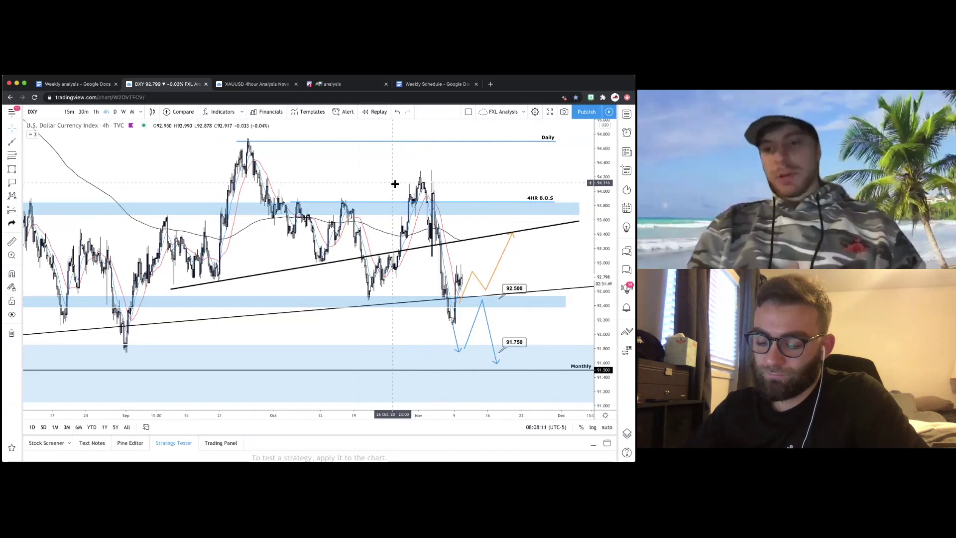
{"action": "scroll", "coordinate": [469, 285], "scroll_direction": "down", "scroll_amount": 1}
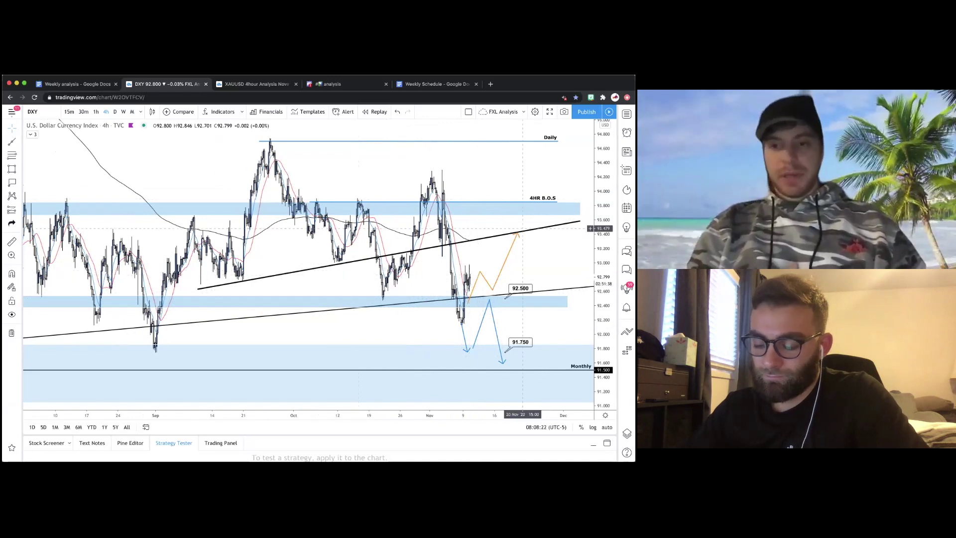
{"action": "left_click_drag", "start_coordinate": [355, 189], "coordinate": [380, 190]}
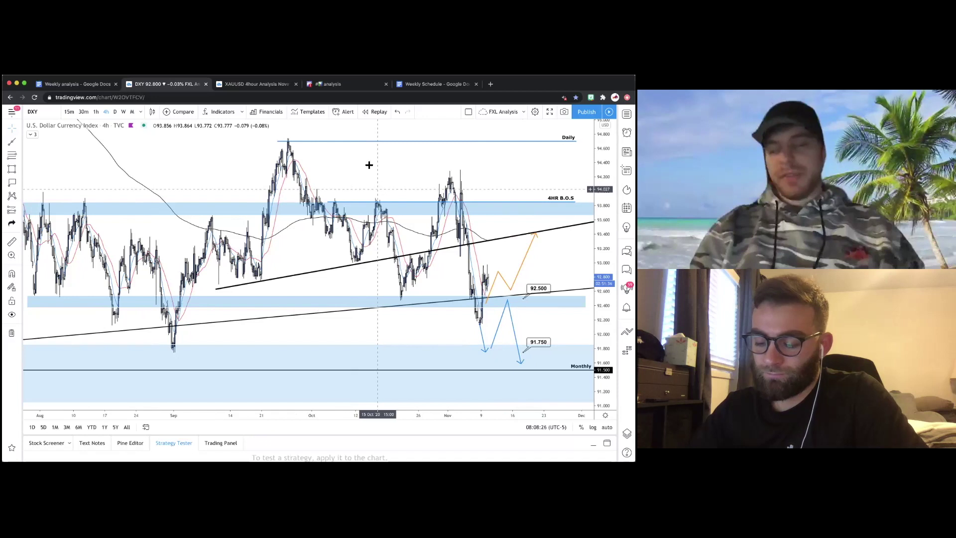
{"action": "scroll", "coordinate": [368, 170], "scroll_direction": "down", "scroll_amount": 2}
{"action": "scroll", "coordinate": [387, 164], "scroll_direction": "up", "scroll_amount": 1}
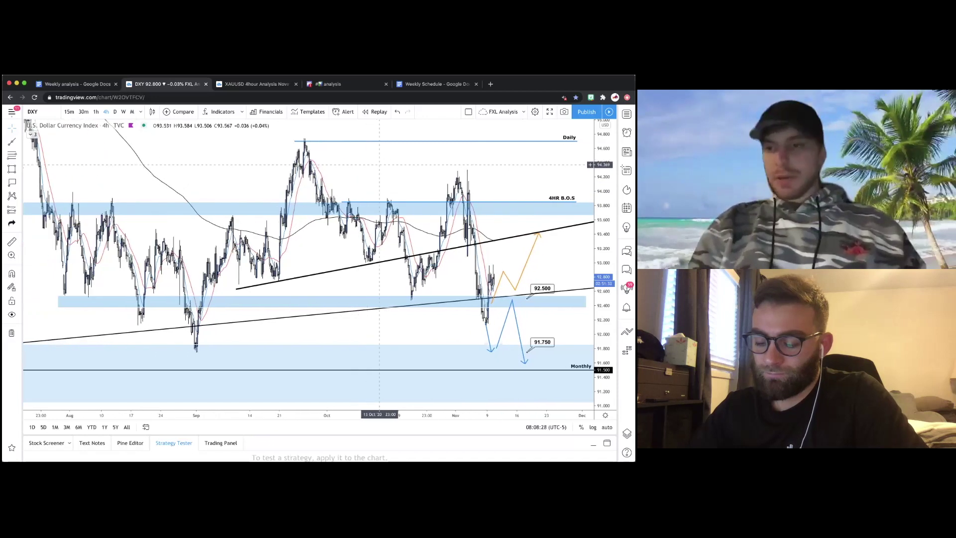
- Load AUDUSD from the watch list and set it to the daily interval
{"action": "left_click", "coordinate": [626, 114]}
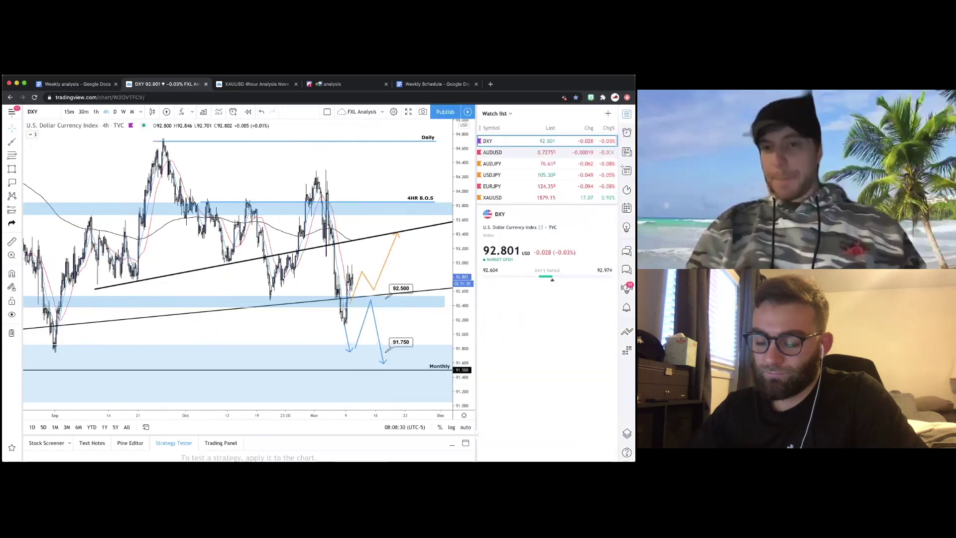
{"action": "left_click", "coordinate": [572, 153]}
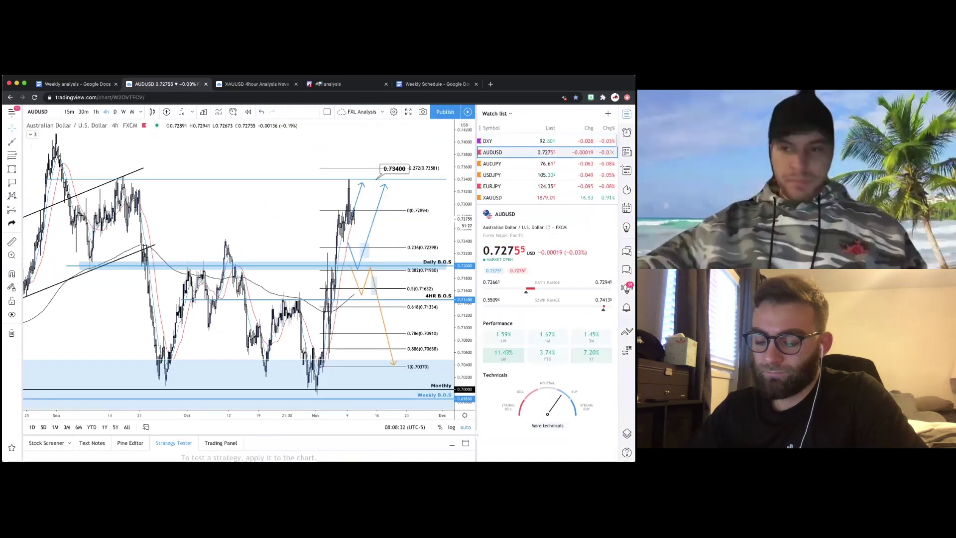
{"action": "left_click", "coordinate": [627, 114]}
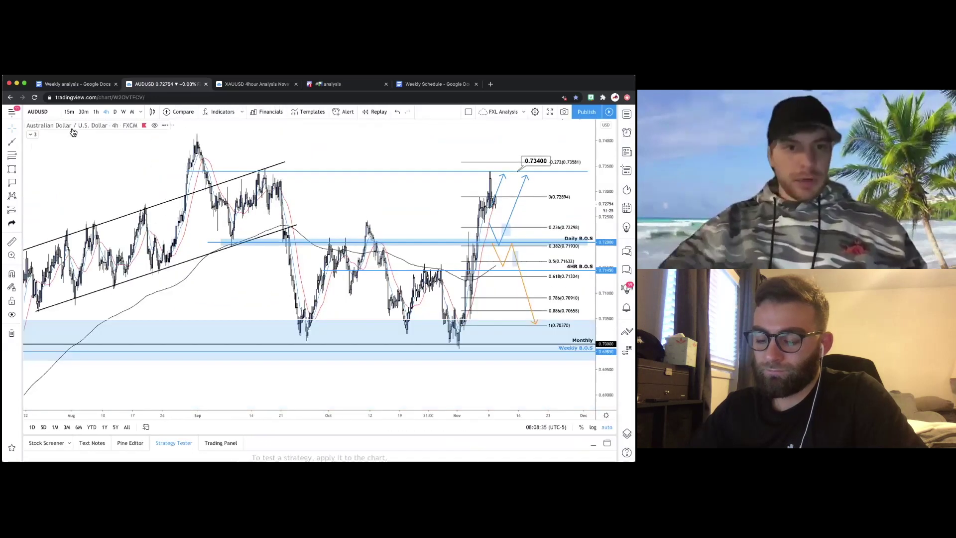
{"action": "left_click", "coordinate": [116, 112]}
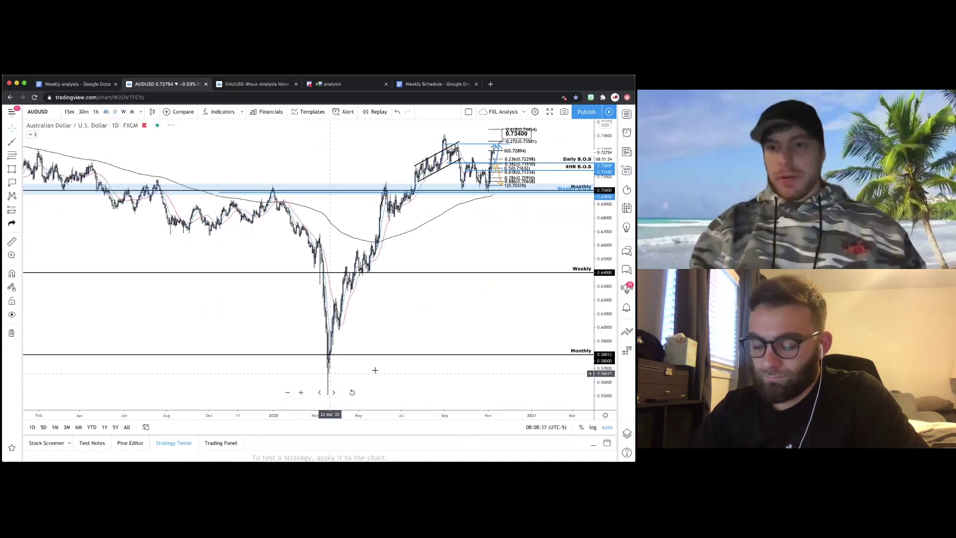
- Zoom out the AUDUSD daily chart and compress the price scale to fit more range
{"action": "scroll", "coordinate": [394, 372], "scroll_direction": "down", "scroll_amount": 5}
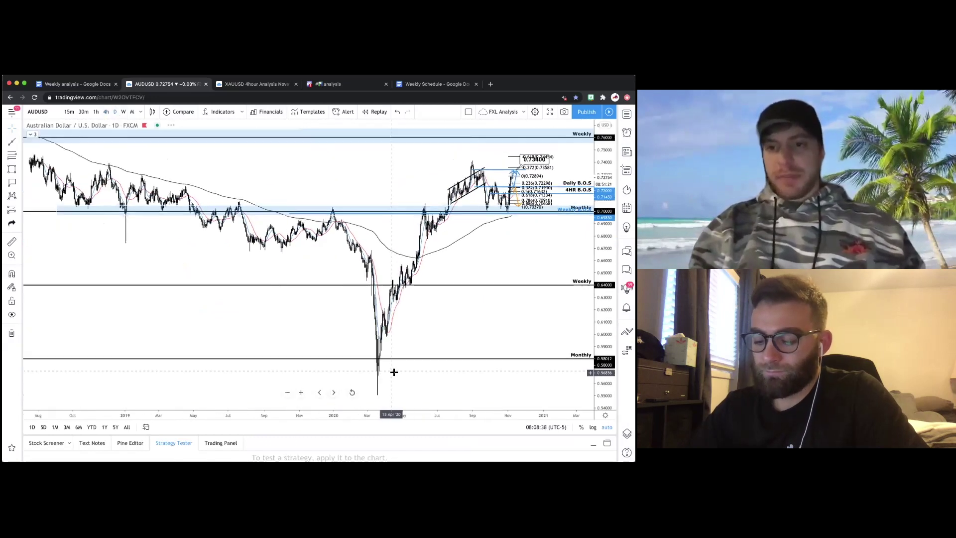
{"action": "scroll", "coordinate": [465, 172], "scroll_direction": "down", "scroll_amount": 2}
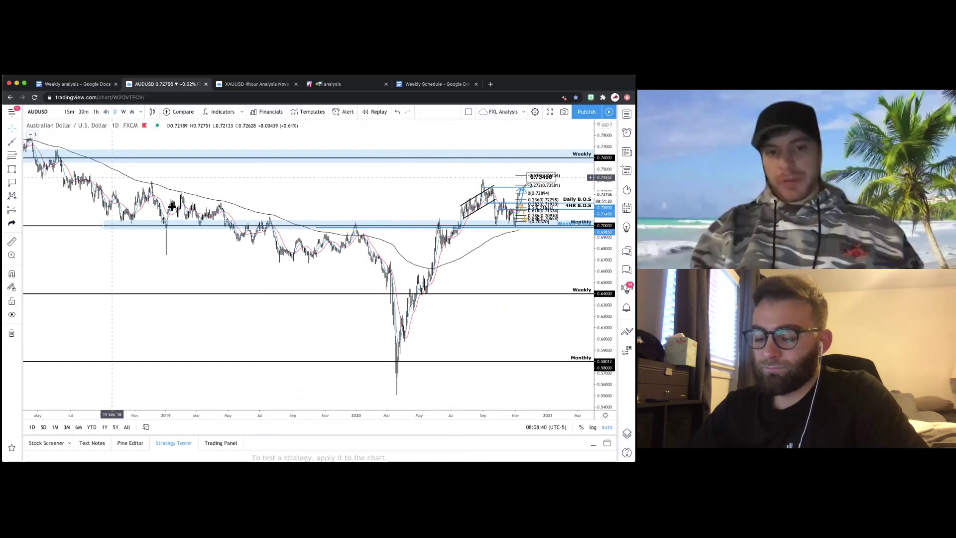
{"action": "scroll", "coordinate": [136, 212], "scroll_direction": "up", "scroll_amount": 2}
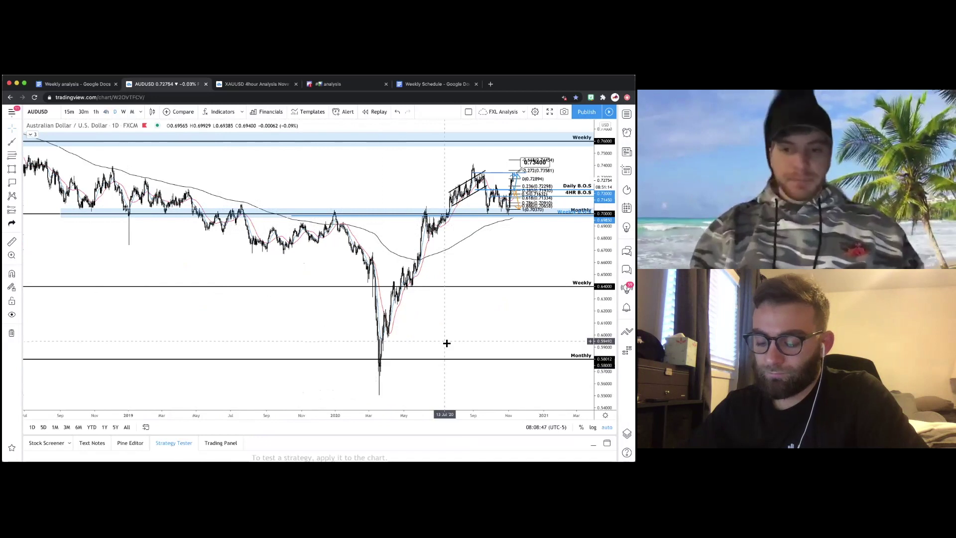
{"action": "scroll", "coordinate": [447, 344], "scroll_direction": "up", "scroll_amount": 2}
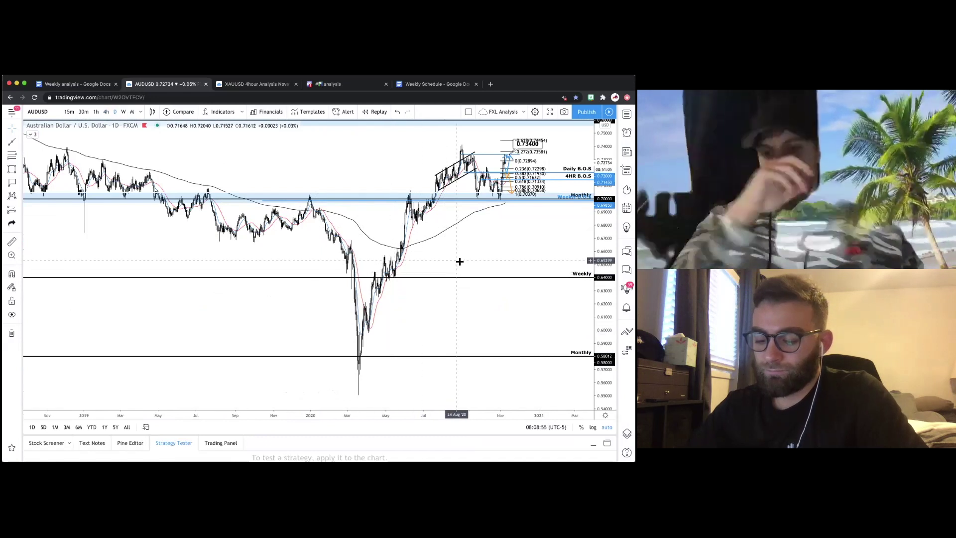
{"action": "scroll", "coordinate": [459, 262], "scroll_direction": "down", "scroll_amount": 1}
{"action": "scroll", "coordinate": [459, 261], "scroll_direction": "up", "scroll_amount": 1}
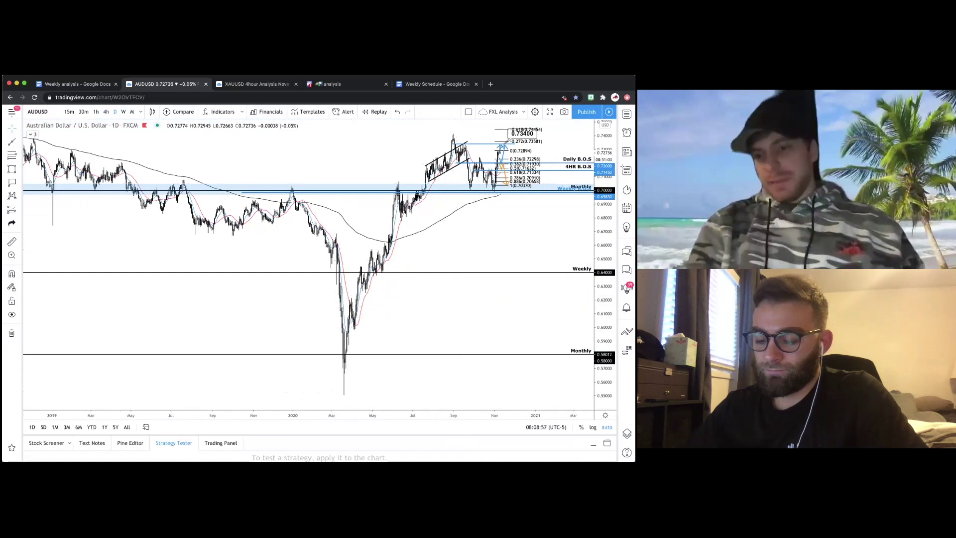
{"action": "left_click_drag", "start_coordinate": [604, 198], "coordinate": [605, 229]}
- Pan the chart to bring the Weekly zone at 0.76 into view
{"action": "left_click_drag", "start_coordinate": [457, 343], "coordinate": [417, 421]}
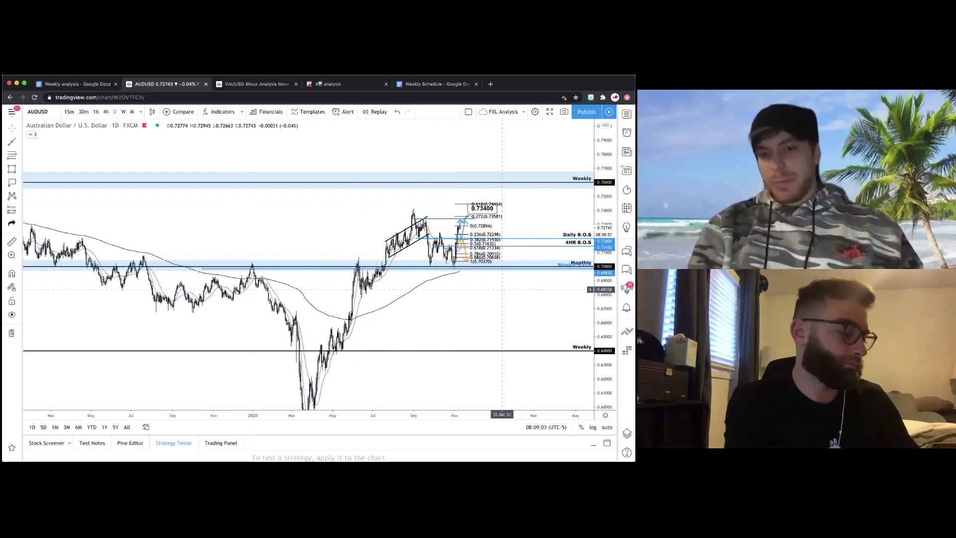
{"action": "scroll", "coordinate": [496, 264], "scroll_direction": "up", "scroll_amount": 2}
{"action": "scroll", "coordinate": [364, 273], "scroll_direction": "up", "scroll_amount": 2}
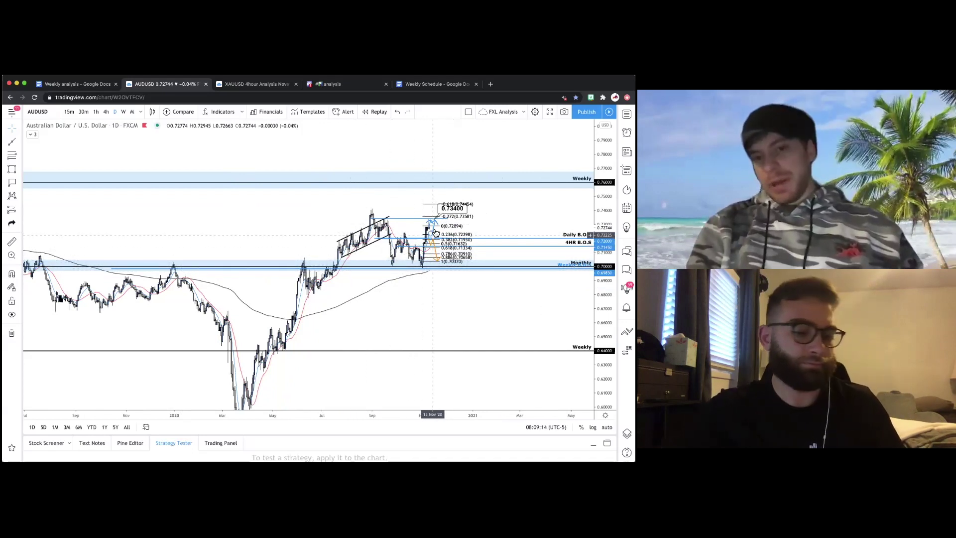
{"action": "left_click_drag", "start_coordinate": [259, 211], "coordinate": [269, 218]}
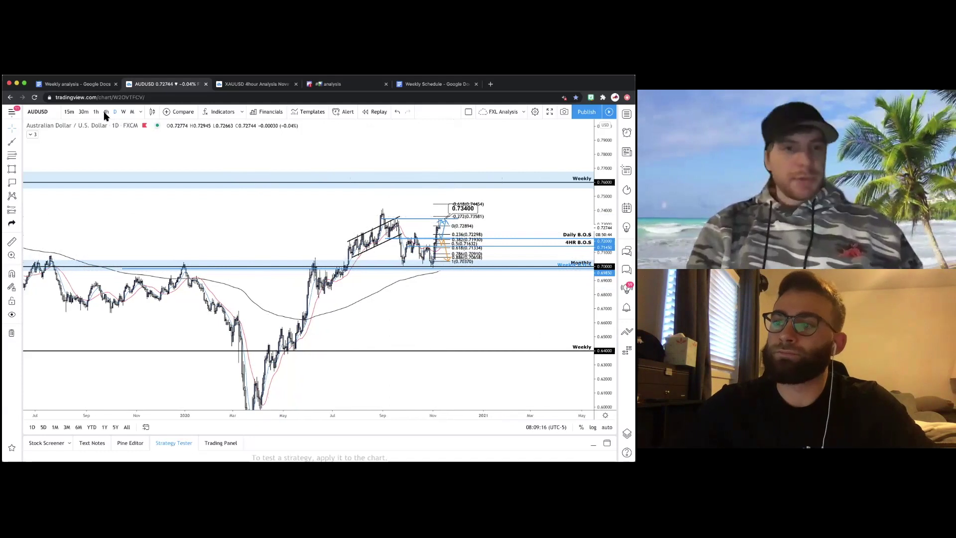
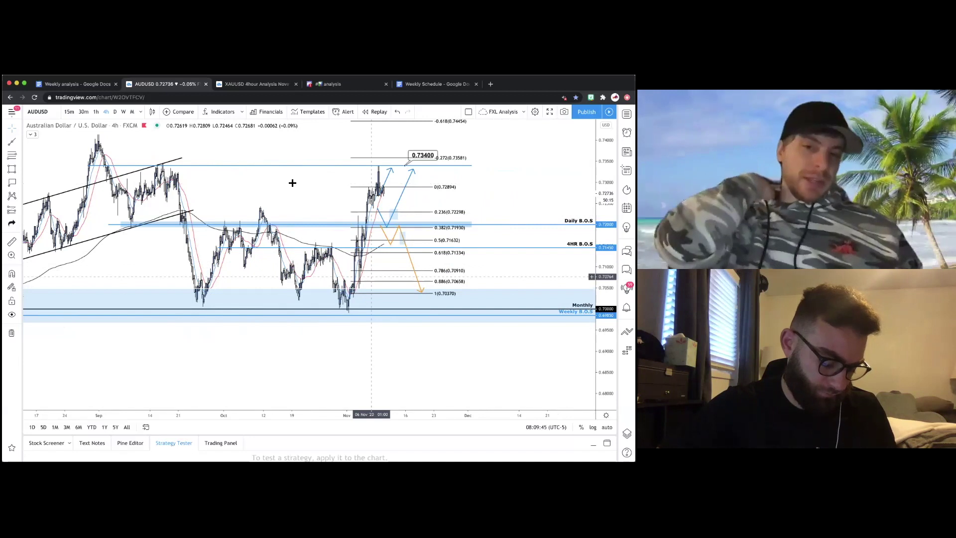
- Pan back through earlier AUDUSD candles, then load the DXY 4h chart from the watch list
{"action": "left_click_drag", "start_coordinate": [282, 211], "coordinate": [264, 209]}
{"action": "scroll", "coordinate": [265, 209], "scroll_direction": "up", "scroll_amount": 2}
{"action": "scroll", "coordinate": [330, 209], "scroll_direction": "left", "scroll_amount": 5}
{"action": "scroll", "coordinate": [346, 207], "scroll_direction": "up", "scroll_amount": 5}
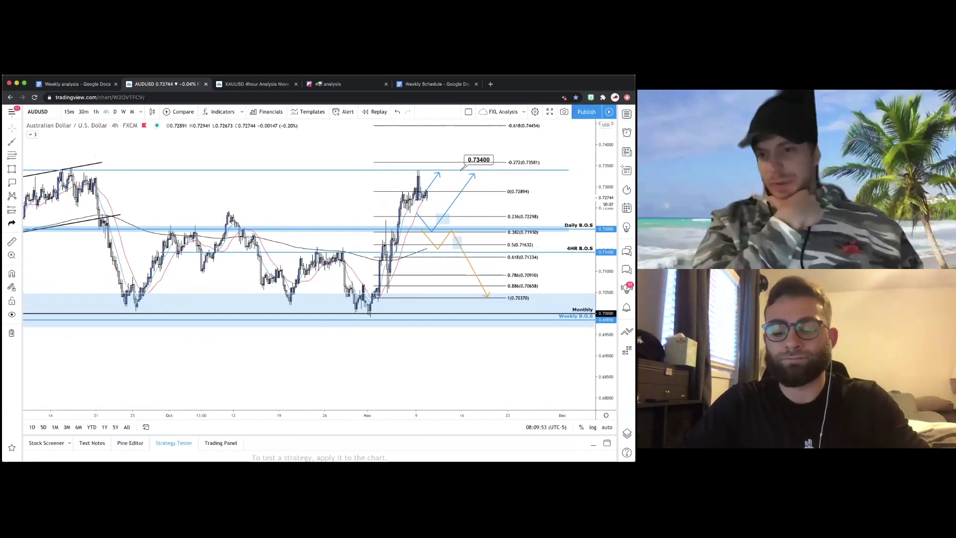
{"action": "left_click", "coordinate": [627, 114]}
{"action": "left_click", "coordinate": [518, 141]}
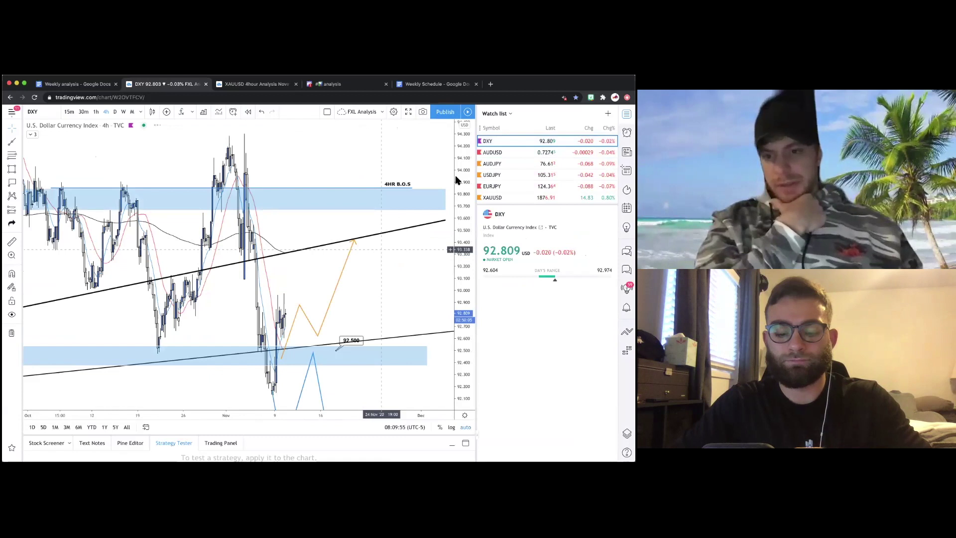
- Switch to AUDUSD and pan the chart to show earlier bars
{"action": "key", "text": "Down"}
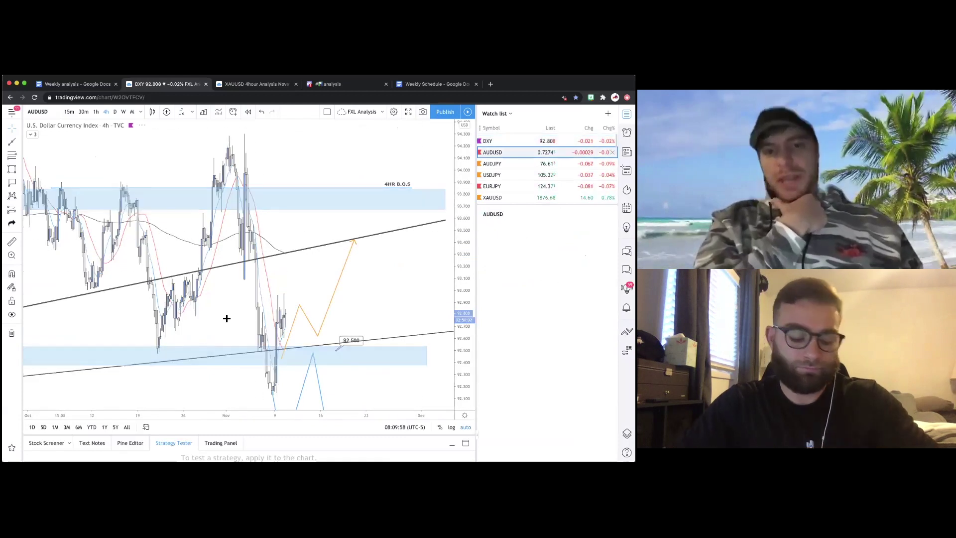
{"action": "left_click_drag", "start_coordinate": [197, 195], "coordinate": [300, 250]}
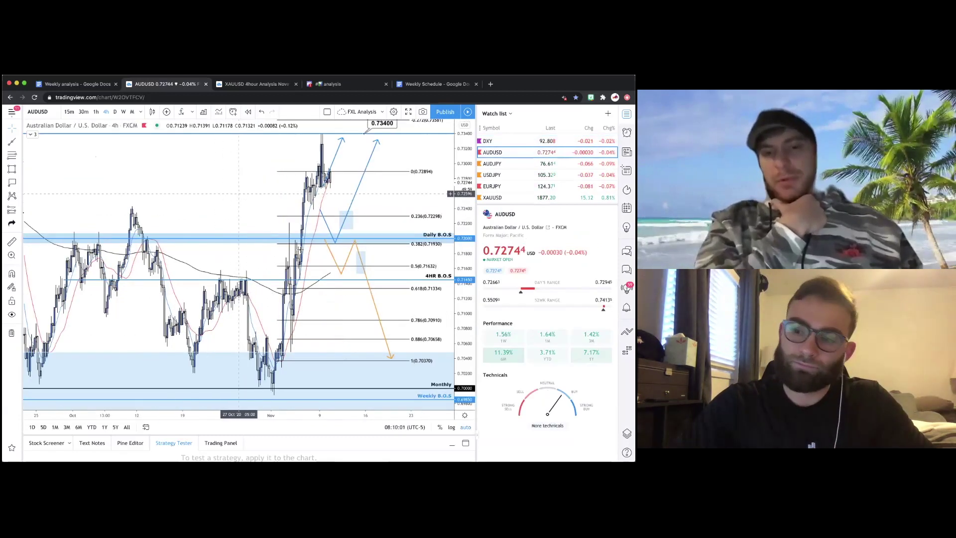
{"action": "left_click_drag", "start_coordinate": [250, 191], "coordinate": [235, 214]}
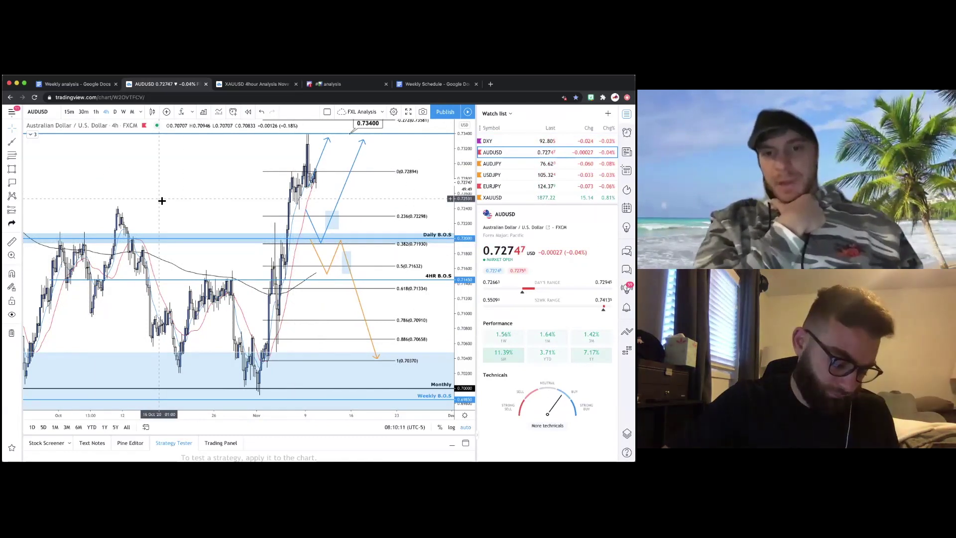
{"action": "scroll", "coordinate": [161, 200], "scroll_direction": "down", "scroll_amount": 1}
{"action": "scroll", "coordinate": [329, 243], "scroll_direction": "up", "scroll_amount": 1}
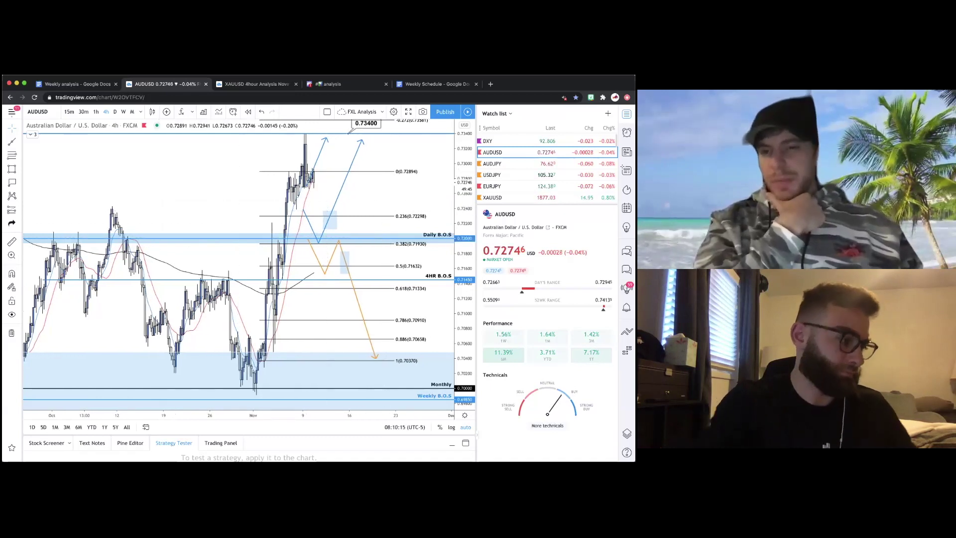
- Compare DXY once more, then on full-width AUDUSD drag the Fib 0 level up to 0.73398
{"action": "left_click", "coordinate": [498, 141]}
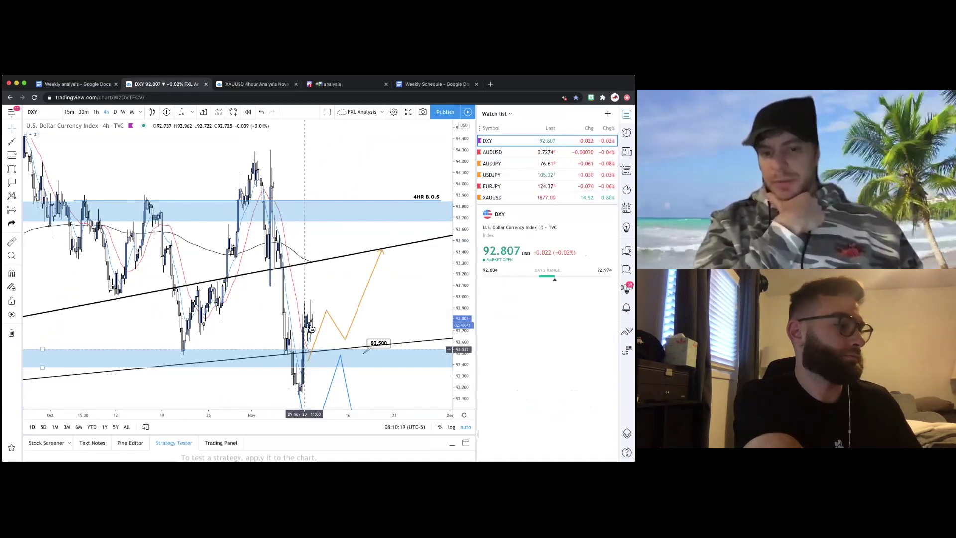
{"action": "left_click", "coordinate": [547, 152]}
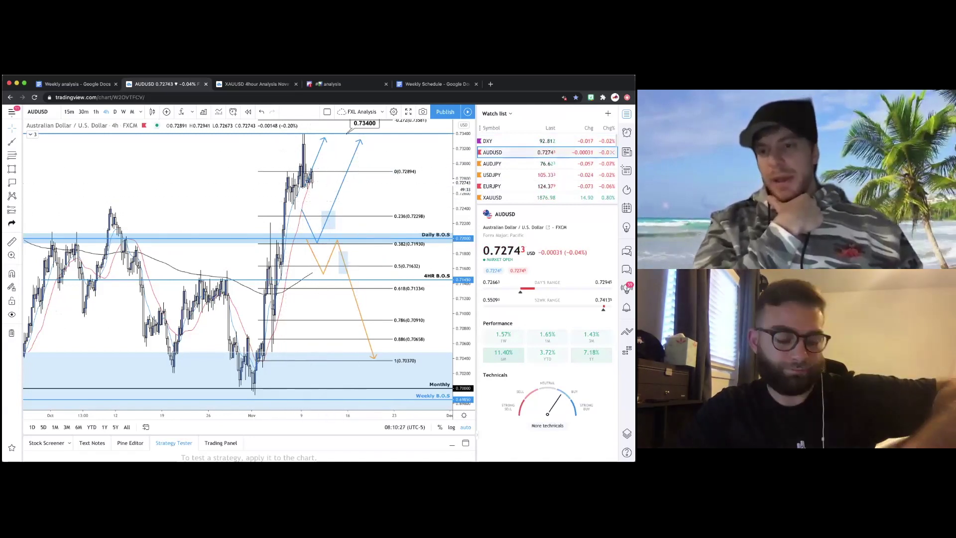
{"action": "left_click", "coordinate": [626, 114]}
{"action": "left_click_drag", "start_coordinate": [535, 174], "coordinate": [544, 137]}
- Move the small blue box down beside the orange path and undo a trial blue-path shift
{"action": "left_click", "coordinate": [479, 214]}
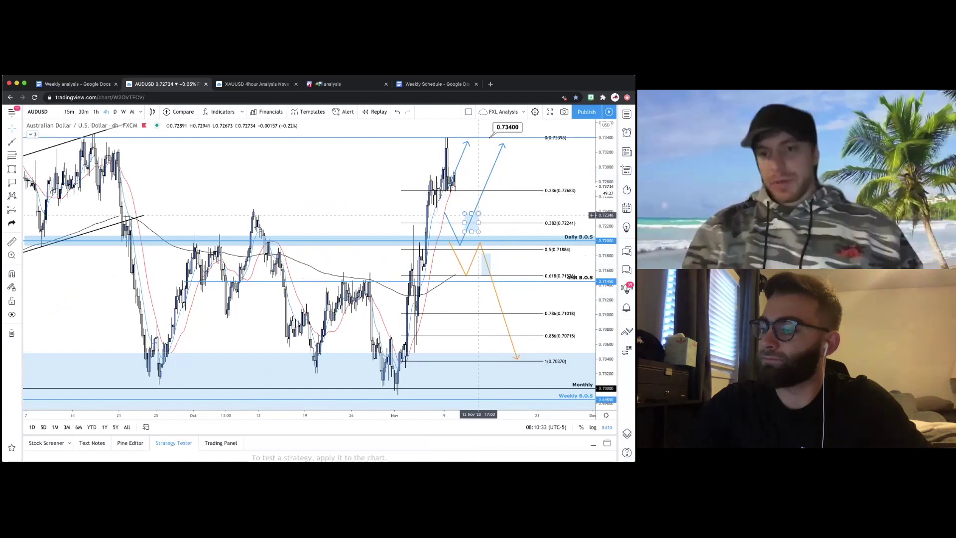
{"action": "left_click_drag", "start_coordinate": [478, 215], "coordinate": [484, 255]}
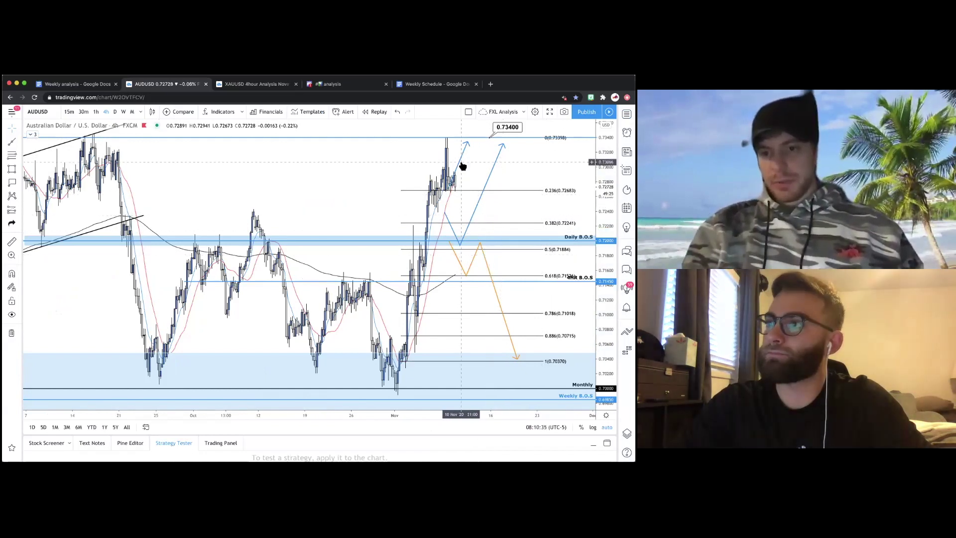
{"action": "left_click_drag", "start_coordinate": [476, 211], "coordinate": [498, 189]}
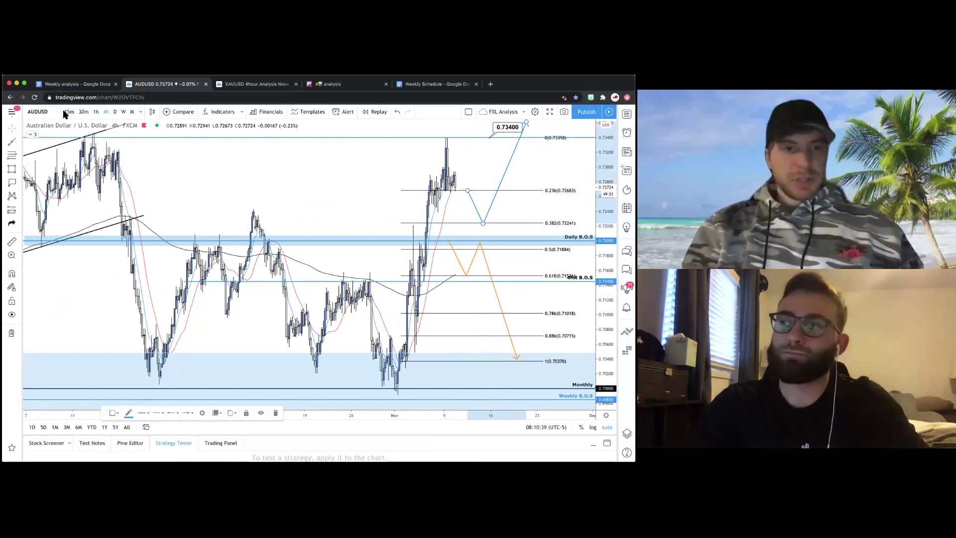
{"action": "left_click", "coordinate": [396, 113]}
{"action": "left_click", "coordinate": [355, 205]}
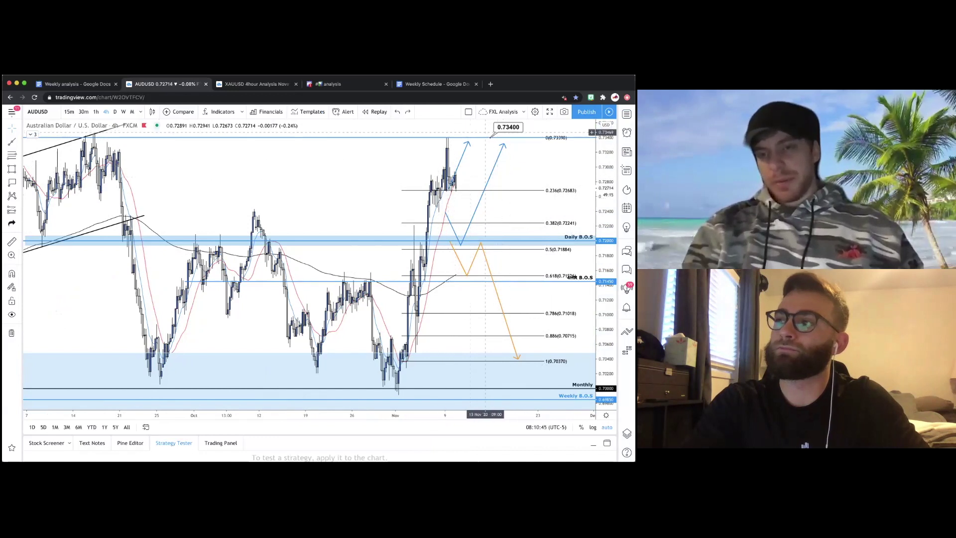
- Delete the short blue arrow and reposition the blue path with its top at 0.73400
{"action": "left_click", "coordinate": [458, 170]}
{"action": "key", "text": "Delete"}
{"action": "left_click", "coordinate": [472, 218]}
{"action": "left_click_drag", "start_coordinate": [472, 218], "coordinate": [491, 195]}
{"action": "left_click", "coordinate": [535, 159]}
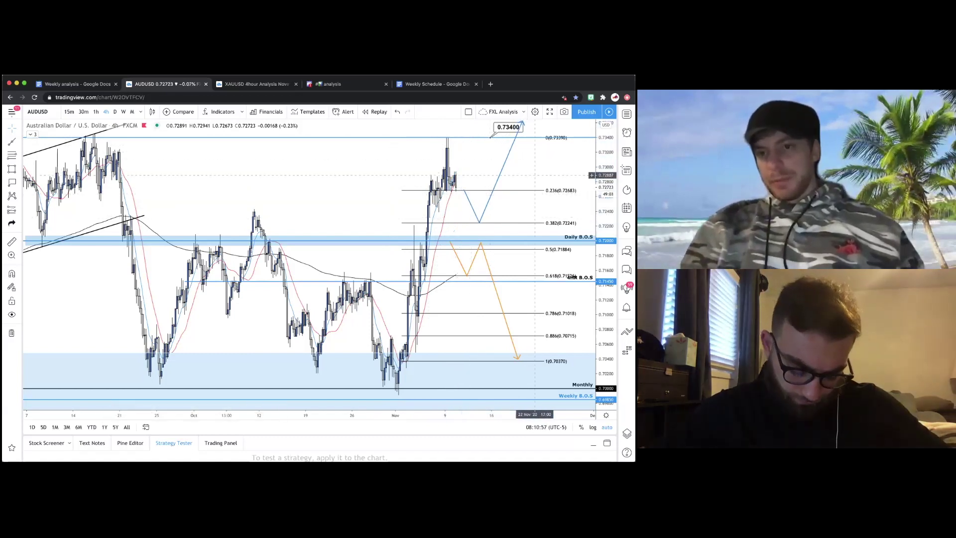
{"action": "left_click_drag", "start_coordinate": [522, 123], "coordinate": [517, 140]}
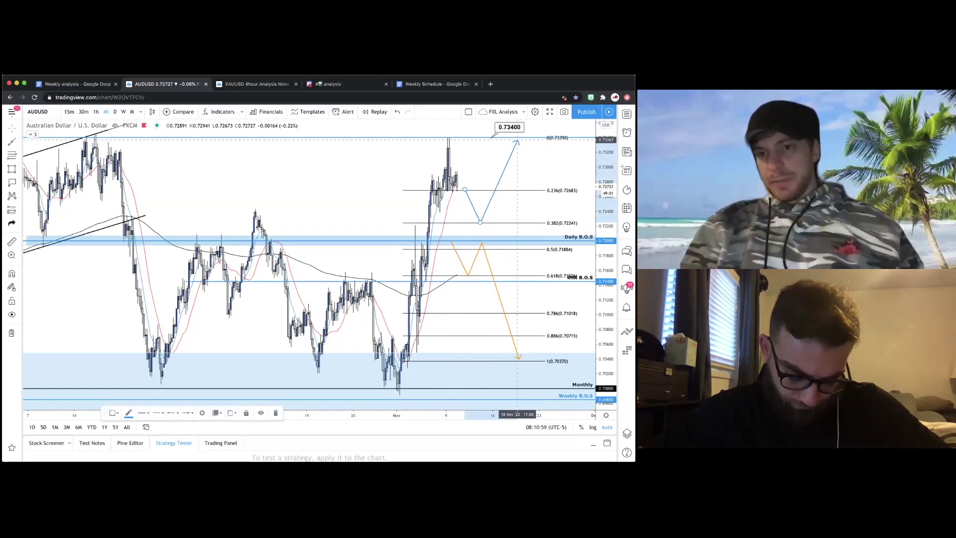
{"action": "left_click", "coordinate": [535, 186]}
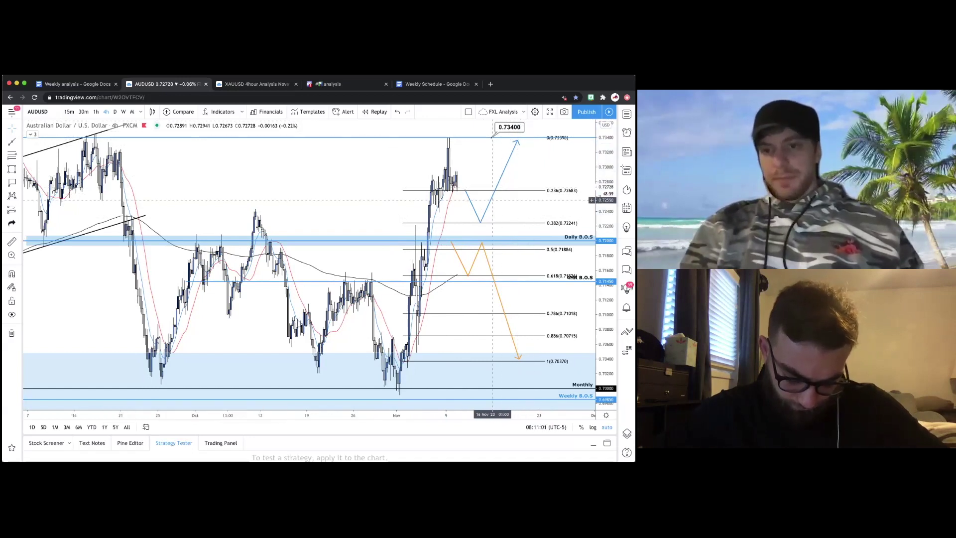
{"action": "left_click_drag", "start_coordinate": [492, 201], "coordinate": [497, 200]}
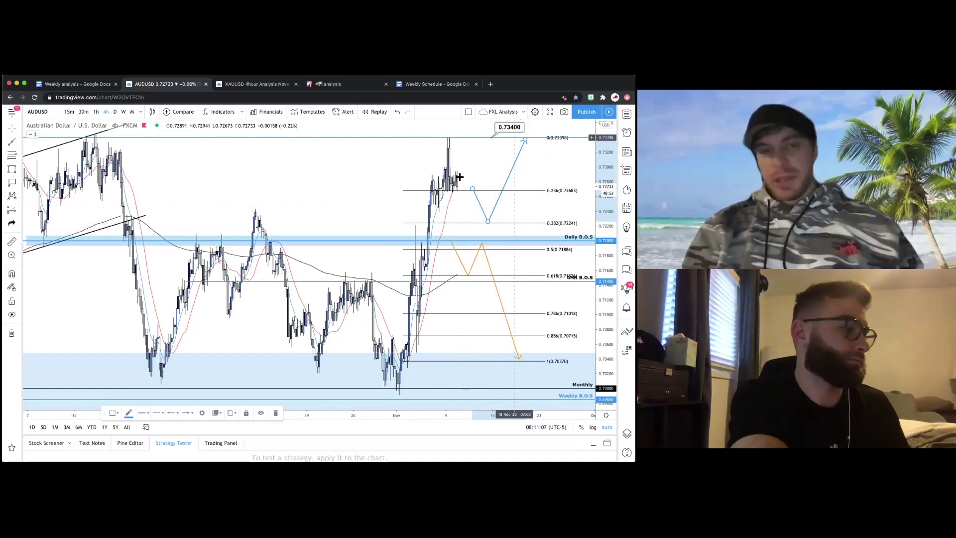
- Drop the blue path's low point slightly lower so it dips before the high
{"action": "left_click_drag", "start_coordinate": [359, 201], "coordinate": [373, 199]}
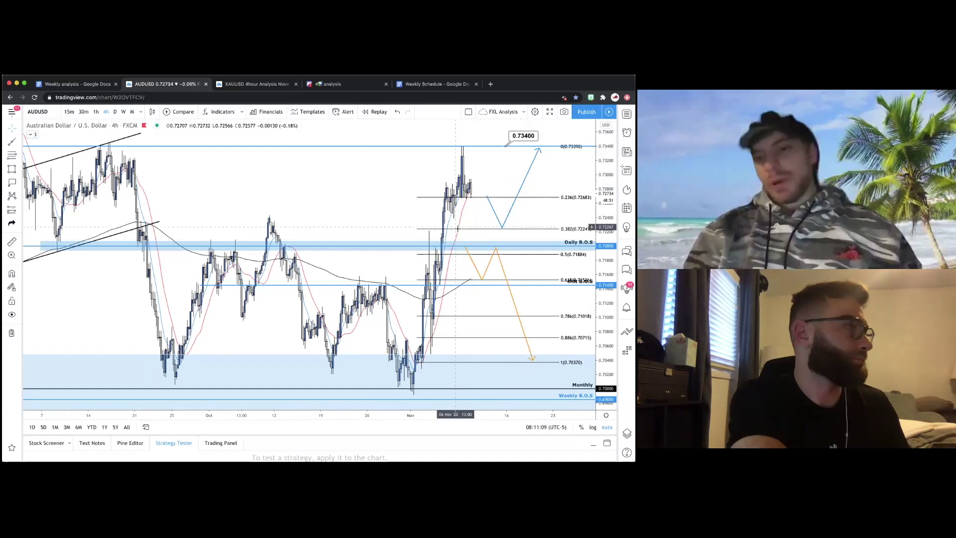
{"action": "left_click_drag", "start_coordinate": [520, 227], "coordinate": [468, 227]}
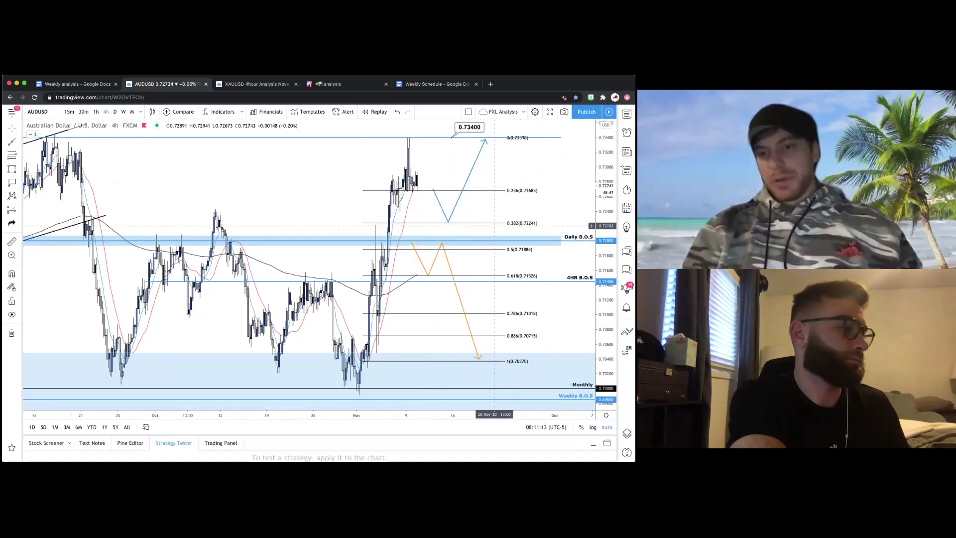
{"action": "left_click_drag", "start_coordinate": [450, 224], "coordinate": [450, 232]}
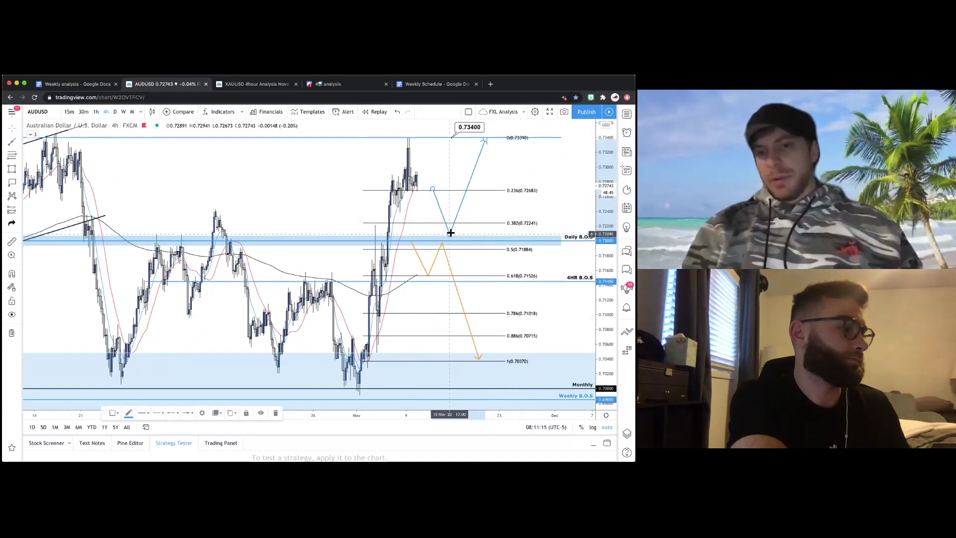
{"action": "left_click", "coordinate": [448, 171]}
{"action": "left_click_drag", "start_coordinate": [449, 171], "coordinate": [484, 171]}
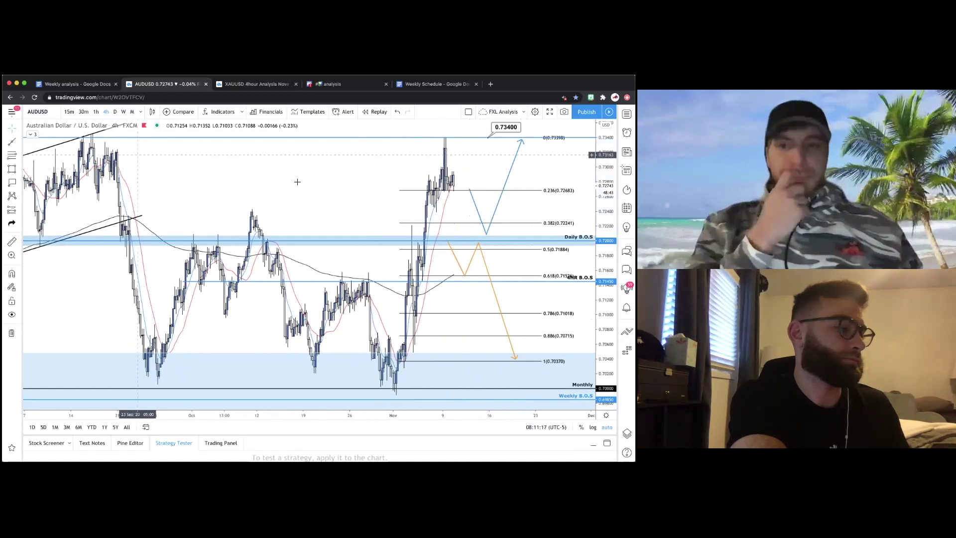
{"action": "left_click_drag", "start_coordinate": [309, 162], "coordinate": [276, 162]}
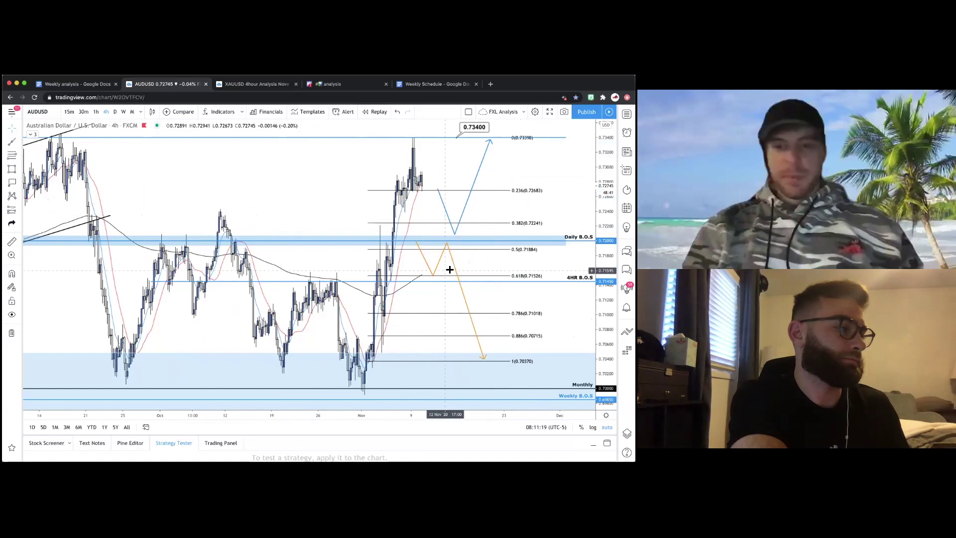
- Extend the orange path's end down to about 0.7021 and switch to the daily timeframe
{"action": "left_click", "coordinate": [457, 245]}
{"action": "left_click", "coordinate": [321, 335]}
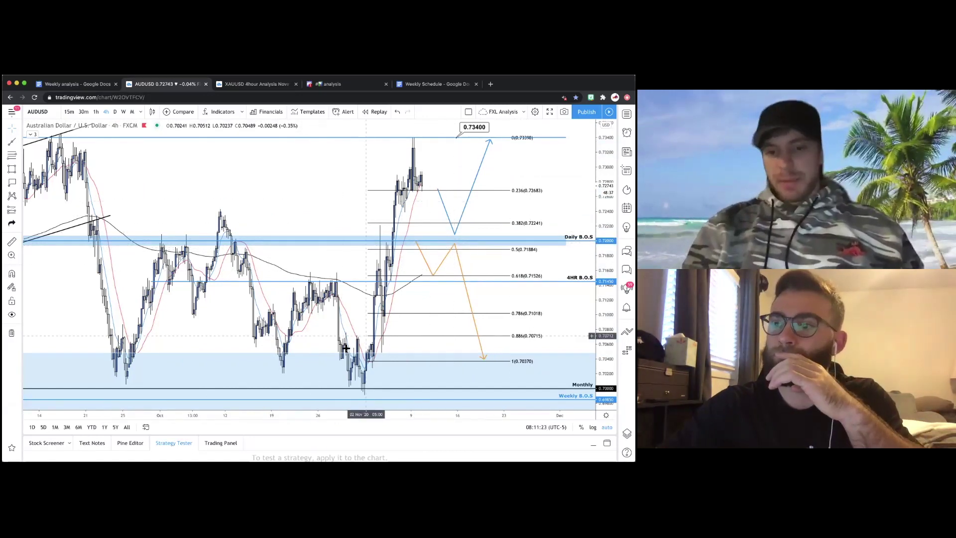
{"action": "left_click_drag", "start_coordinate": [484, 357], "coordinate": [482, 372]}
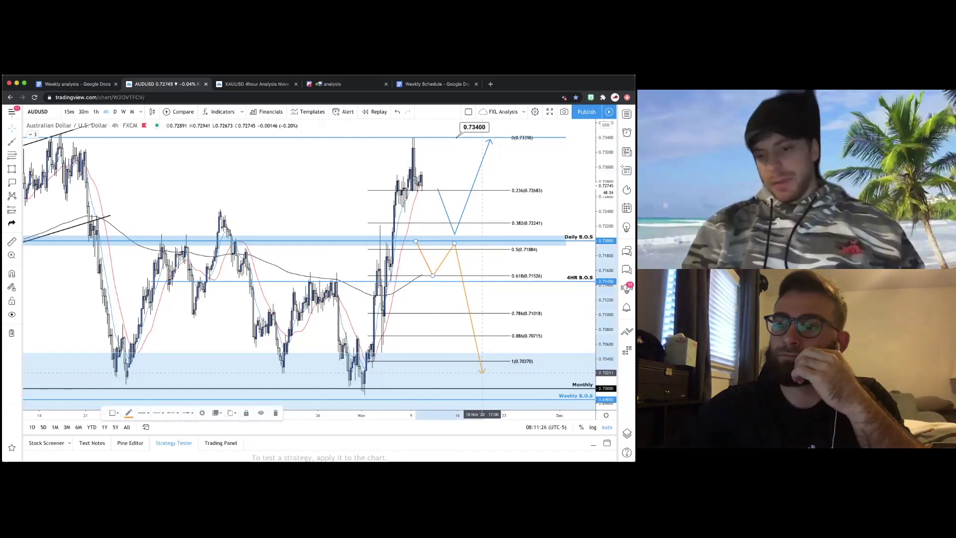
{"action": "left_click", "coordinate": [266, 197]}
{"action": "left_click", "coordinate": [114, 112]}
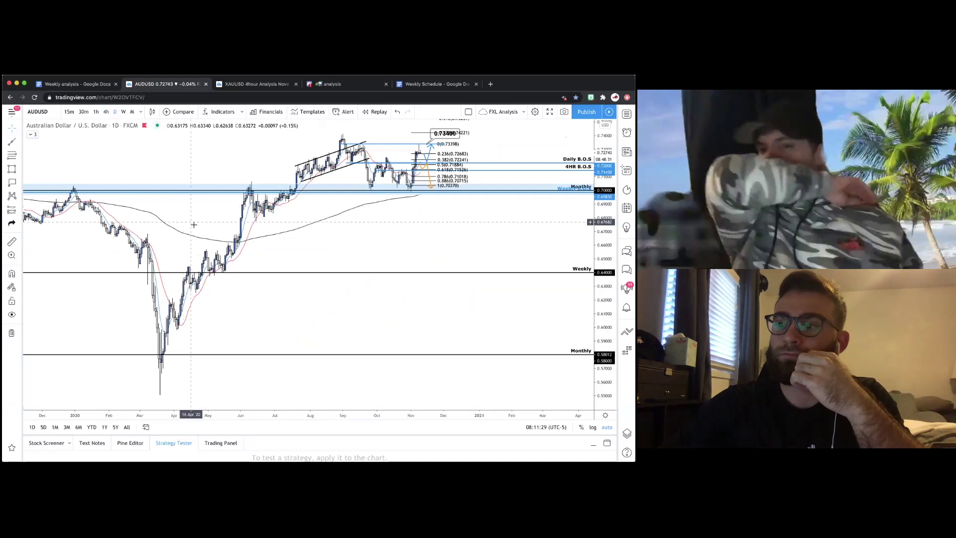
- Zoom in and stretch the daily price scale to frame the recent highs and June candles
{"action": "scroll", "coordinate": [351, 297], "scroll_direction": "up", "scroll_amount": 3}
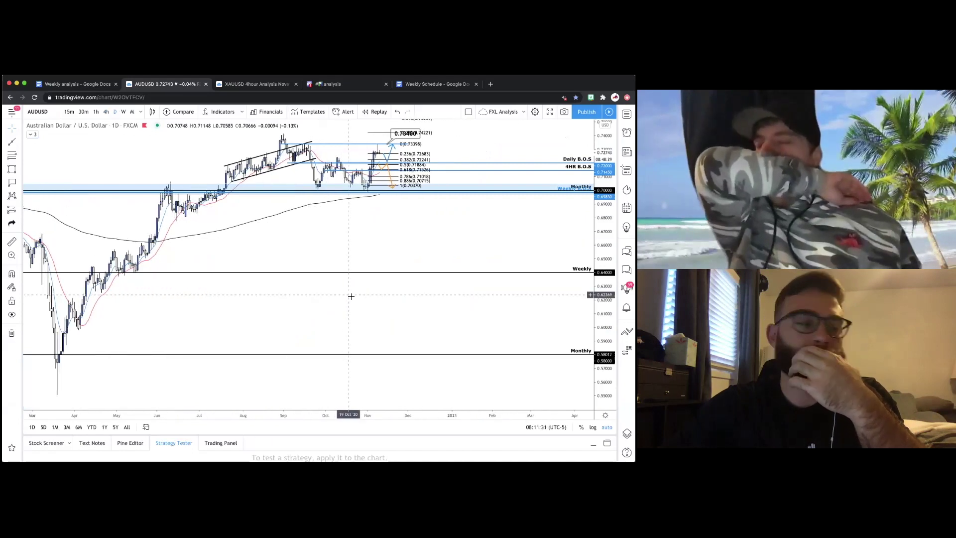
{"action": "scroll", "coordinate": [352, 296], "scroll_direction": "up", "scroll_amount": 2}
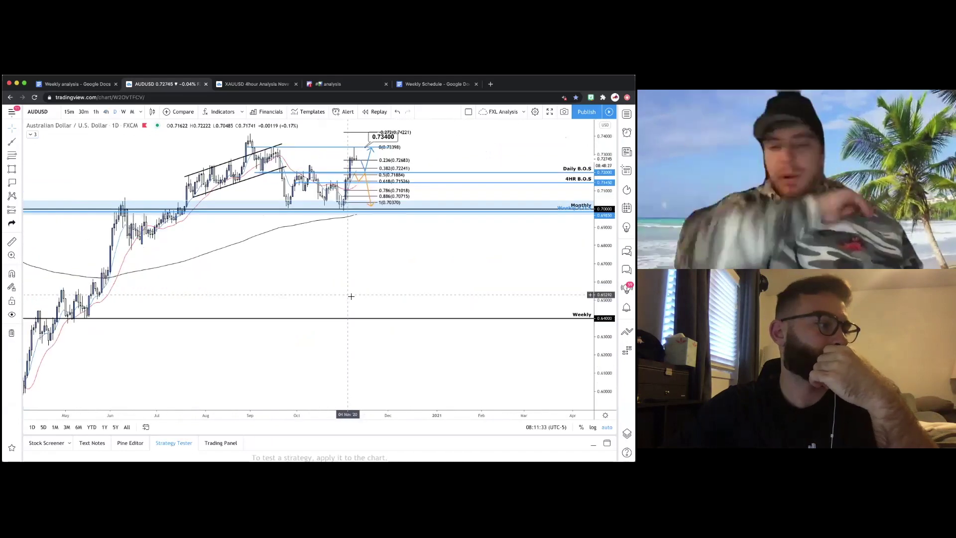
{"action": "scroll", "coordinate": [356, 296], "scroll_direction": "up", "scroll_amount": 2}
{"action": "left_click_drag", "start_coordinate": [605, 291], "coordinate": [605, 172]}
{"action": "left_click_drag", "start_coordinate": [405, 182], "coordinate": [451, 282]}
{"action": "scroll", "coordinate": [450, 281], "scroll_direction": "up", "scroll_amount": 1}
{"action": "scroll", "coordinate": [450, 281], "scroll_direction": "up", "scroll_amount": 3}
{"action": "left_click_drag", "start_coordinate": [405, 190], "coordinate": [492, 212]}
{"action": "scroll", "coordinate": [492, 213], "scroll_direction": "up", "scroll_amount": 1}
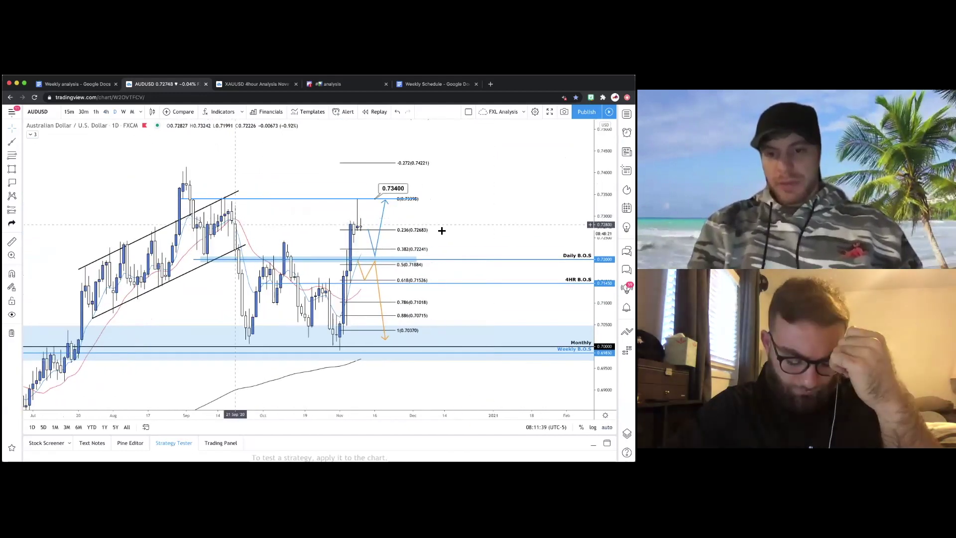
{"action": "left_click_drag", "start_coordinate": [363, 217], "coordinate": [440, 214]}
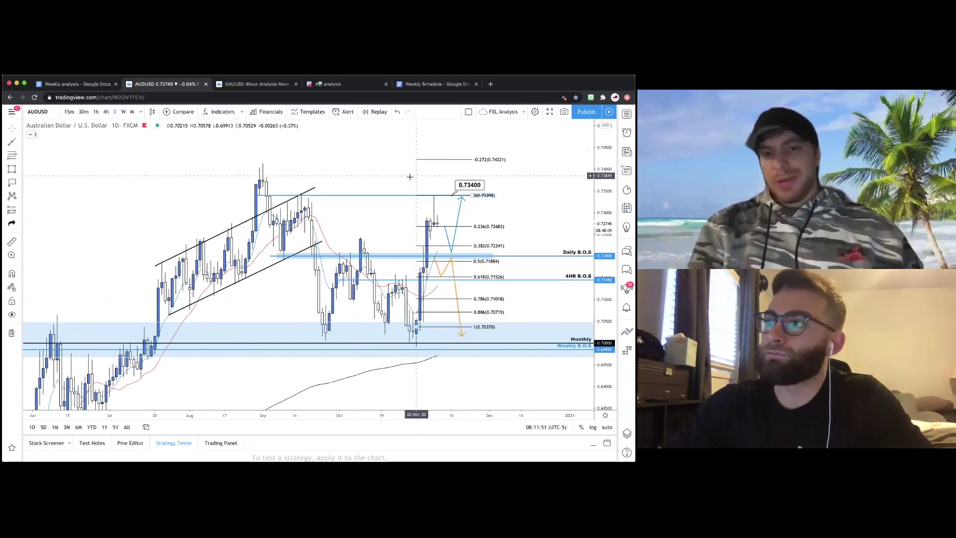
{"action": "left_click_drag", "start_coordinate": [418, 179], "coordinate": [439, 180]}
{"action": "left_click_drag", "start_coordinate": [379, 170], "coordinate": [380, 202]}
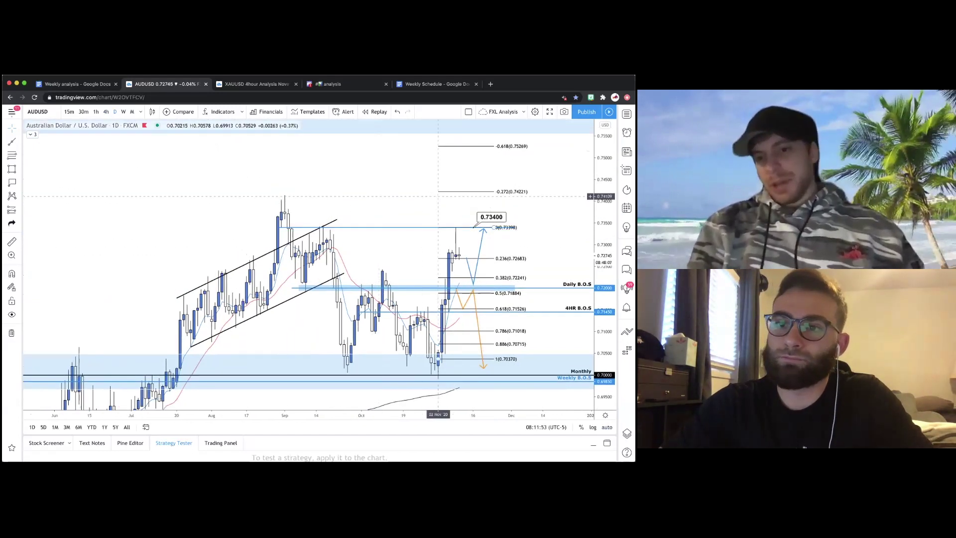
- Raise the blue path's target to the -0.272 Fibonacci level and bring the Weekly zone into view
{"action": "mouse_move", "coordinate": [484, 230]}
{"action": "left_mouse_down"}
{"action": "mouse_move", "coordinate": [484, 164]}
{"action": "mouse_move", "coordinate": [483, 189]}
{"action": "left_mouse_up"}
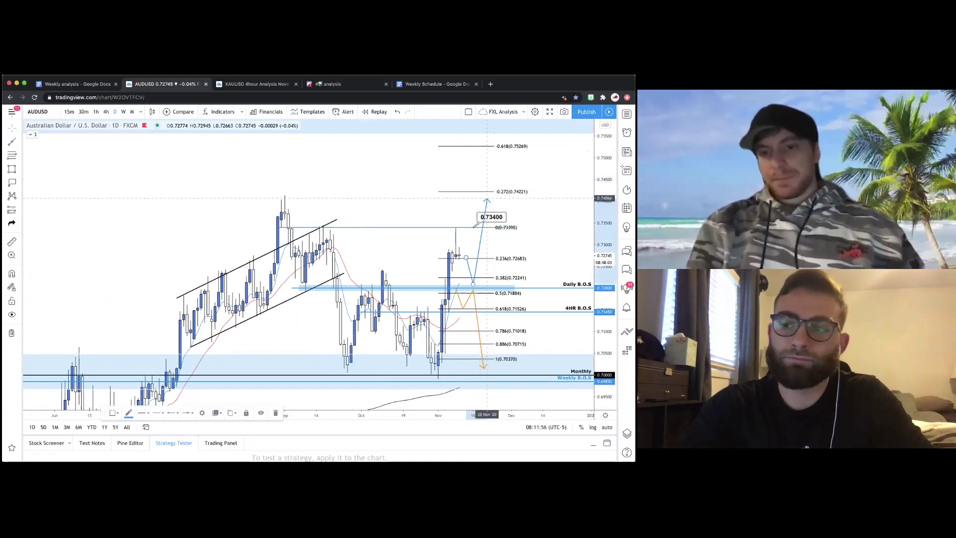
{"action": "left_click_drag", "start_coordinate": [385, 179], "coordinate": [418, 256]}
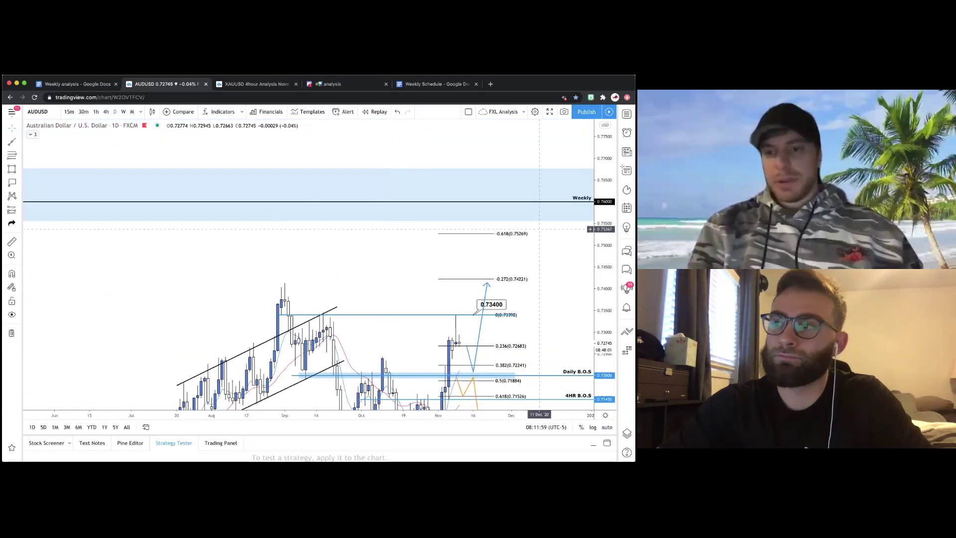
{"action": "left_click_drag", "start_coordinate": [550, 340], "coordinate": [545, 248]}
{"action": "scroll", "coordinate": [443, 251], "scroll_direction": "up", "scroll_amount": 1}
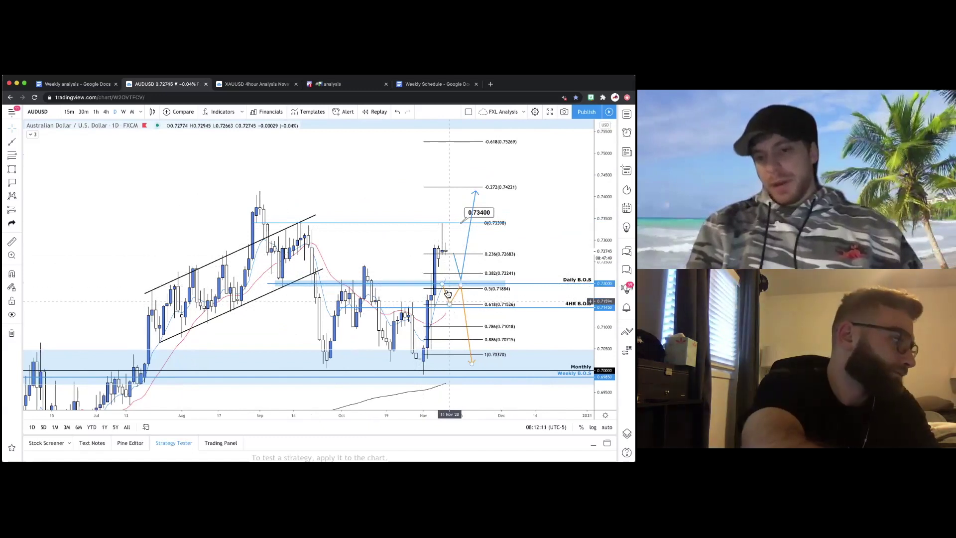
- Shift the orange bearish path and its lower end one bar right, then reopen the watch list
{"action": "left_click_drag", "start_coordinate": [471, 364], "coordinate": [479, 364]}
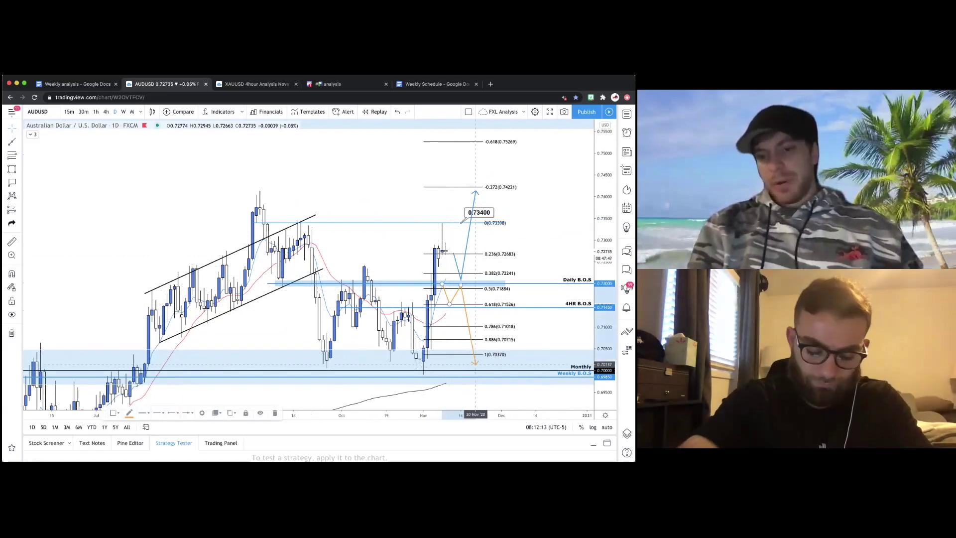
{"action": "left_click", "coordinate": [365, 257]}
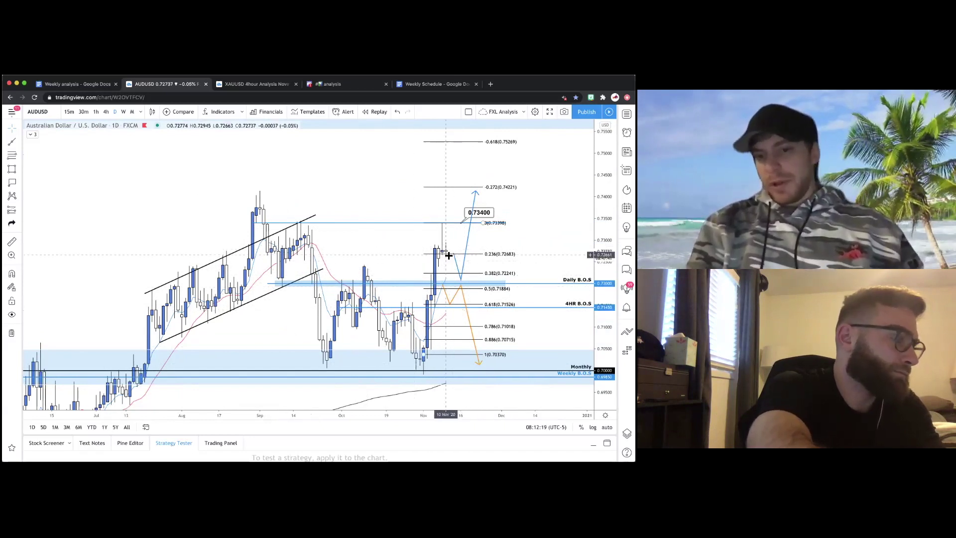
{"action": "left_click", "coordinate": [466, 297]}
{"action": "left_click_drag", "start_coordinate": [466, 297], "coordinate": [478, 298]}
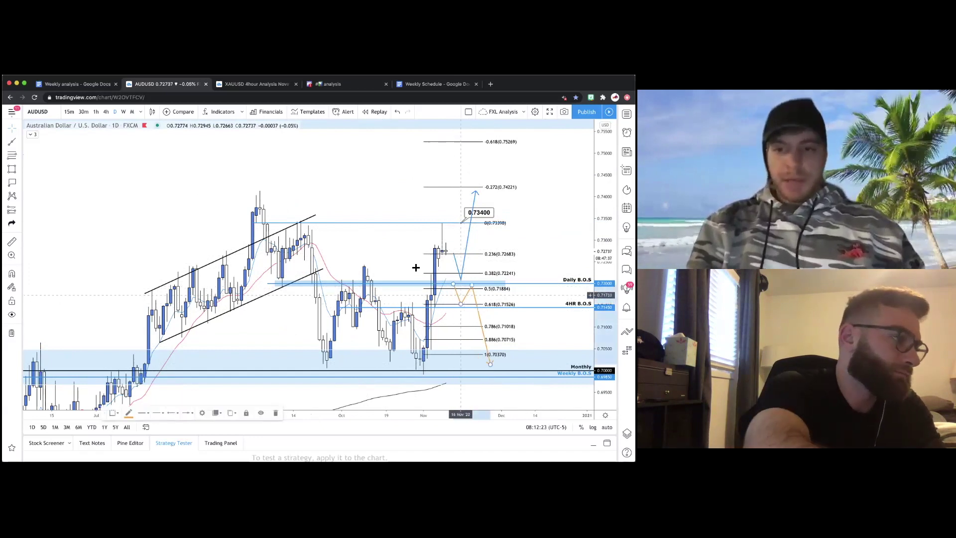
{"action": "left_click_drag", "start_coordinate": [380, 188], "coordinate": [339, 158]}
{"action": "scroll", "coordinate": [403, 202], "scroll_direction": "down", "scroll_amount": 1}
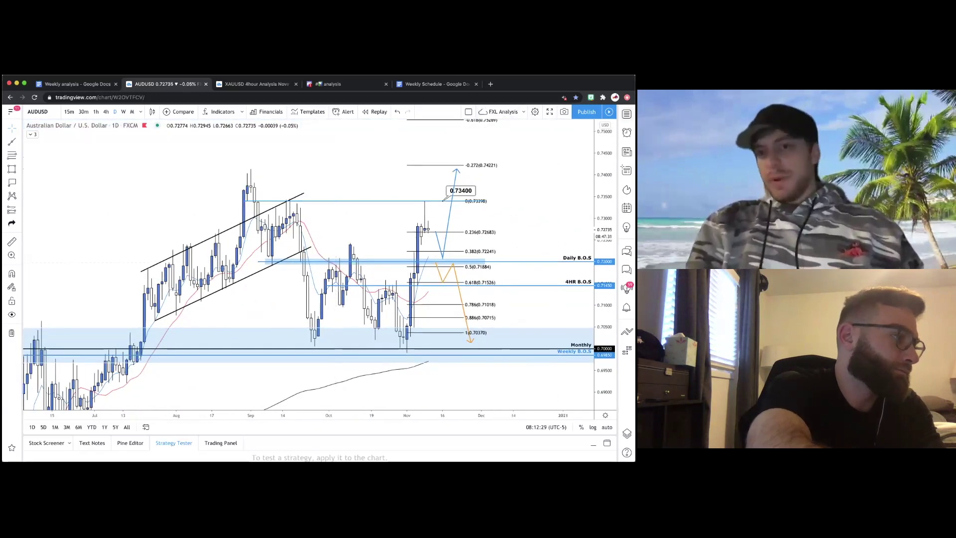
{"action": "left_click", "coordinate": [627, 114]}
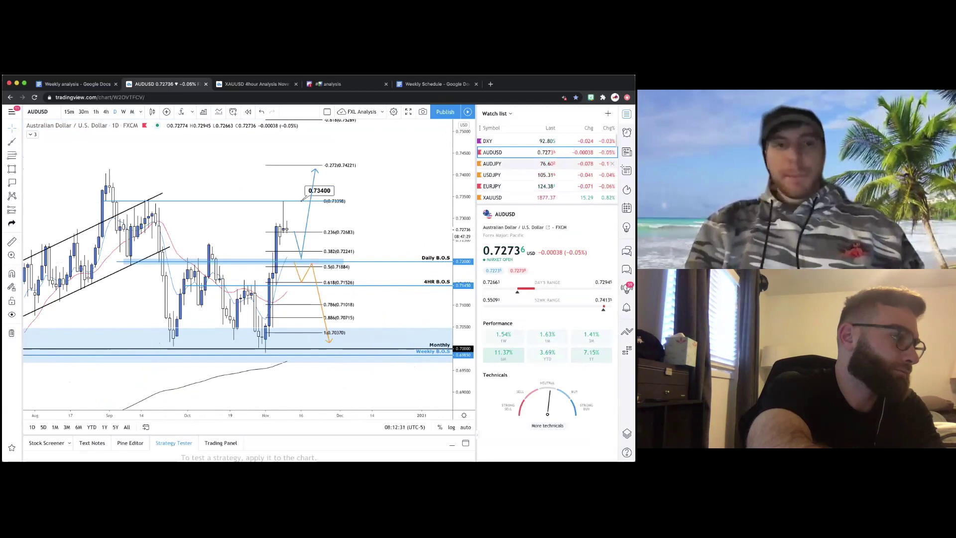
- Load AUDJPY full-width and delete its old long-position drawing
{"action": "left_click", "coordinate": [598, 164]}
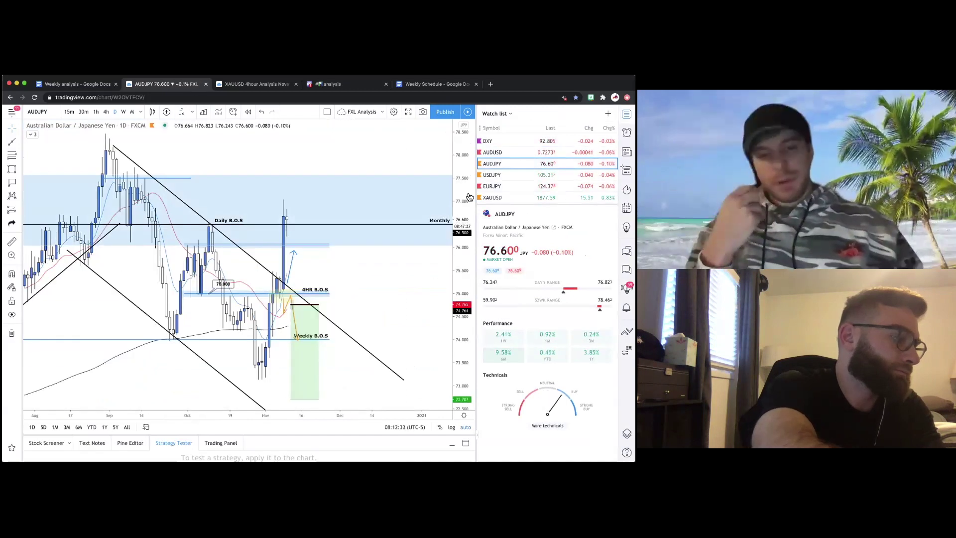
{"action": "left_click", "coordinate": [627, 114]}
{"action": "left_click", "coordinate": [438, 324]}
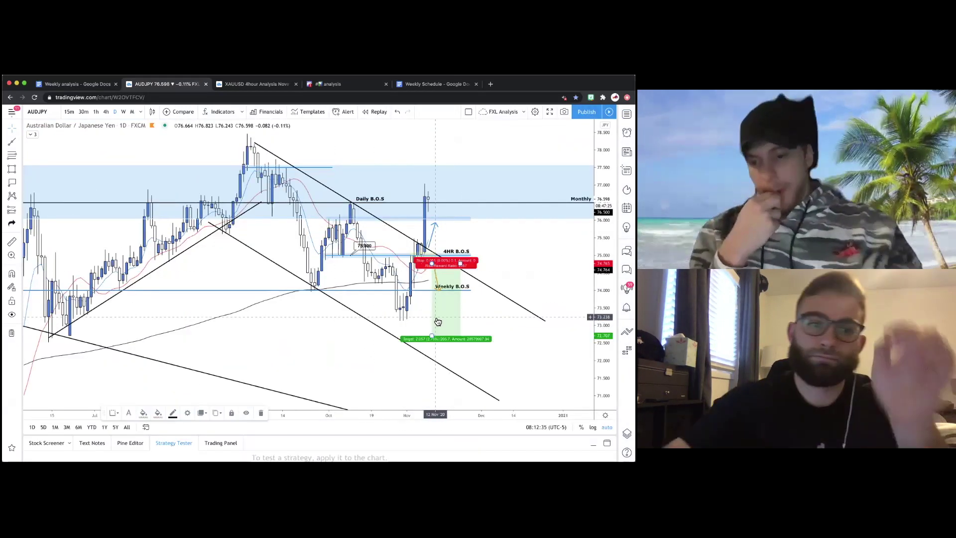
{"action": "key", "text": "Delete"}
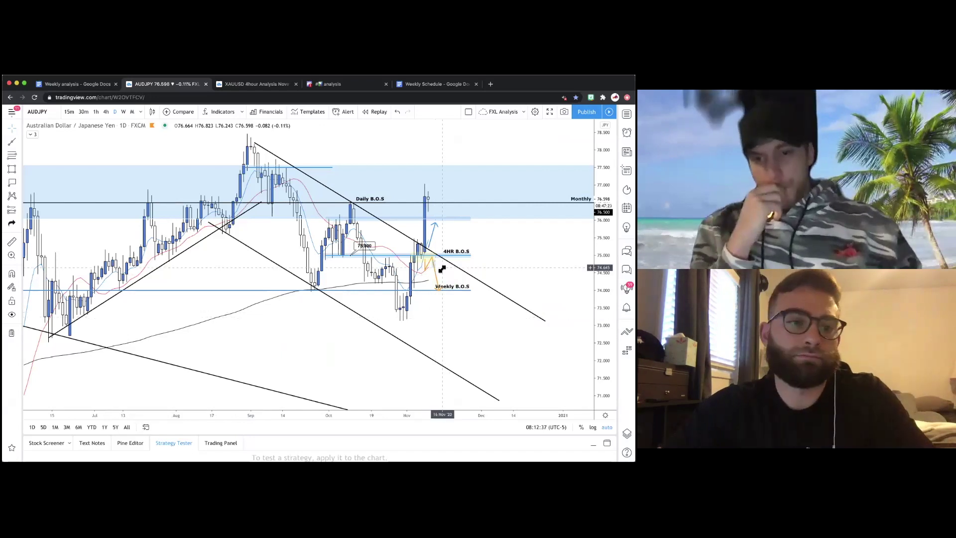
{"action": "left_click", "coordinate": [413, 255]}
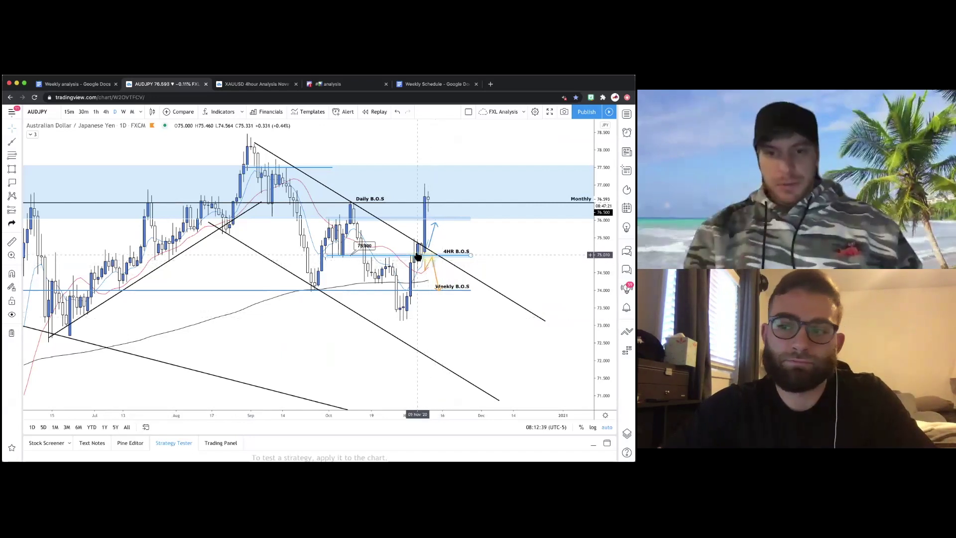
{"action": "left_click", "coordinate": [218, 251]}
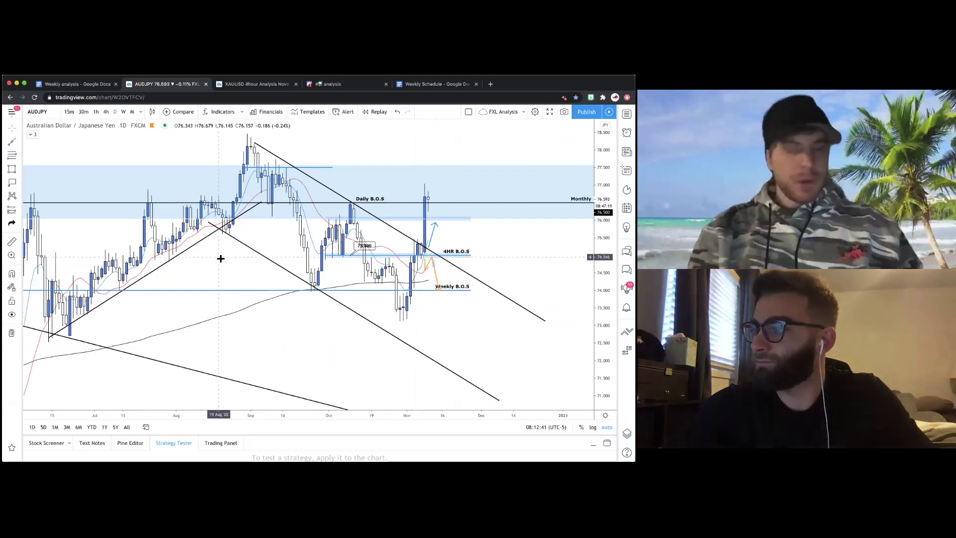
- Zoom out to review AUDJPY's longer daily price history, then zoom back in
{"action": "scroll", "coordinate": [221, 259], "scroll_direction": "down", "scroll_amount": 5}
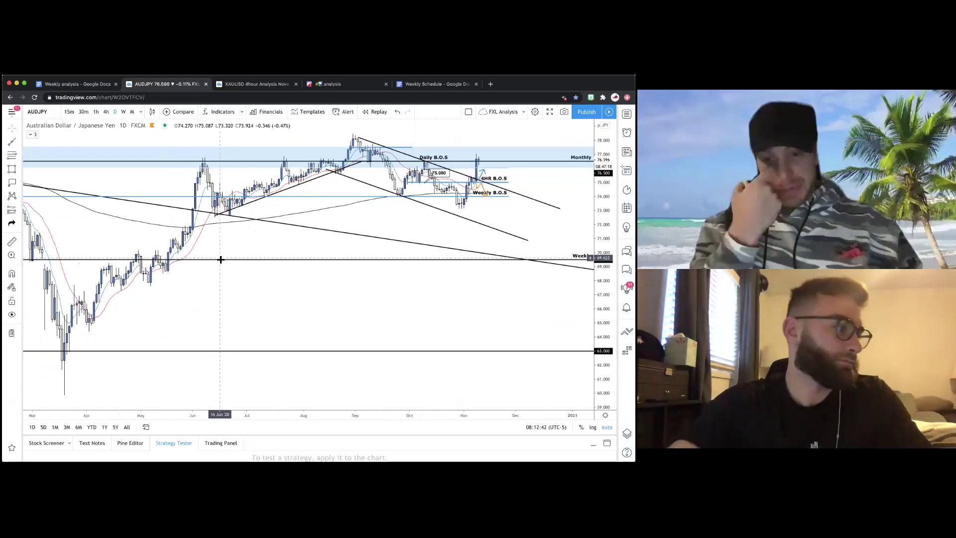
{"action": "scroll", "coordinate": [220, 260], "scroll_direction": "down", "scroll_amount": 3}
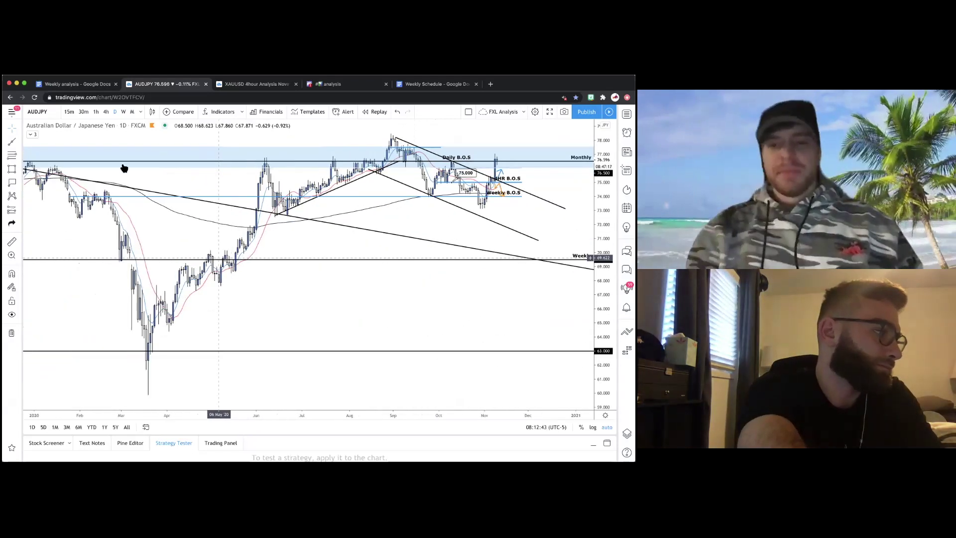
{"action": "scroll", "coordinate": [219, 258], "scroll_direction": "down", "scroll_amount": 3}
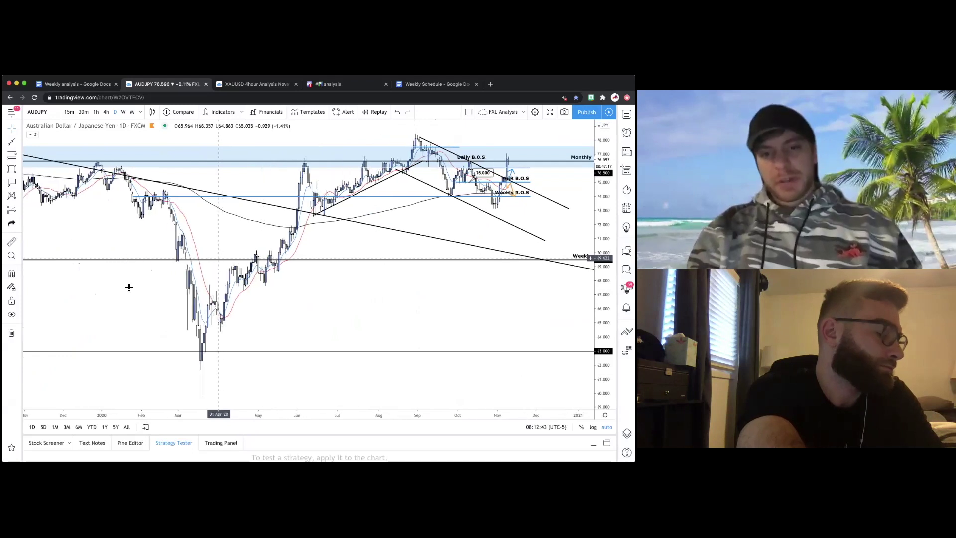
{"action": "scroll", "coordinate": [288, 396], "scroll_direction": "left", "scroll_amount": 3}
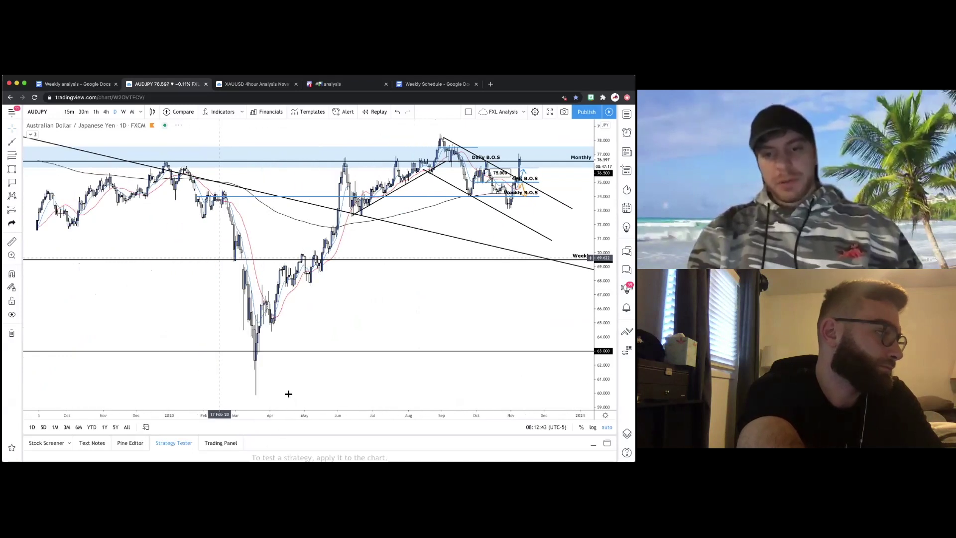
{"action": "scroll", "coordinate": [294, 395], "scroll_direction": "left", "scroll_amount": 3}
{"action": "scroll", "coordinate": [359, 238], "scroll_direction": "down", "scroll_amount": 5}
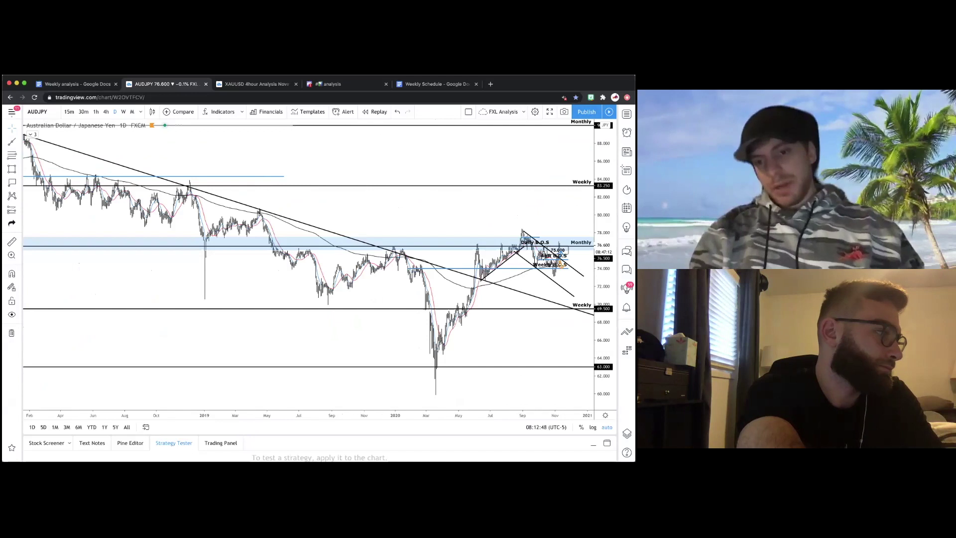
{"action": "scroll", "coordinate": [262, 225], "scroll_direction": "down", "scroll_amount": 5}
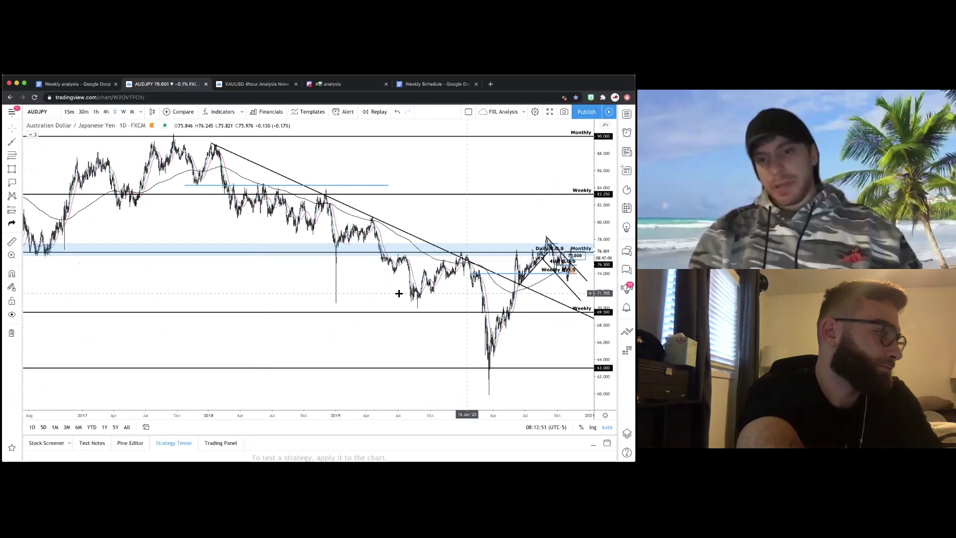
{"action": "left_click", "coordinate": [301, 392]}
{"action": "left_click", "coordinate": [302, 392]}
{"action": "left_click", "coordinate": [302, 392]}
{"action": "left_click", "coordinate": [302, 392]}
{"action": "left_click", "coordinate": [302, 392]}
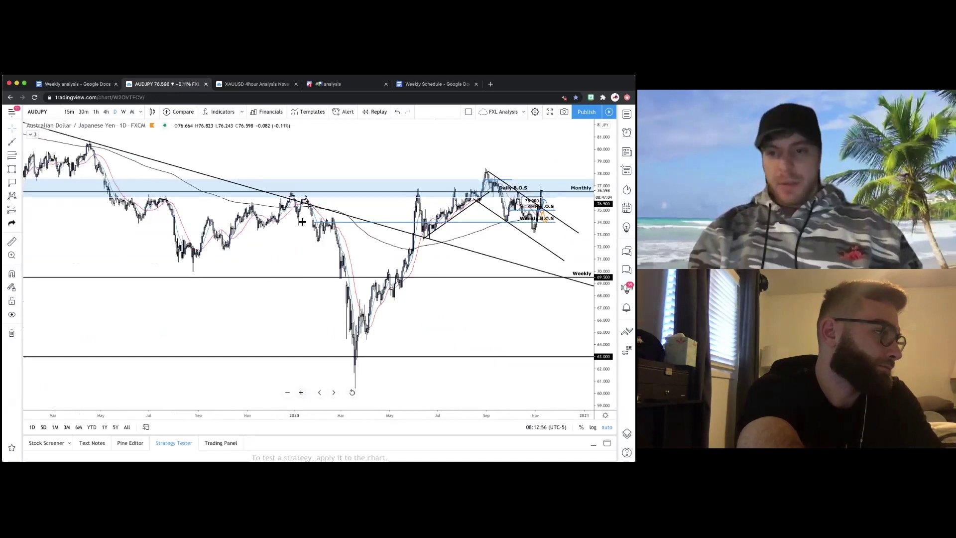
{"action": "scroll", "coordinate": [423, 210], "scroll_direction": "down", "scroll_amount": 1}
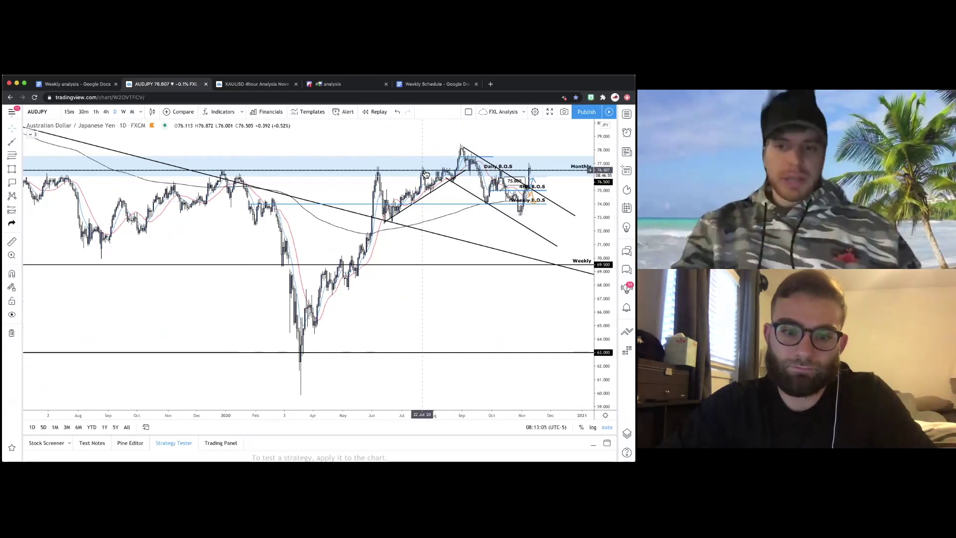
{"action": "scroll", "coordinate": [425, 195], "scroll_direction": "up", "scroll_amount": 2}
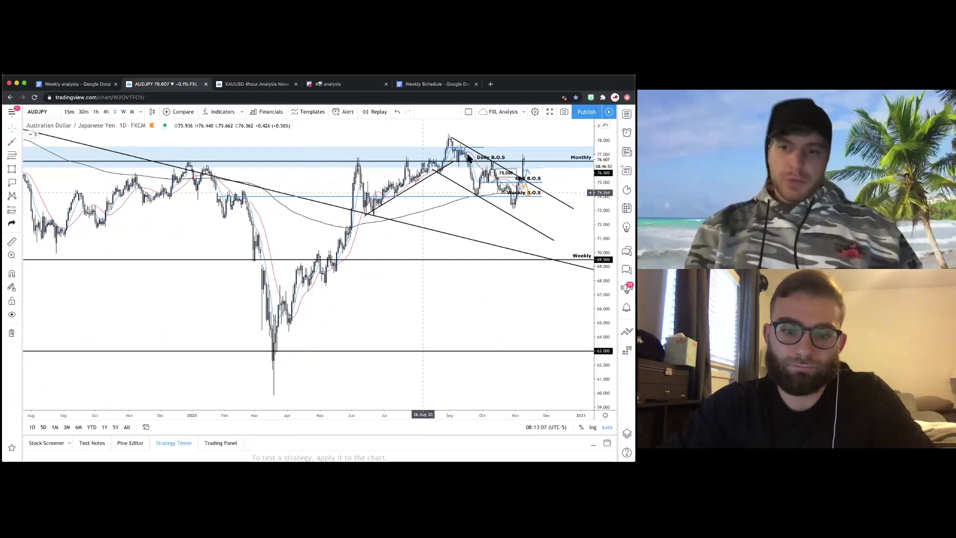
{"action": "scroll", "coordinate": [424, 193], "scroll_direction": "down", "scroll_amount": 1}
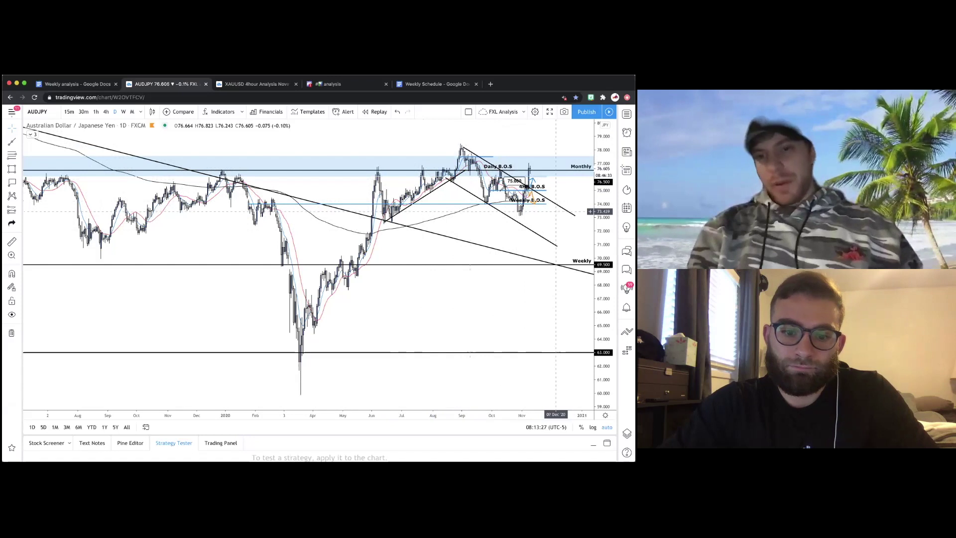
- Put AUDJPY on 4h candles and frame the recent breakout above the 4HR B.O.S level and 75.000
{"action": "left_click", "coordinate": [102, 112]}
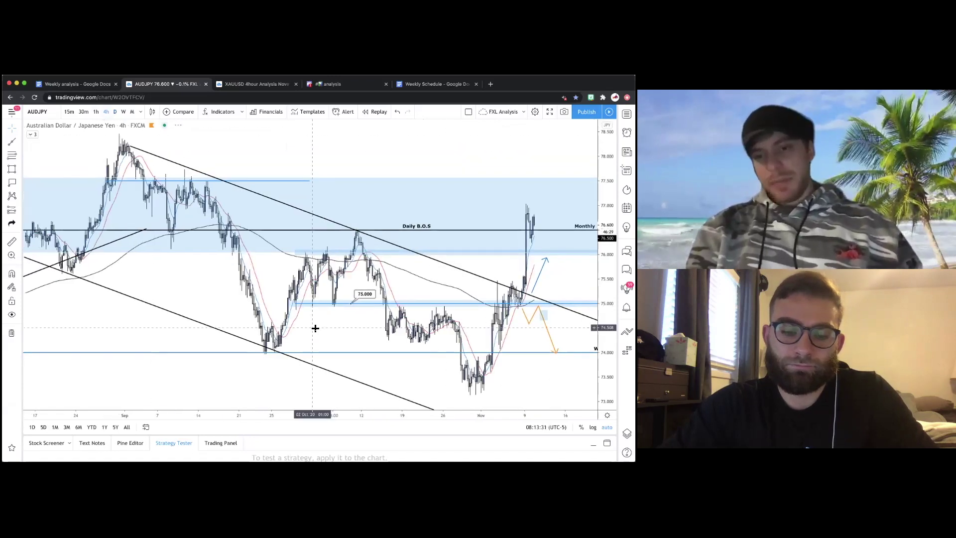
{"action": "scroll", "coordinate": [315, 329], "scroll_direction": "down", "scroll_amount": 1}
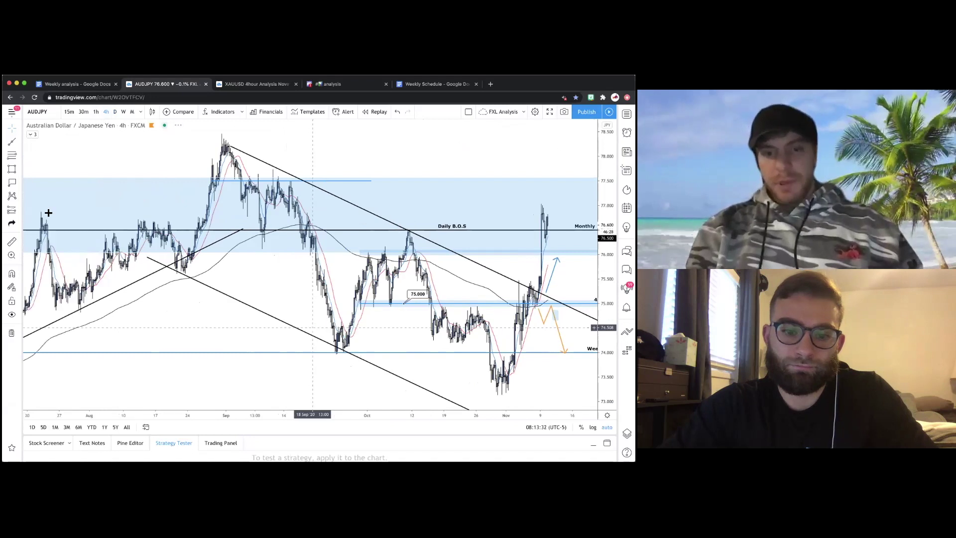
{"action": "scroll", "coordinate": [313, 328], "scroll_direction": "up", "scroll_amount": 1}
{"action": "scroll", "coordinate": [438, 359], "scroll_direction": "up", "scroll_amount": 3}
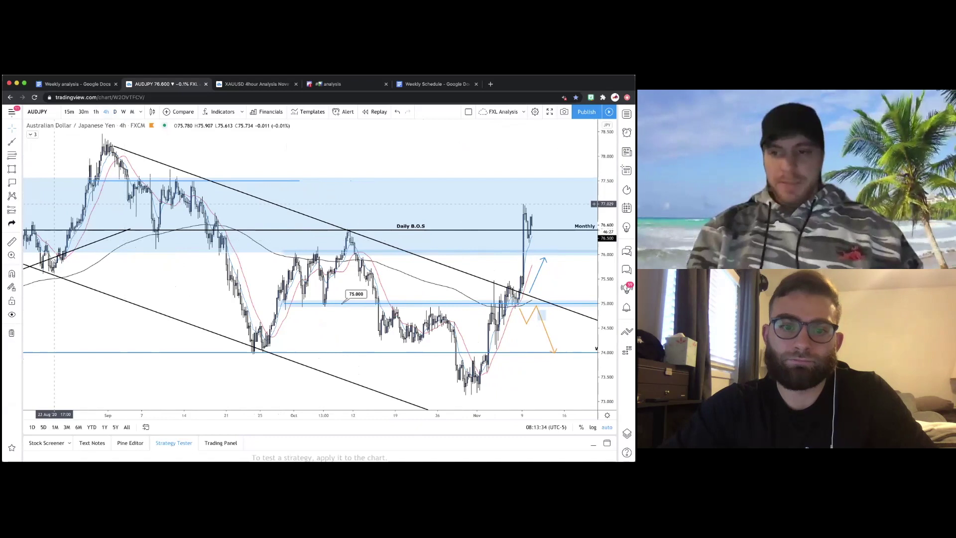
{"action": "scroll", "coordinate": [277, 325], "scroll_direction": "right", "scroll_amount": 2}
{"action": "scroll", "coordinate": [276, 325], "scroll_direction": "up", "scroll_amount": 1}
{"action": "left_click_drag", "start_coordinate": [608, 254], "coordinate": [540, 234]}
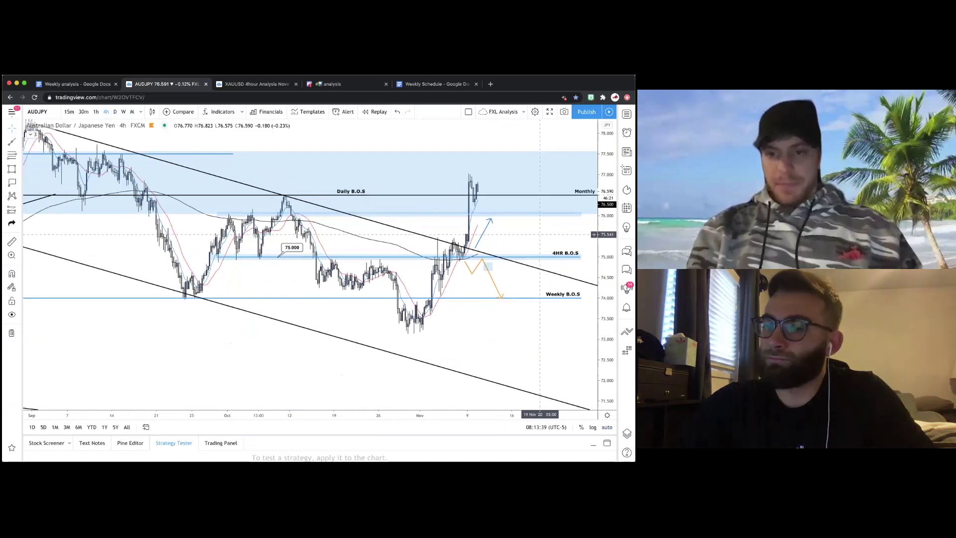
{"action": "scroll", "coordinate": [540, 235], "scroll_direction": "down", "scroll_amount": 1}
{"action": "left_click_drag", "start_coordinate": [607, 237], "coordinate": [608, 204]}
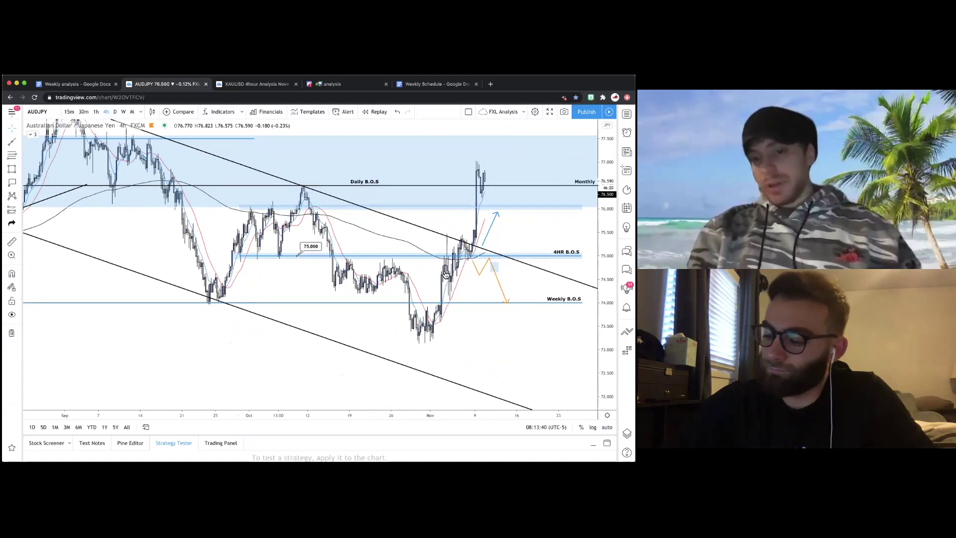
{"action": "scroll", "coordinate": [451, 264], "scroll_direction": "up", "scroll_amount": 2}
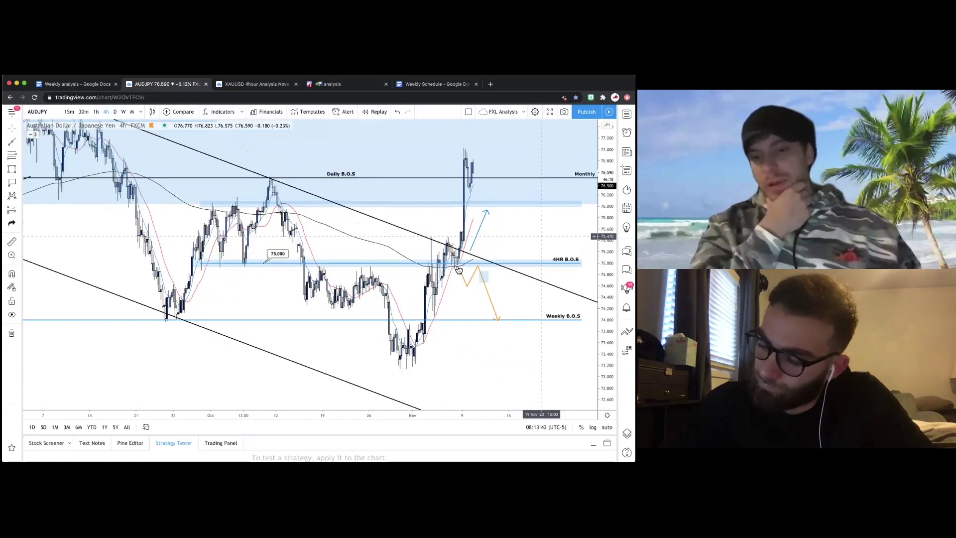
{"action": "left_click_drag", "start_coordinate": [456, 265], "coordinate": [462, 283]}
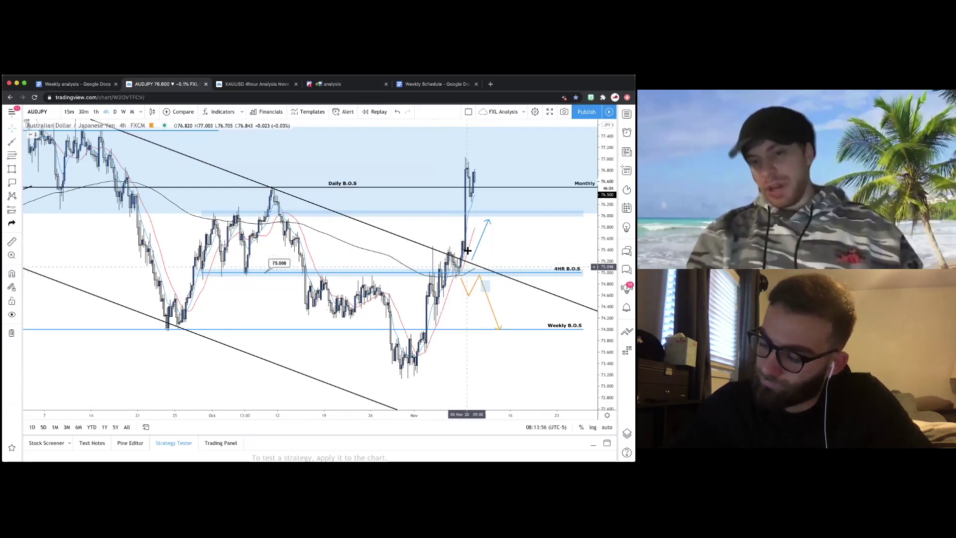
{"action": "left_click", "coordinate": [18, 209]}
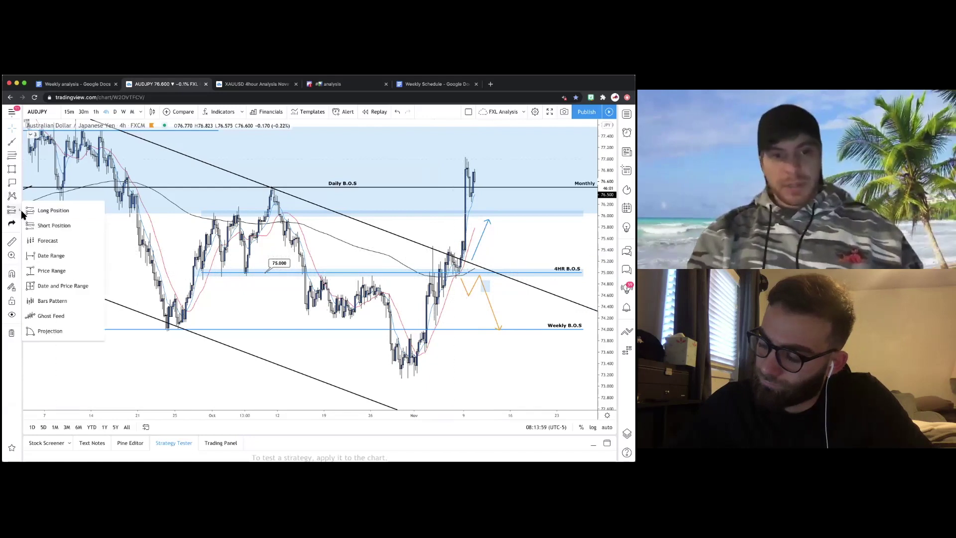
{"action": "left_click", "coordinate": [42, 207]}
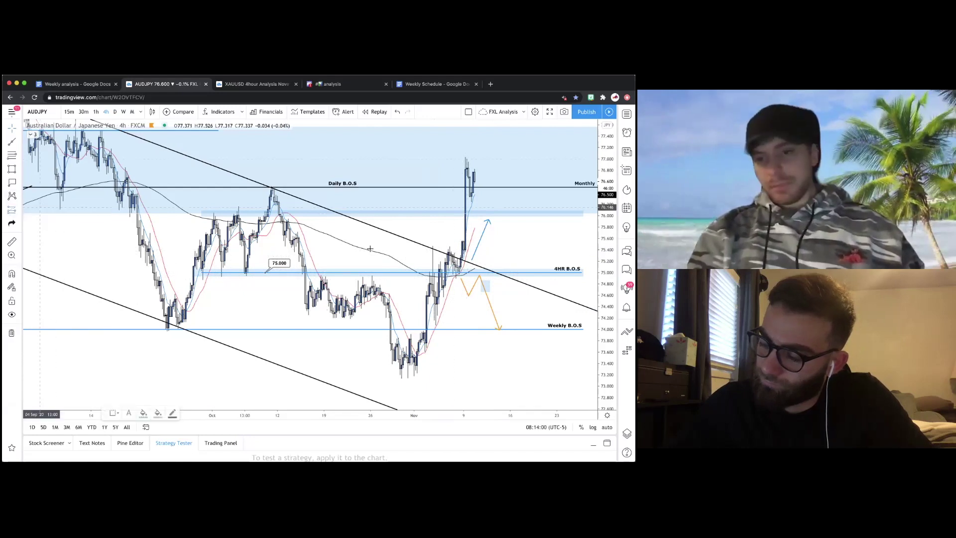
{"action": "left_click", "coordinate": [459, 242]}
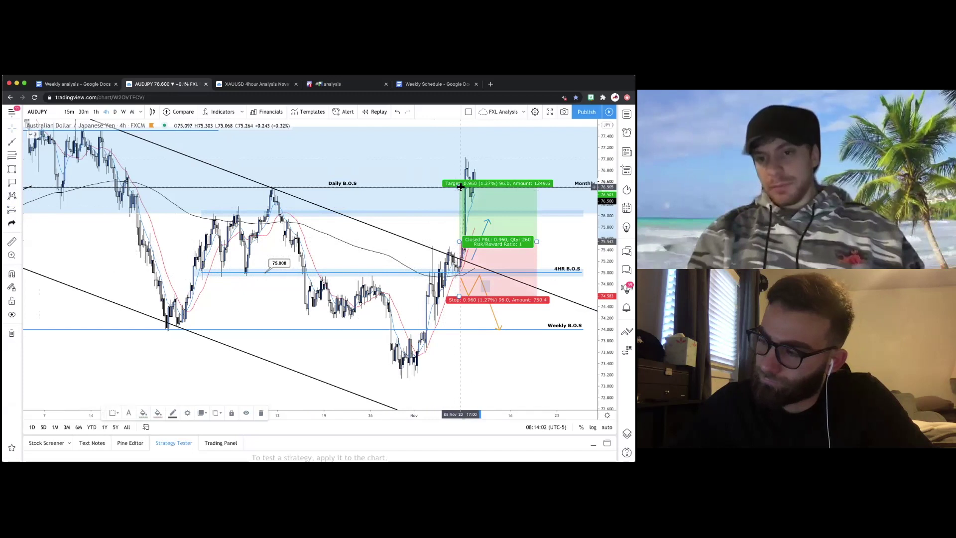
{"action": "left_click_drag", "start_coordinate": [461, 168], "coordinate": [459, 162]}
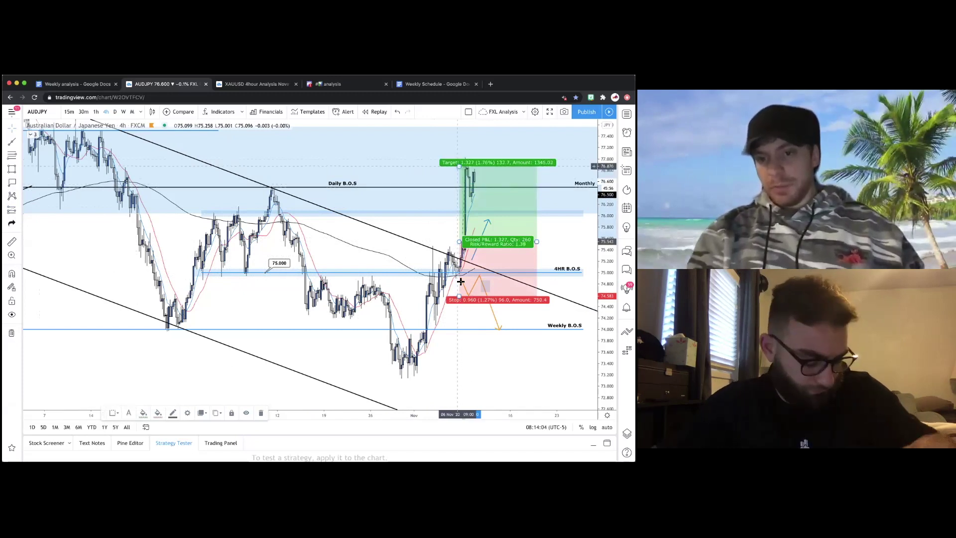
{"action": "left_click_drag", "start_coordinate": [461, 280], "coordinate": [459, 277]}
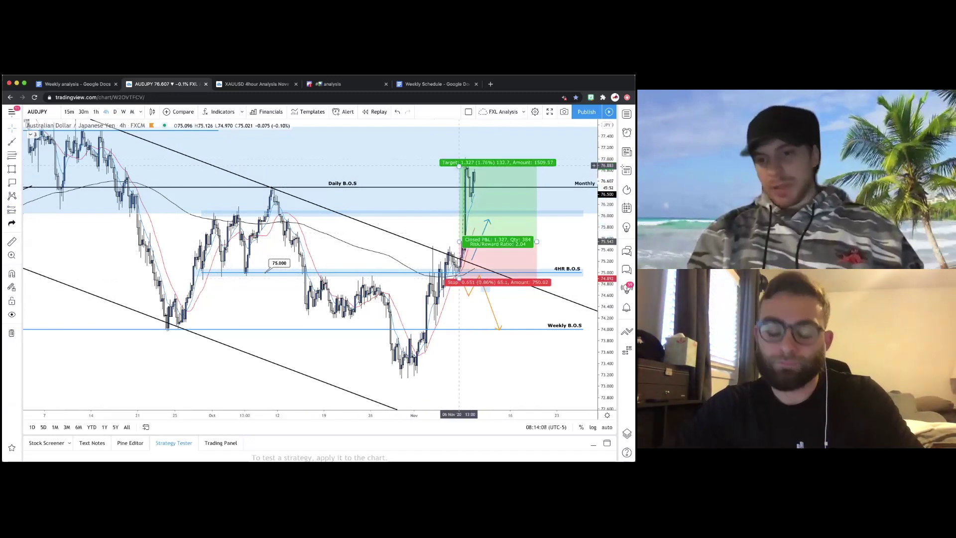
{"action": "left_click", "coordinate": [463, 264]}
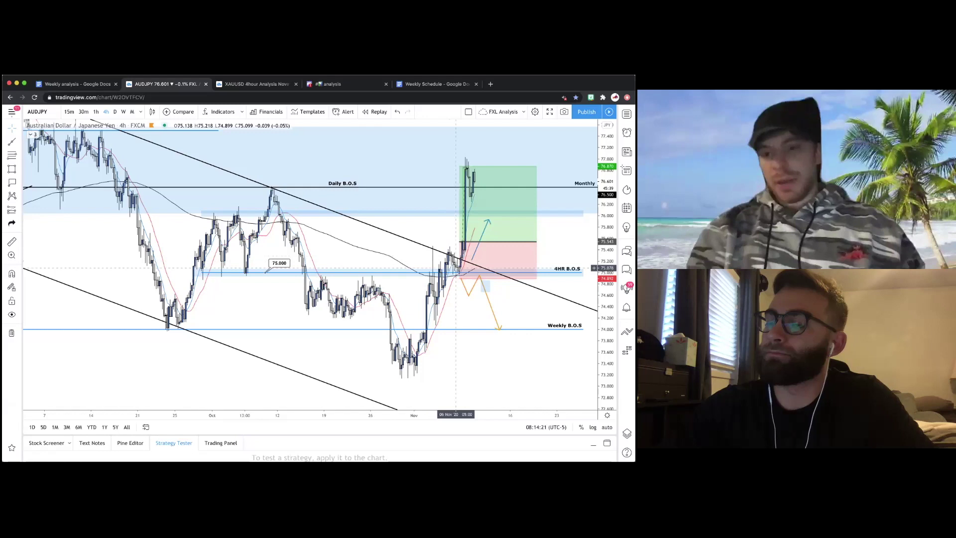
- Delete the long position and the blue and orange projection arrows, then compress the price scale
{"action": "left_click", "coordinate": [504, 232]}
{"action": "key", "text": "Delete"}
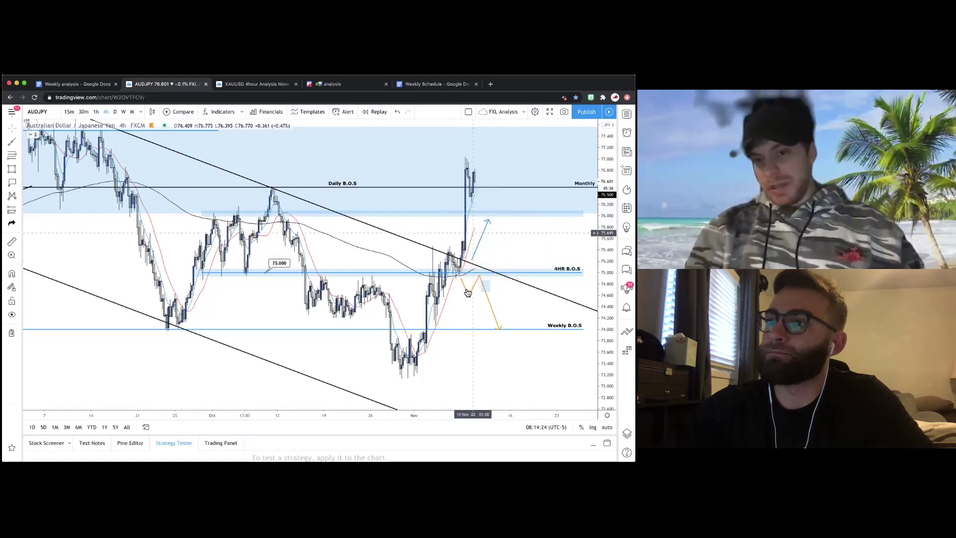
{"action": "left_click", "coordinate": [482, 240]}
{"action": "key", "text": "Delete"}
{"action": "left_click", "coordinate": [479, 276]}
{"action": "key", "text": "Delete"}
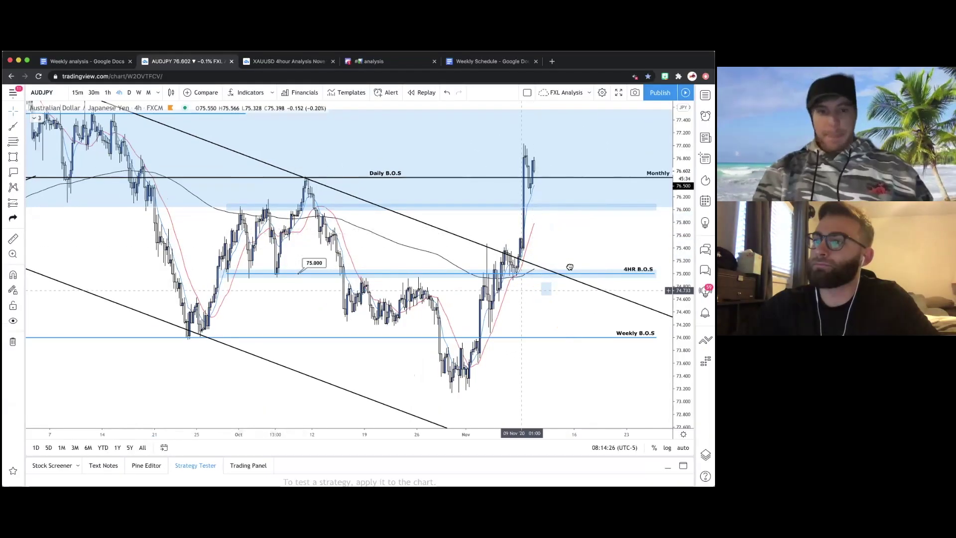
{"action": "scroll", "coordinate": [570, 269], "scroll_direction": "left", "scroll_amount": 5}
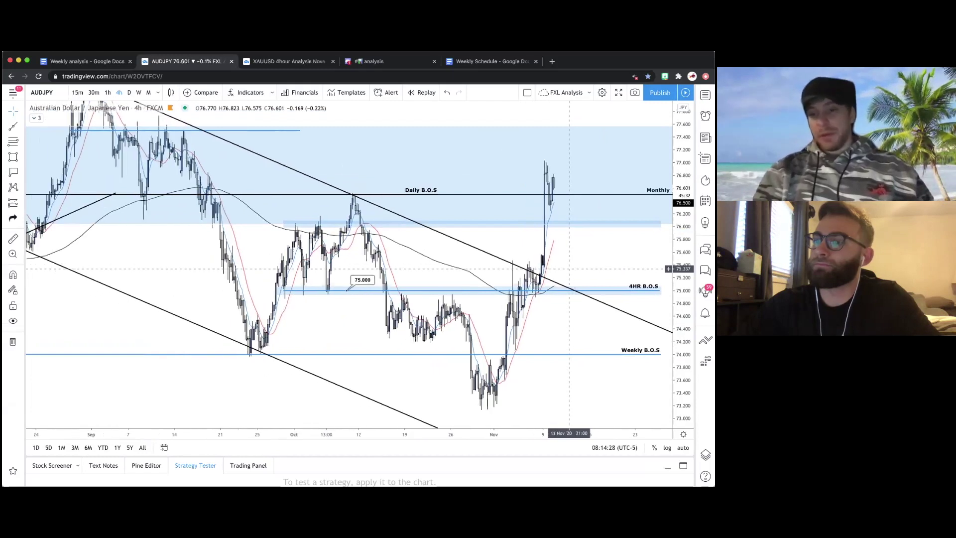
{"action": "left_click_drag", "start_coordinate": [683, 239], "coordinate": [683, 299]}
{"action": "scroll", "coordinate": [623, 306], "scroll_direction": "down", "scroll_amount": 2}
{"action": "scroll", "coordinate": [563, 297], "scroll_direction": "up", "scroll_amount": 2}
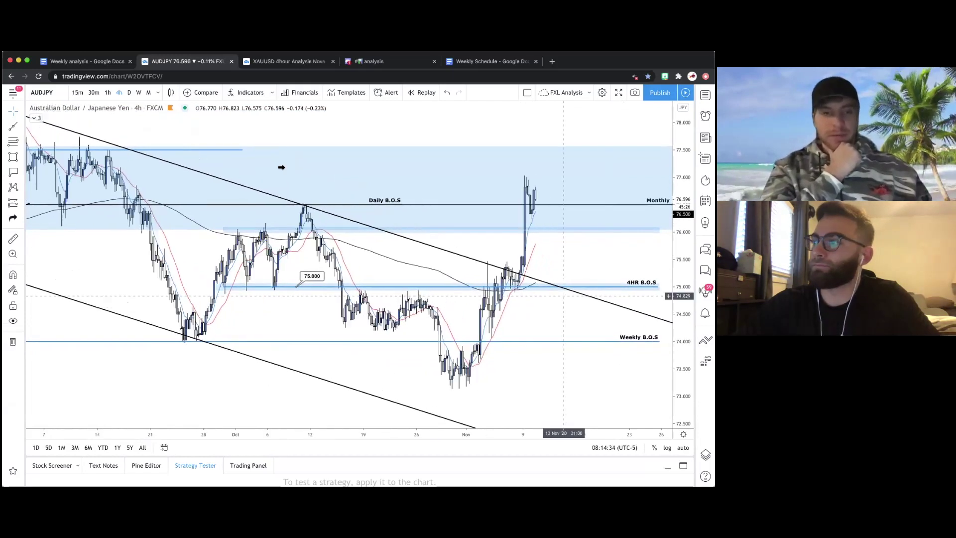
{"action": "left_click_drag", "start_coordinate": [566, 251], "coordinate": [547, 251]}
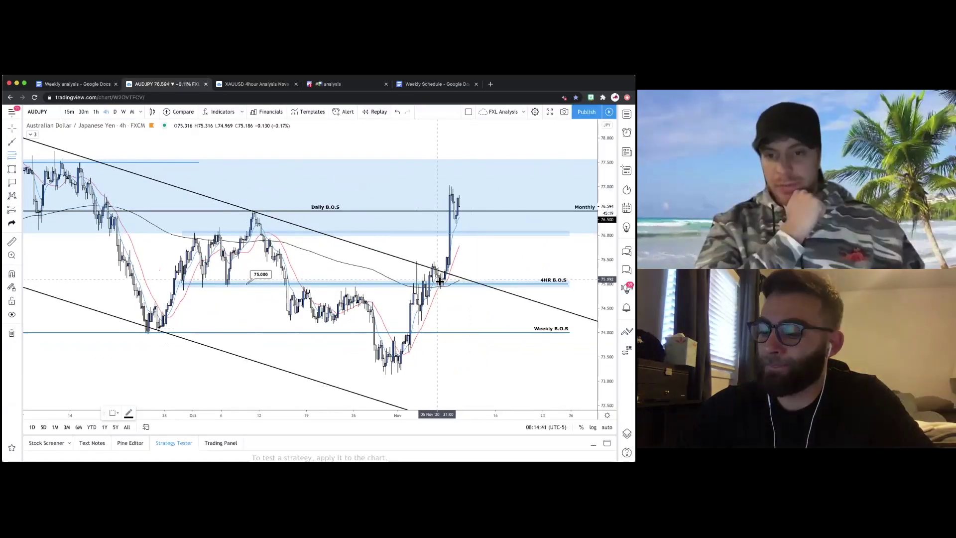
- Draw a Fibonacci retracement from 75.069 up to the 77.023 high
{"action": "left_click", "coordinate": [439, 281]}
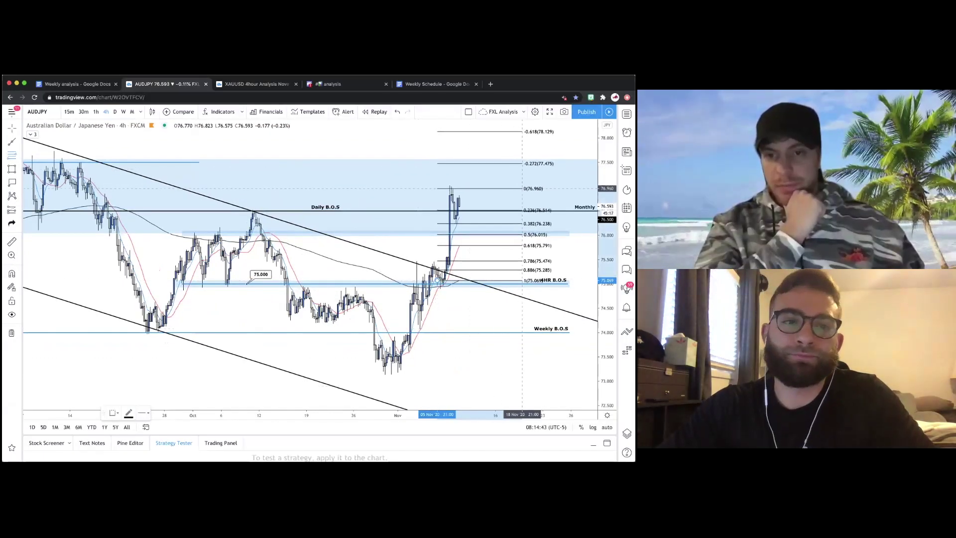
{"action": "left_click", "coordinate": [522, 186]}
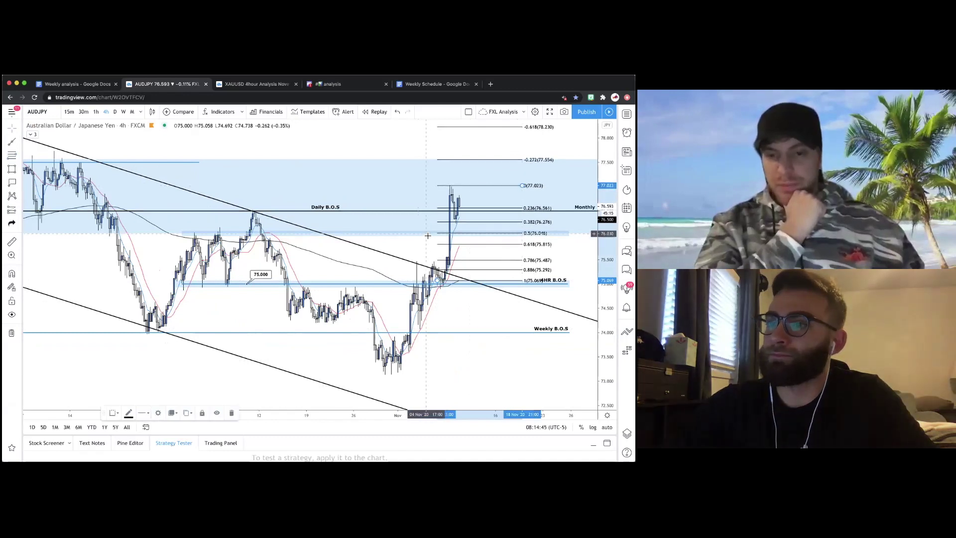
{"action": "left_click", "coordinate": [428, 237]}
{"action": "scroll", "coordinate": [351, 292], "scroll_direction": "up", "scroll_amount": 2}
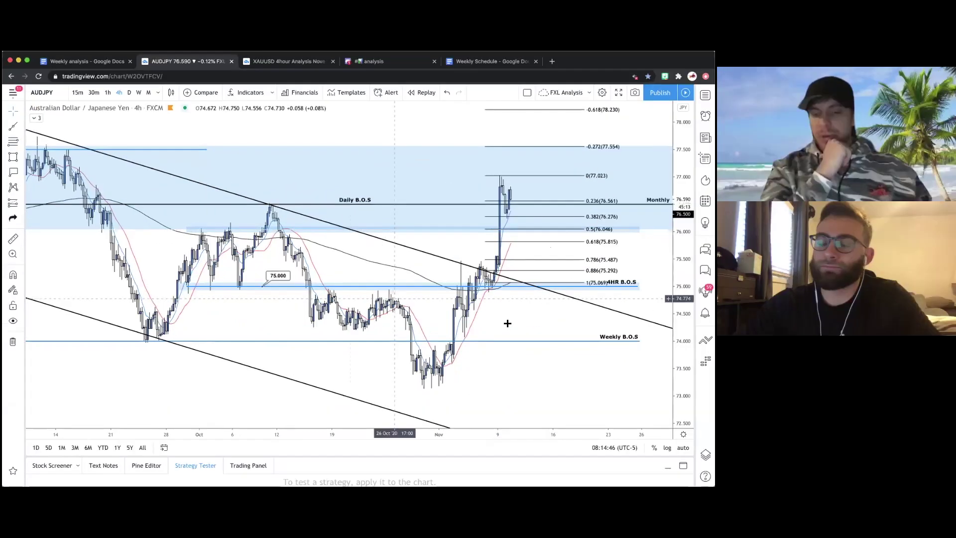
{"action": "left_click_drag", "start_coordinate": [458, 314], "coordinate": [445, 329]}
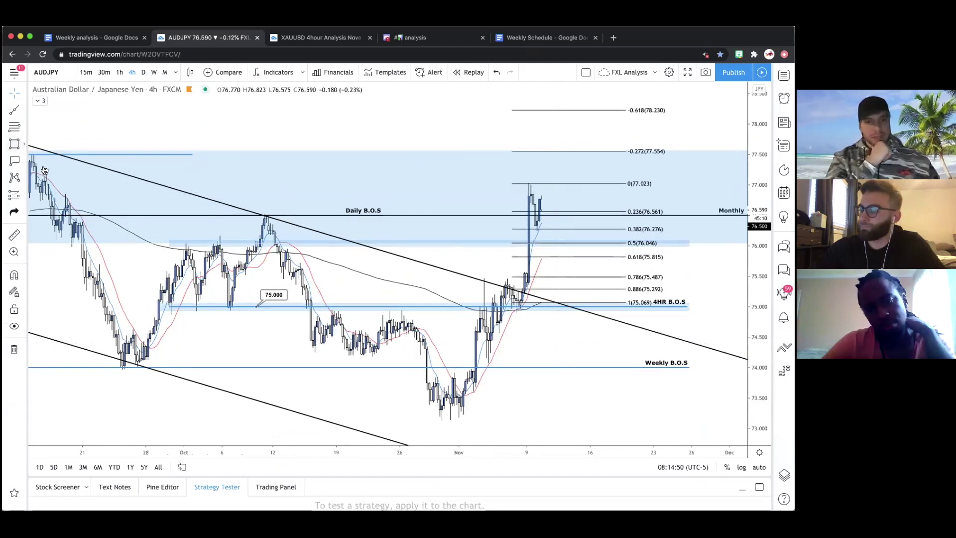
{"action": "left_click", "coordinate": [12, 145]}
{"action": "left_click", "coordinate": [85, 164]}
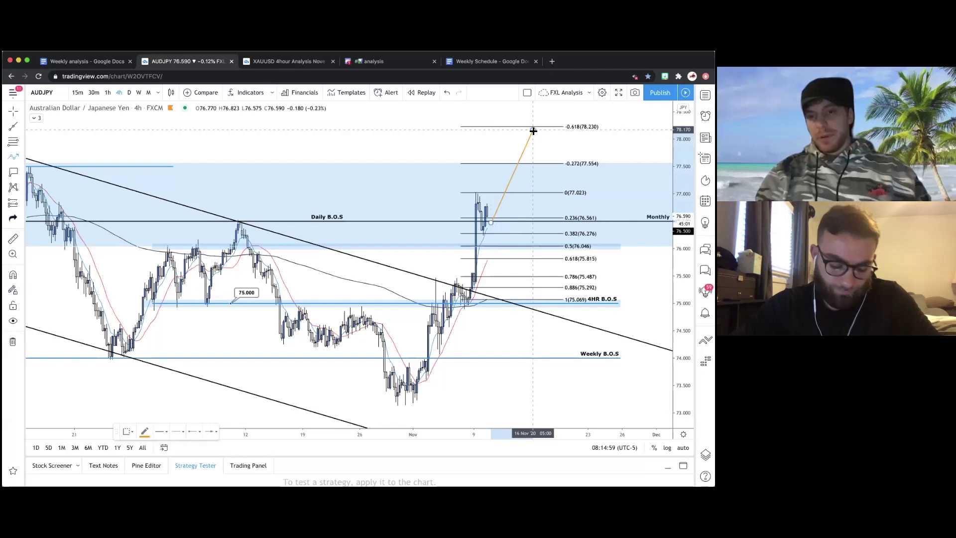
- Finish the orange path at 78.230 and add a blue path through 78.230 and 77.554, rising higher
{"action": "double_click", "coordinate": [534, 131]}
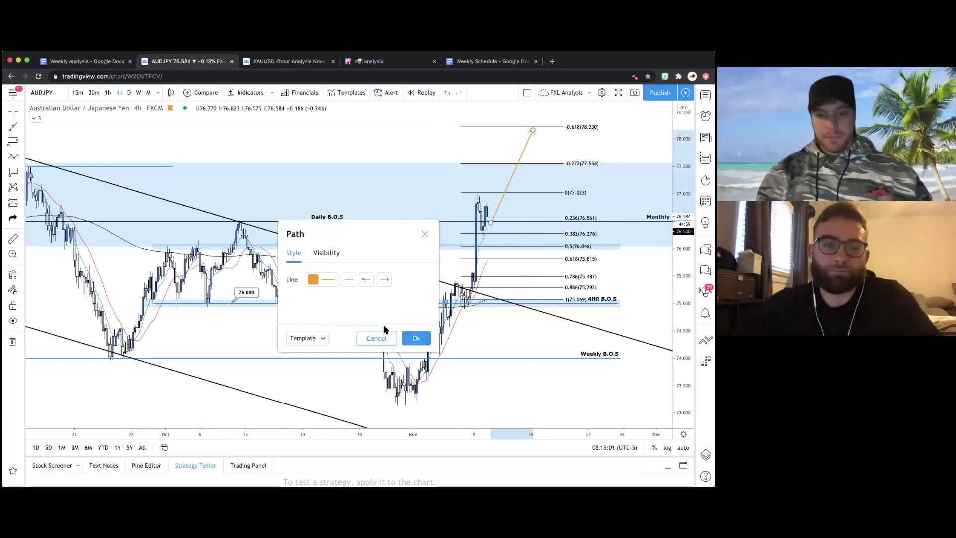
{"action": "left_click", "coordinate": [377, 338]}
{"action": "left_click", "coordinate": [13, 156]}
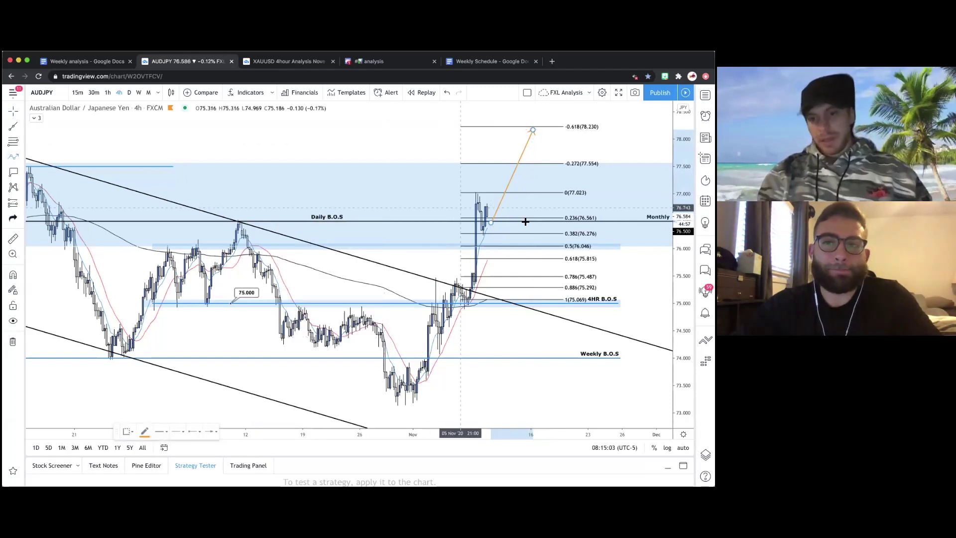
{"action": "left_click", "coordinate": [498, 222]}
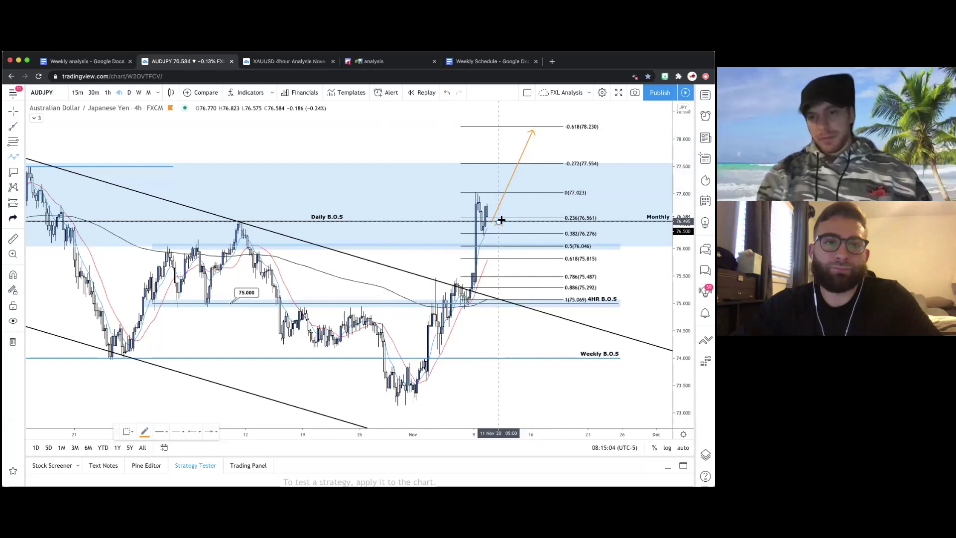
{"action": "left_click", "coordinate": [543, 131]}
{"action": "left_click", "coordinate": [560, 164]}
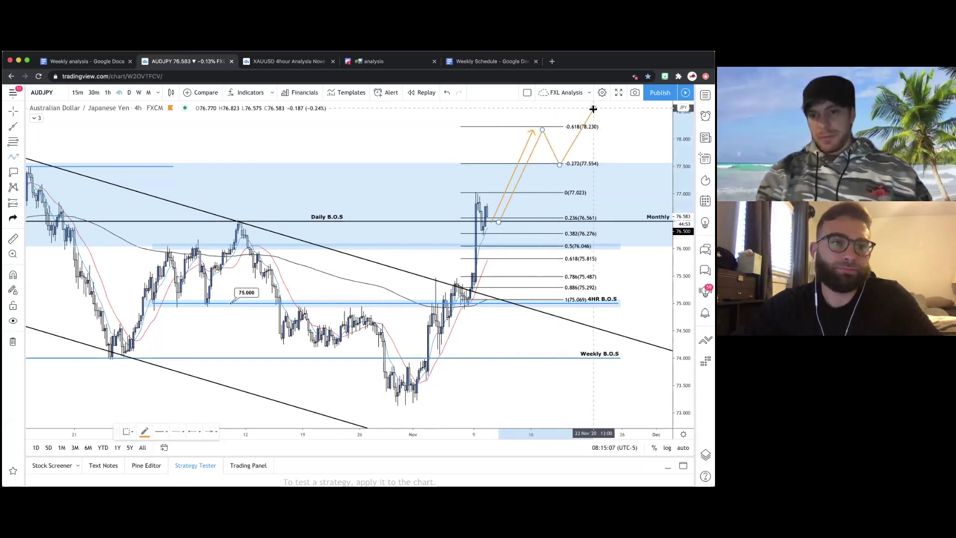
{"action": "double_click", "coordinate": [594, 109]}
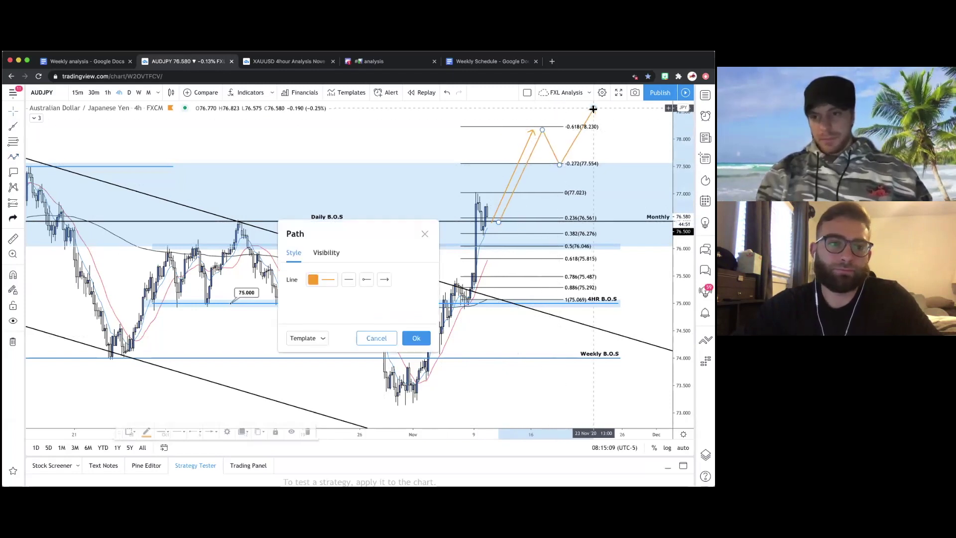
{"action": "left_click", "coordinate": [326, 280]}
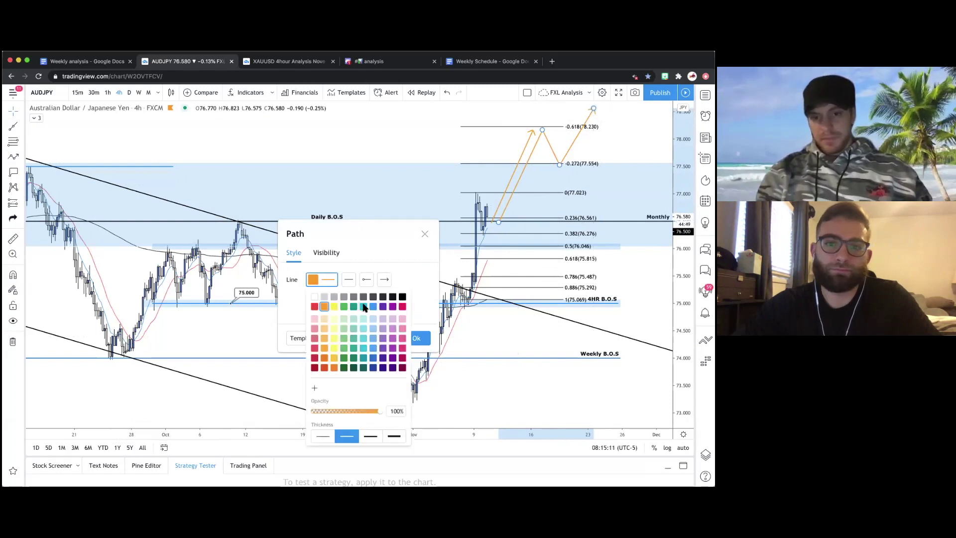
{"action": "left_click", "coordinate": [411, 289]}
{"action": "left_click", "coordinate": [416, 338]}
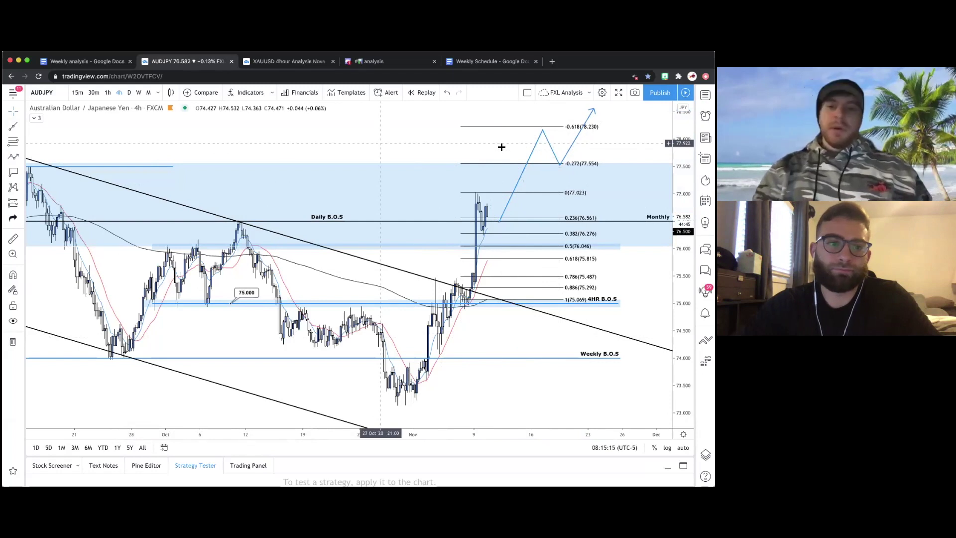
{"action": "scroll", "coordinate": [501, 147], "scroll_direction": "down", "scroll_amount": 2}
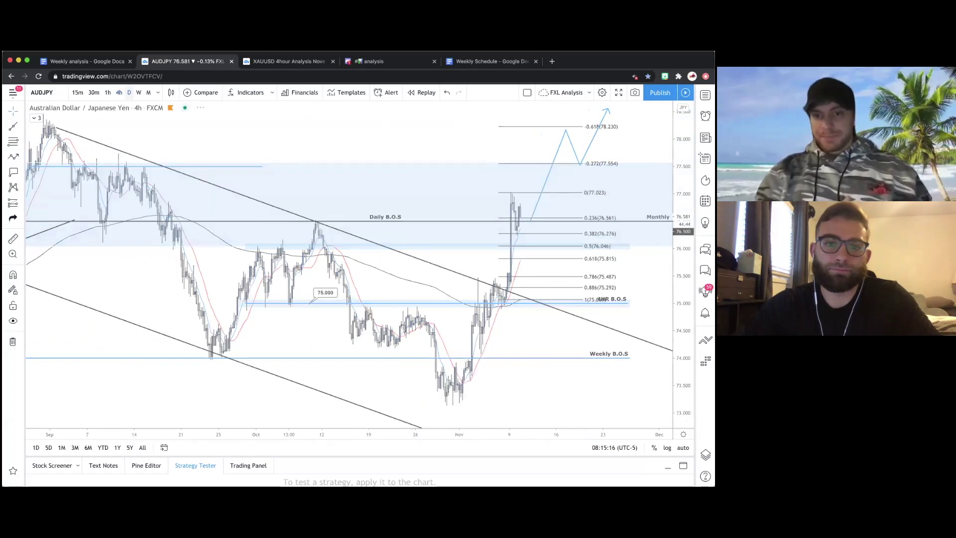
- Switch AUDJPY to daily candles and zoom in on recent months with Fibonacci levels visible
{"action": "left_click", "coordinate": [129, 93]}
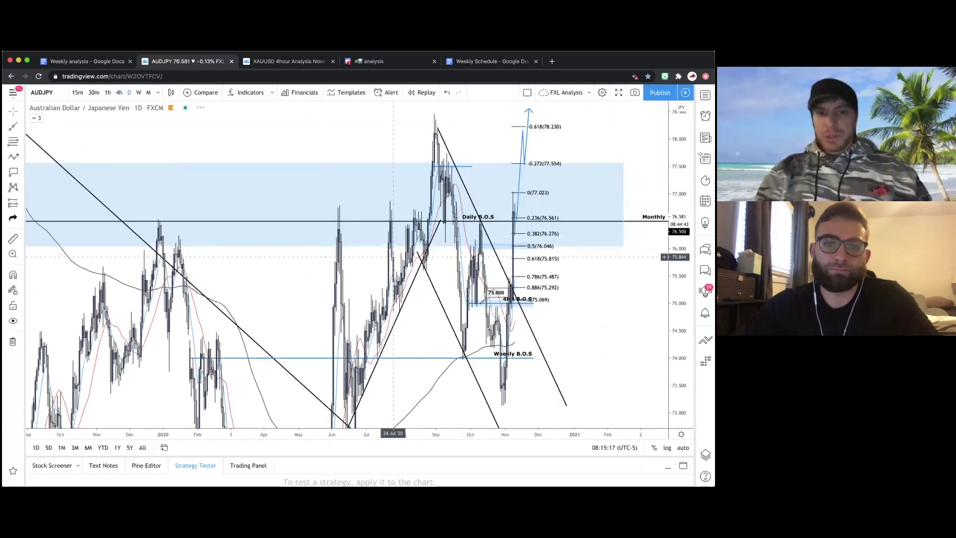
{"action": "scroll", "coordinate": [531, 322], "scroll_direction": "up", "scroll_amount": 4}
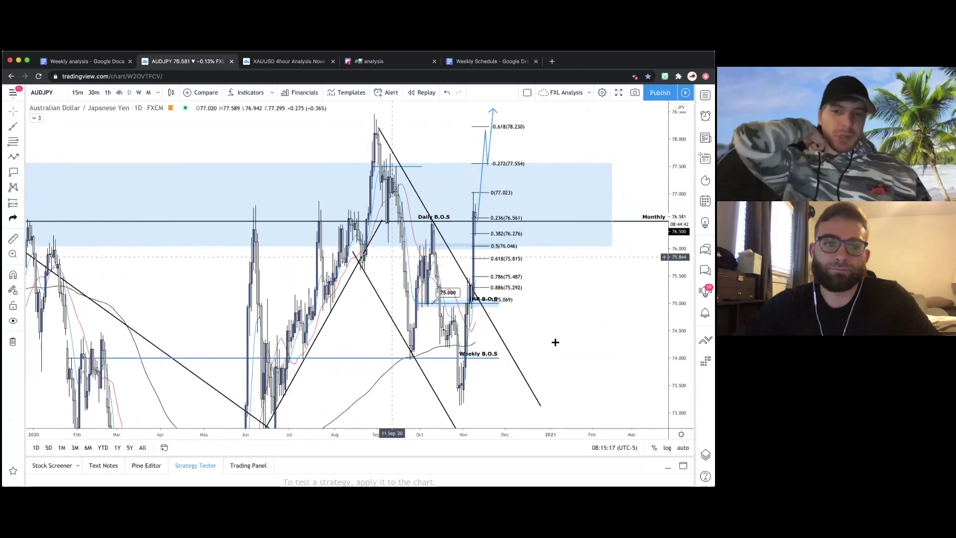
{"action": "scroll", "coordinate": [540, 292], "scroll_direction": "up", "scroll_amount": 3}
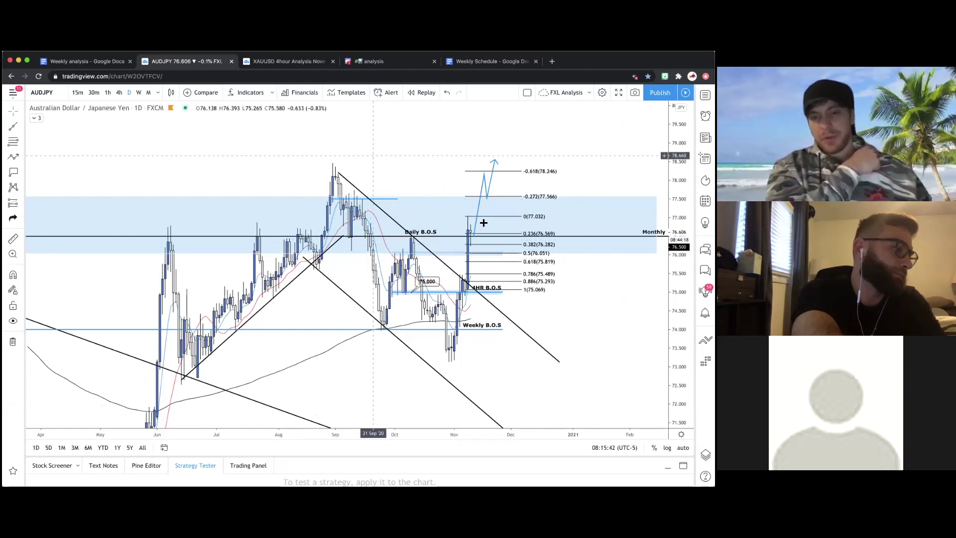
{"action": "scroll", "coordinate": [478, 242], "scroll_direction": "up", "scroll_amount": 2}
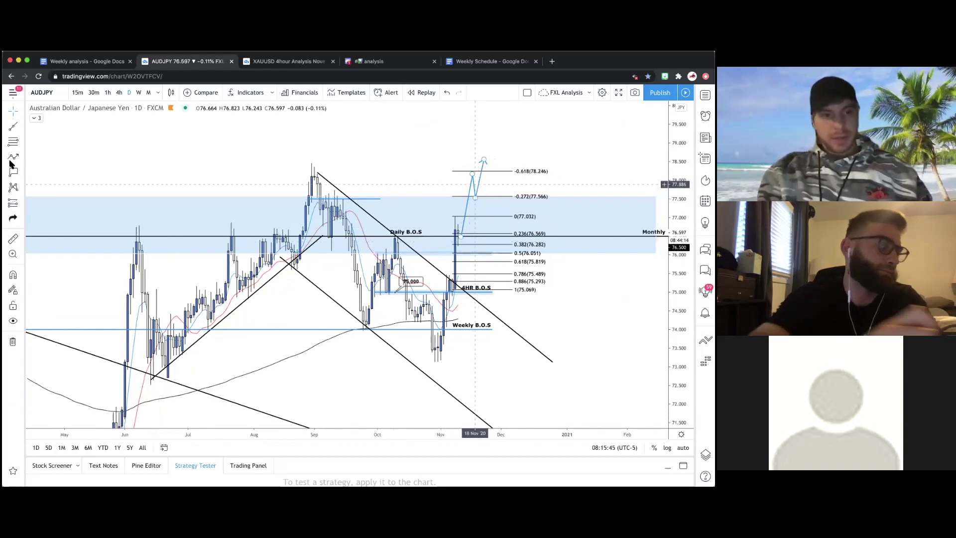
- Delete the old projection and draw a new blue path peaking at -0.272, pulling back near 77.0
{"action": "left_click", "coordinate": [471, 184]}
{"action": "key", "text": "Delete"}
{"action": "left_click", "coordinate": [13, 157]}
{"action": "left_click", "coordinate": [463, 234]}
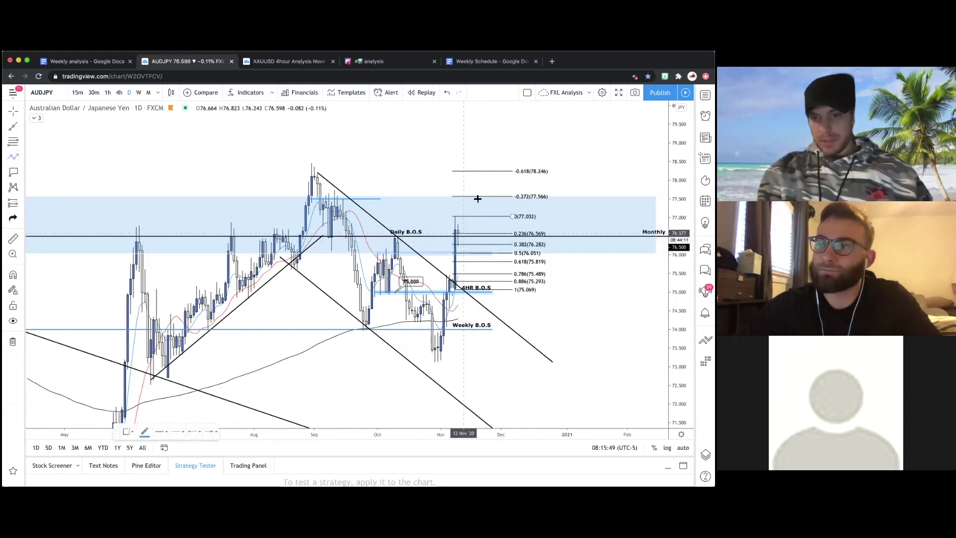
{"action": "left_click", "coordinate": [479, 195]}
{"action": "left_click", "coordinate": [492, 232]}
{"action": "double_click", "coordinate": [527, 131]}
{"action": "left_click", "coordinate": [454, 142]}
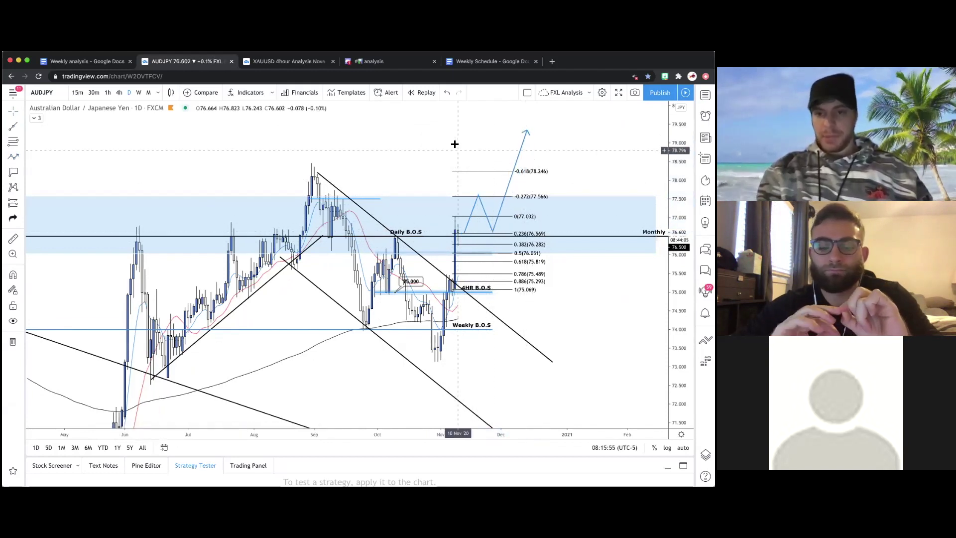
- Draw a rectangle over the 76.569–77.032 pullback zone and give it a yellow background
{"action": "left_click", "coordinate": [22, 157]}
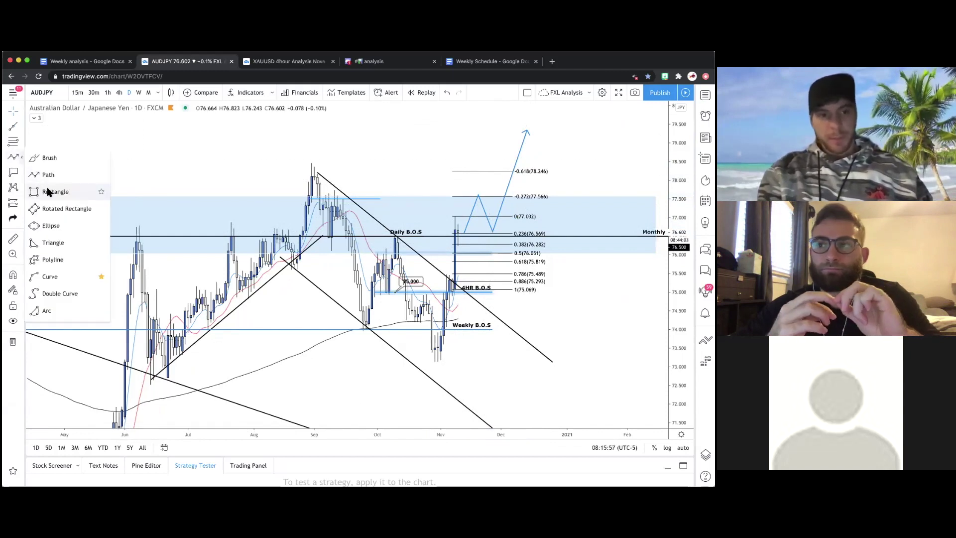
{"action": "left_click", "coordinate": [55, 190]}
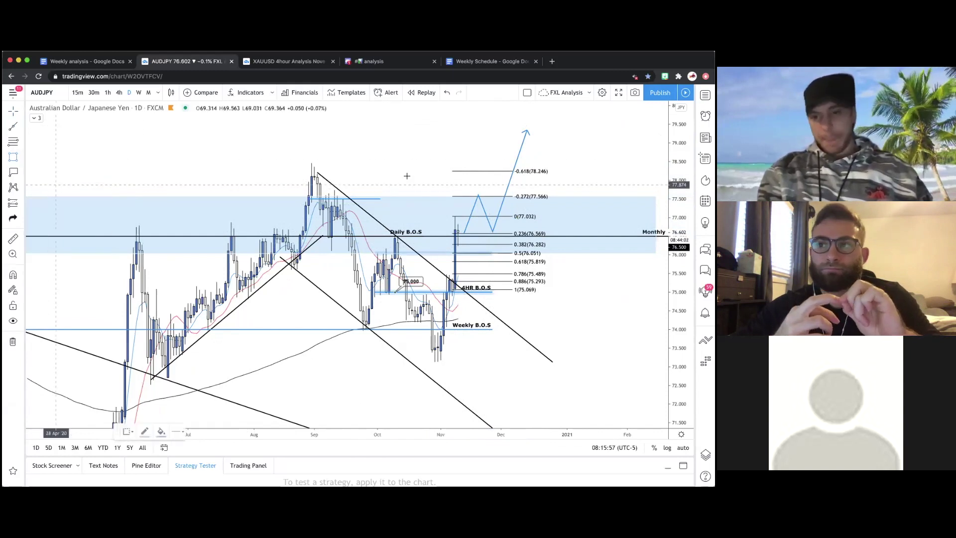
{"action": "left_click", "coordinate": [504, 205]}
{"action": "left_click", "coordinate": [491, 233]}
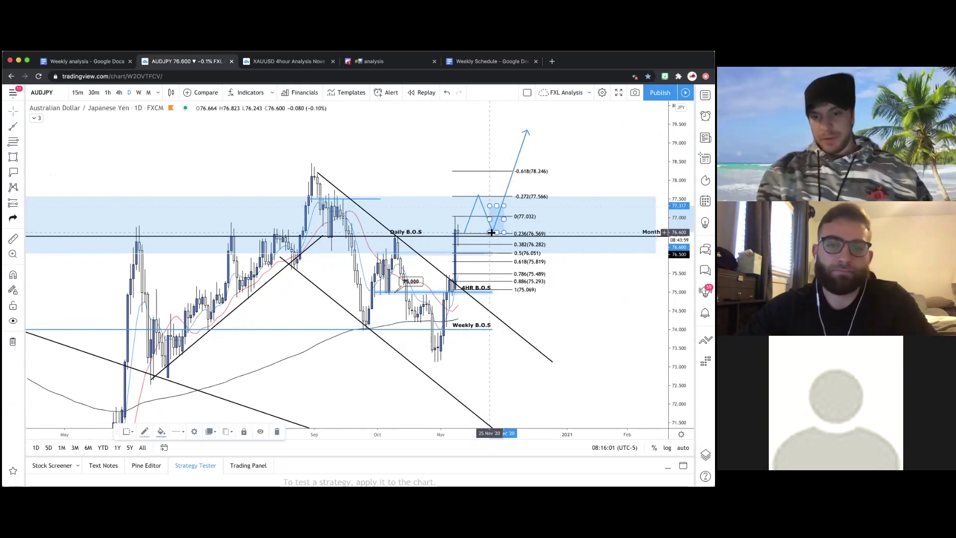
{"action": "double_click", "coordinate": [493, 224]}
{"action": "left_click", "coordinate": [319, 254]}
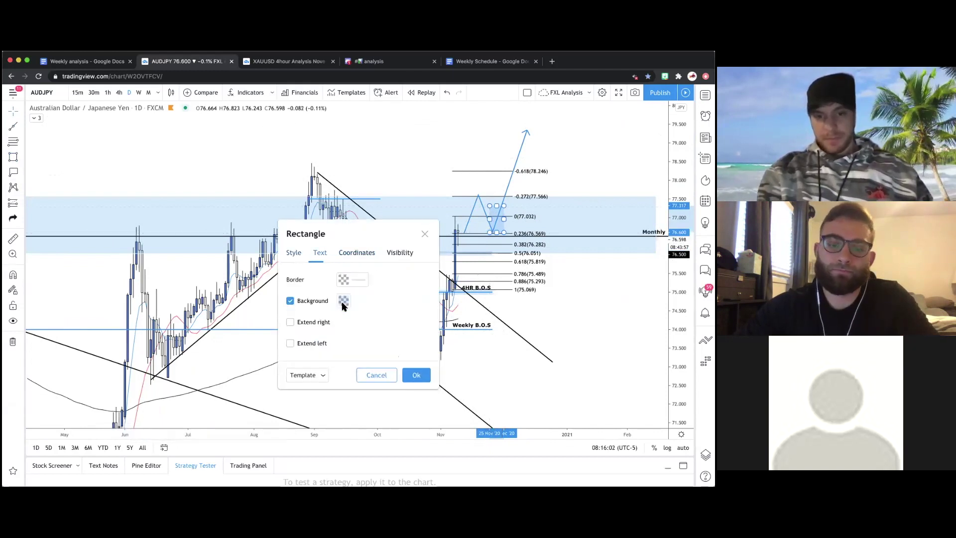
{"action": "left_click", "coordinate": [343, 301]}
{"action": "left_click", "coordinate": [362, 327]}
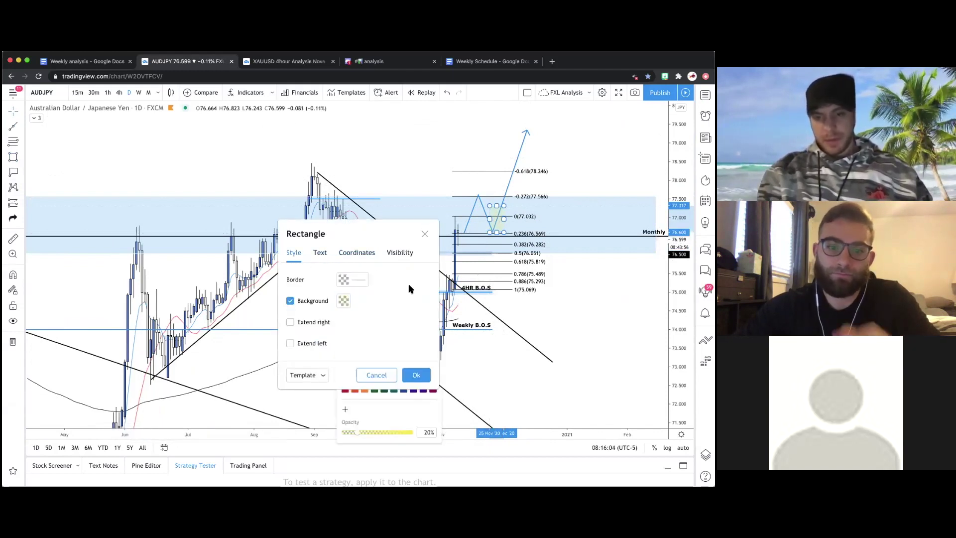
{"action": "left_click", "coordinate": [416, 375]}
{"action": "left_click", "coordinate": [409, 369]}
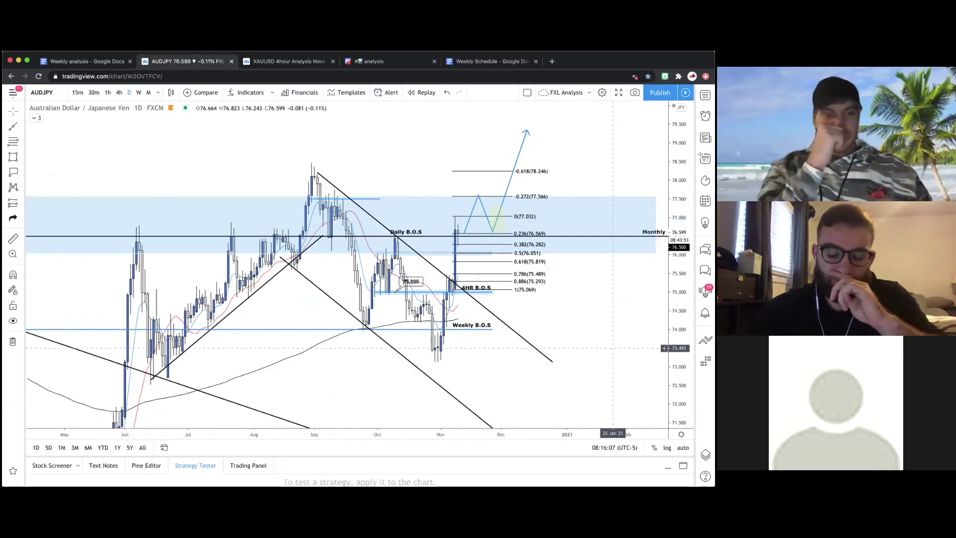
- Zoom and pan the daily AUDJPY chart to review the setup down to the Weekly 69.500 level
{"action": "scroll", "coordinate": [598, 344], "scroll_direction": "up", "scroll_amount": 2}
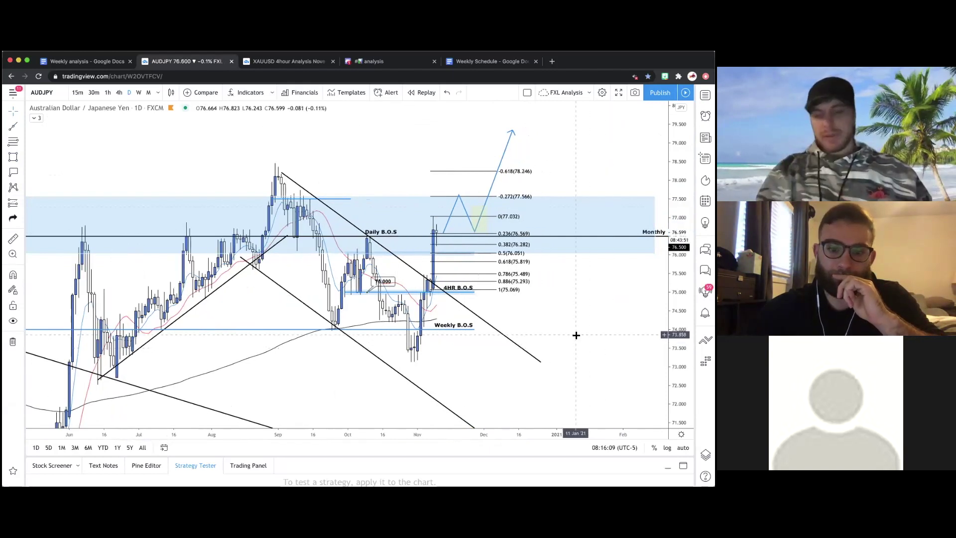
{"action": "scroll", "coordinate": [573, 333], "scroll_direction": "up", "scroll_amount": 2}
{"action": "scroll", "coordinate": [530, 281], "scroll_direction": "up", "scroll_amount": 1}
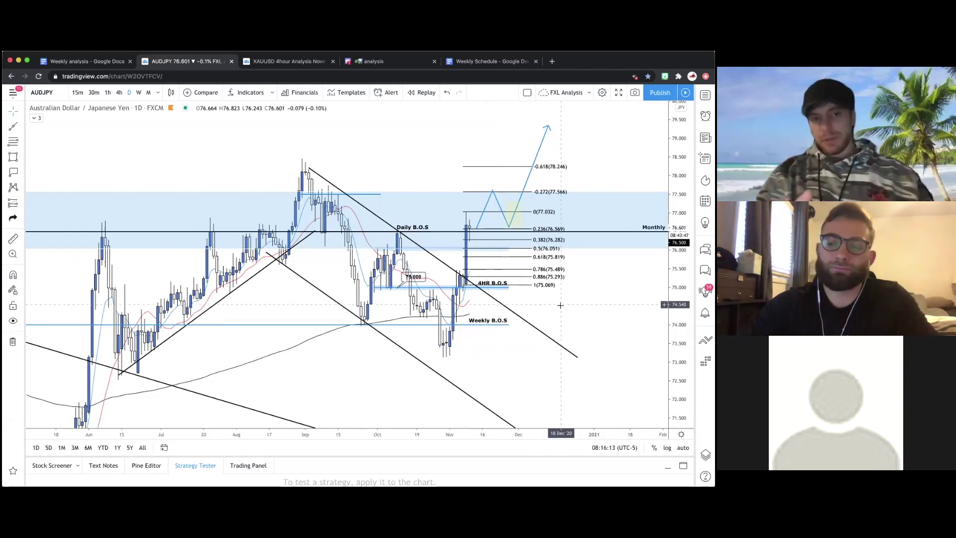
{"action": "mouse_move", "coordinate": [427, 192]}
{"action": "left_mouse_down"}
{"action": "mouse_move", "coordinate": [434, 223]}
{"action": "mouse_move", "coordinate": [405, 118]}
{"action": "mouse_move", "coordinate": [417, 178]}
{"action": "left_mouse_up"}
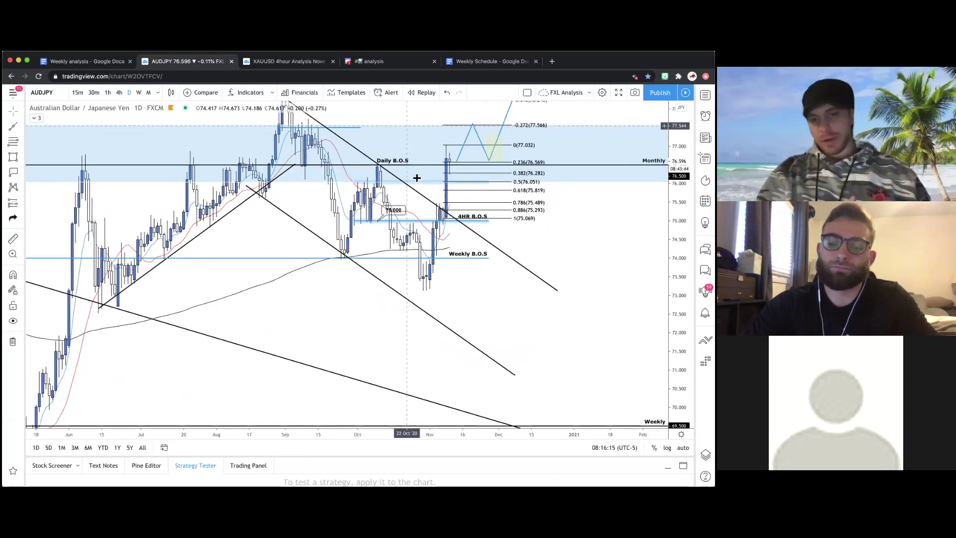
{"action": "scroll", "coordinate": [376, 166], "scroll_direction": "up", "scroll_amount": 1}
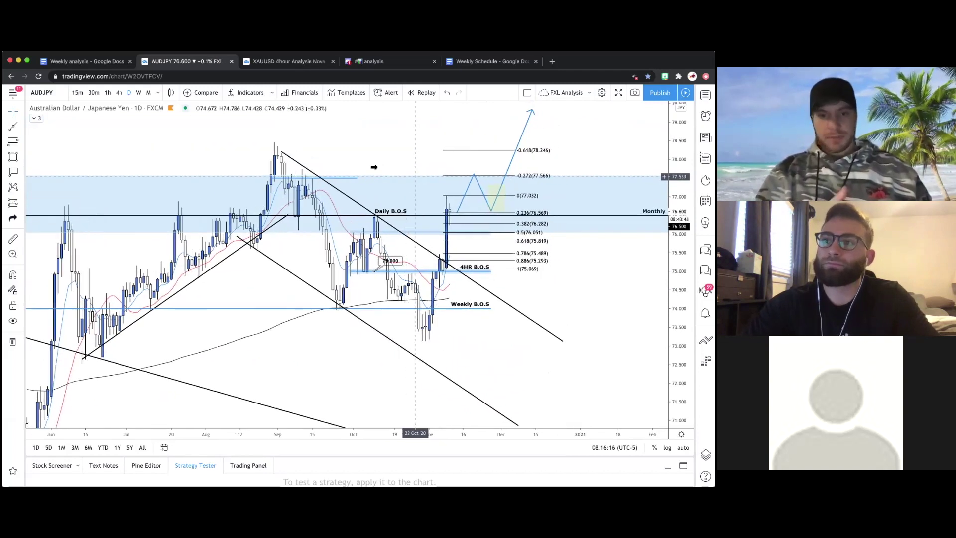
{"action": "scroll", "coordinate": [376, 165], "scroll_direction": "down", "scroll_amount": 1}
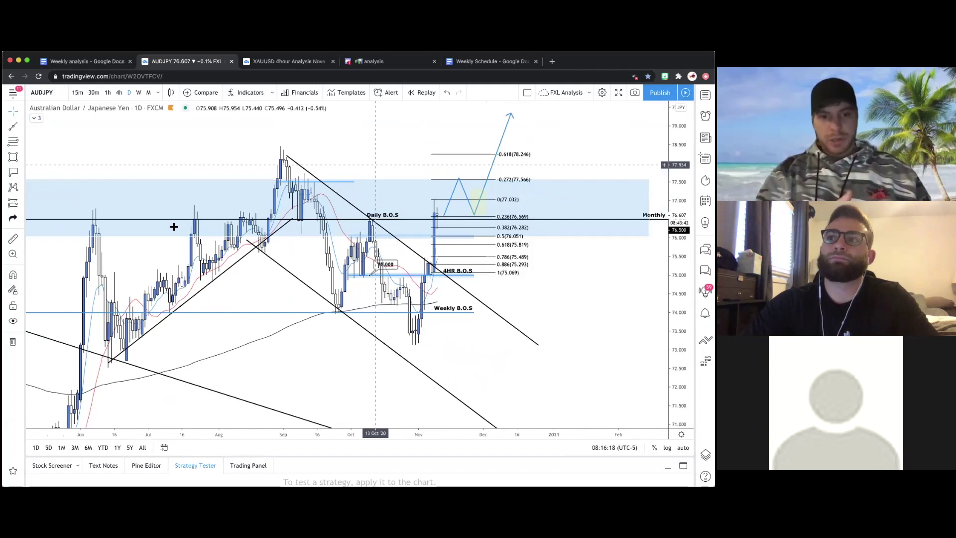
{"action": "scroll", "coordinate": [376, 166], "scroll_direction": "up", "scroll_amount": 1}
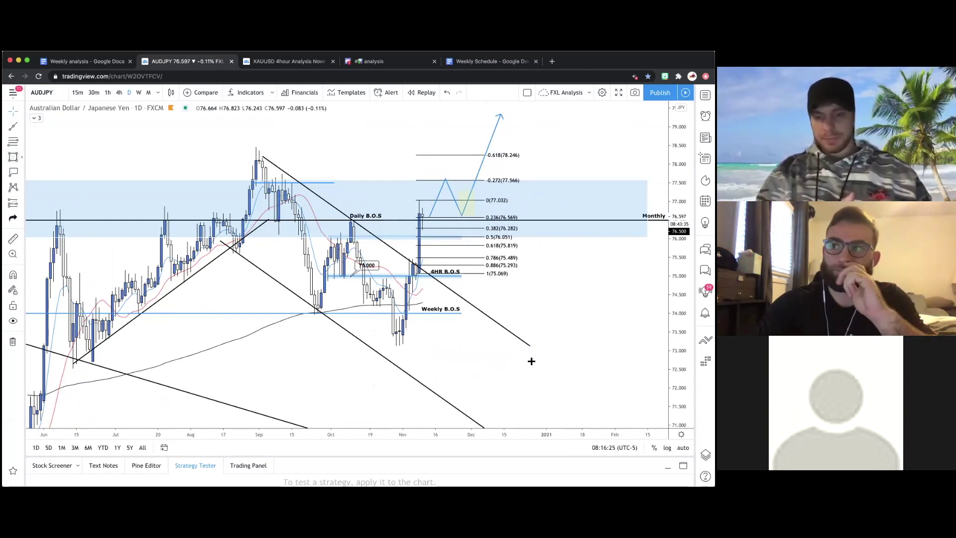
- Switch the AUDJPY chart to the 4-hour timeframe
{"action": "left_click", "coordinate": [22, 157]}
{"action": "left_click", "coordinate": [58, 192]}
{"action": "left_click", "coordinate": [119, 93]}
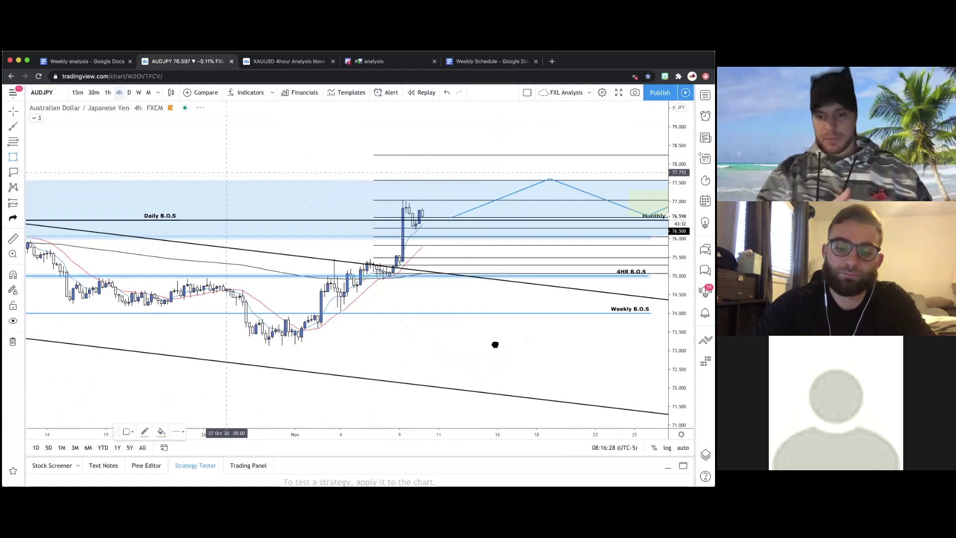
- Zoom out and stretch the 4h price scale to show the September swing, blue path and yellow zone
{"action": "left_click_drag", "start_coordinate": [495, 345], "coordinate": [304, 344]}
{"action": "scroll", "coordinate": [309, 362], "scroll_direction": "down", "scroll_amount": 3}
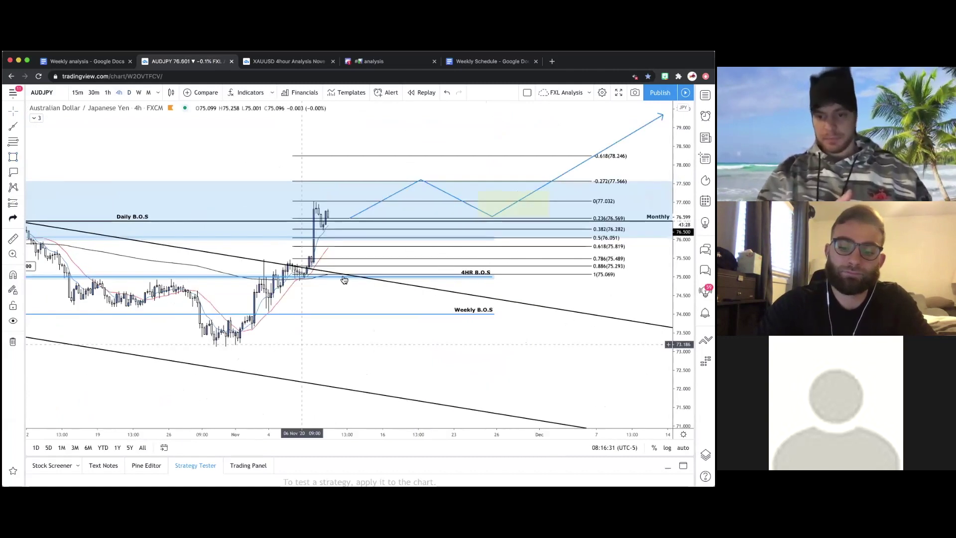
{"action": "scroll", "coordinate": [332, 394], "scroll_direction": "down", "scroll_amount": 3}
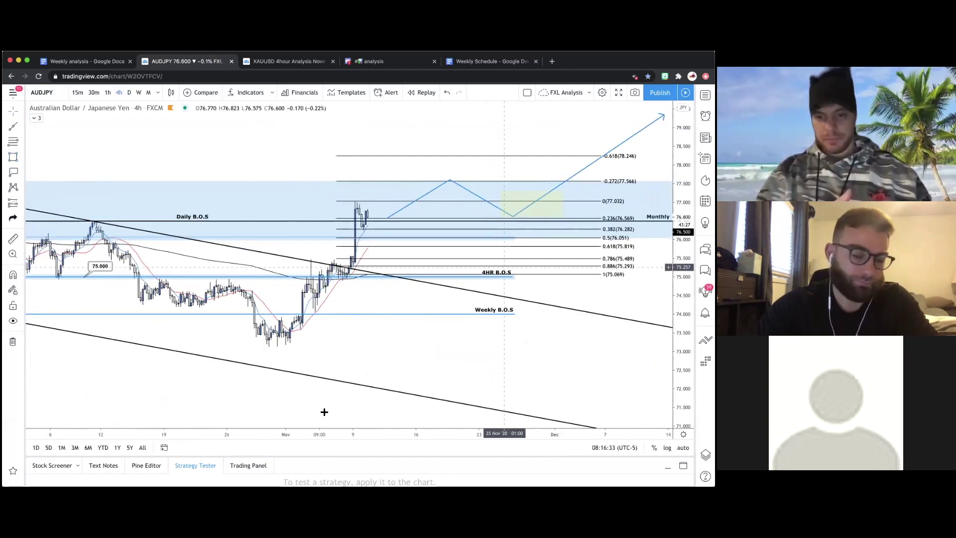
{"action": "scroll", "coordinate": [319, 413], "scroll_direction": "down", "scroll_amount": 3}
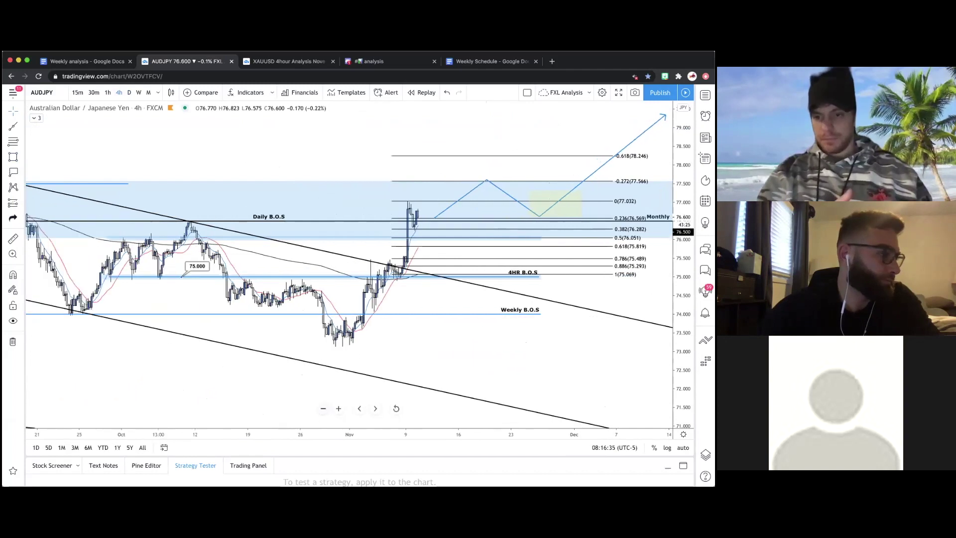
{"action": "scroll", "coordinate": [319, 413], "scroll_direction": "down", "scroll_amount": 3}
{"action": "scroll", "coordinate": [576, 331], "scroll_direction": "down", "scroll_amount": 2}
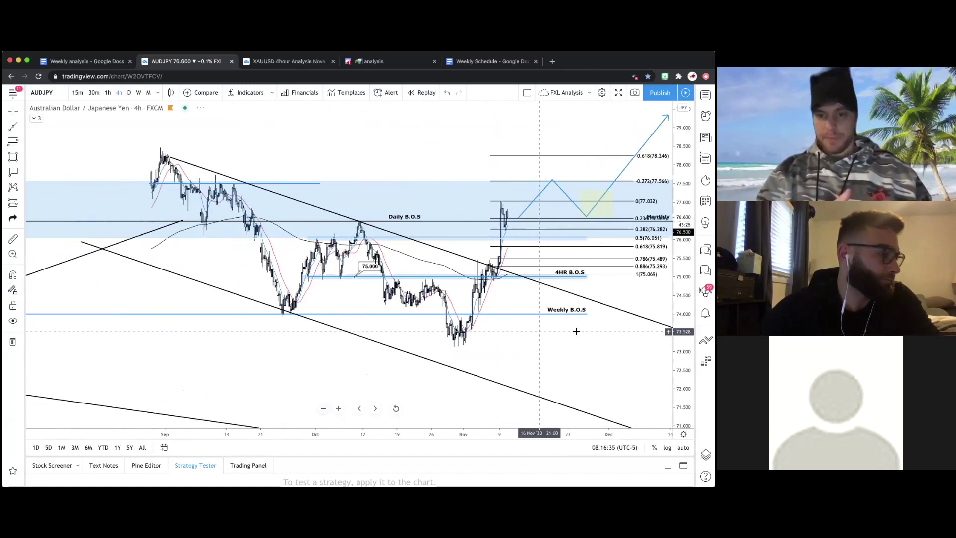
{"action": "scroll", "coordinate": [576, 331], "scroll_direction": "down", "scroll_amount": 2}
{"action": "left_click_drag", "start_coordinate": [684, 289], "coordinate": [684, 253]}
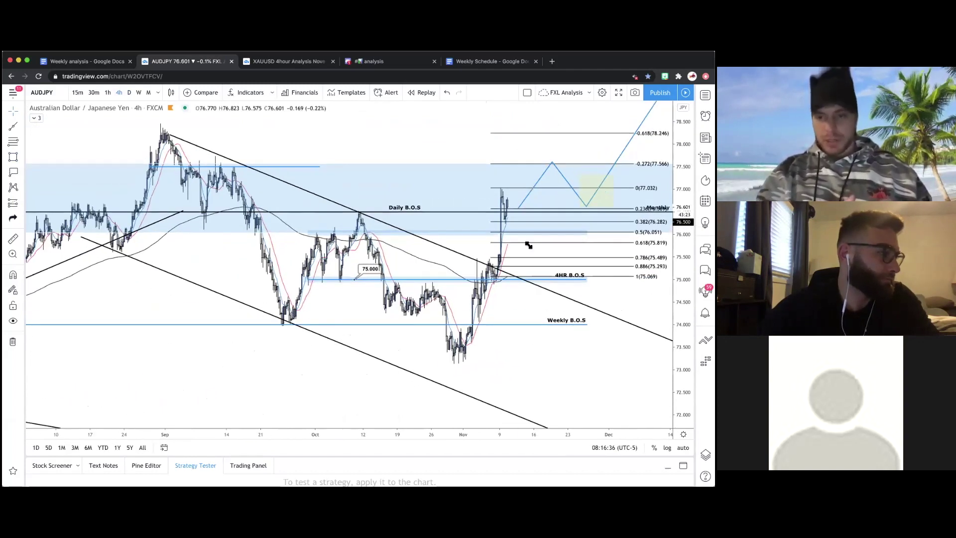
{"action": "scroll", "coordinate": [575, 331], "scroll_direction": "right", "scroll_amount": 2}
{"action": "scroll", "coordinate": [576, 330], "scroll_direction": "up", "scroll_amount": 1}
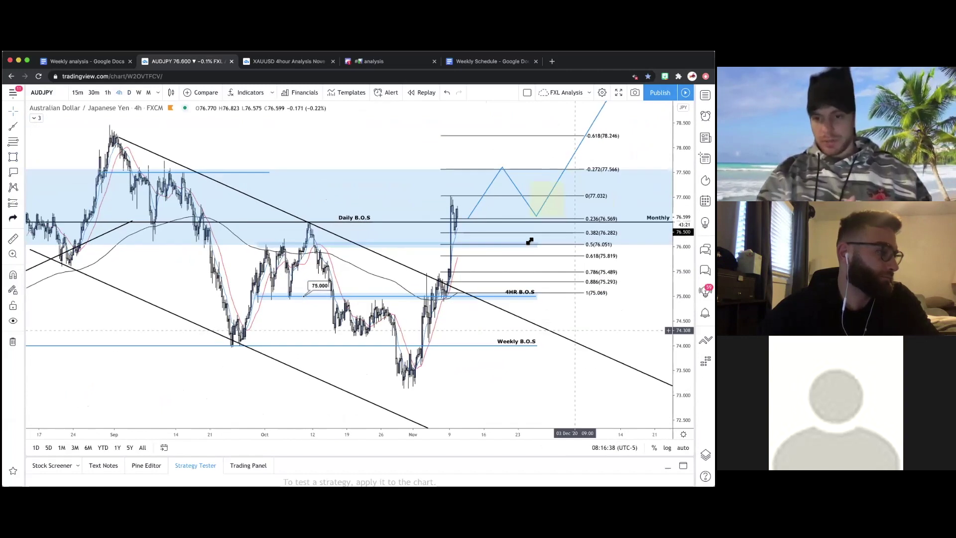
{"action": "scroll", "coordinate": [530, 242], "scroll_direction": "right", "scroll_amount": 4}
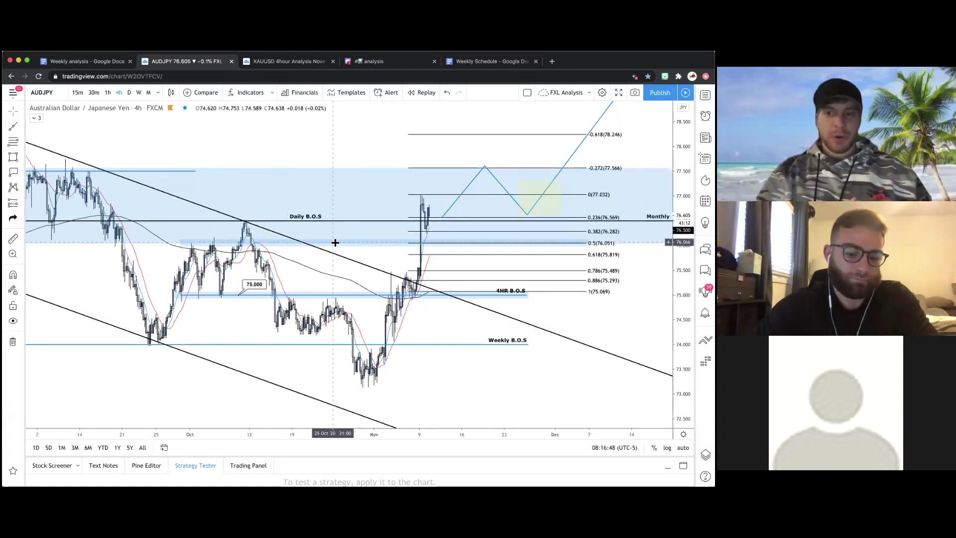
- Draw an orange path from below the recent high to 0.786, back to 0.5, then below 4HR B.O.S
{"action": "left_click", "coordinate": [21, 158]}
{"action": "left_click", "coordinate": [49, 193]}
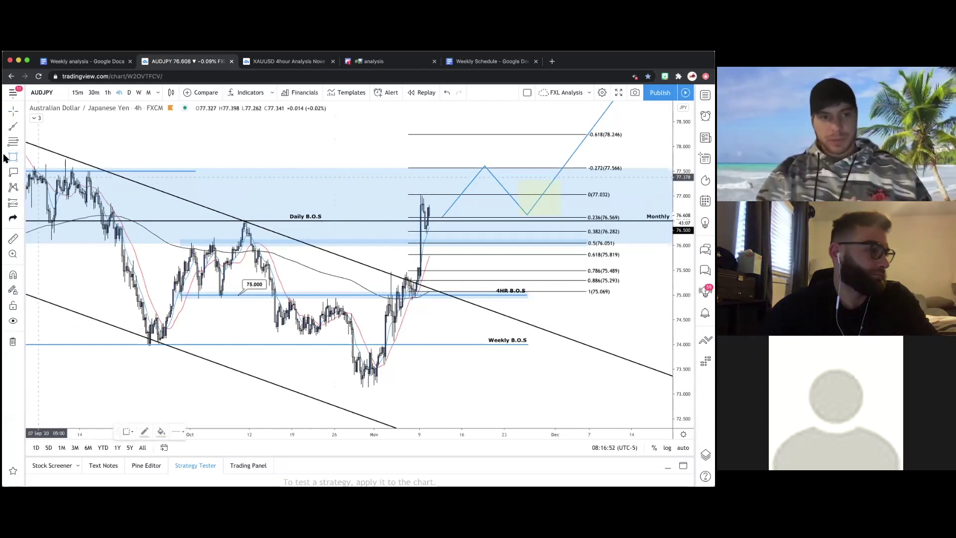
{"action": "left_click", "coordinate": [21, 158]}
{"action": "left_click", "coordinate": [45, 175]}
{"action": "left_click", "coordinate": [443, 227]}
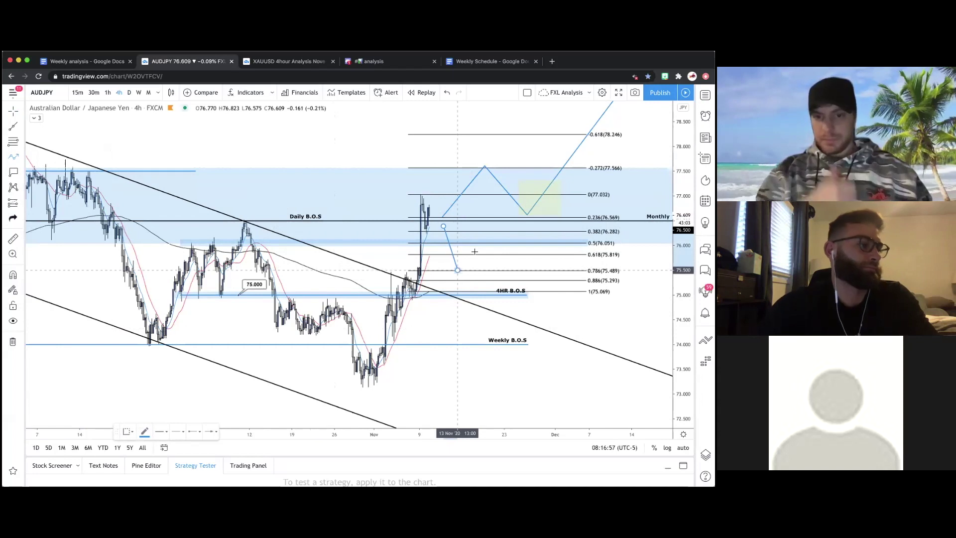
{"action": "left_click", "coordinate": [457, 270]}
{"action": "left_click", "coordinate": [475, 242]}
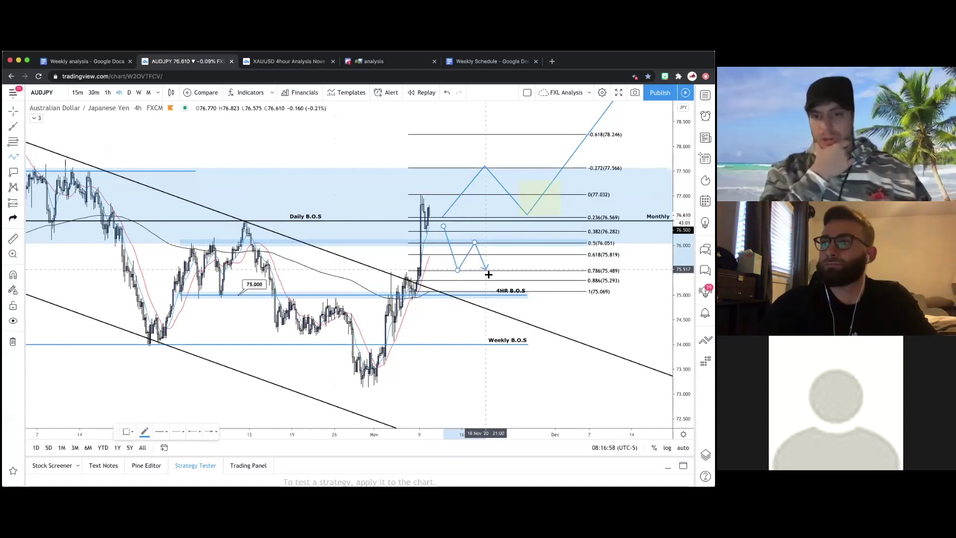
{"action": "double_click", "coordinate": [495, 301]}
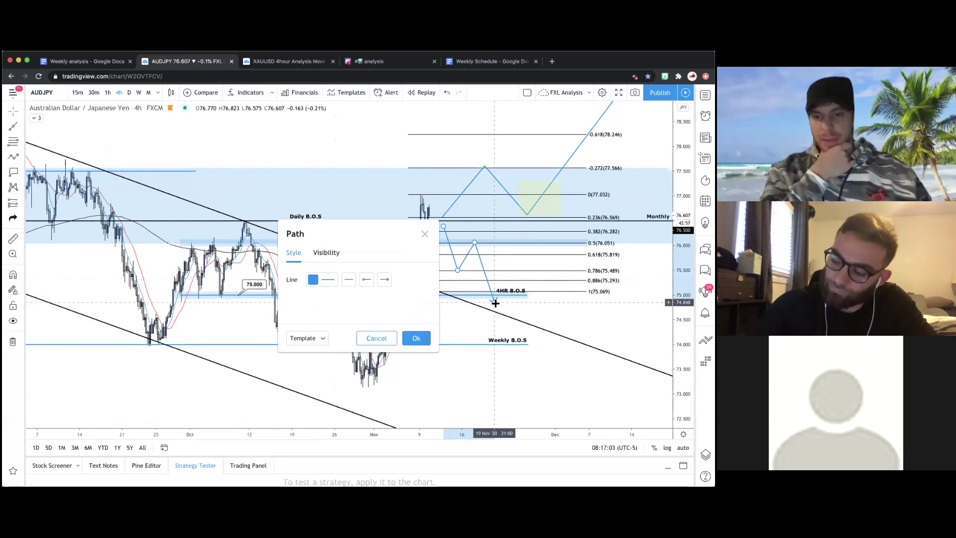
{"action": "left_click", "coordinate": [329, 280]}
{"action": "left_click", "coordinate": [325, 306]}
{"action": "left_click", "coordinate": [411, 307]}
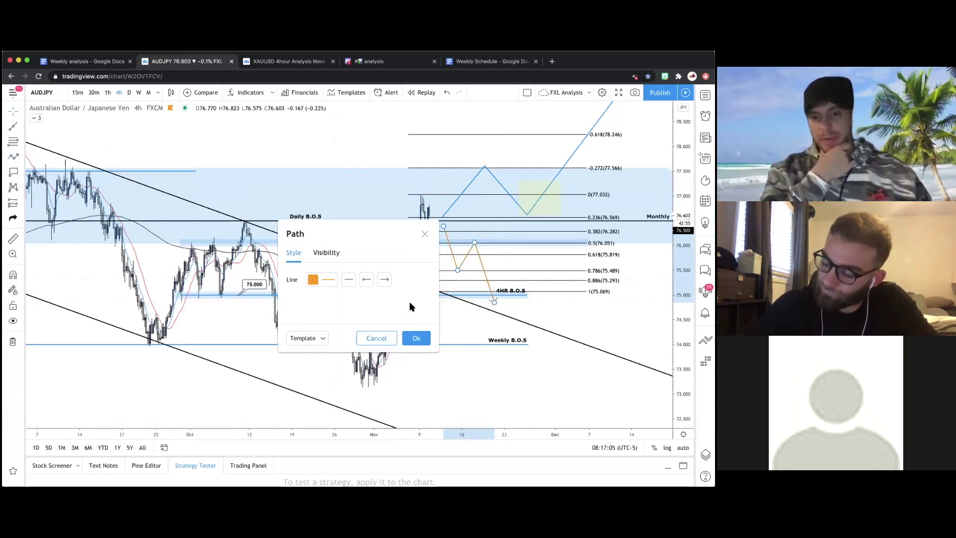
{"action": "left_click", "coordinate": [413, 338]}
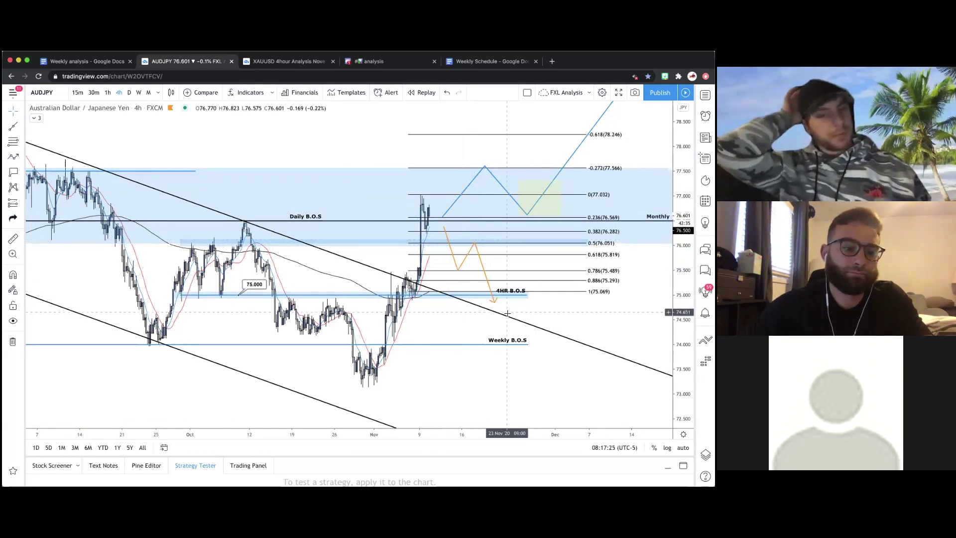
{"action": "left_click_drag", "start_coordinate": [495, 305], "coordinate": [492, 294]}
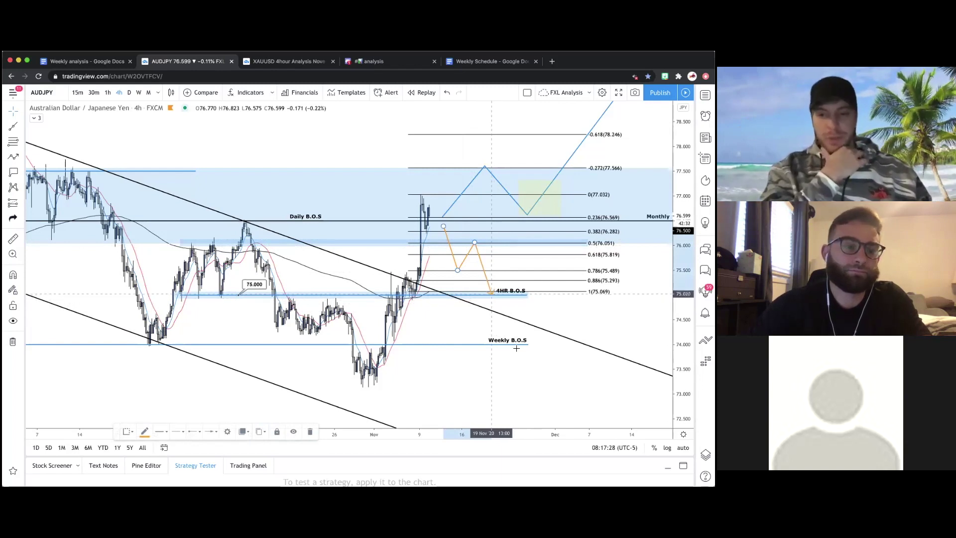
{"action": "left_click_drag", "start_coordinate": [515, 348], "coordinate": [512, 349]}
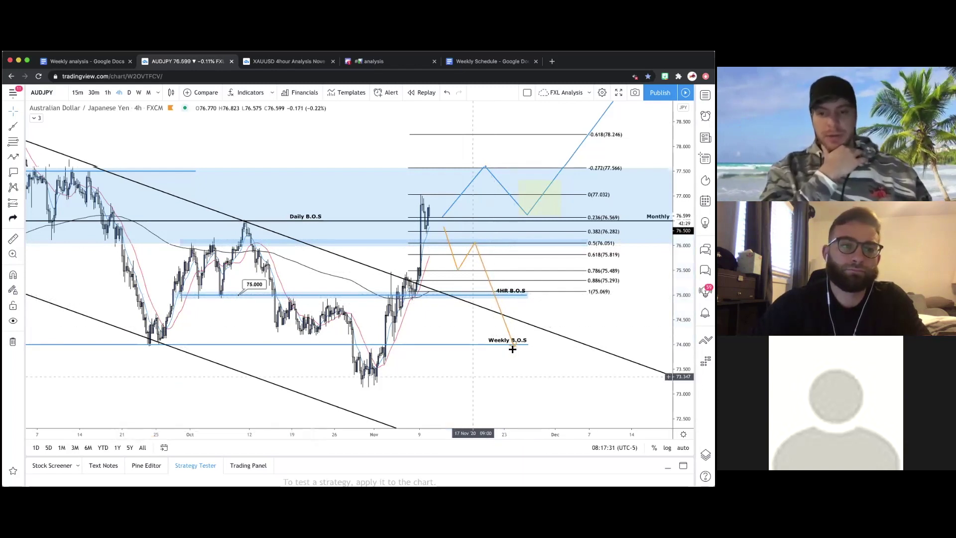
{"action": "scroll", "coordinate": [513, 348], "scroll_direction": "down", "scroll_amount": 5}
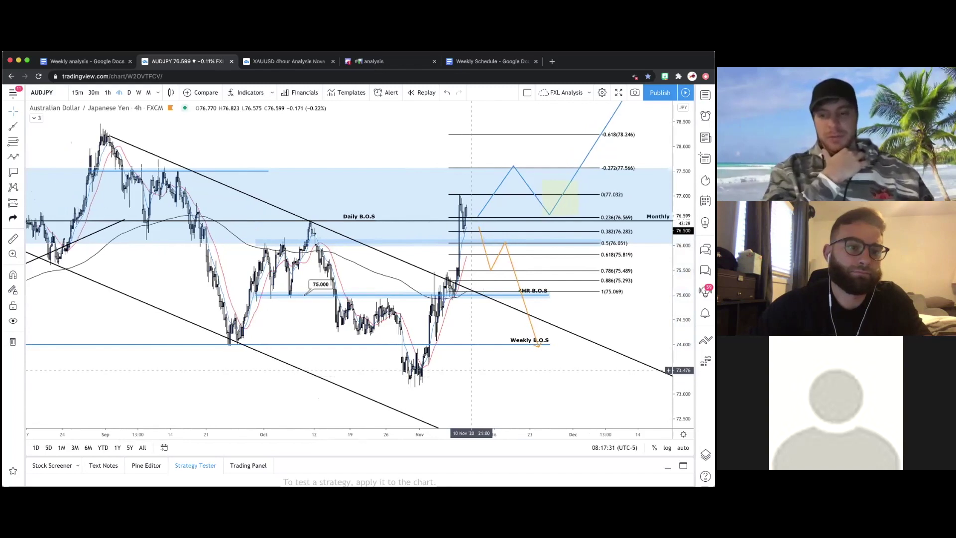
{"action": "left_click_drag", "start_coordinate": [487, 367], "coordinate": [444, 308]}
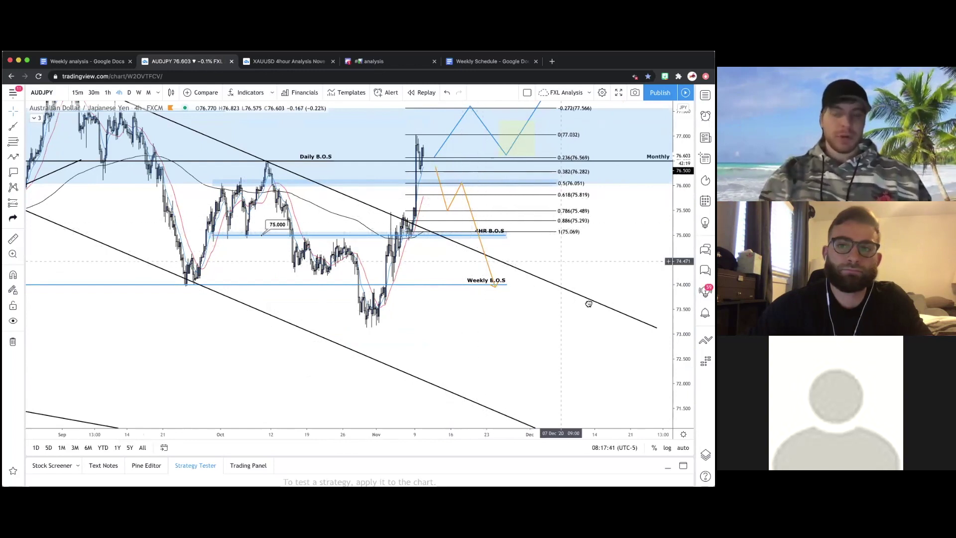
{"action": "left_click_drag", "start_coordinate": [563, 263], "coordinate": [591, 312]}
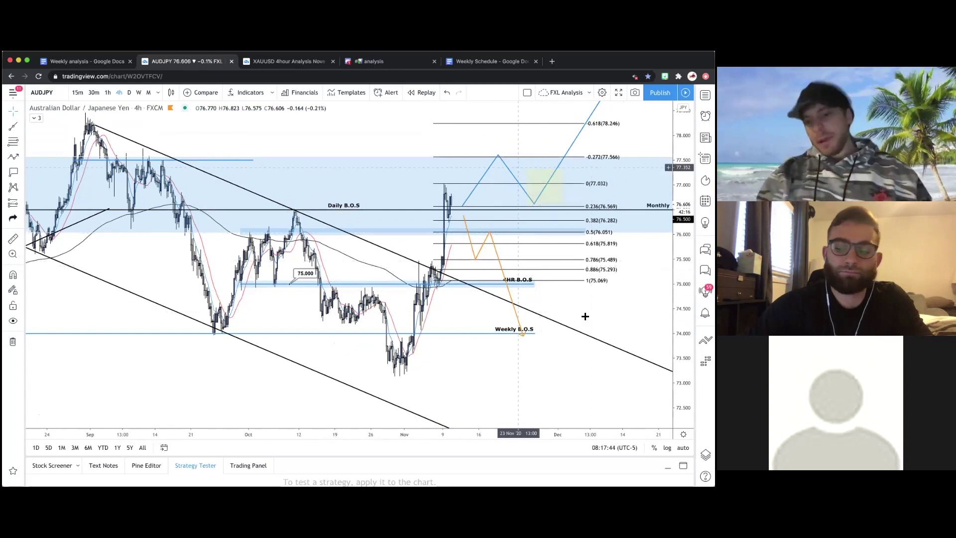
{"action": "left_click_drag", "start_coordinate": [564, 271], "coordinate": [585, 326]}
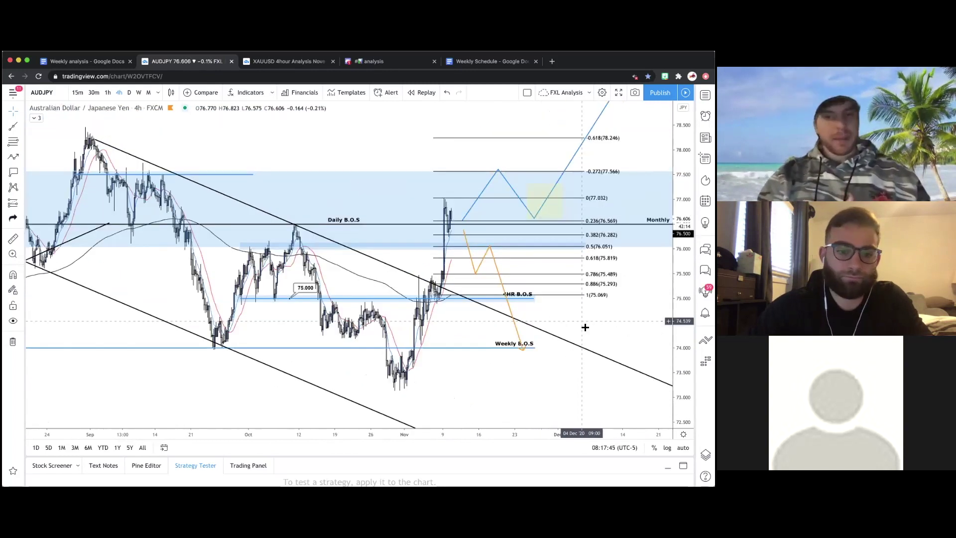
{"action": "scroll", "coordinate": [586, 329], "scroll_direction": "up", "scroll_amount": 2}
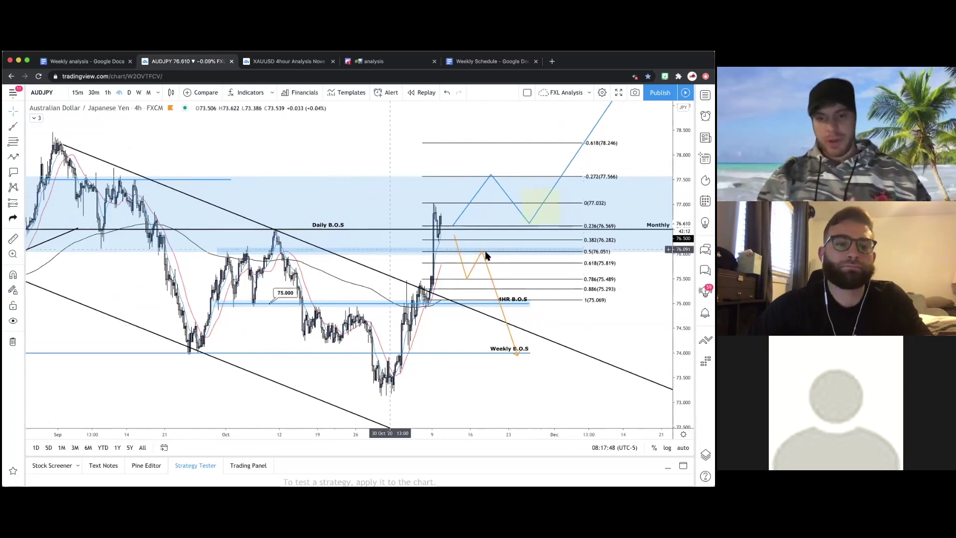
{"action": "scroll", "coordinate": [469, 326], "scroll_direction": "down", "scroll_amount": 2}
{"action": "scroll", "coordinate": [476, 336], "scroll_direction": "down", "scroll_amount": 2}
{"action": "scroll", "coordinate": [476, 336], "scroll_direction": "up", "scroll_amount": 1}
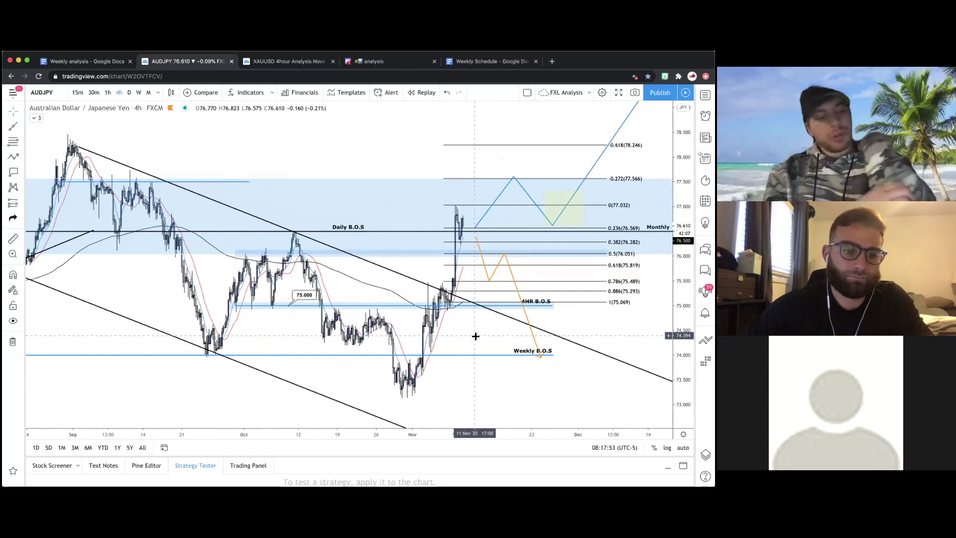
{"action": "left_click_drag", "start_coordinate": [492, 370], "coordinate": [428, 172]}
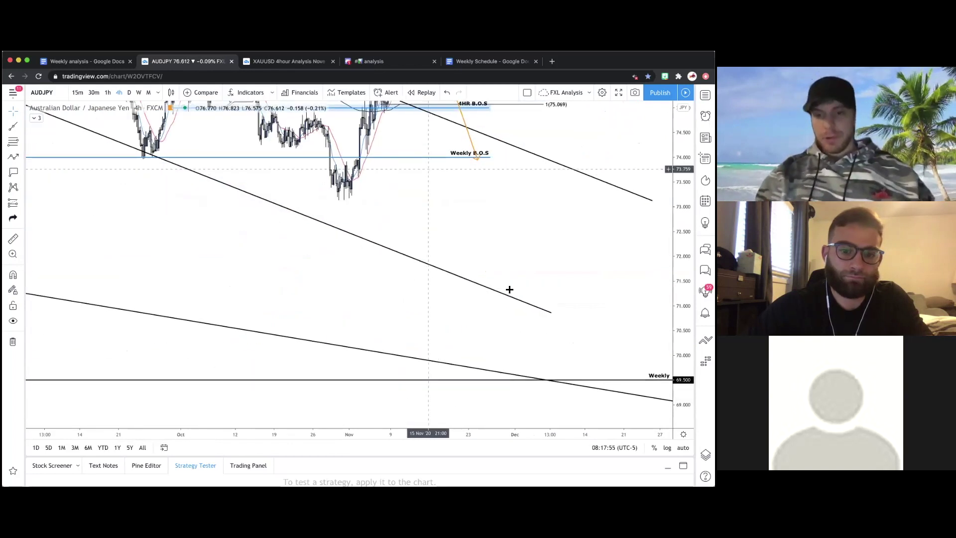
{"action": "scroll", "coordinate": [548, 371], "scroll_direction": "up", "scroll_amount": 5}
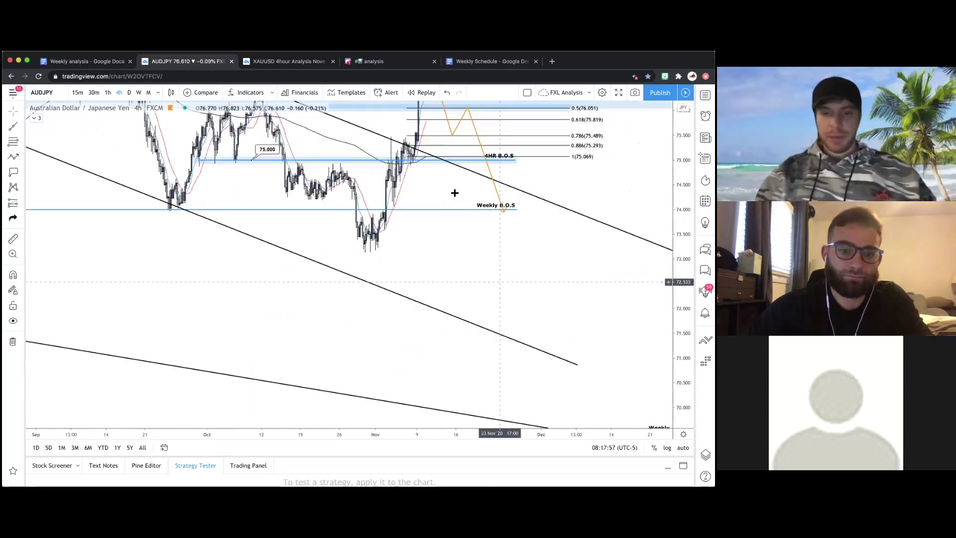
{"action": "scroll", "coordinate": [600, 285], "scroll_direction": "right", "scroll_amount": 2}
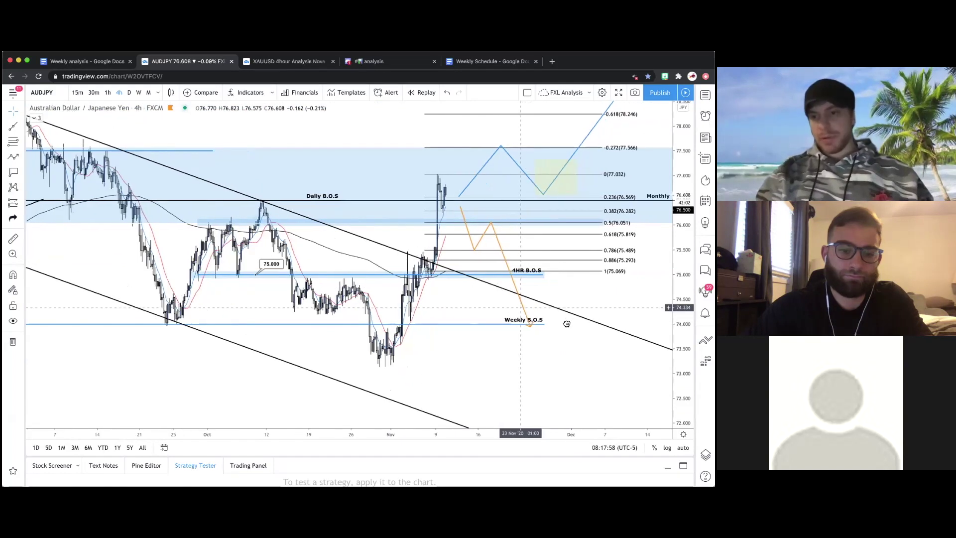
{"action": "scroll", "coordinate": [200, 169], "scroll_direction": "up", "scroll_amount": 2}
{"action": "scroll", "coordinate": [200, 169], "scroll_direction": "right", "scroll_amount": 2}
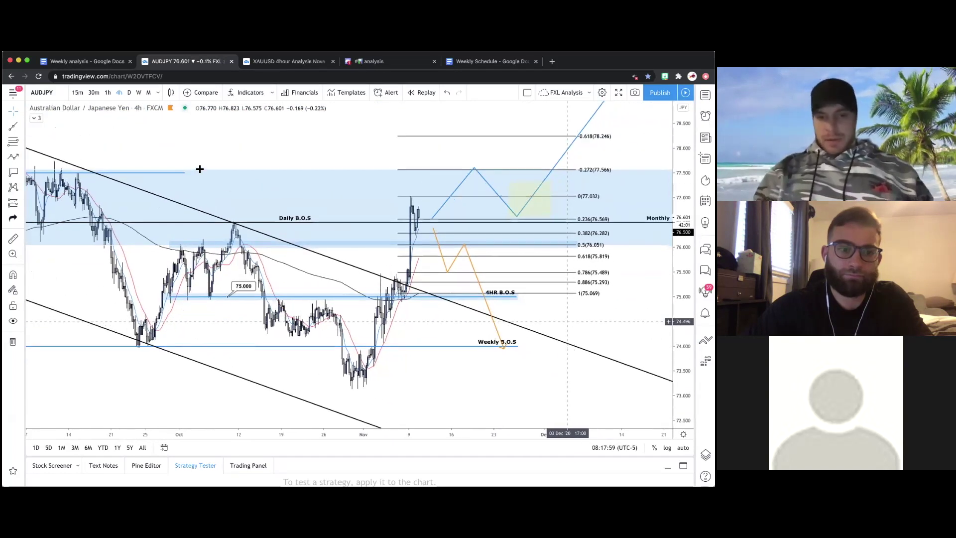
{"action": "scroll", "coordinate": [200, 168], "scroll_direction": "down", "scroll_amount": 2}
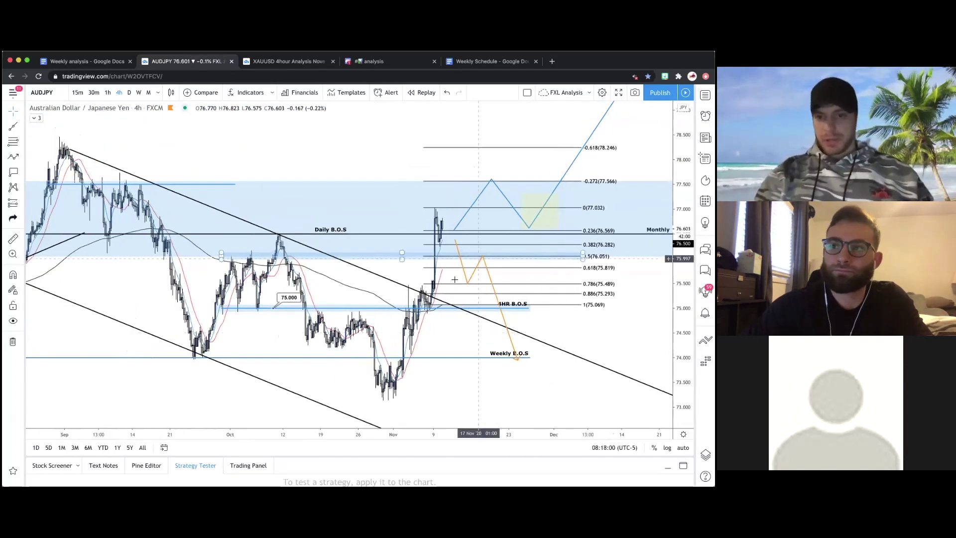
{"action": "scroll", "coordinate": [420, 227], "scroll_direction": "down", "scroll_amount": 2}
{"action": "scroll", "coordinate": [420, 227], "scroll_direction": "up", "scroll_amount": 2}
{"action": "scroll", "coordinate": [421, 337], "scroll_direction": "up", "scroll_amount": 2}
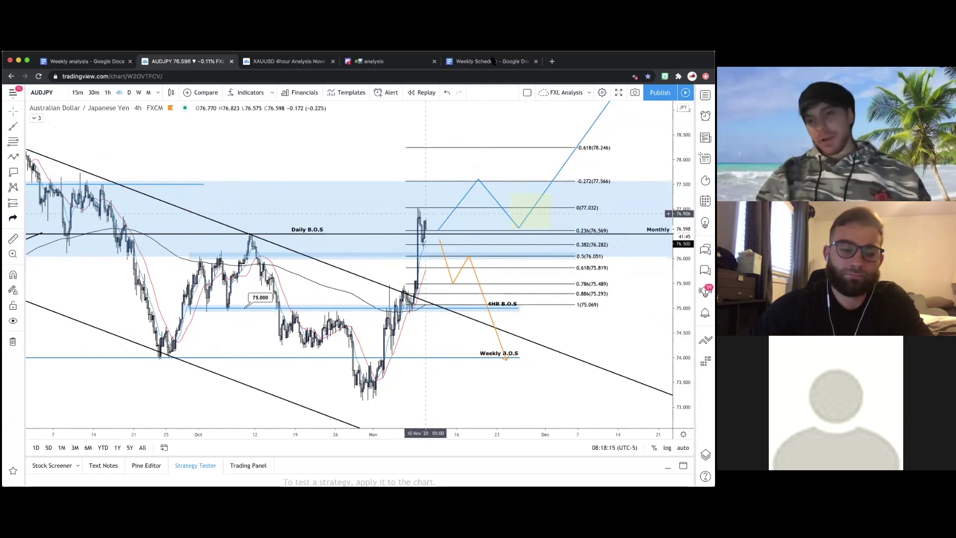
{"action": "left_click_drag", "start_coordinate": [231, 136], "coordinate": [401, 212]}
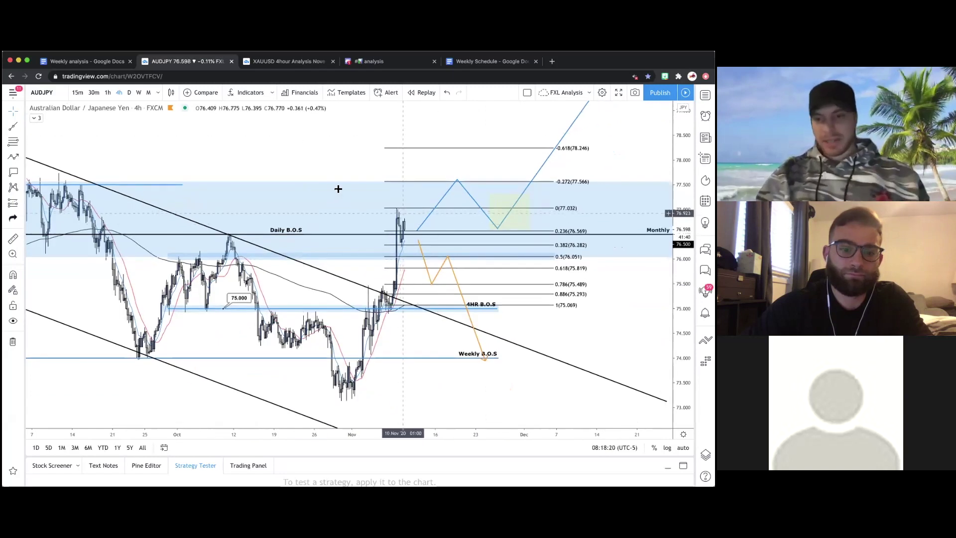
{"action": "left_click_drag", "start_coordinate": [337, 164], "coordinate": [323, 134]}
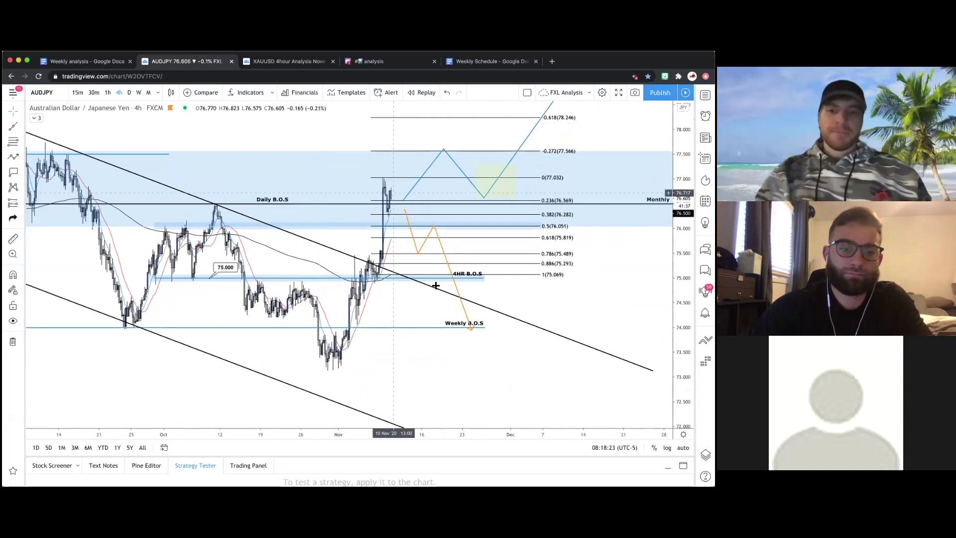
{"action": "left_click_drag", "start_coordinate": [363, 181], "coordinate": [437, 220]}
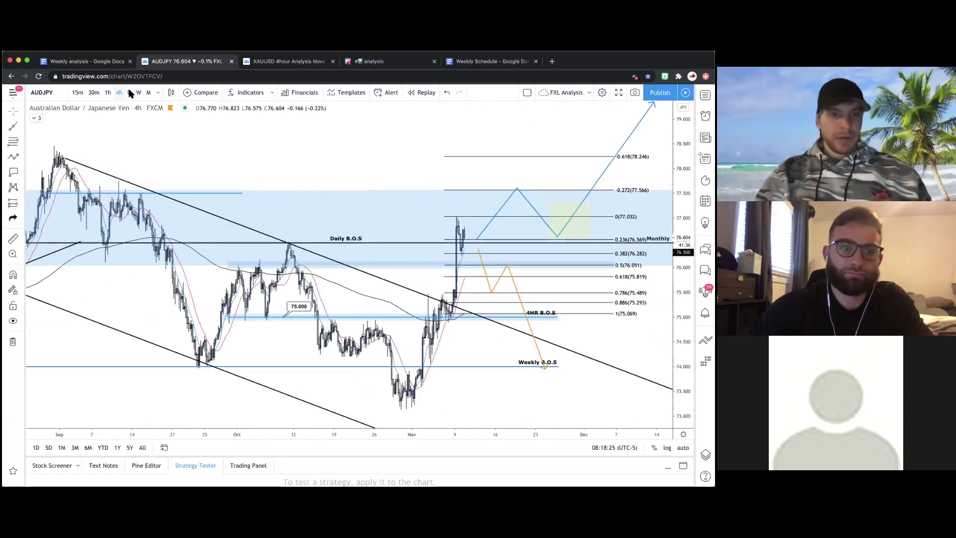
- Switch AUDJPY to daily candles and zoom out to review the projections
{"action": "left_click", "coordinate": [129, 93]}
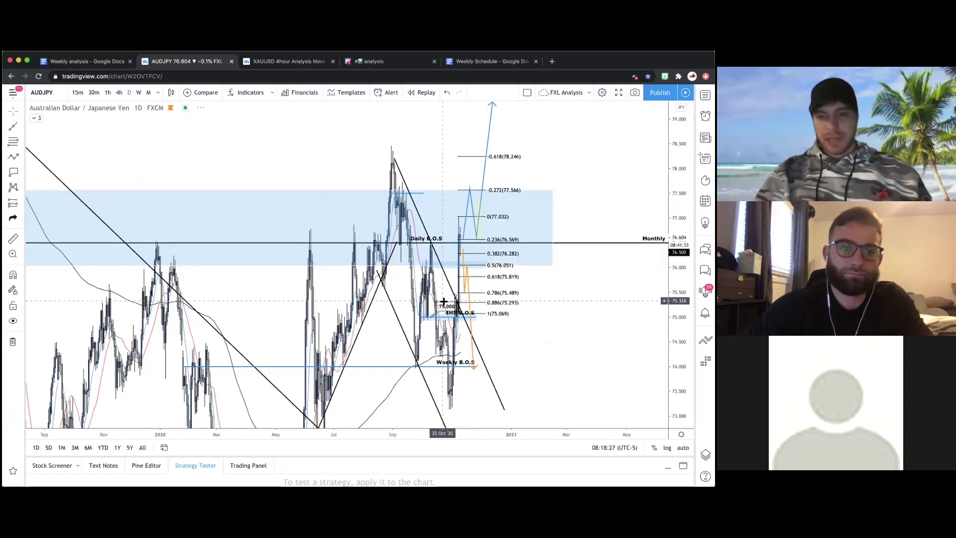
{"action": "scroll", "coordinate": [442, 301], "scroll_direction": "up", "scroll_amount": 1}
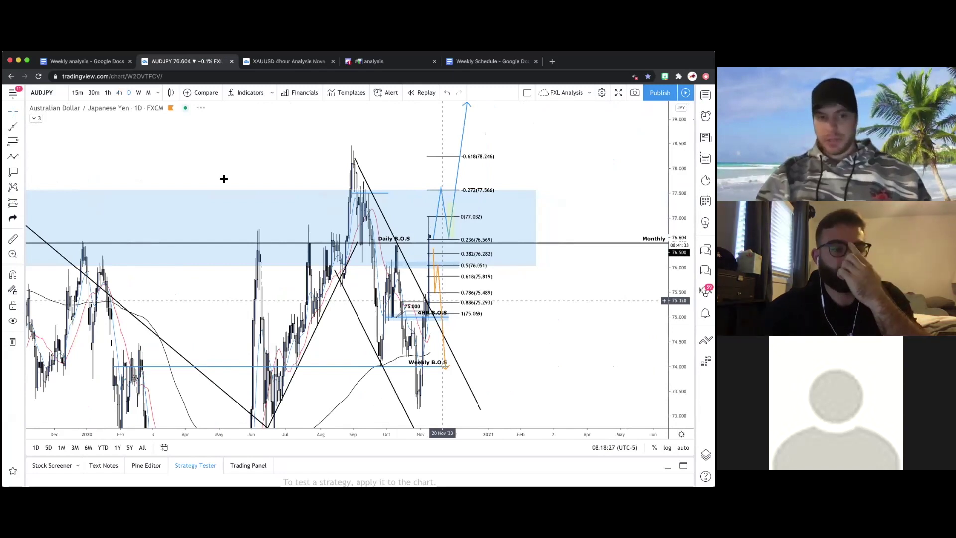
{"action": "scroll", "coordinate": [442, 300], "scroll_direction": "up", "scroll_amount": 1}
{"action": "scroll", "coordinate": [223, 179], "scroll_direction": "up", "scroll_amount": 1}
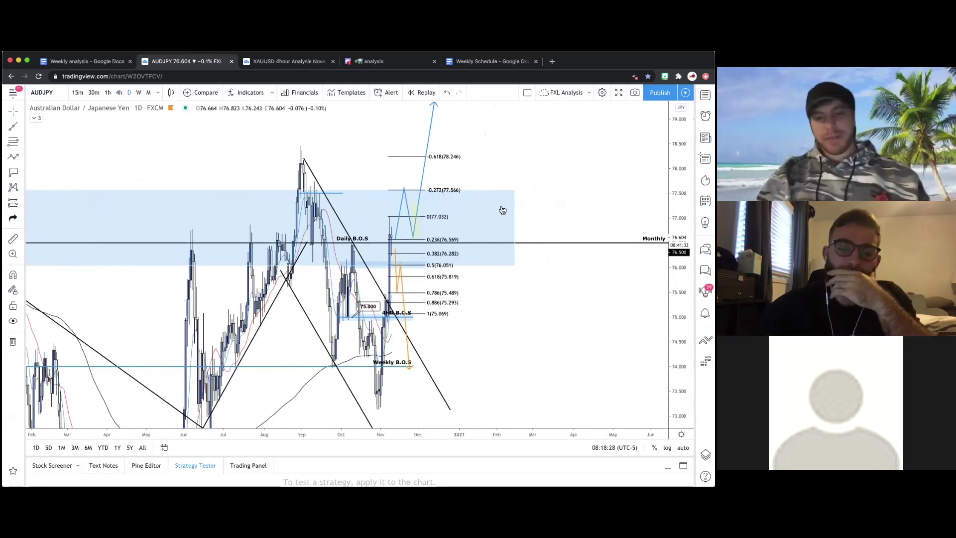
{"action": "scroll", "coordinate": [387, 154], "scroll_direction": "down", "scroll_amount": 3}
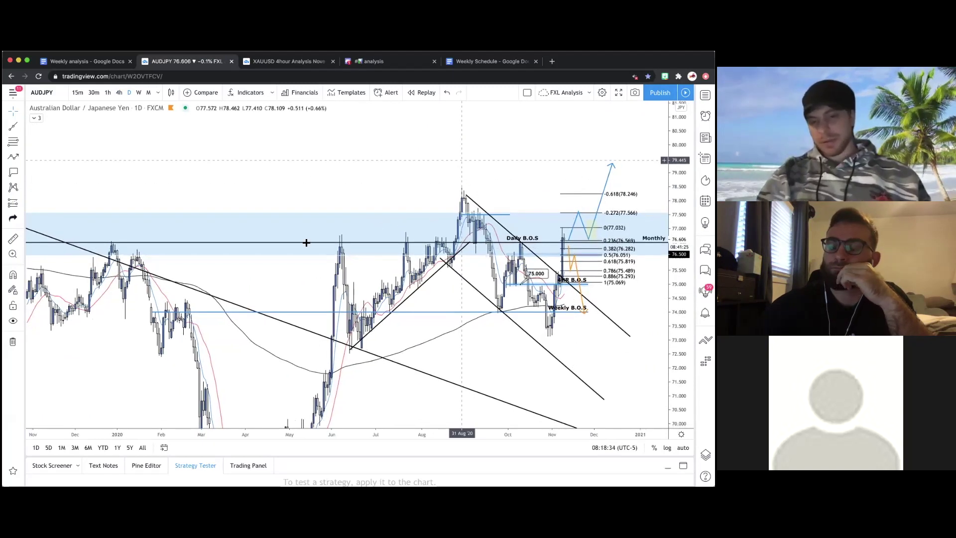
{"action": "scroll", "coordinate": [306, 242], "scroll_direction": "right", "scroll_amount": 3}
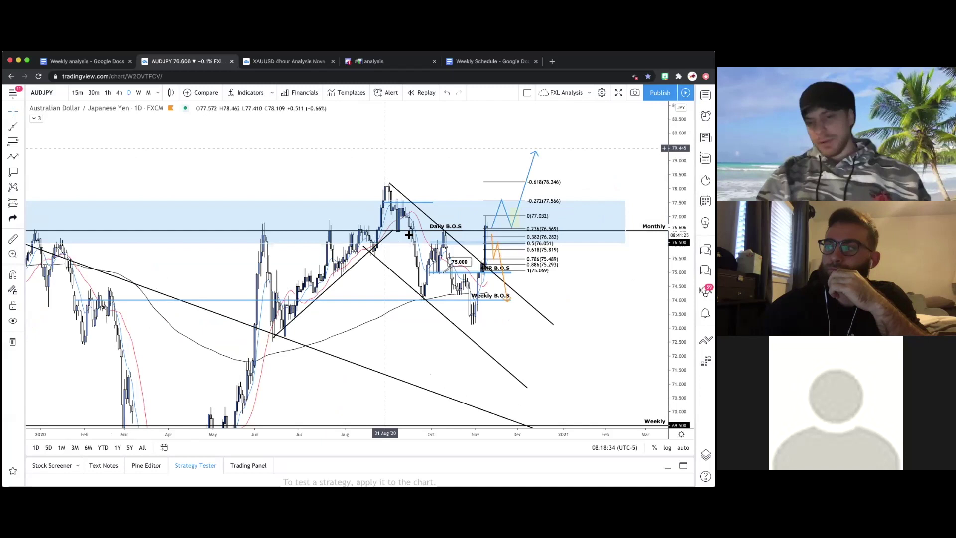
{"action": "scroll", "coordinate": [505, 268], "scroll_direction": "right", "scroll_amount": 3}
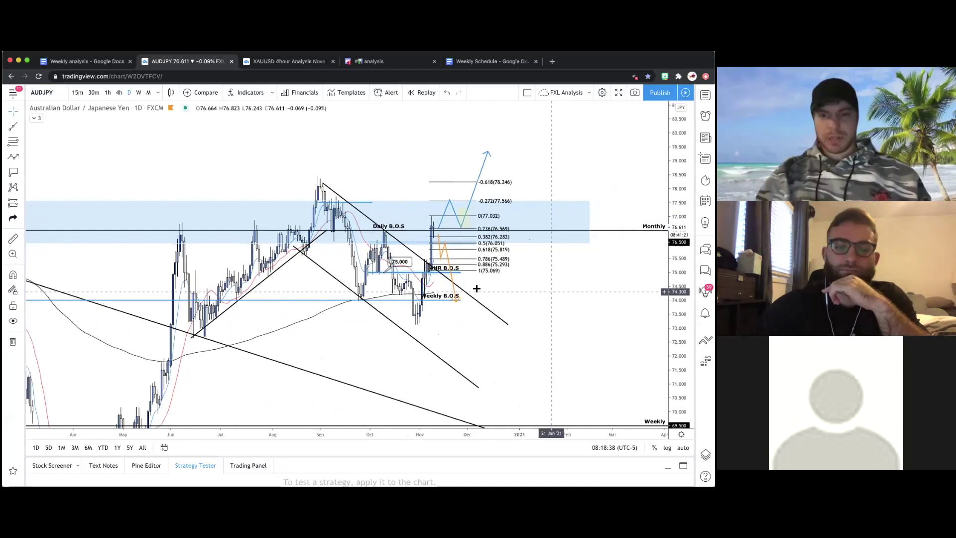
{"action": "scroll", "coordinate": [437, 243], "scroll_direction": "up", "scroll_amount": 4}
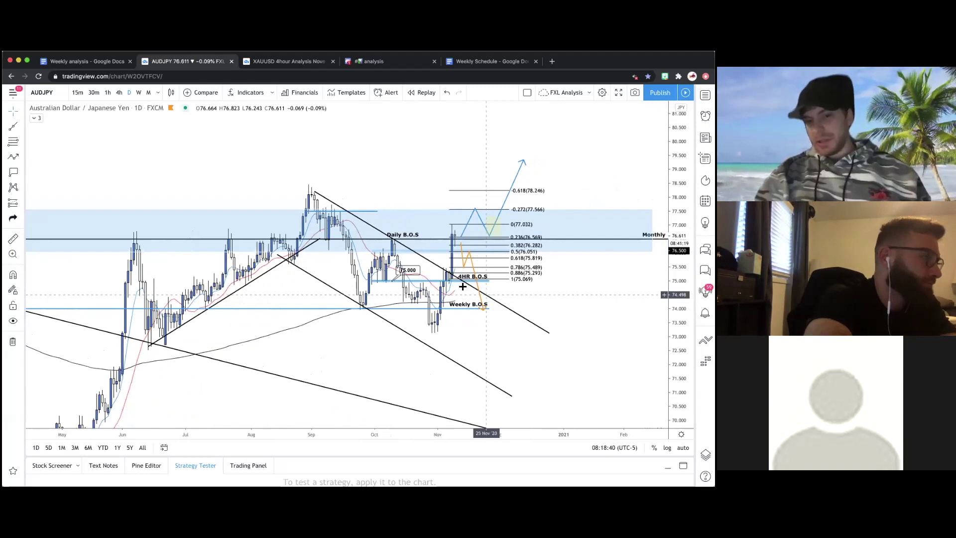
{"action": "scroll", "coordinate": [462, 289], "scroll_direction": "up", "scroll_amount": 1}
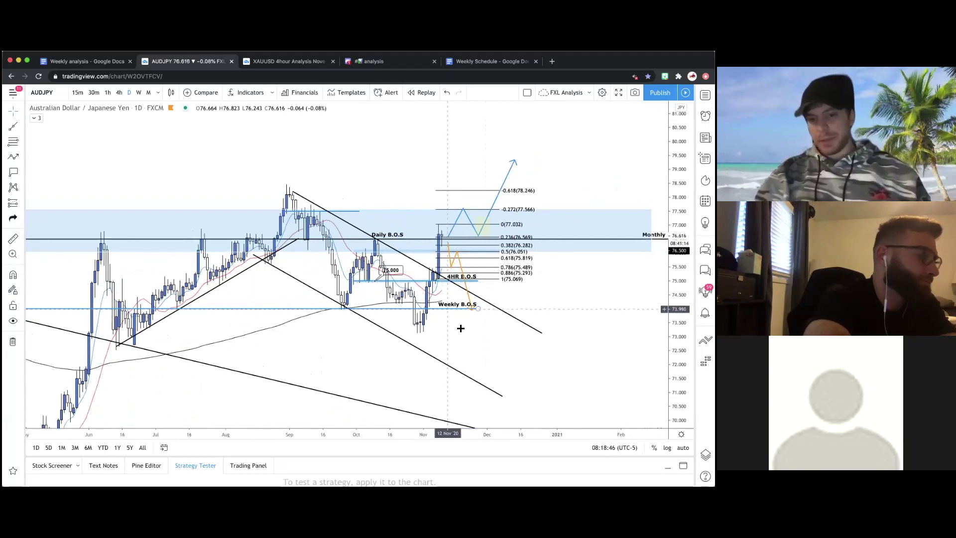
{"action": "scroll", "coordinate": [489, 326], "scroll_direction": "left", "scroll_amount": 1}
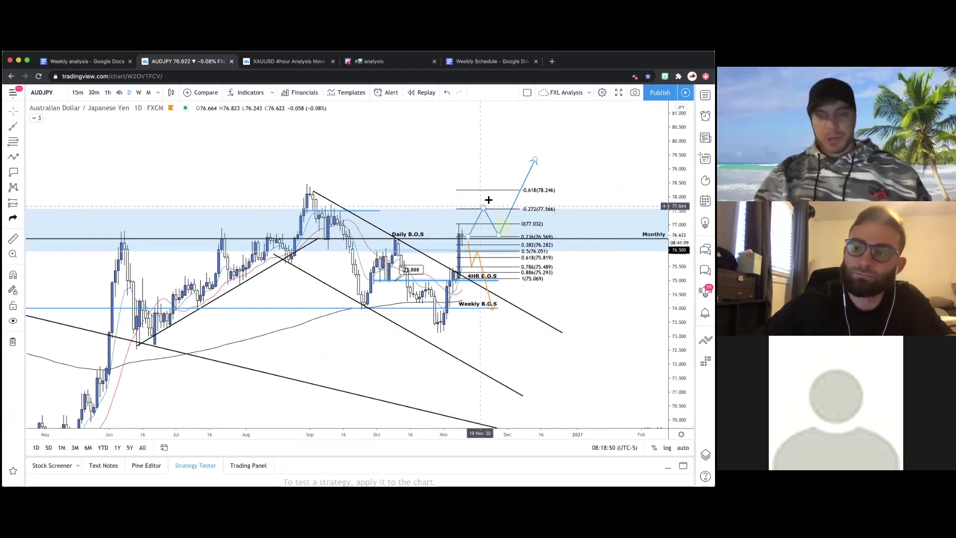
- Reframe the daily chart around the blue and orange projection paths
{"action": "left_click", "coordinate": [505, 229]}
{"action": "left_click_drag", "start_coordinate": [415, 174], "coordinate": [411, 189]}
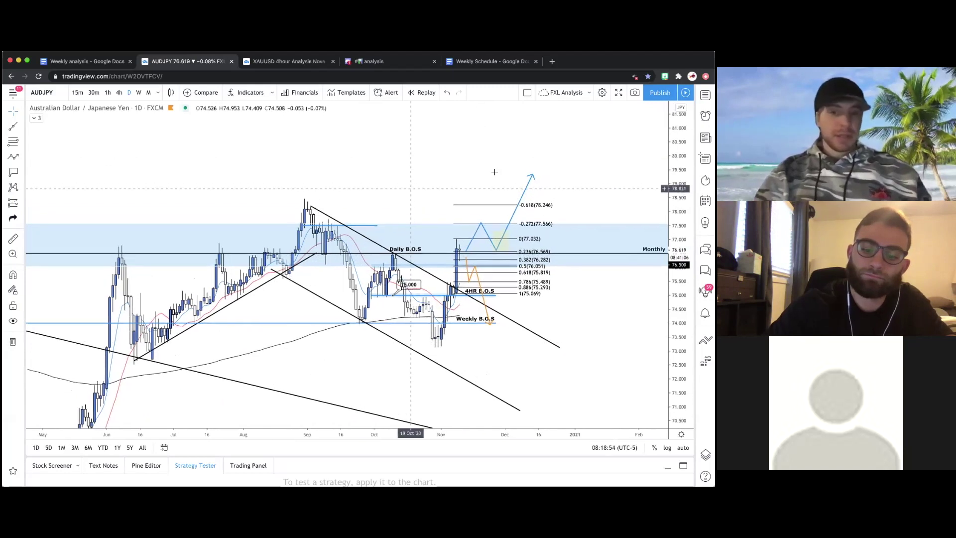
{"action": "scroll", "coordinate": [411, 189], "scroll_direction": "down", "scroll_amount": 1}
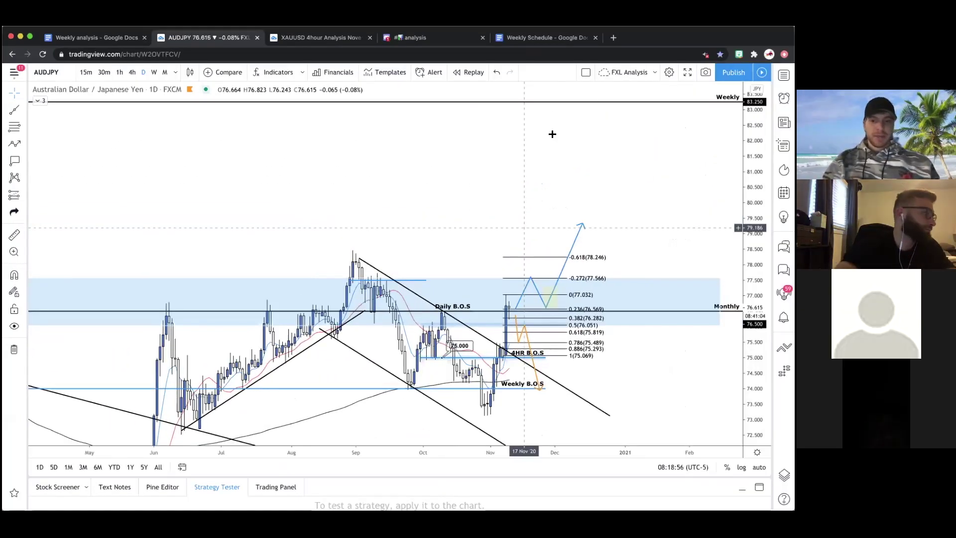
{"action": "scroll", "coordinate": [552, 134], "scroll_direction": "right", "scroll_amount": 5}
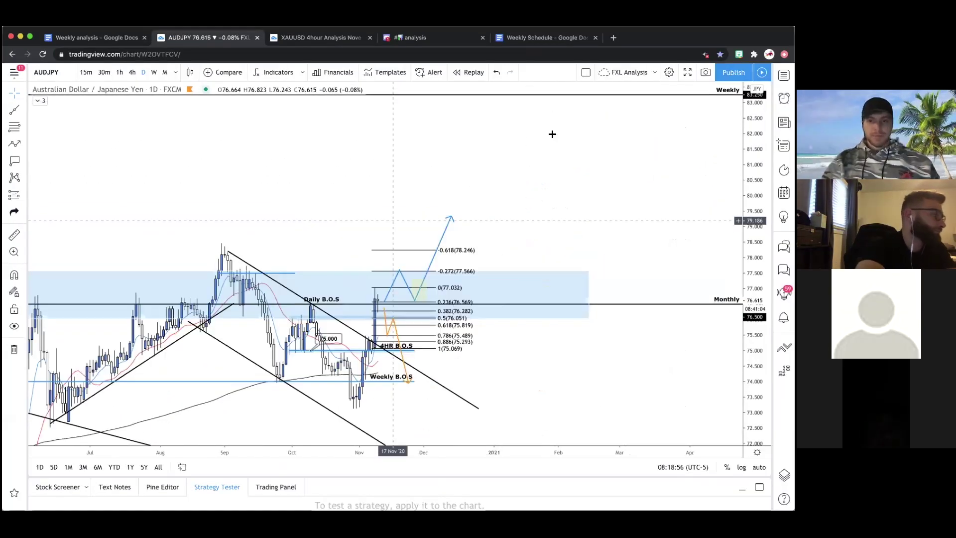
{"action": "left_click_drag", "start_coordinate": [425, 206], "coordinate": [523, 140]}
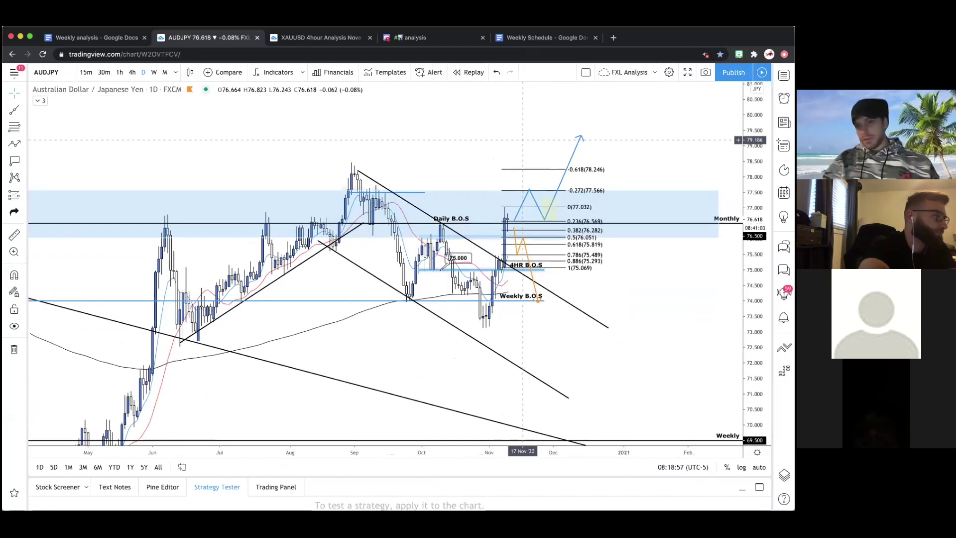
- Switch the chart to USDJPY and zoom out to show history back to 2016
{"action": "left_click", "coordinate": [781, 144]}
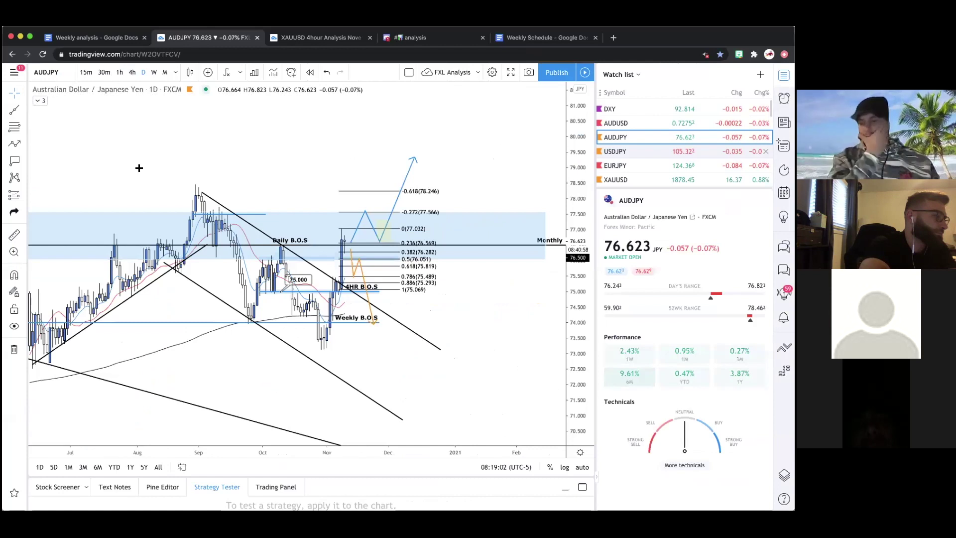
{"action": "key", "text": "Down"}
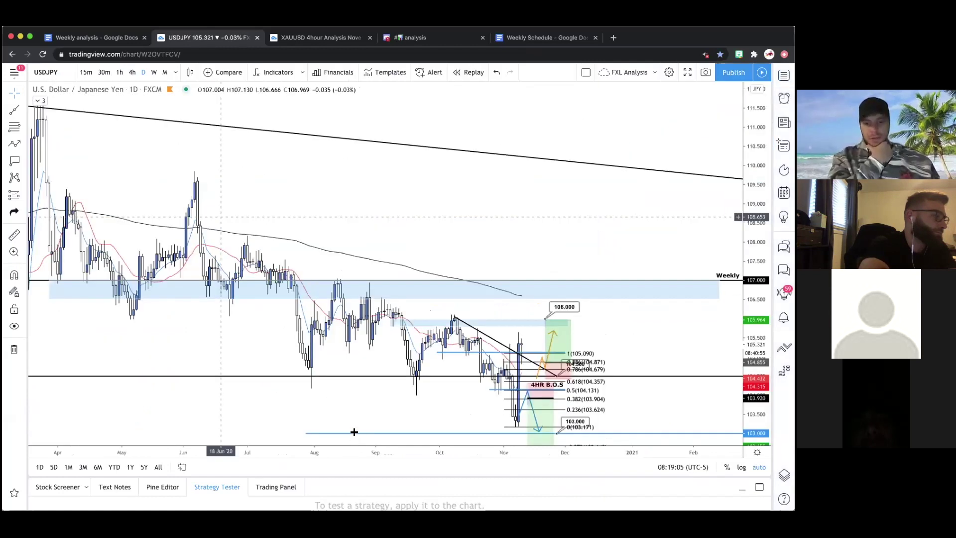
{"action": "left_click", "coordinate": [354, 424]}
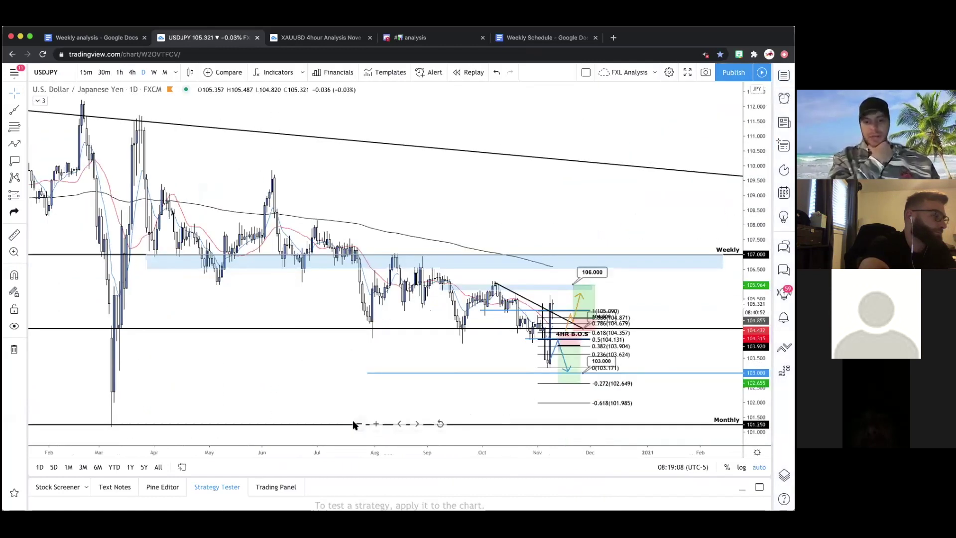
{"action": "left_click", "coordinate": [353, 424]}
{"action": "left_click", "coordinate": [354, 424]}
{"action": "left_click", "coordinate": [354, 424]}
{"action": "left_click", "coordinate": [354, 424]}
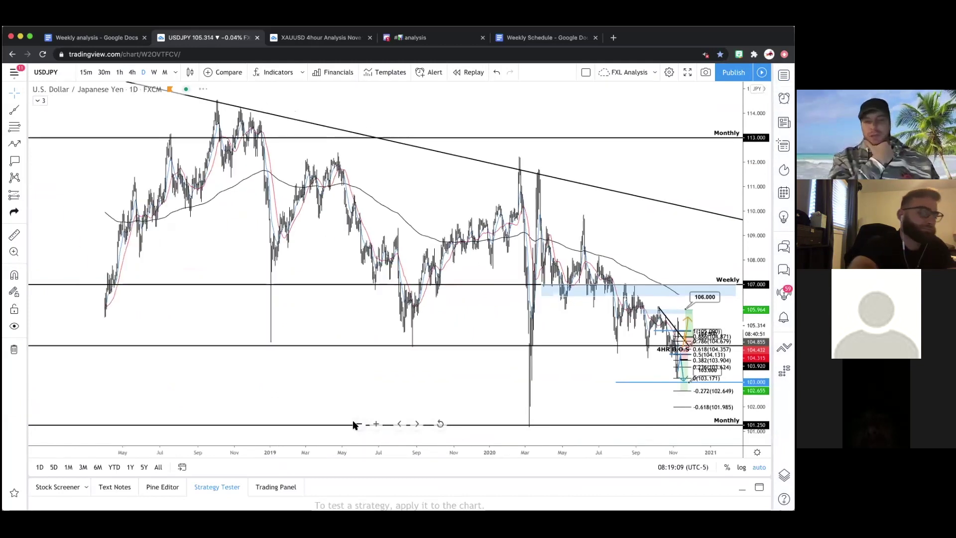
{"action": "left_click", "coordinate": [354, 424]}
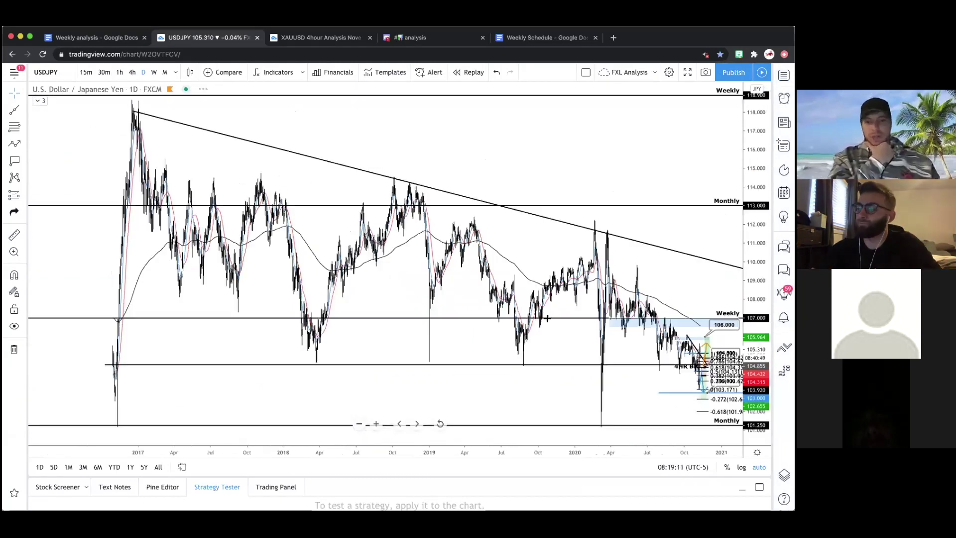
{"action": "left_click", "coordinate": [359, 424]}
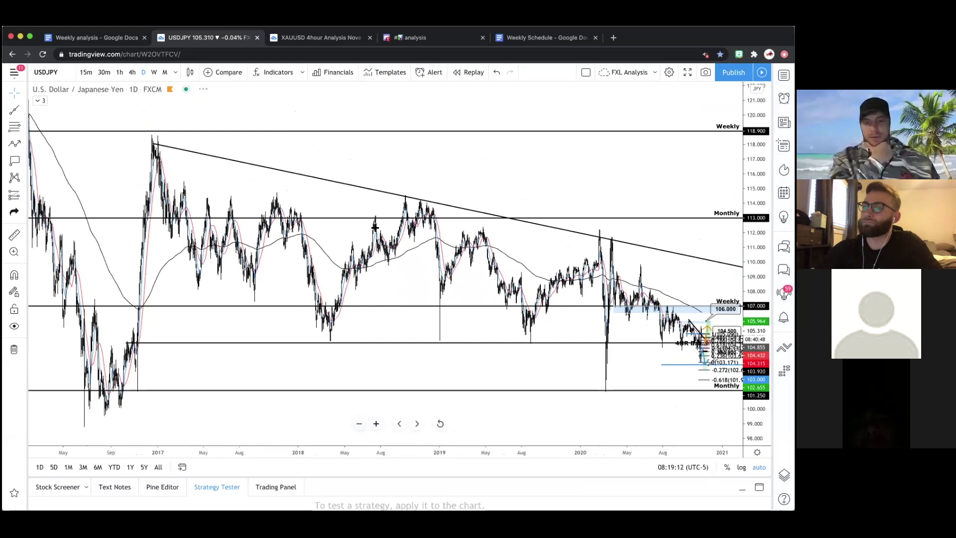
- Zoom back in toward recent USDJPY price action
{"action": "scroll", "coordinate": [388, 429], "scroll_direction": "up", "scroll_amount": 3}
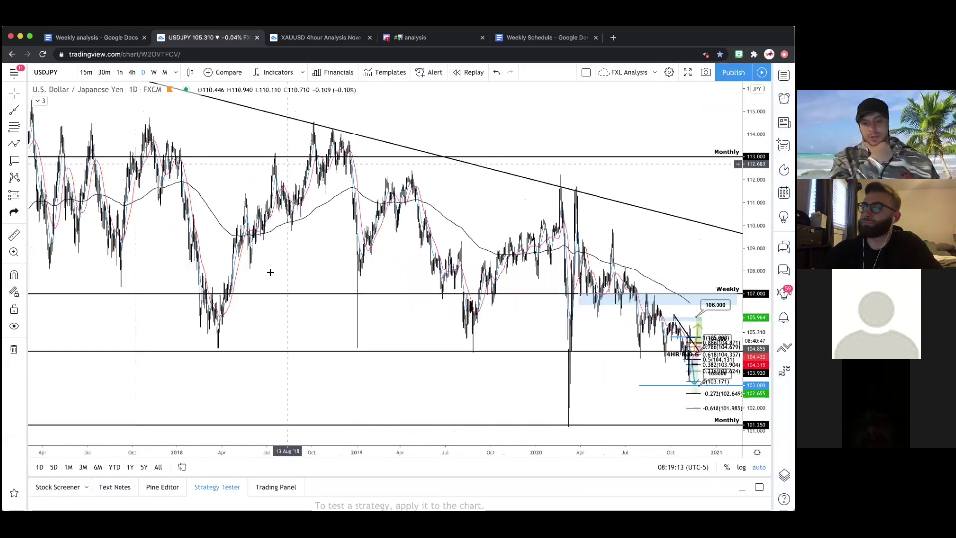
{"action": "scroll", "coordinate": [305, 351], "scroll_direction": "down", "scroll_amount": 1}
{"action": "scroll", "coordinate": [326, 362], "scroll_direction": "down", "scroll_amount": 5}
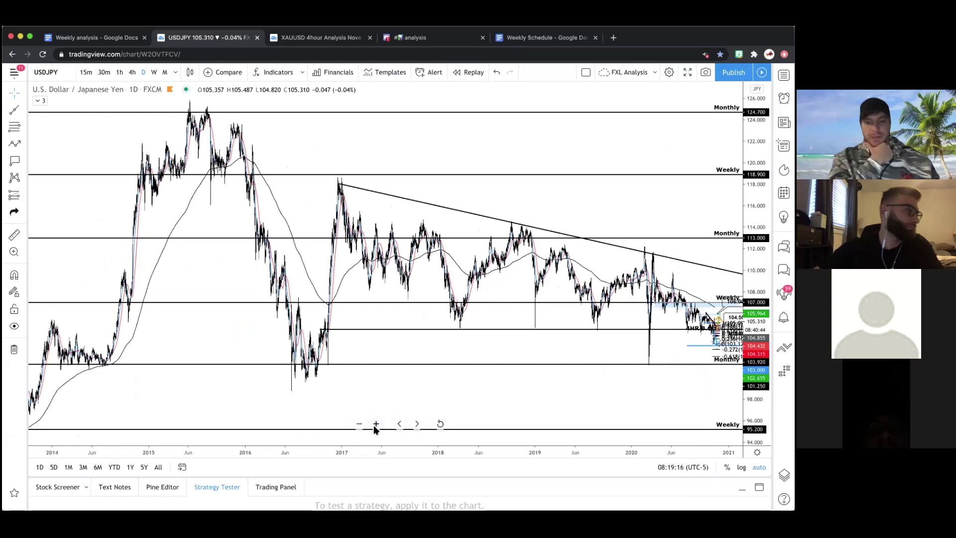
{"action": "left_click", "coordinate": [376, 426]}
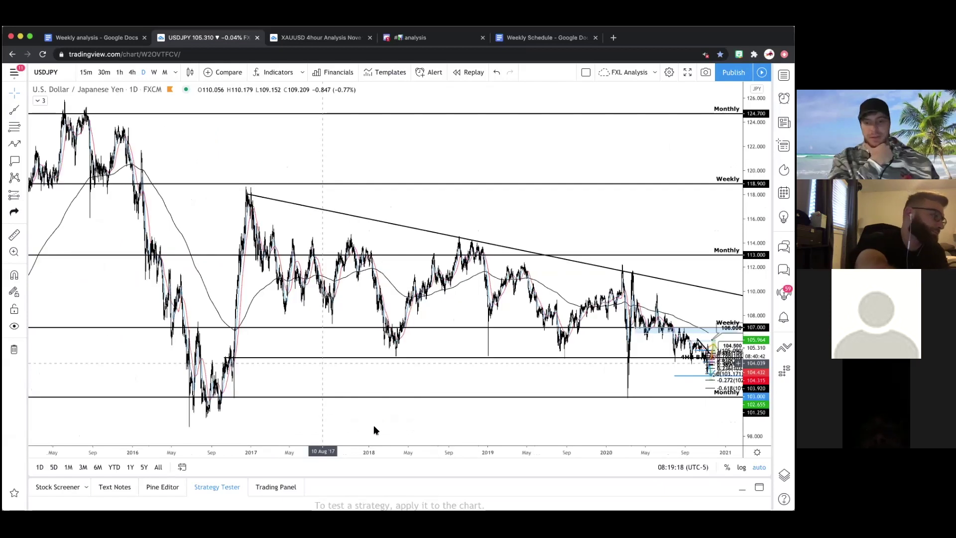
{"action": "mouse_move", "coordinate": [376, 430]}
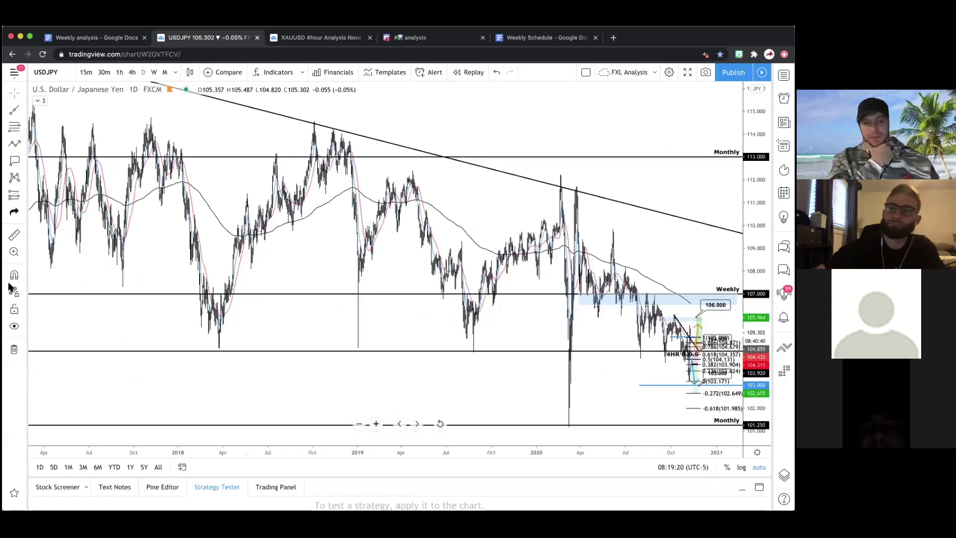
{"action": "scroll", "coordinate": [356, 425], "scroll_direction": "up", "scroll_amount": 3}
{"action": "left_click", "coordinate": [374, 424]}
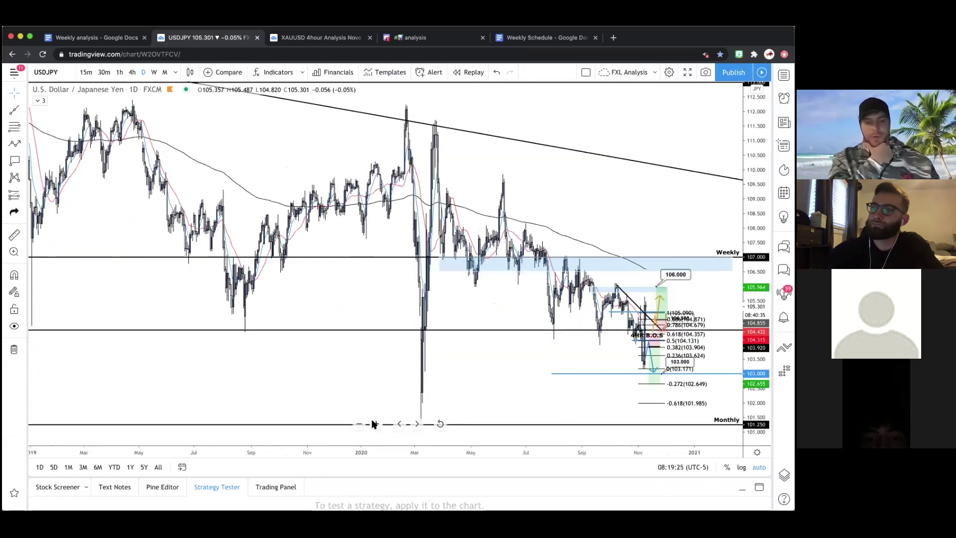
{"action": "left_click", "coordinate": [374, 424]}
{"action": "left_click", "coordinate": [374, 424]}
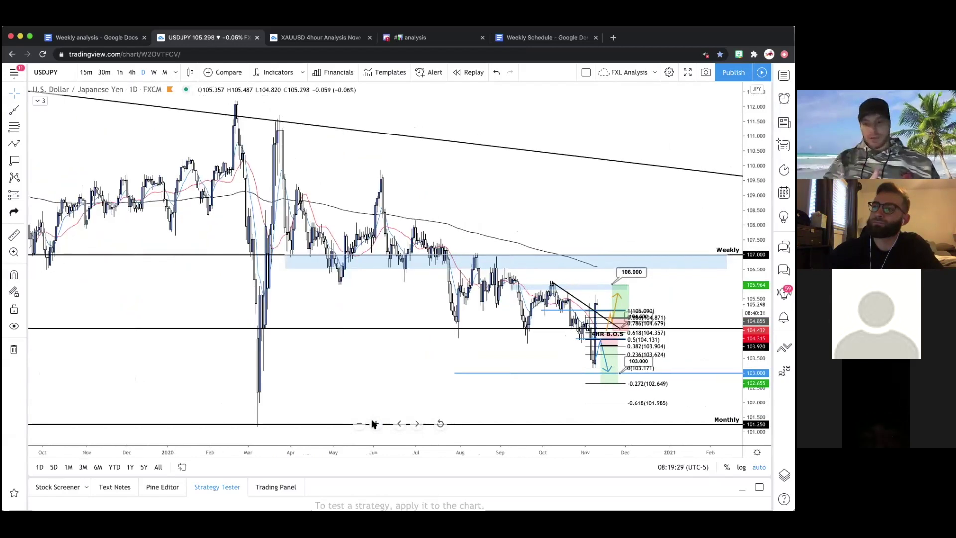
- Stretch the price scale vertically and recenter on the recent daily candles
{"action": "scroll", "coordinate": [263, 380], "scroll_direction": "up", "scroll_amount": 4}
{"action": "scroll", "coordinate": [718, 395], "scroll_direction": "down", "scroll_amount": 2}
{"action": "left_click_drag", "start_coordinate": [756, 395], "coordinate": [756, 350]}
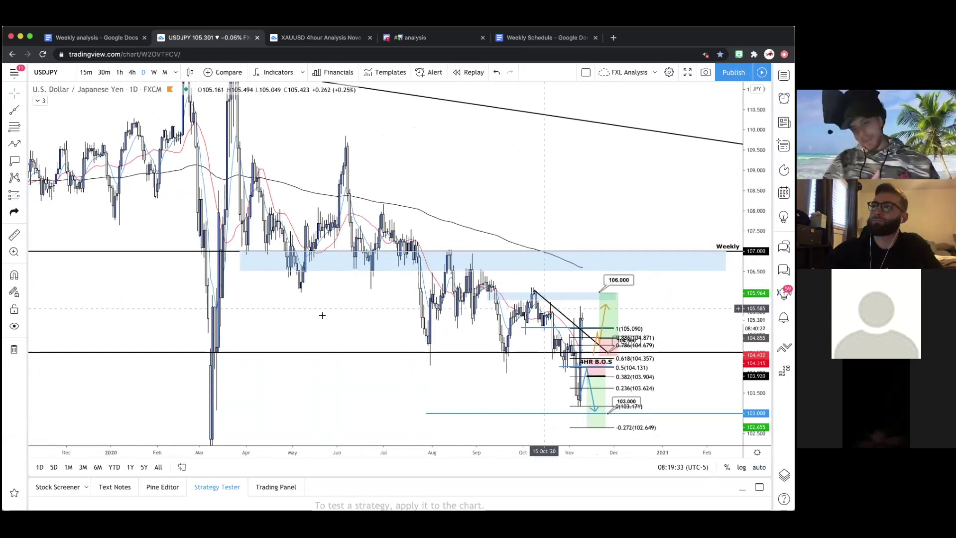
{"action": "left_click_drag", "start_coordinate": [322, 315], "coordinate": [324, 191]}
{"action": "left_click_drag", "start_coordinate": [281, 234], "coordinate": [282, 234]}
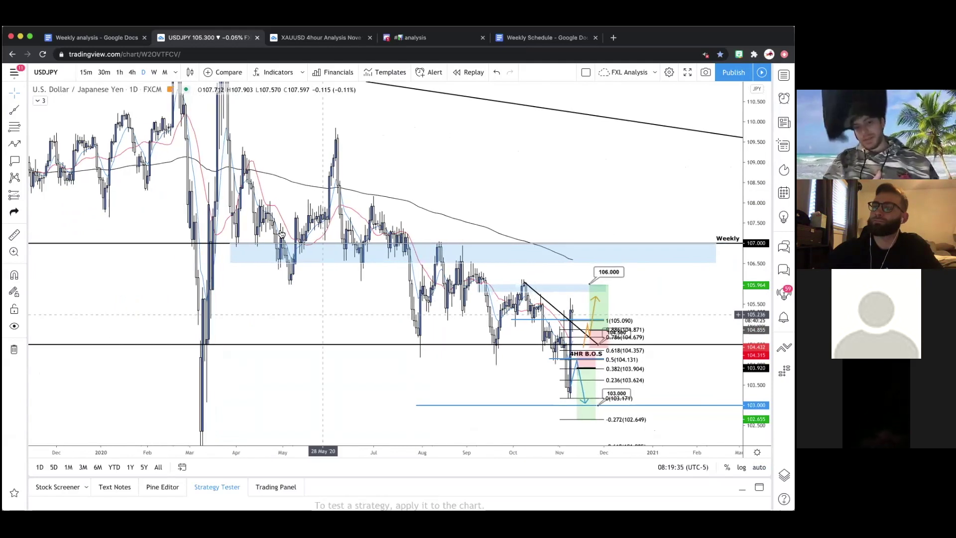
{"action": "scroll", "coordinate": [376, 287], "scroll_direction": "down", "scroll_amount": 2}
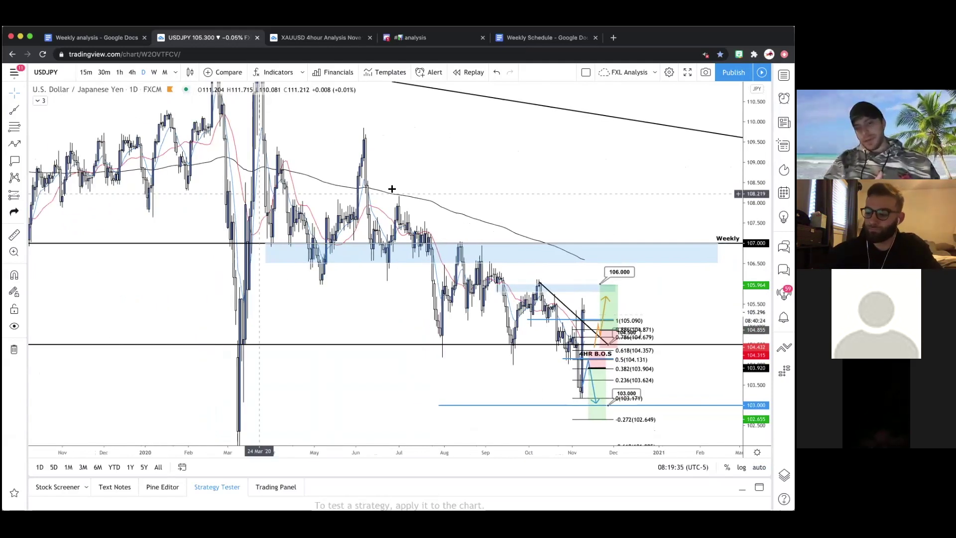
- Inspect the light-blue weekly zone, then pan down to reveal the monthly 101.250 level
{"action": "left_click", "coordinate": [505, 254]}
{"action": "left_click", "coordinate": [396, 315]}
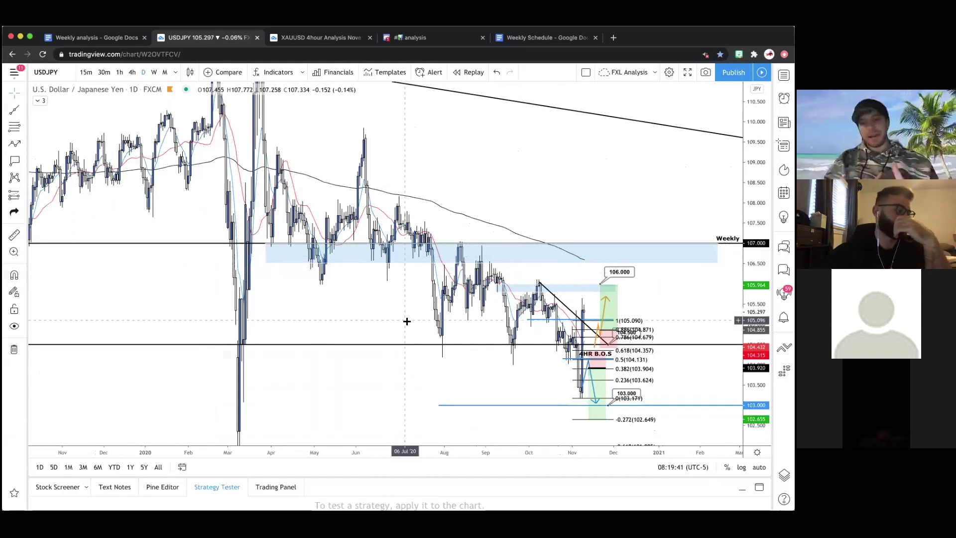
{"action": "scroll", "coordinate": [407, 309], "scroll_direction": "up", "scroll_amount": 1}
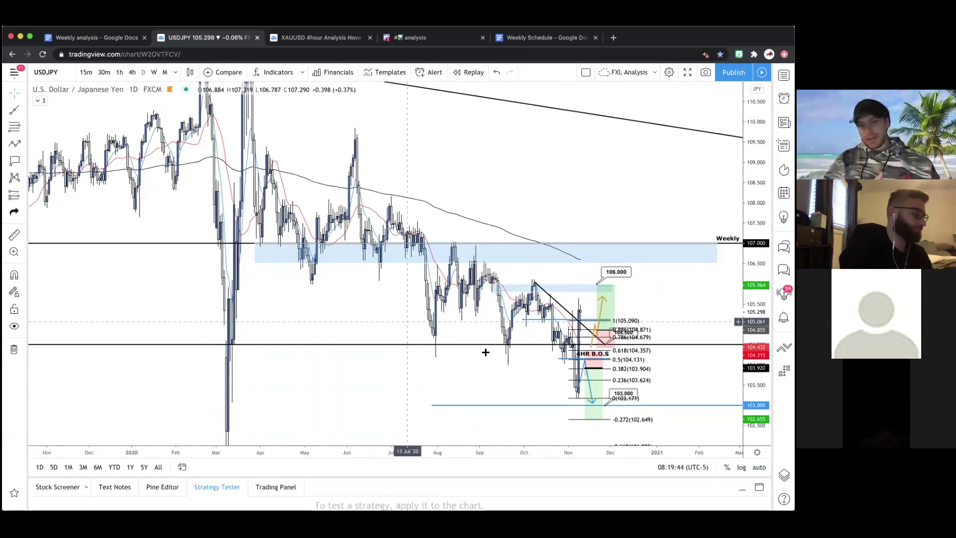
{"action": "scroll", "coordinate": [487, 351], "scroll_direction": "up", "scroll_amount": 2}
{"action": "left_click_drag", "start_coordinate": [422, 369], "coordinate": [404, 275]}
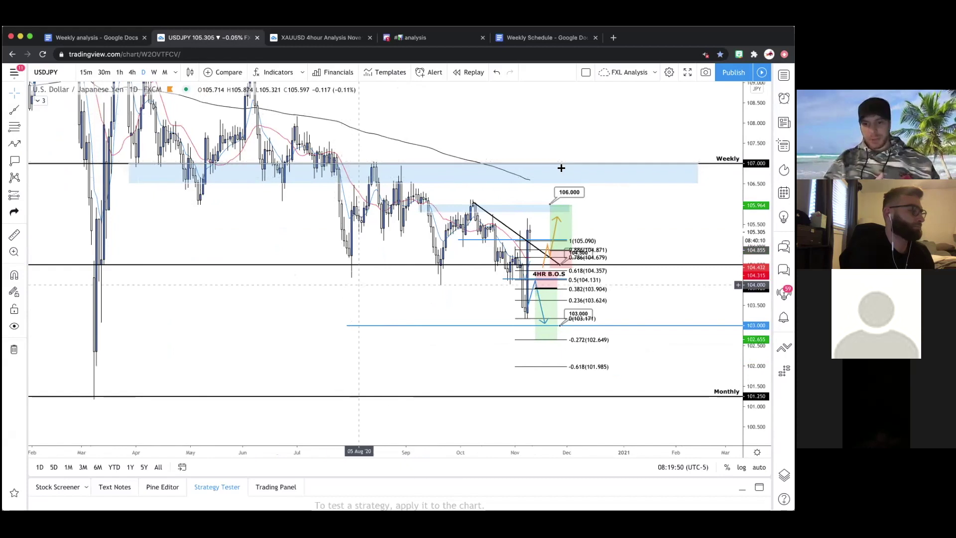
- Switch USDJPY to the 4-hour timeframe and frame the Fibonacci labels and recent candles
{"action": "left_click", "coordinate": [132, 76]}
{"action": "scroll", "coordinate": [378, 379], "scroll_direction": "down", "scroll_amount": 3}
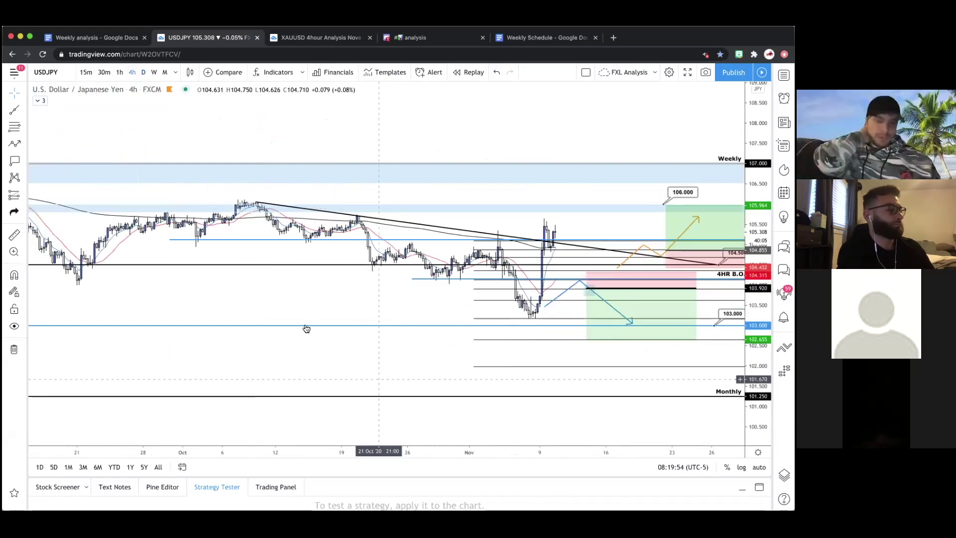
{"action": "scroll", "coordinate": [295, 291], "scroll_direction": "down", "scroll_amount": 3}
{"action": "left_click_drag", "start_coordinate": [662, 340], "coordinate": [558, 339]}
{"action": "left_click_drag", "start_coordinate": [758, 365], "coordinate": [371, 290]}
{"action": "scroll", "coordinate": [351, 333], "scroll_direction": "up", "scroll_amount": 2}
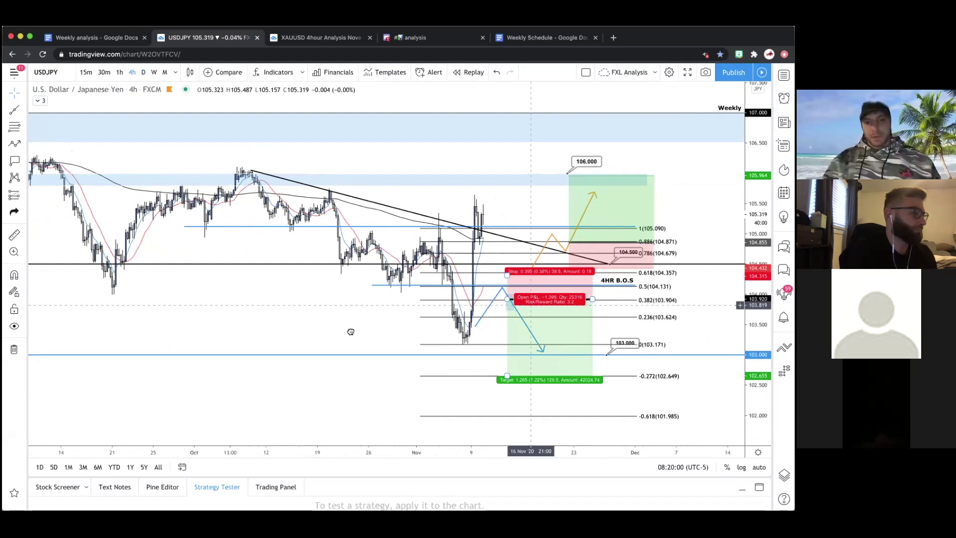
{"action": "scroll", "coordinate": [417, 251], "scroll_direction": "up", "scroll_amount": 1}
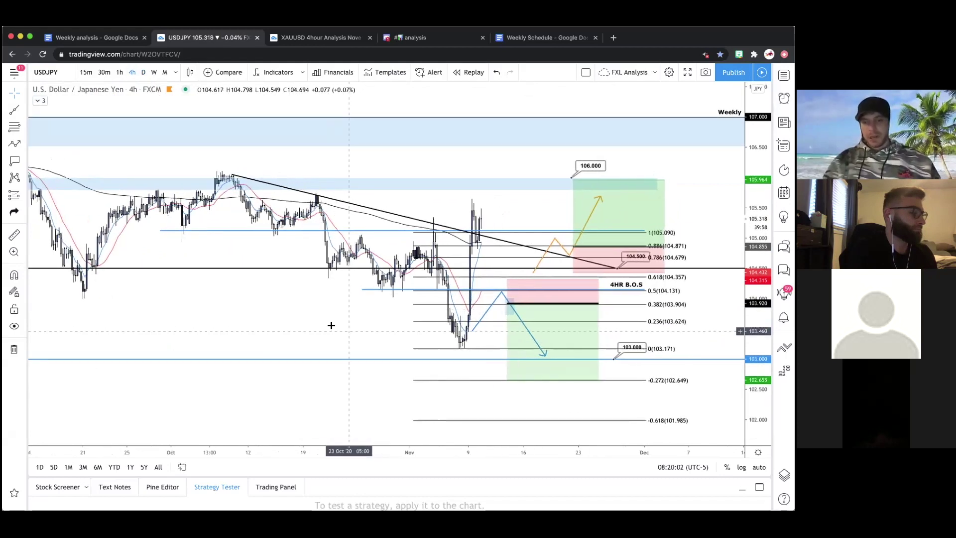
{"action": "scroll", "coordinate": [331, 326], "scroll_direction": "up", "scroll_amount": 1}
{"action": "scroll", "coordinate": [310, 314], "scroll_direction": "up", "scroll_amount": 4}
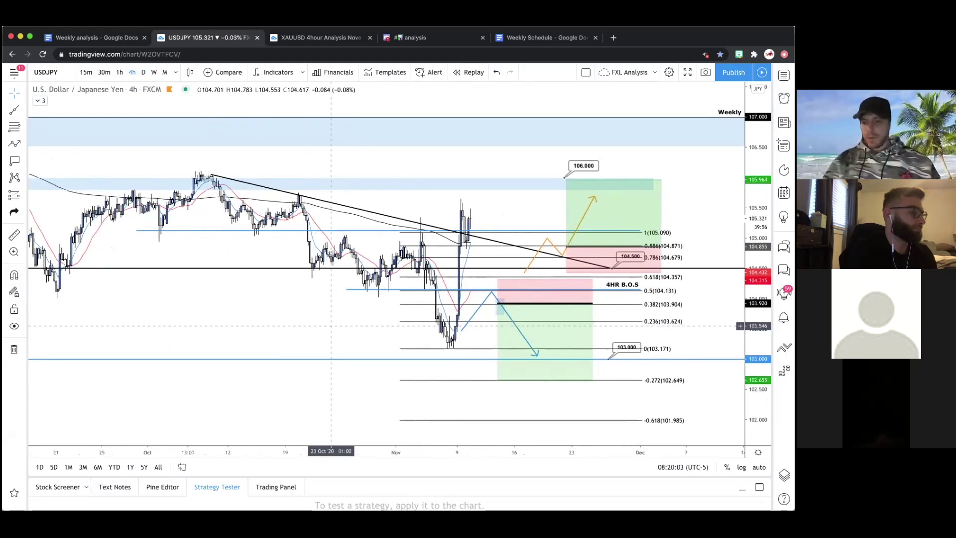
{"action": "scroll", "coordinate": [330, 325], "scroll_direction": "up", "scroll_amount": 1}
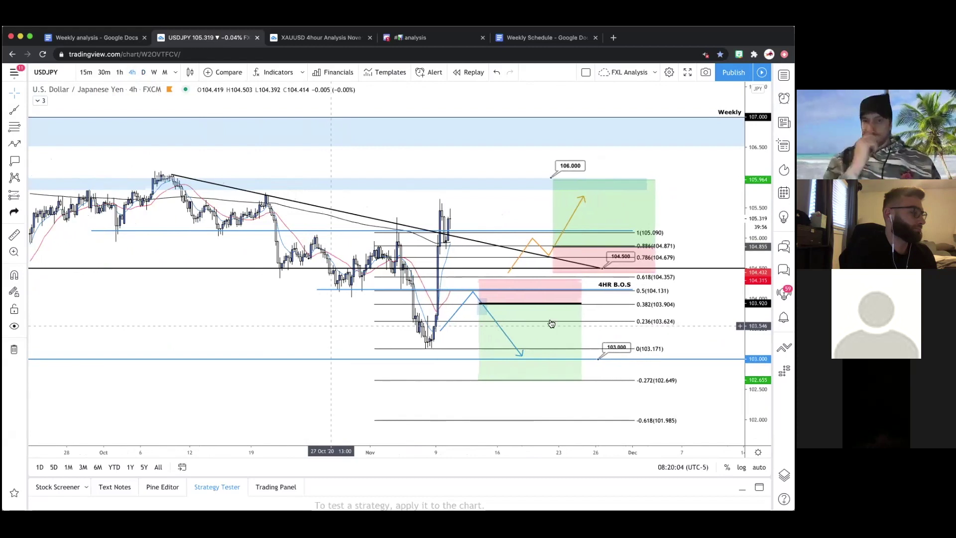
{"action": "scroll", "coordinate": [551, 325], "scroll_direction": "left", "scroll_amount": 3}
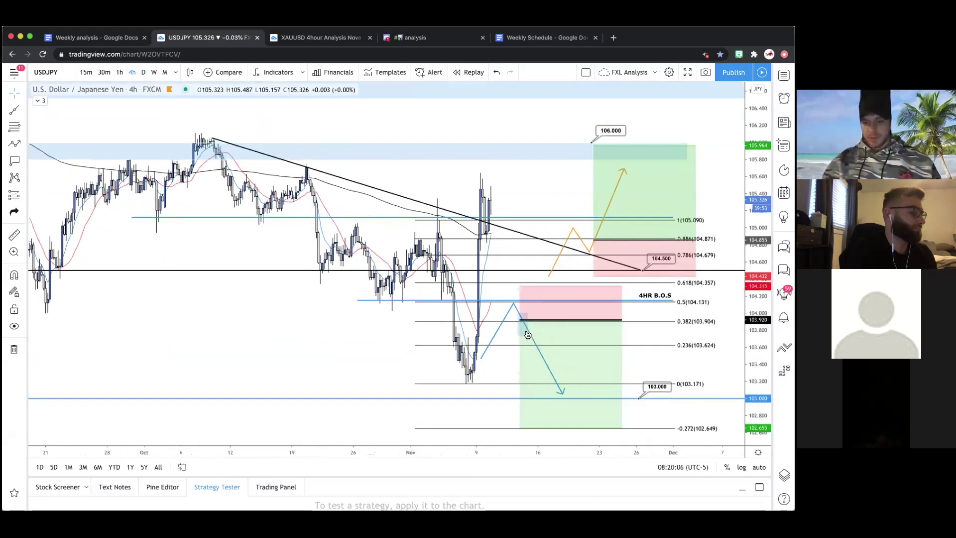
- Delete the short-position box and blue bearish path, recentre price, and bring up DXY
{"action": "left_click", "coordinate": [525, 331]}
{"action": "key", "text": "Delete"}
{"action": "left_click", "coordinate": [525, 331]}
{"action": "key", "text": "Delete"}
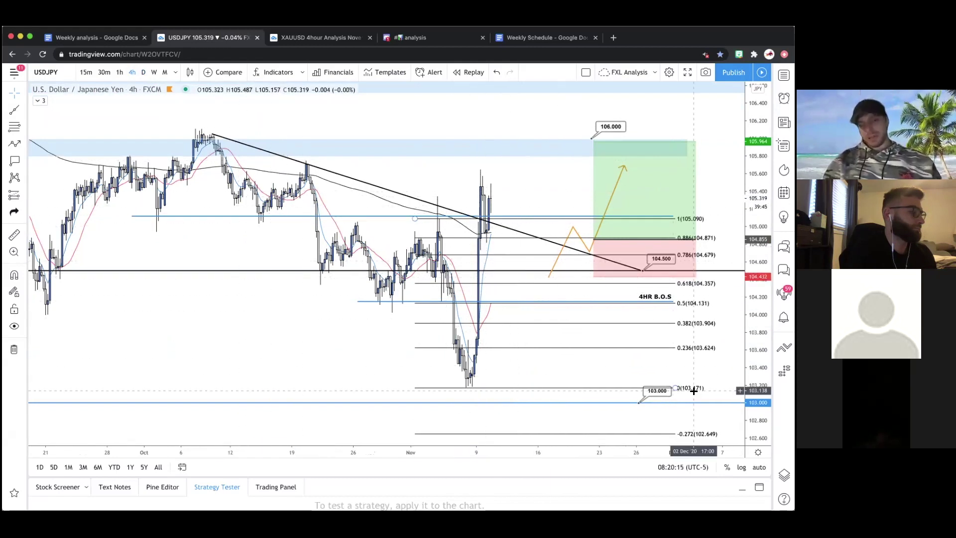
{"action": "left_click_drag", "start_coordinate": [354, 331], "coordinate": [332, 308]}
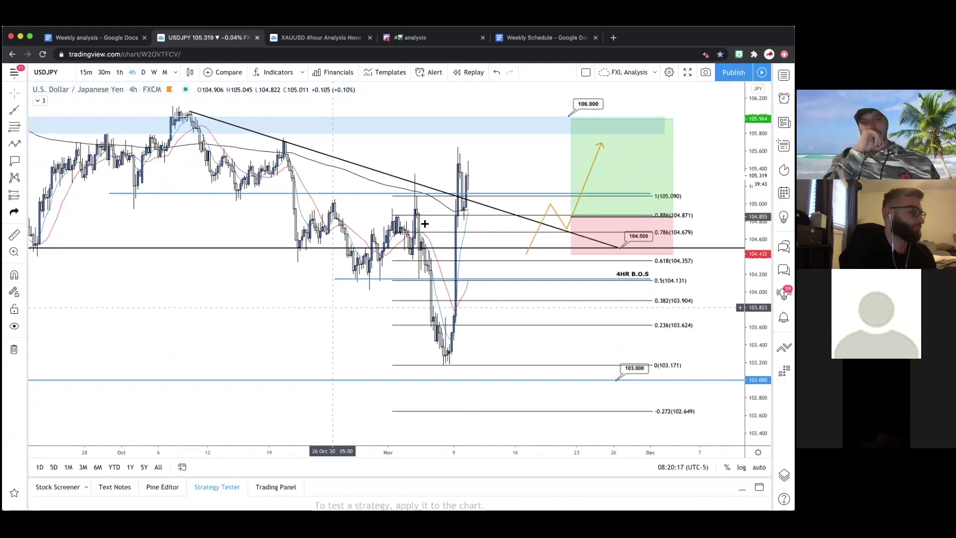
{"action": "left_click_drag", "start_coordinate": [251, 314], "coordinate": [245, 354]}
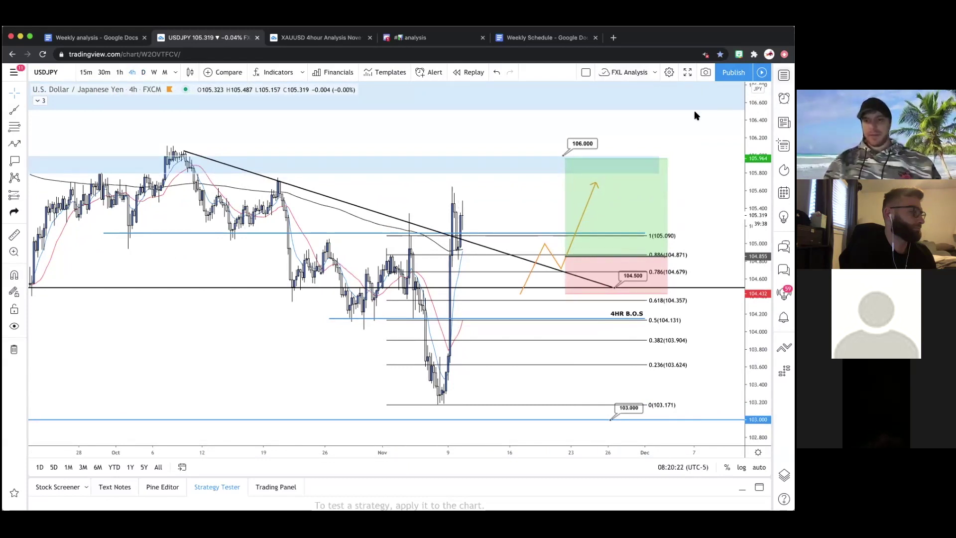
{"action": "left_click", "coordinate": [784, 74]}
{"action": "left_click", "coordinate": [638, 110]}
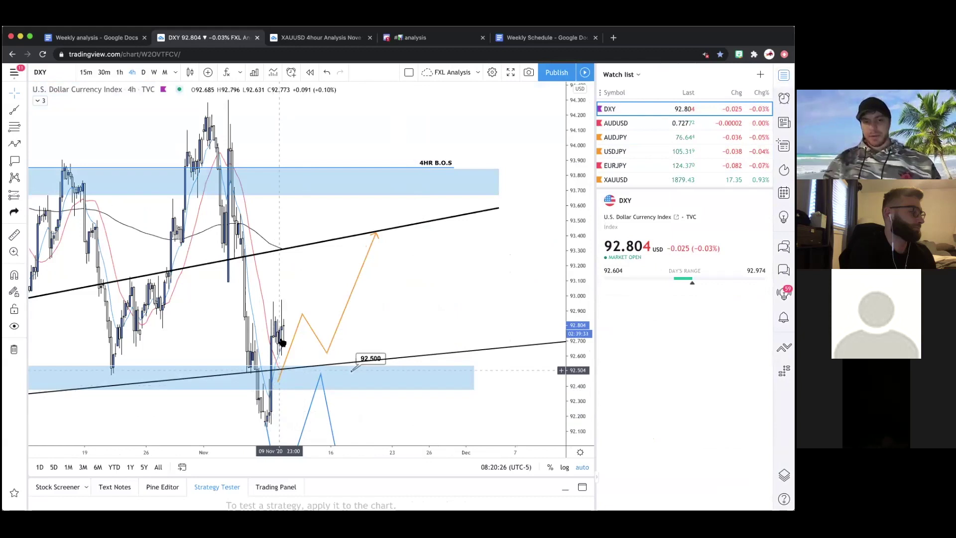
- Glance at earlier DXY candles, then on USDJPY 4h measure the latest rally spike
{"action": "left_click_drag", "start_coordinate": [214, 336], "coordinate": [250, 316]}
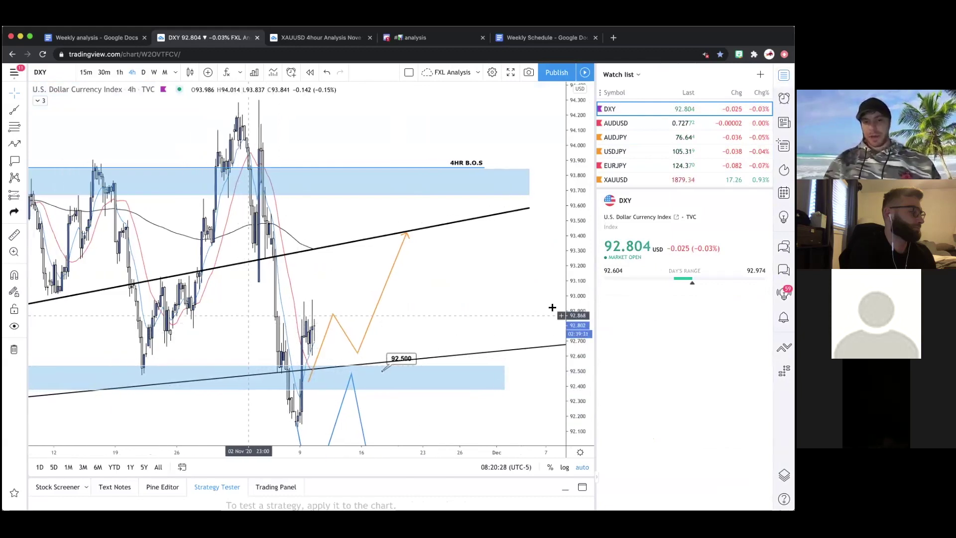
{"action": "left_click", "coordinate": [634, 153]}
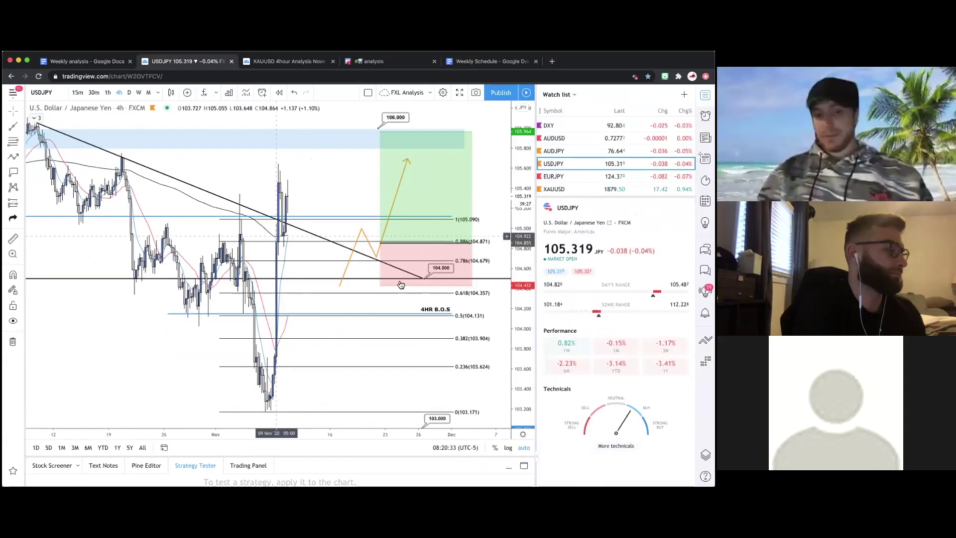
{"action": "left_click", "coordinate": [449, 290]}
{"action": "left_click", "coordinate": [299, 385]}
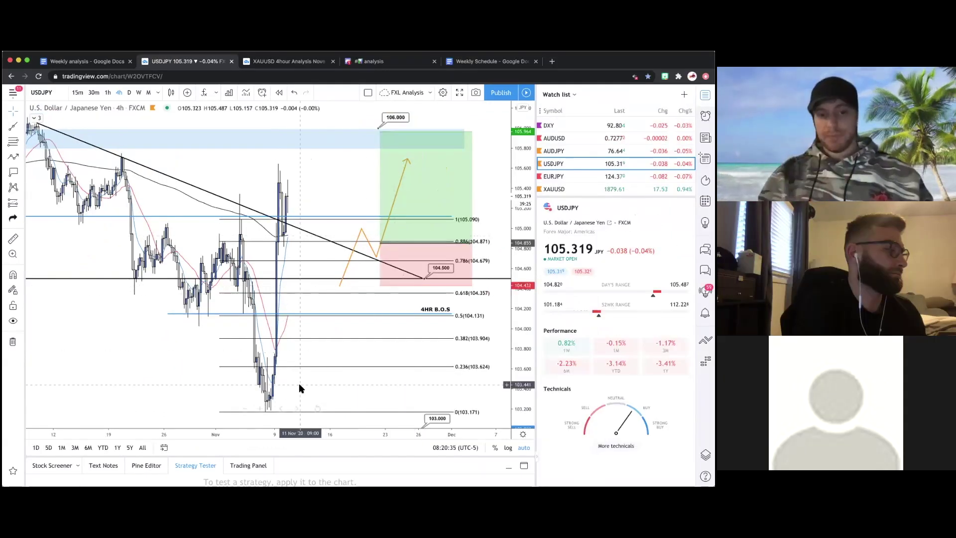
{"action": "left_click", "coordinate": [282, 390], "text": "shift"}
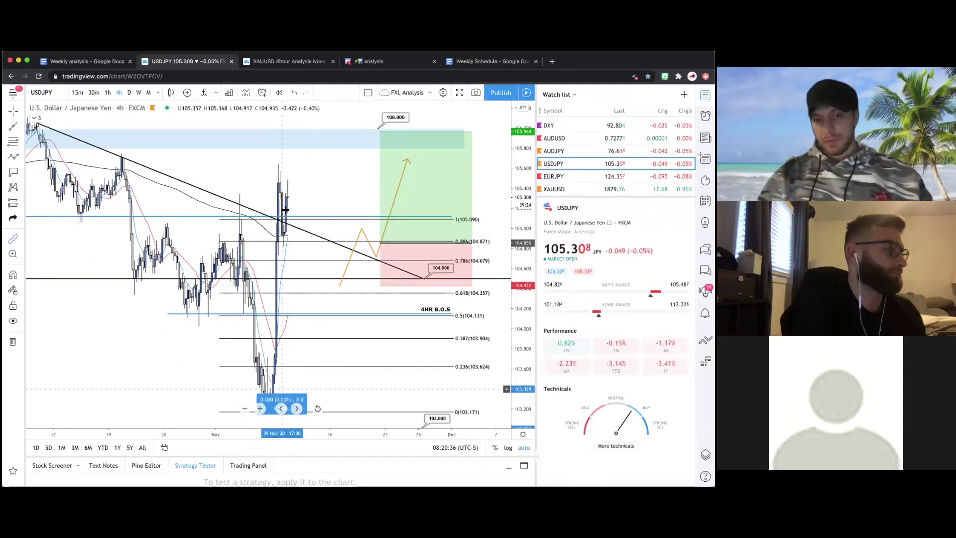
{"action": "left_click", "coordinate": [285, 177]}
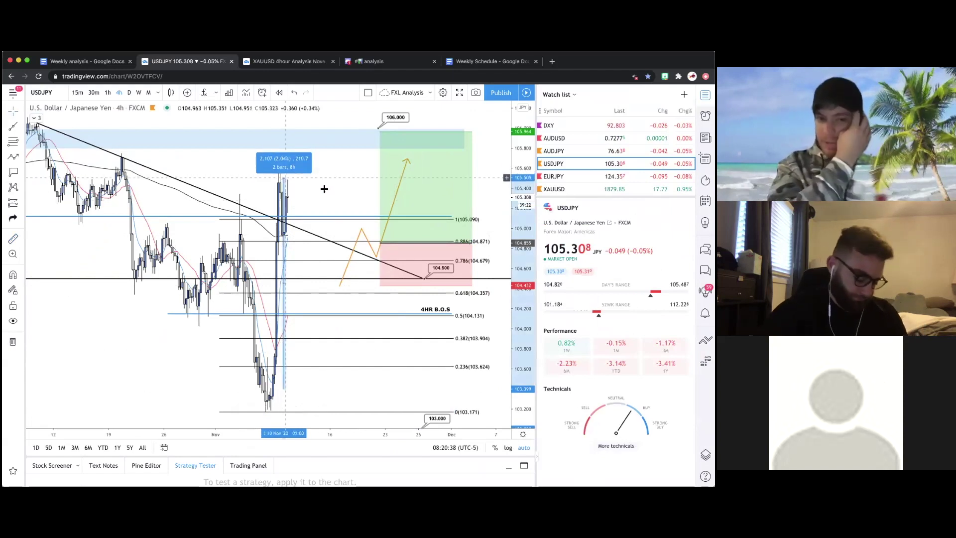
{"action": "left_click", "coordinate": [320, 191]}
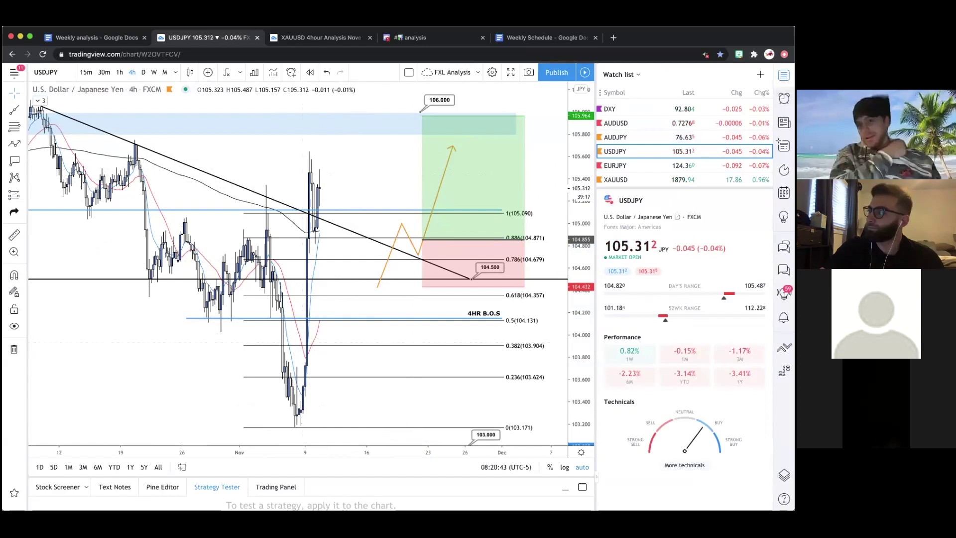
- Hide the watchlist and zoom the USDJPY 4h chart to span 106.800 down to 102.600
{"action": "left_click", "coordinate": [784, 75]}
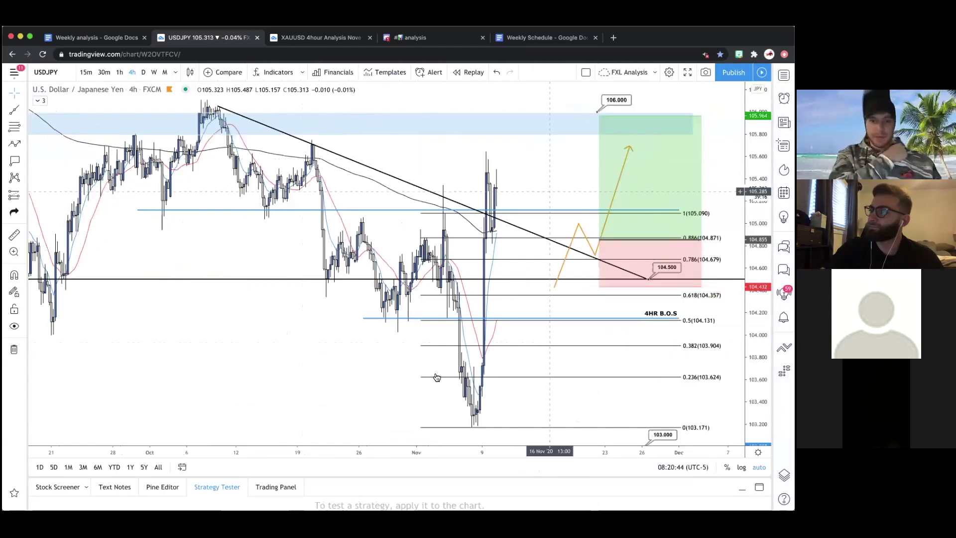
{"action": "scroll", "coordinate": [446, 214], "scroll_direction": "down", "scroll_amount": 1}
{"action": "scroll", "coordinate": [445, 214], "scroll_direction": "up", "scroll_amount": 1}
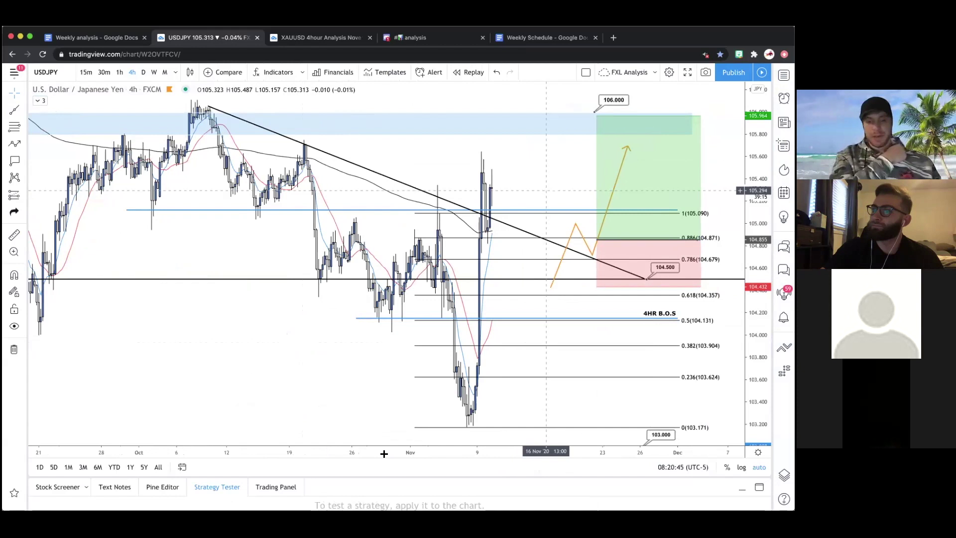
{"action": "scroll", "coordinate": [500, 223], "scroll_direction": "up", "scroll_amount": 3}
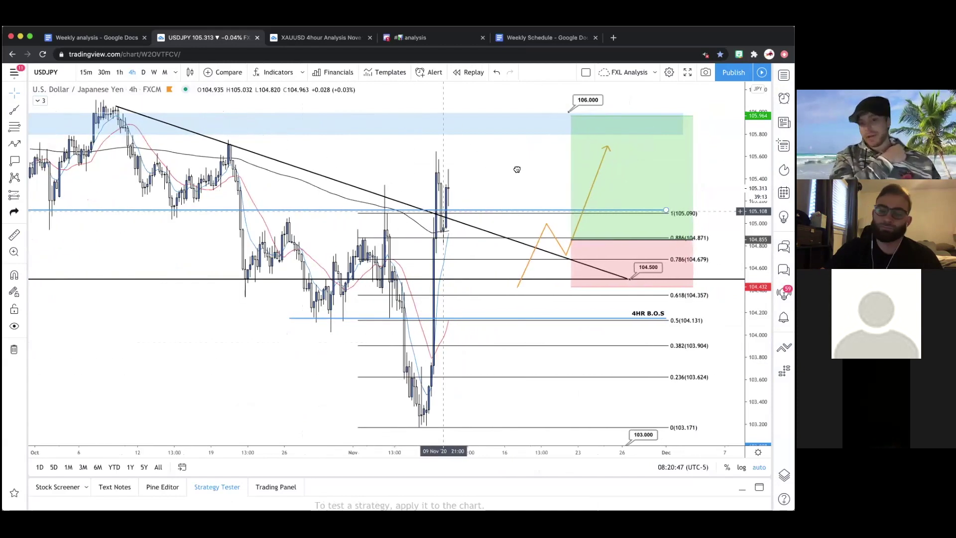
{"action": "scroll", "coordinate": [473, 184], "scroll_direction": "left", "scroll_amount": 3}
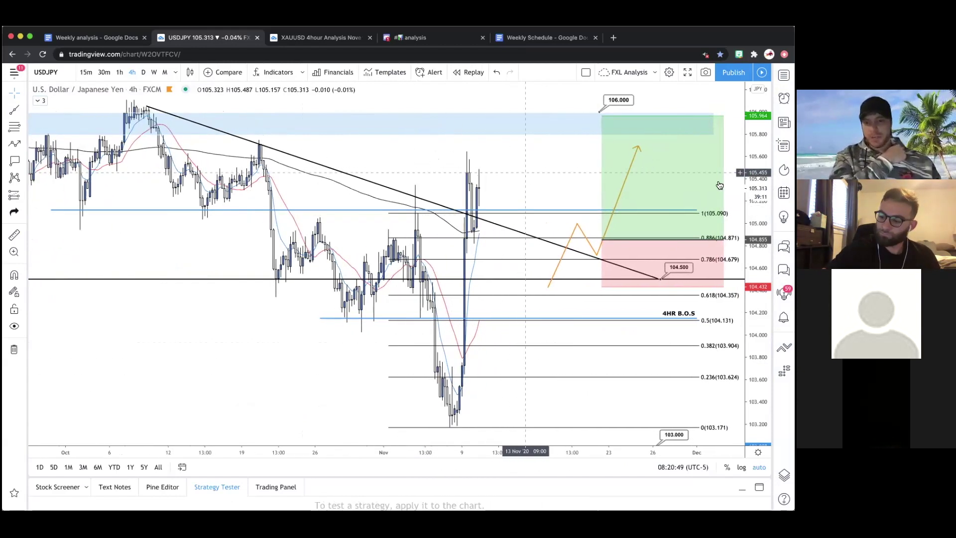
{"action": "left_click_drag", "start_coordinate": [758, 231], "coordinate": [758, 305]}
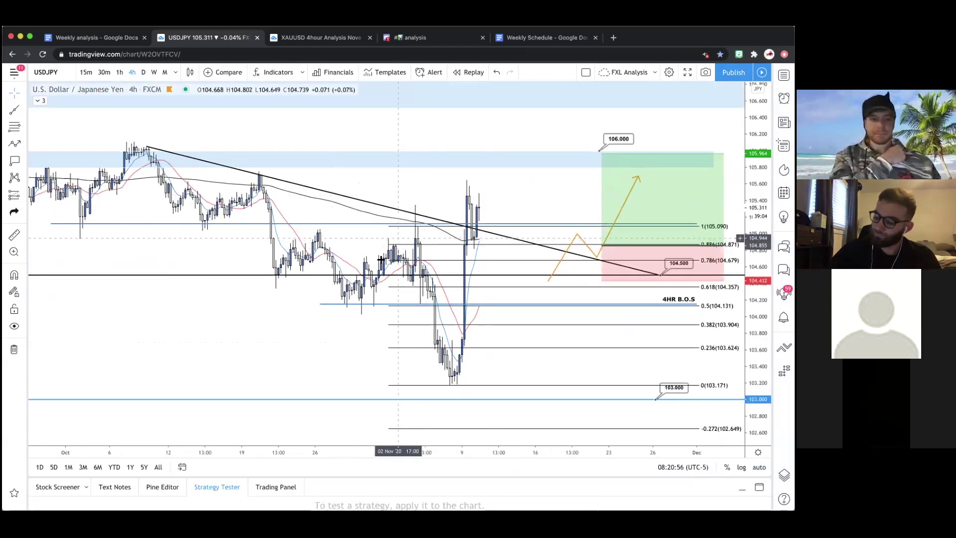
- Label the 105.090 line '4HR B.O.S'
{"action": "left_click", "coordinate": [343, 225]}
{"action": "double_click", "coordinate": [351, 226]}
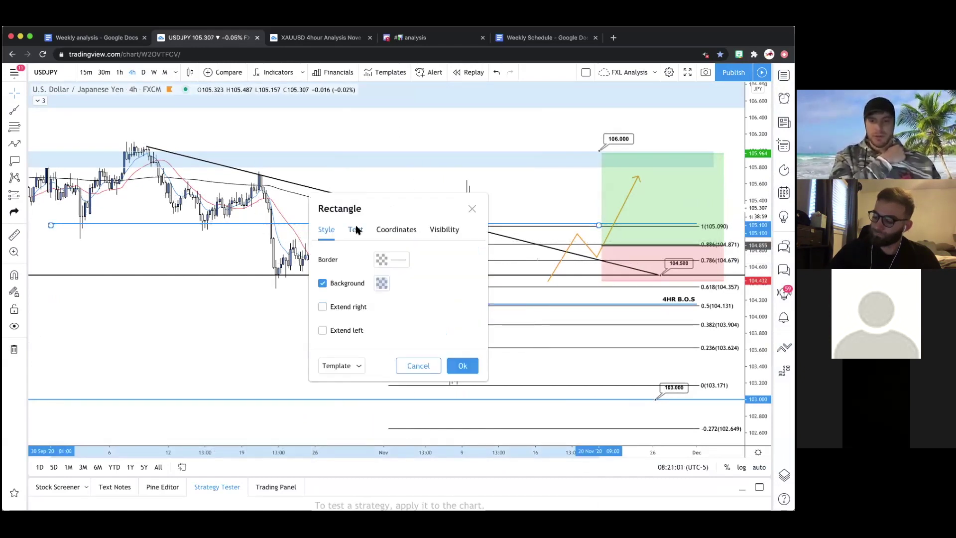
{"action": "left_click", "coordinate": [357, 230]}
{"action": "type", "text": "4HR B.O.S"}
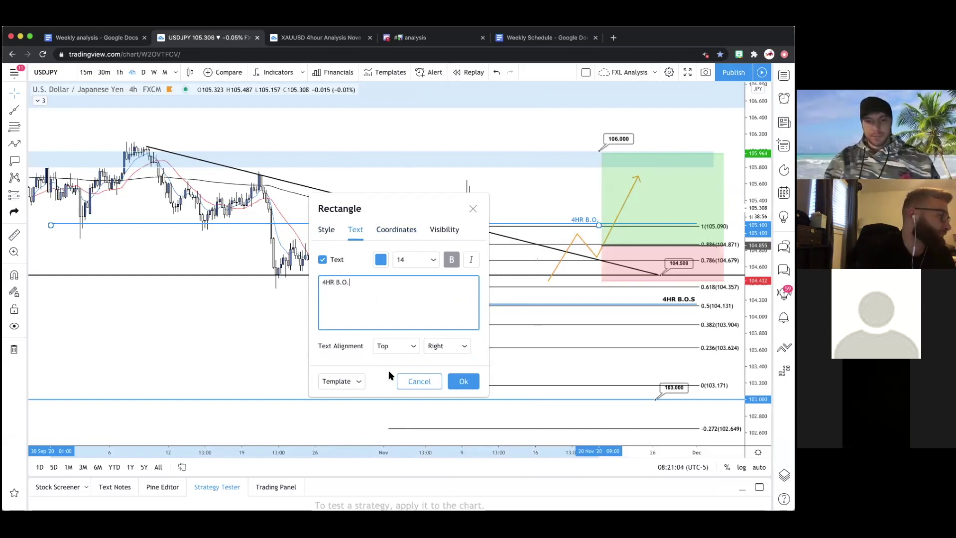
{"action": "left_click", "coordinate": [498, 308]}
- Delete the old 4HR B.O.S line near 104.131
{"action": "left_click", "coordinate": [487, 307]}
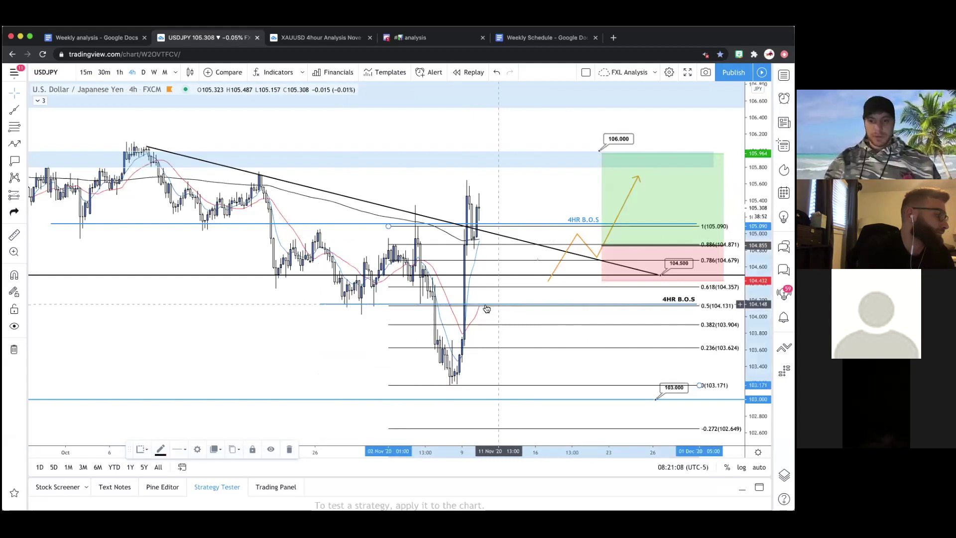
{"action": "left_click", "coordinate": [358, 305]}
{"action": "key", "text": "Delete"}
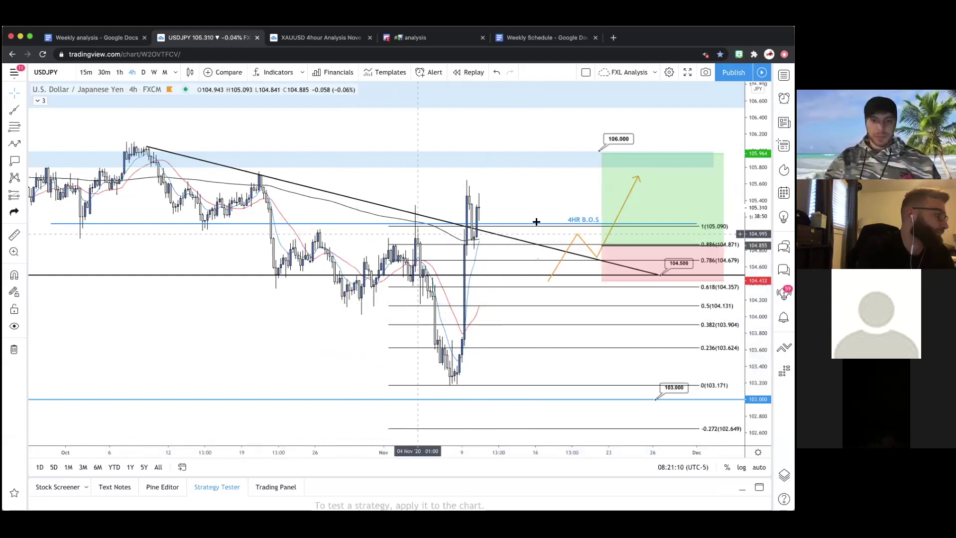
- Recheck the 105.090 line's style settings and shift the chart down slightly
{"action": "double_click", "coordinate": [331, 223]}
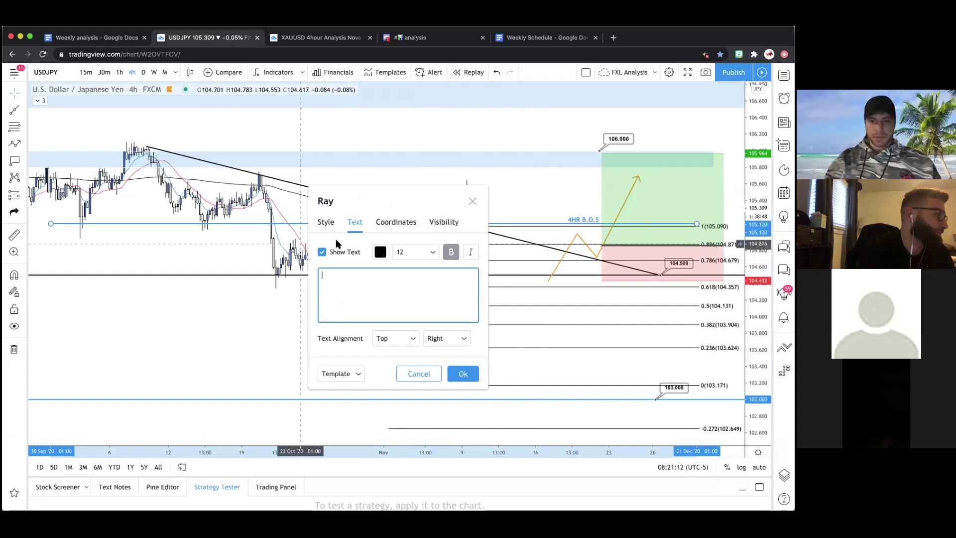
{"action": "left_click", "coordinate": [322, 222]}
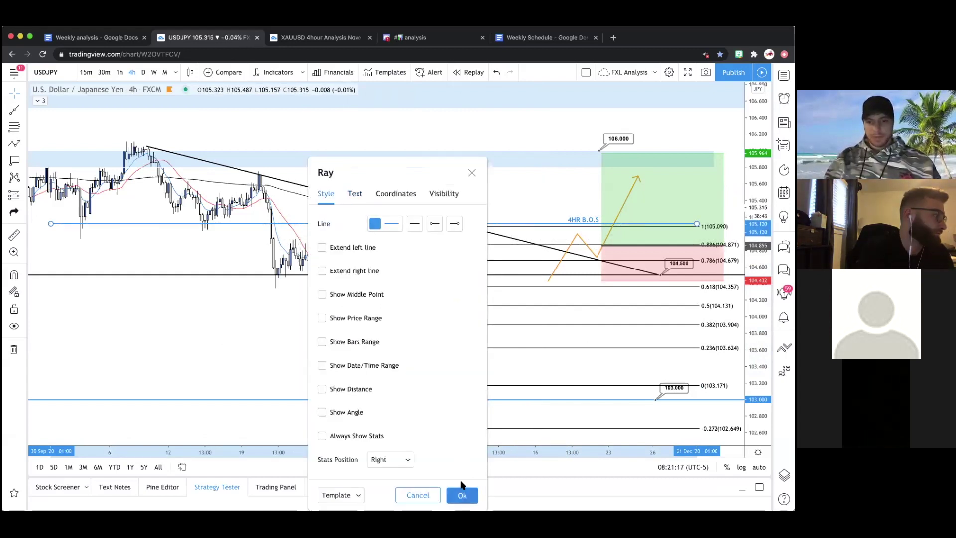
{"action": "left_click", "coordinate": [462, 492]}
{"action": "mouse_move", "coordinate": [232, 356]}
{"action": "left_mouse_down"}
{"action": "mouse_move", "coordinate": [199, 356]}
{"action": "mouse_move", "coordinate": [232, 372]}
{"action": "left_mouse_up"}
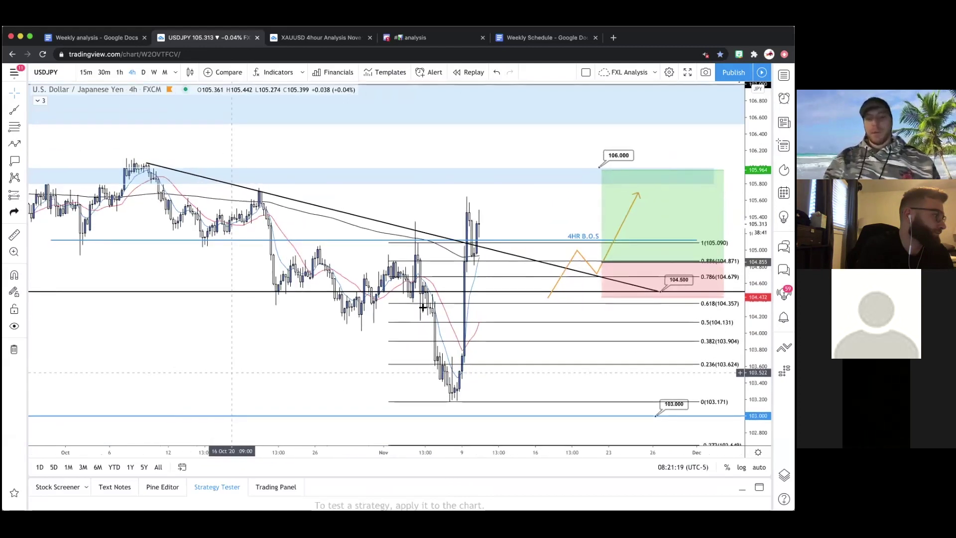
- Delete the old orange zigzag, long-position box and Fibonacci retracement from the USDJPY 4h chart
{"action": "left_click", "coordinate": [584, 258]}
{"action": "key", "text": "Delete"}
{"action": "left_click", "coordinate": [612, 255]}
{"action": "key", "text": "Delete"}
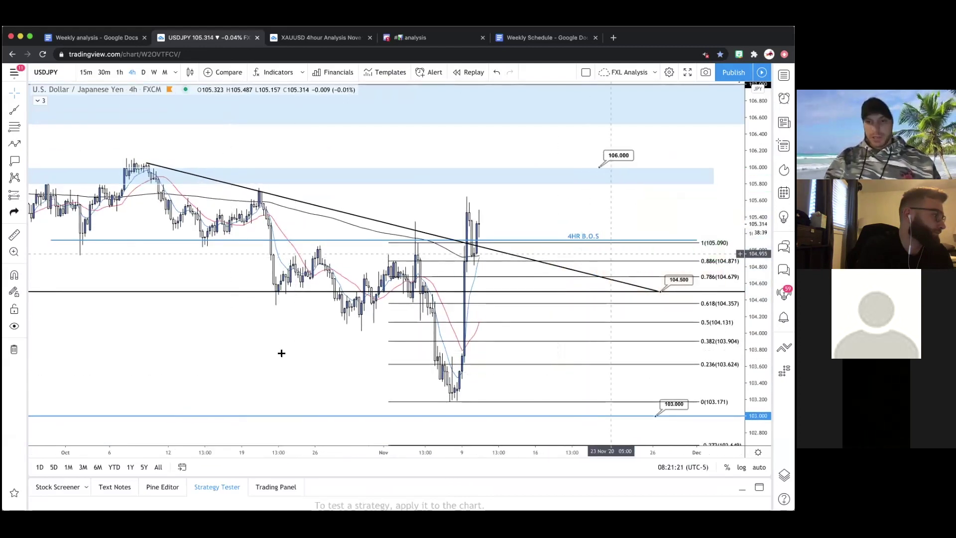
{"action": "scroll", "coordinate": [269, 354], "scroll_direction": "down", "scroll_amount": 2}
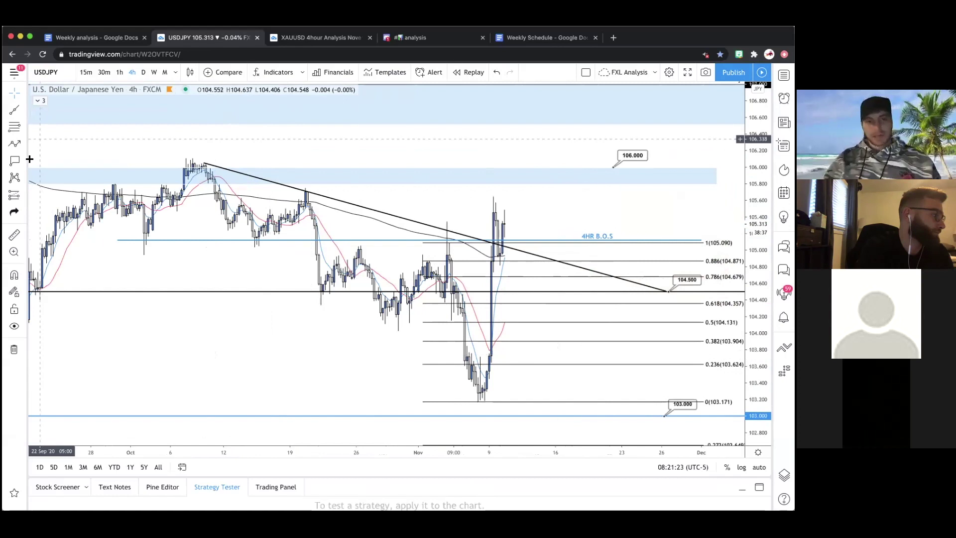
{"action": "scroll", "coordinate": [36, 172], "scroll_direction": "up", "scroll_amount": 1}
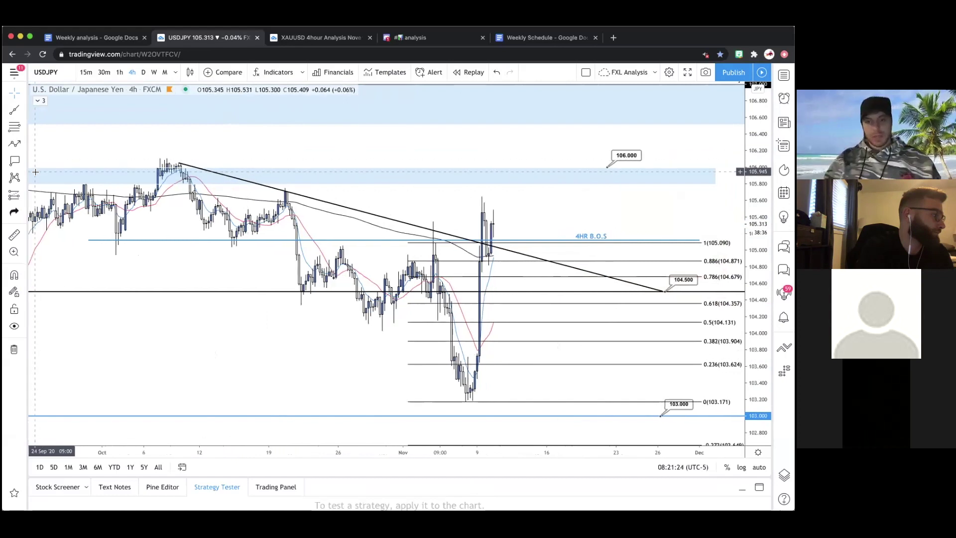
{"action": "left_click", "coordinate": [545, 322]}
{"action": "key", "text": "Delete"}
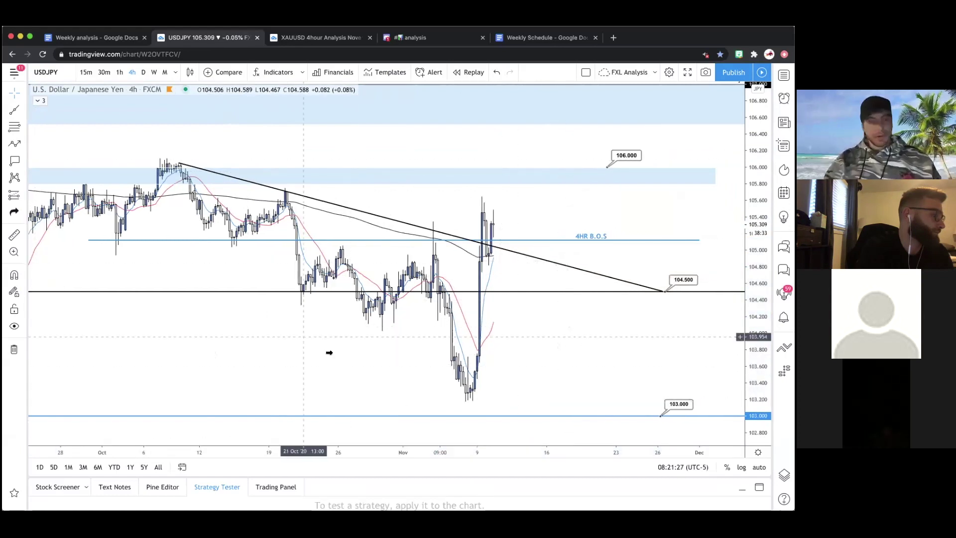
{"action": "left_click", "coordinate": [15, 144]}
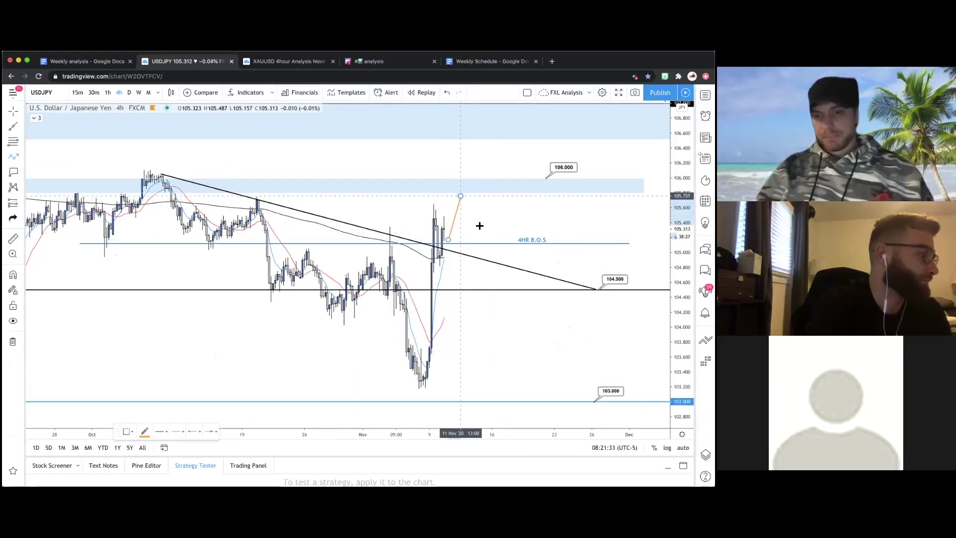
- Draw a path peaking, dipping to the 4HR B.O.S line, then rising past 106.000, coloured blue
{"action": "left_click", "coordinate": [460, 196]}
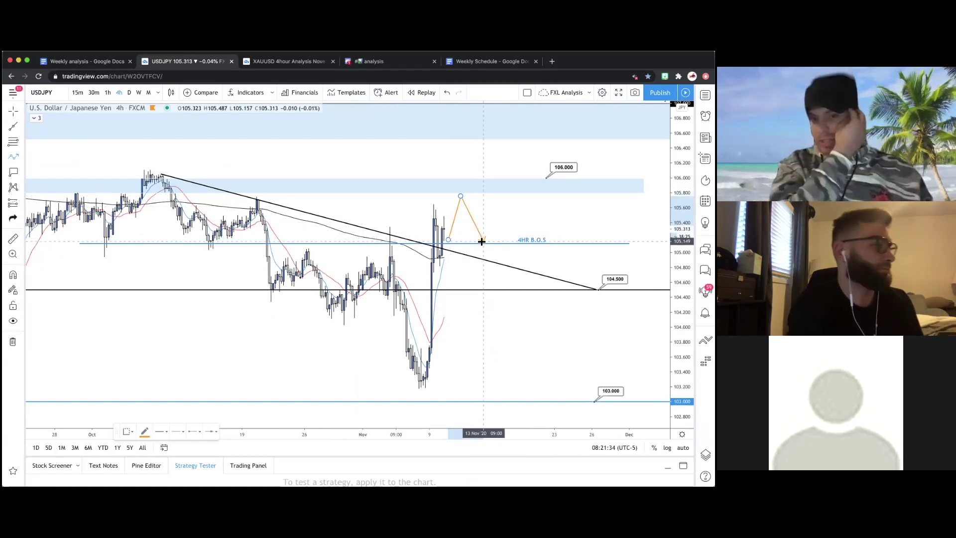
{"action": "left_click", "coordinate": [479, 241]}
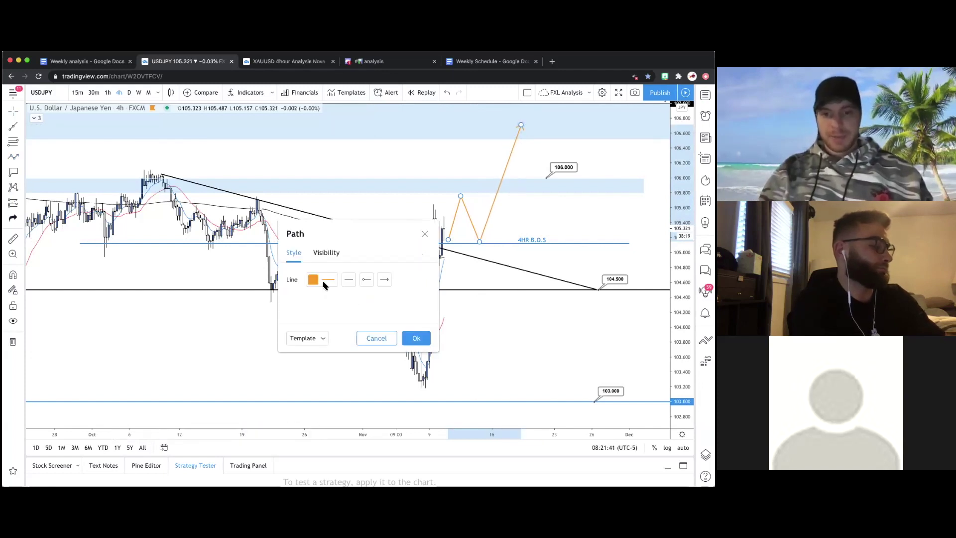
{"action": "left_click", "coordinate": [323, 280]}
{"action": "left_click", "coordinate": [371, 307]}
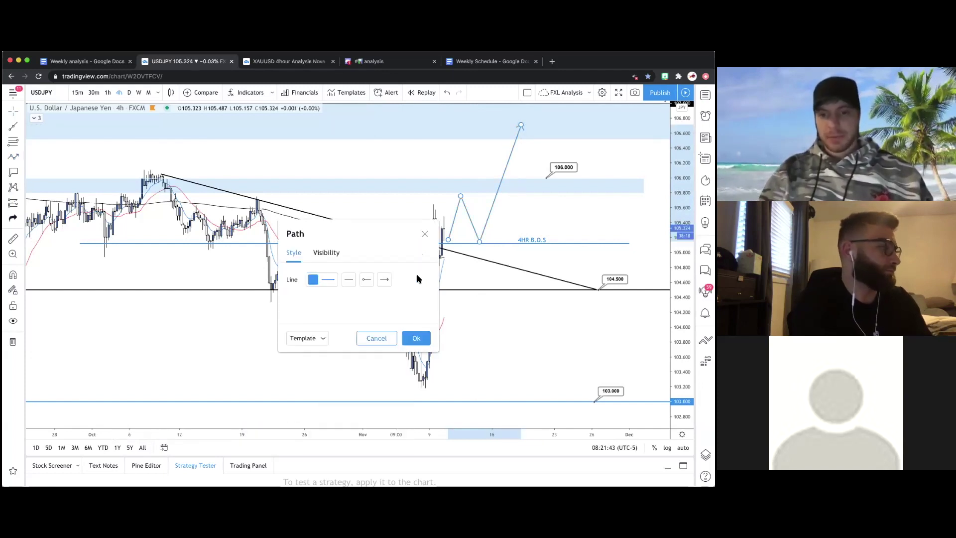
{"action": "left_click", "coordinate": [414, 339]}
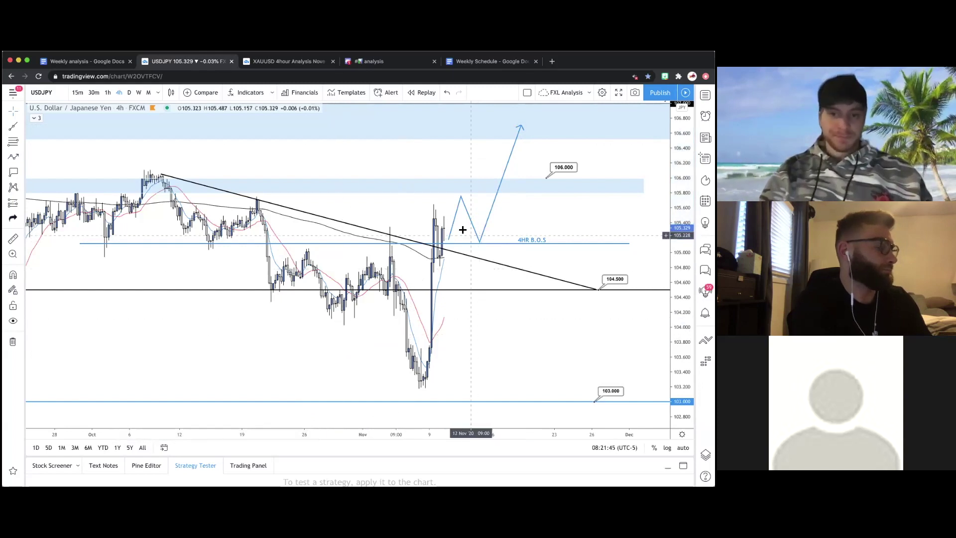
{"action": "left_click", "coordinate": [449, 239]}
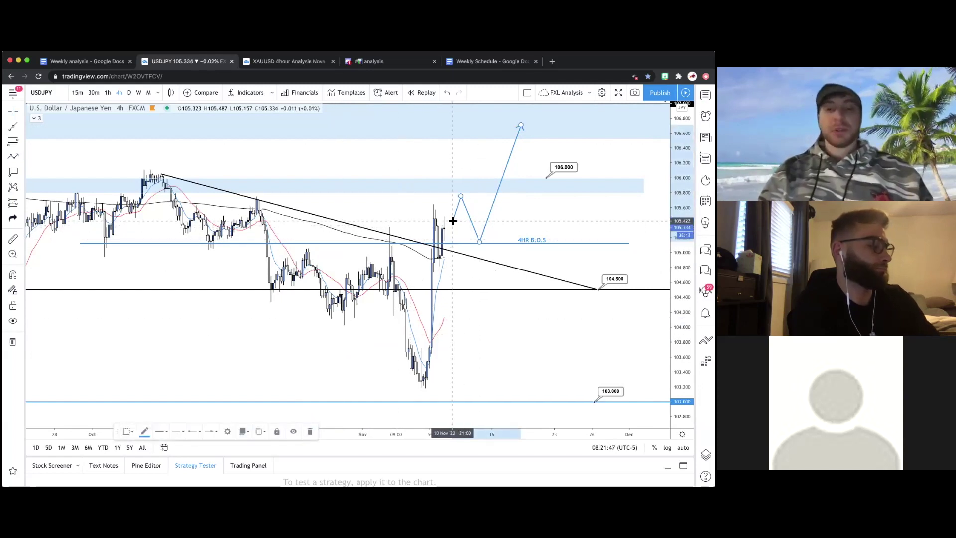
{"action": "left_click", "coordinate": [421, 215]}
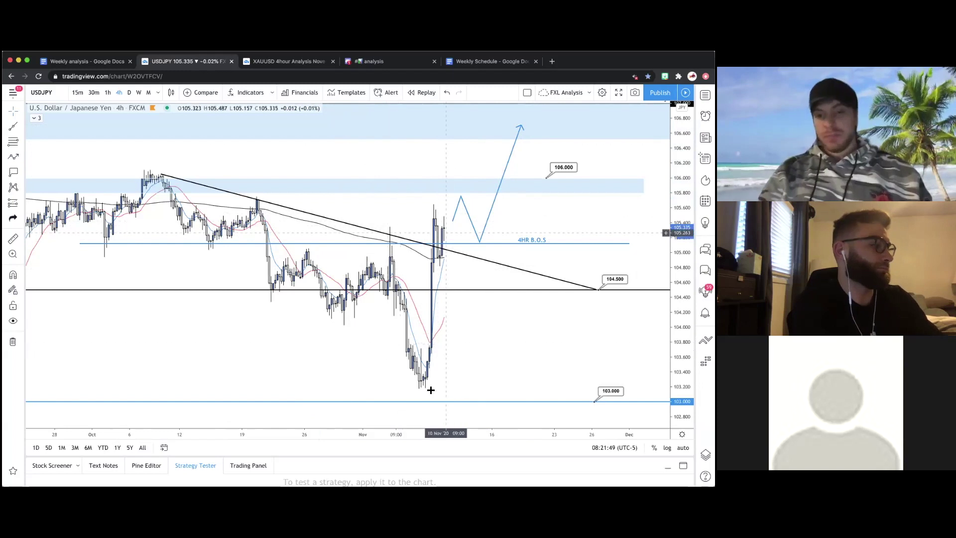
{"action": "left_click", "coordinate": [12, 157]}
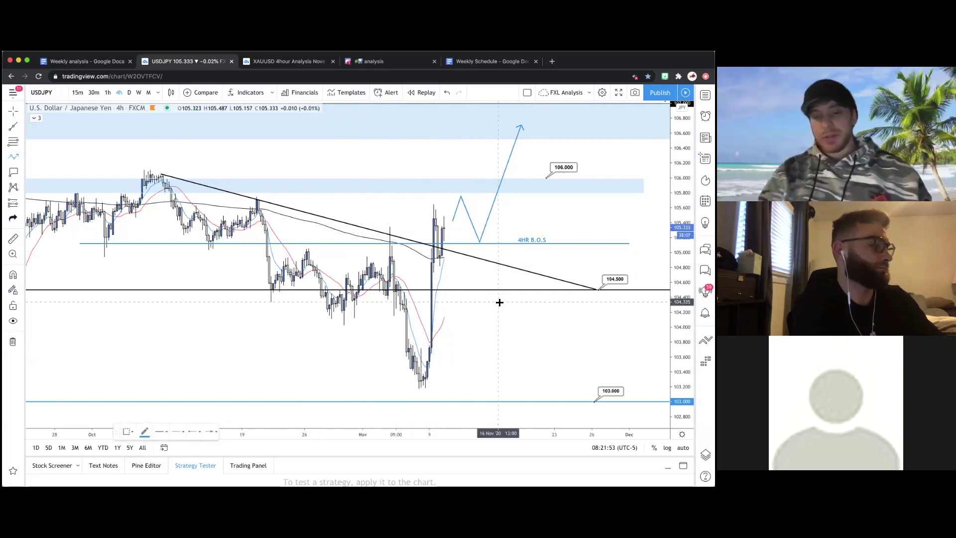
- Draw a bearish path ending at the 103.000 level and colour it orange
{"action": "left_click", "coordinate": [458, 277]}
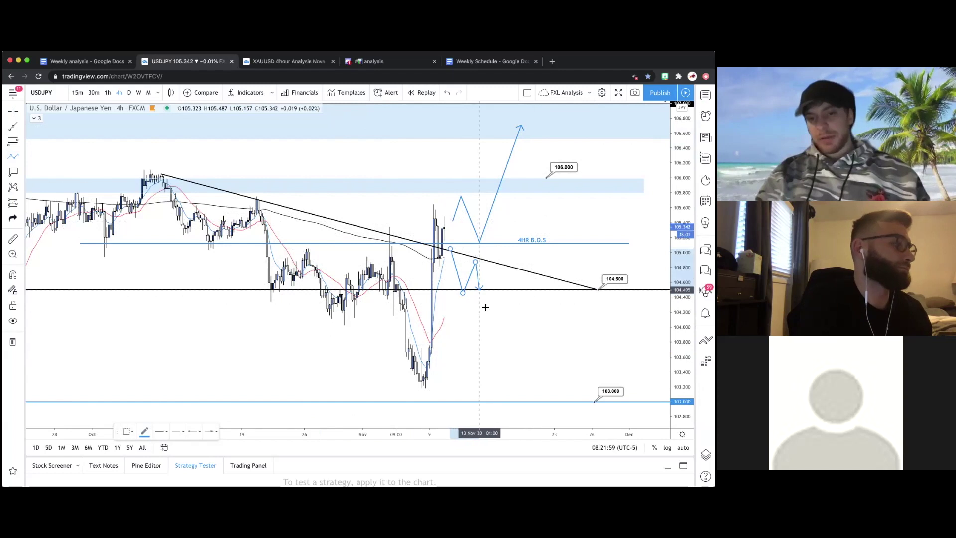
{"action": "double_click", "coordinate": [515, 398]}
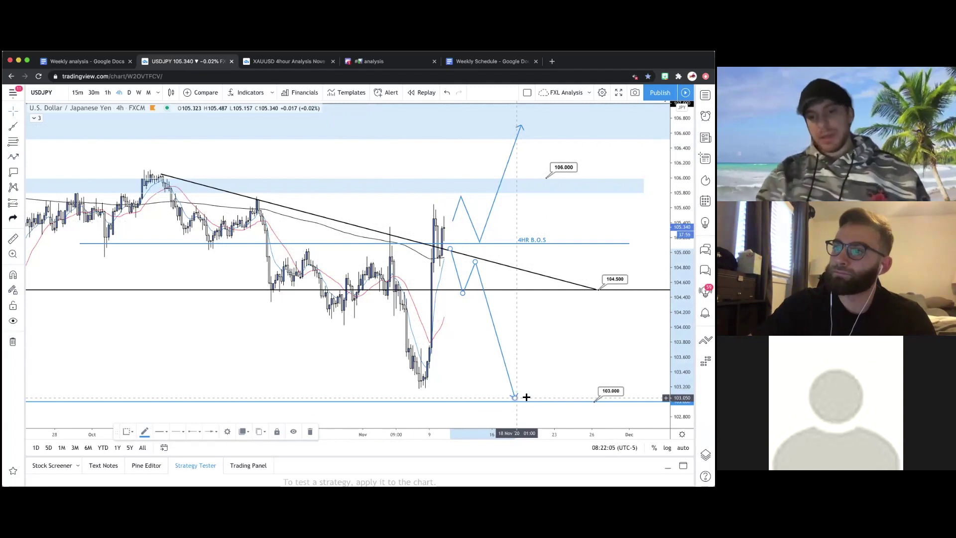
{"action": "left_click", "coordinate": [539, 375]}
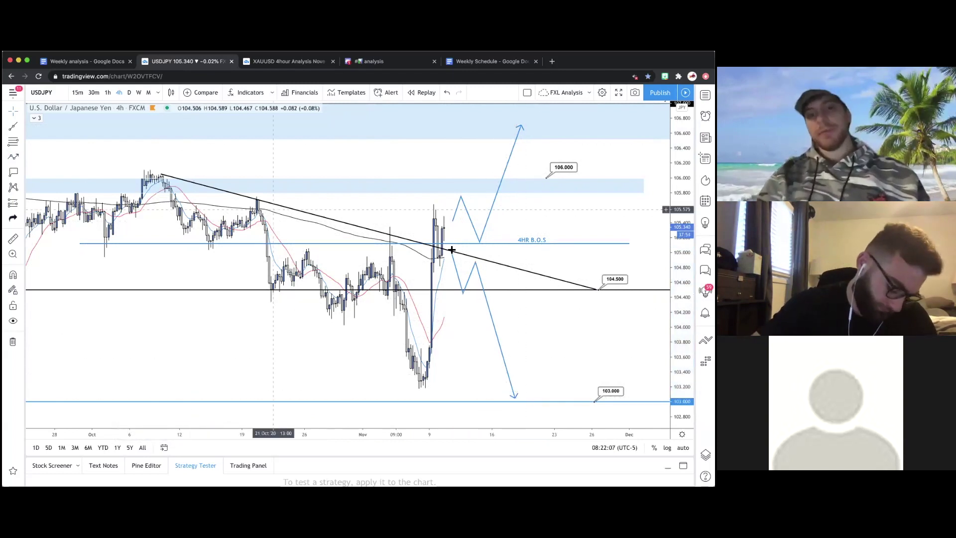
{"action": "left_click_drag", "start_coordinate": [476, 266], "coordinate": [482, 268]}
{"action": "double_click", "coordinate": [479, 270]}
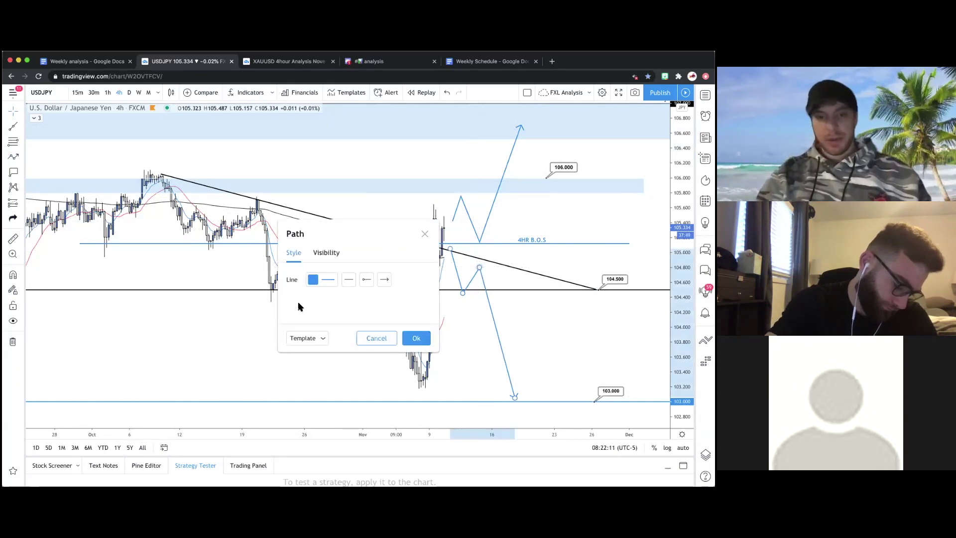
{"action": "left_click", "coordinate": [327, 282]}
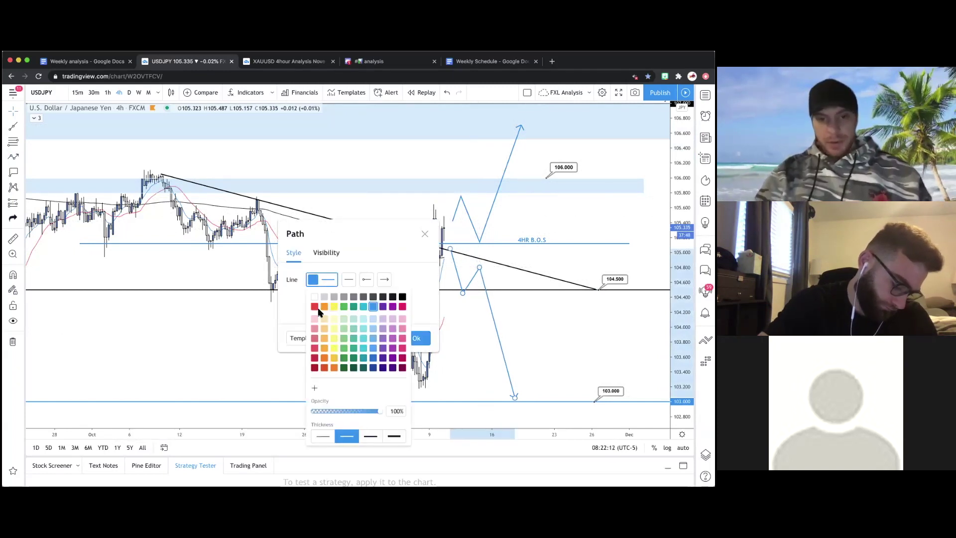
{"action": "left_click", "coordinate": [441, 280]}
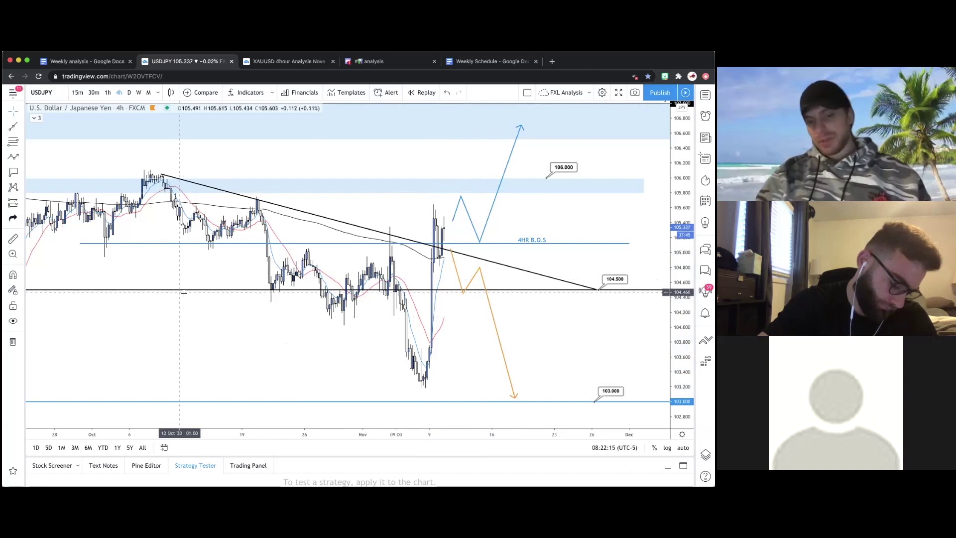
- Drag the orange path's middle point onto the 104.500 line and lower its pullback low
{"action": "left_click_drag", "start_coordinate": [484, 271], "coordinate": [485, 293]}
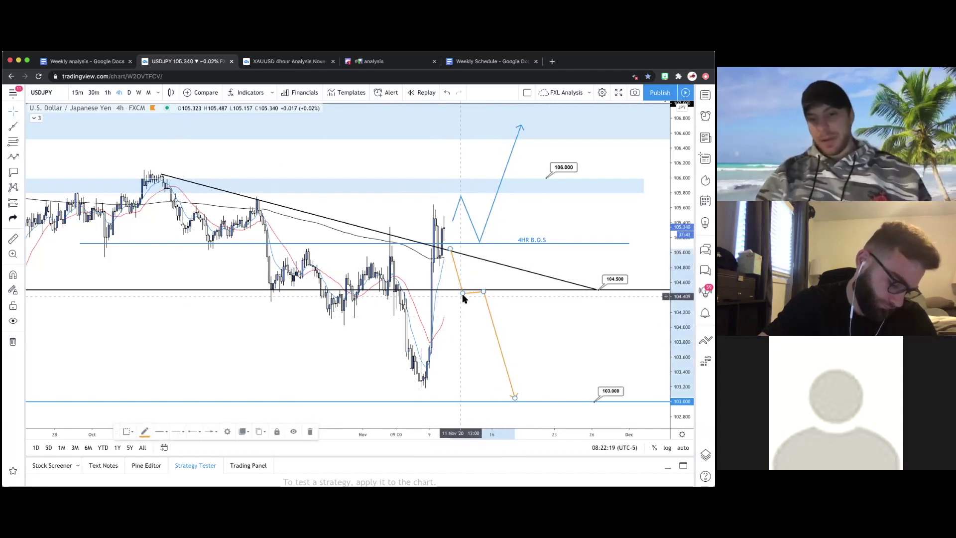
{"action": "left_click_drag", "start_coordinate": [473, 331], "coordinate": [473, 334]}
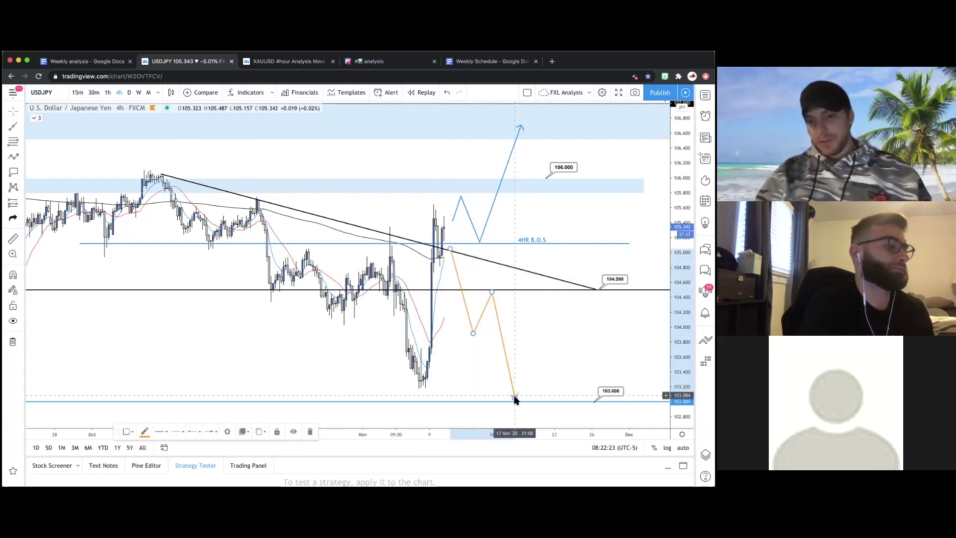
{"action": "left_click", "coordinate": [531, 391]}
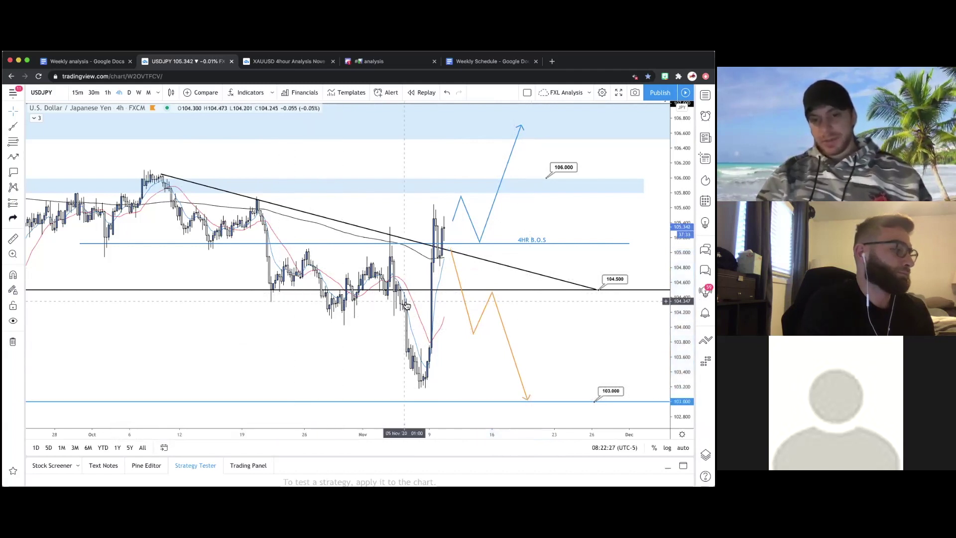
{"action": "left_click", "coordinate": [491, 292]}
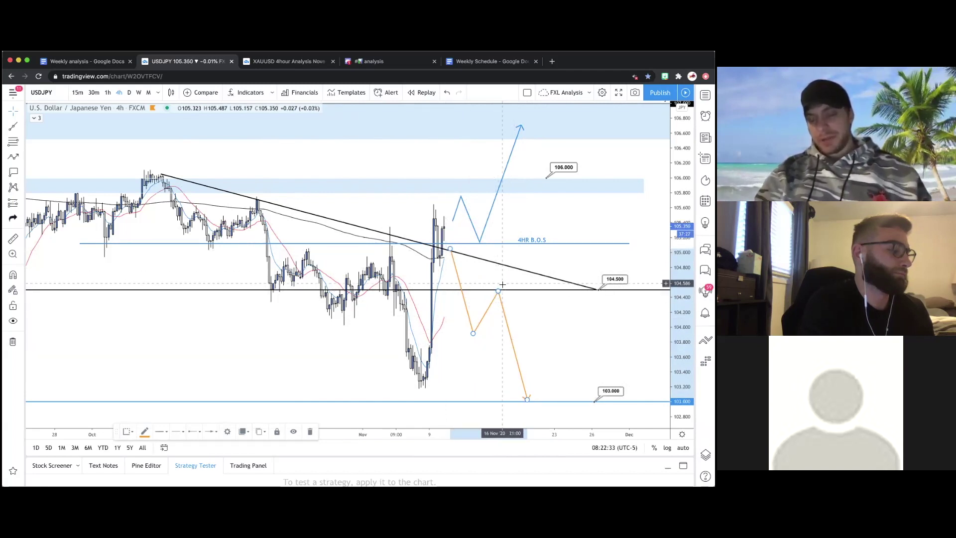
{"action": "mouse_move", "coordinate": [553, 386]}
{"action": "left_mouse_down"}
{"action": "mouse_move", "coordinate": [557, 371]}
{"action": "mouse_move", "coordinate": [555, 396]}
{"action": "left_mouse_up"}
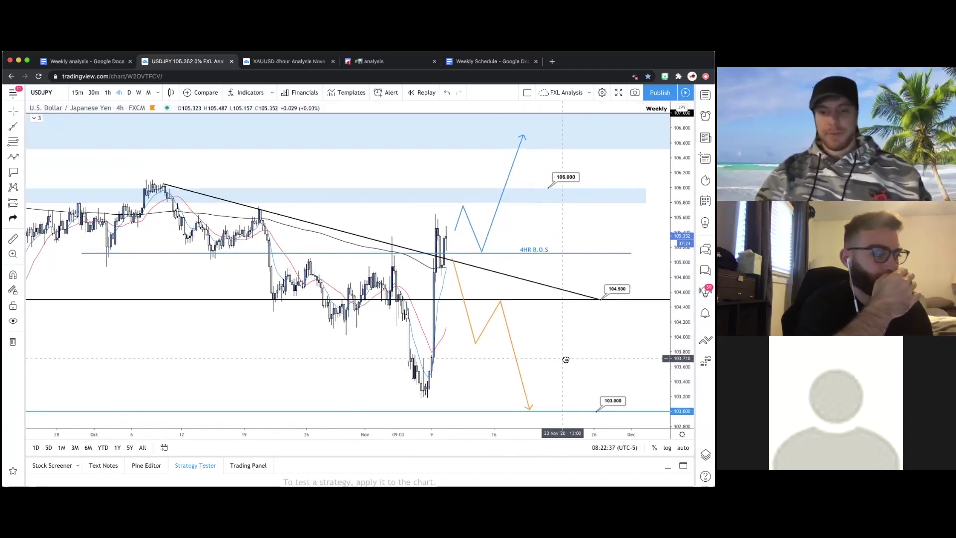
- Switch USDJPY to the daily timeframe and browse the recent daily candles
{"action": "left_click_drag", "start_coordinate": [566, 359], "coordinate": [571, 362]}
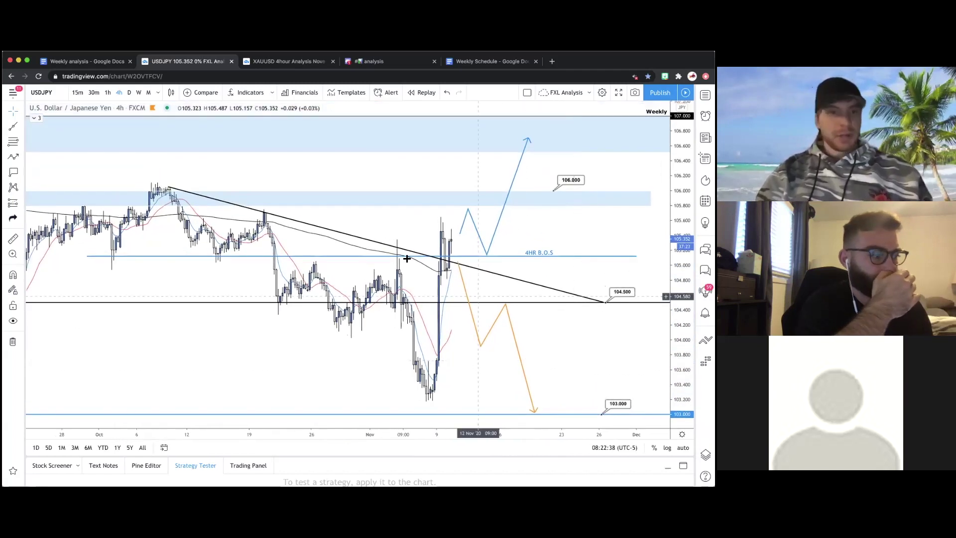
{"action": "left_click", "coordinate": [132, 93]}
{"action": "left_click_drag", "start_coordinate": [473, 203], "coordinate": [433, 199]}
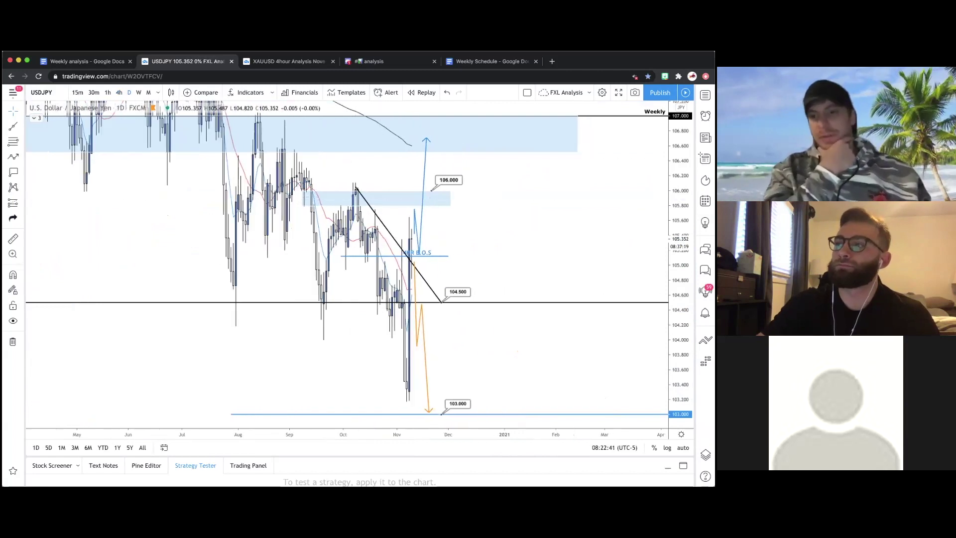
{"action": "left_click_drag", "start_coordinate": [680, 165], "coordinate": [681, 314]}
{"action": "scroll", "coordinate": [513, 297], "scroll_direction": "up", "scroll_amount": 2}
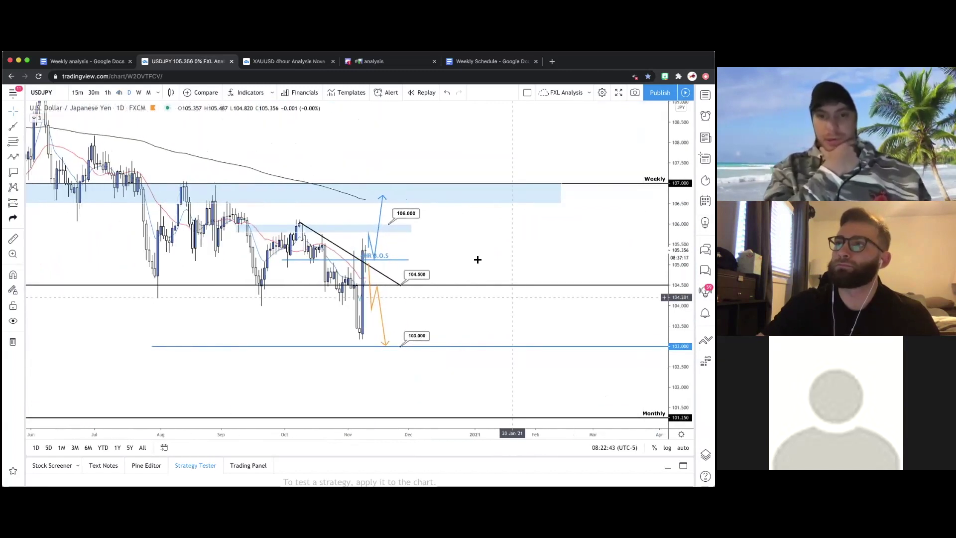
{"action": "scroll", "coordinate": [599, 262], "scroll_direction": "left", "scroll_amount": 10}
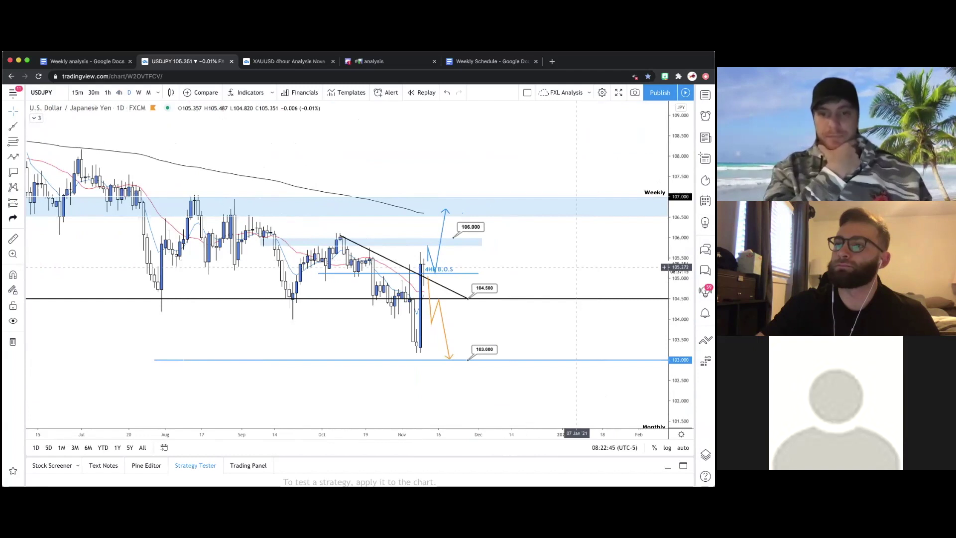
{"action": "scroll", "coordinate": [654, 267], "scroll_direction": "down", "scroll_amount": 1}
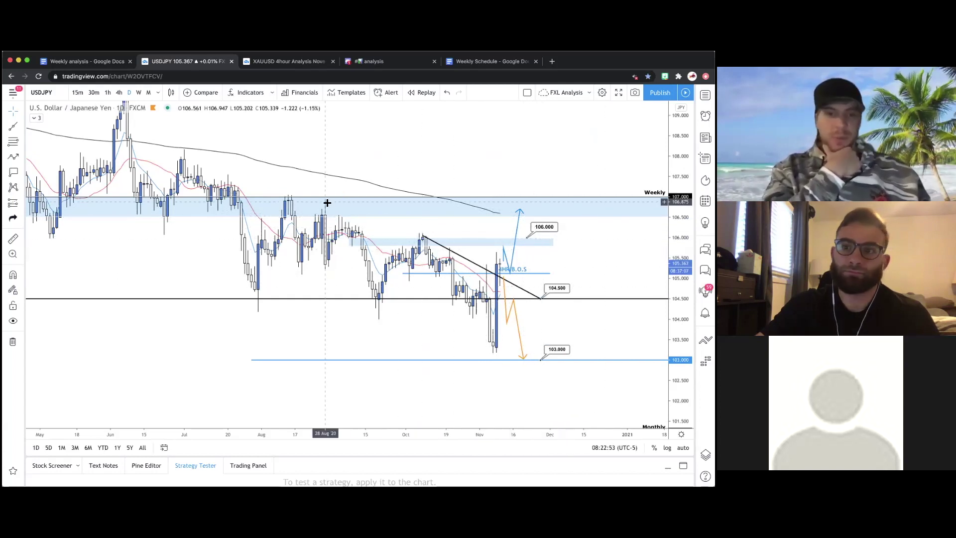
{"action": "scroll", "coordinate": [189, 248], "scroll_direction": "down", "scroll_amount": 2}
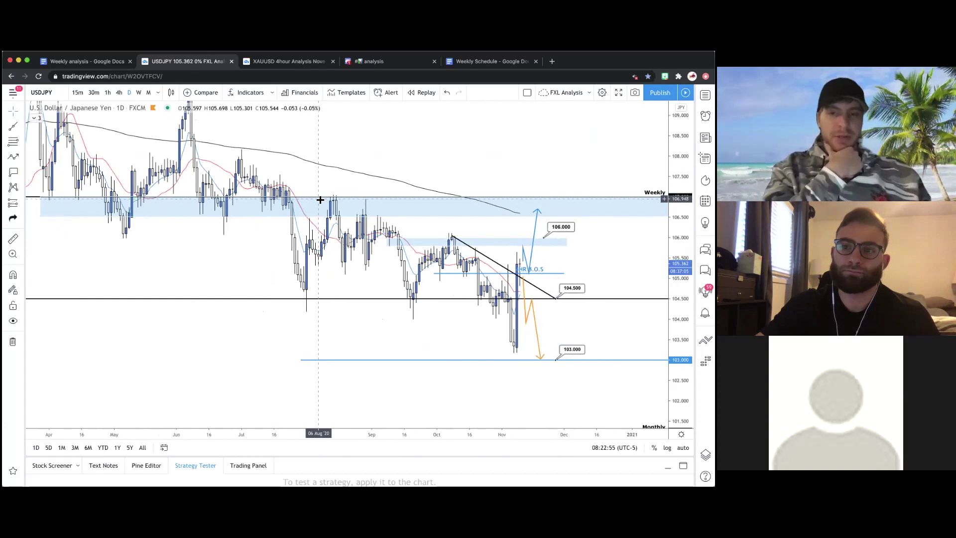
{"action": "scroll", "coordinate": [321, 200], "scroll_direction": "up", "scroll_amount": 1}
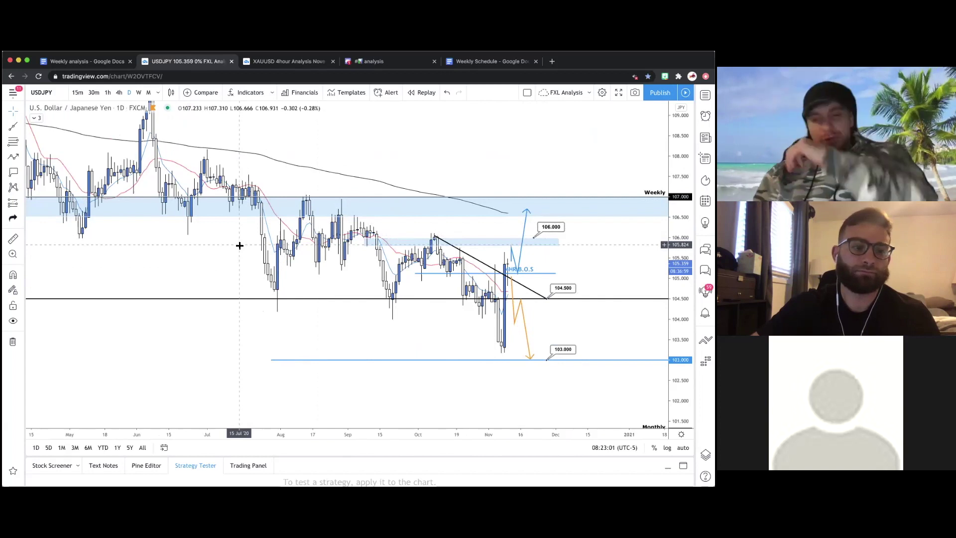
{"action": "scroll", "coordinate": [212, 250], "scroll_direction": "up", "scroll_amount": 2}
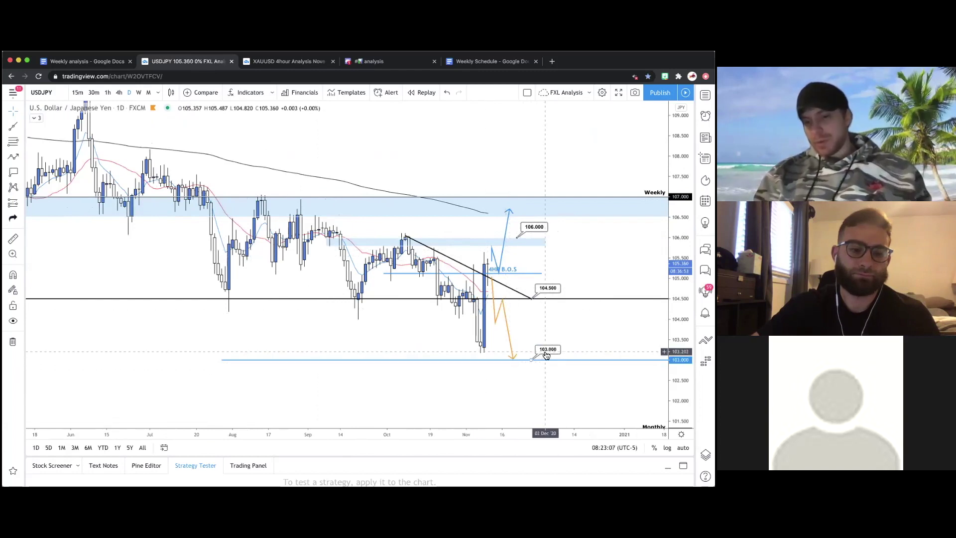
{"action": "scroll", "coordinate": [419, 325], "scroll_direction": "left", "scroll_amount": 3}
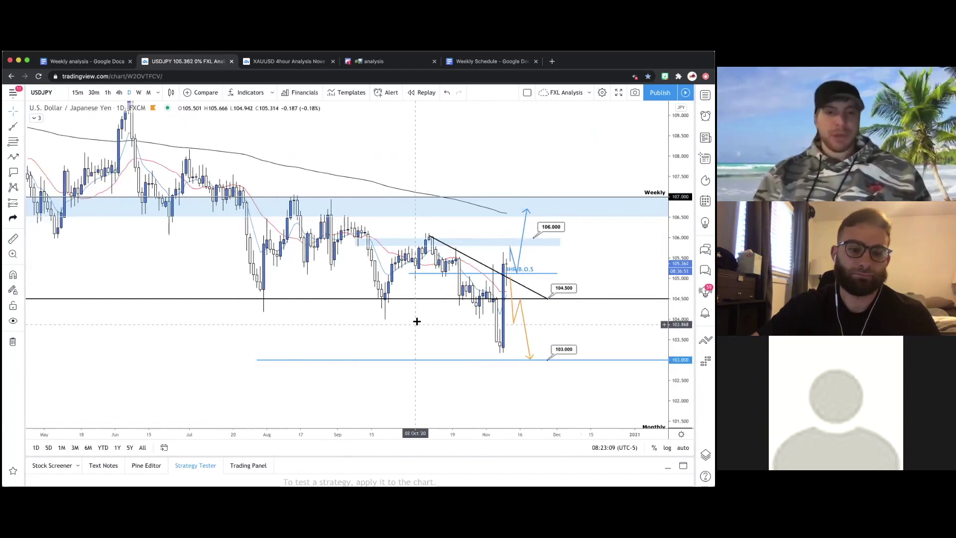
- Return USDJPY to the 4-hour timeframe, rescale it, and show the watch list with USDJPY details
{"action": "left_click", "coordinate": [117, 92]}
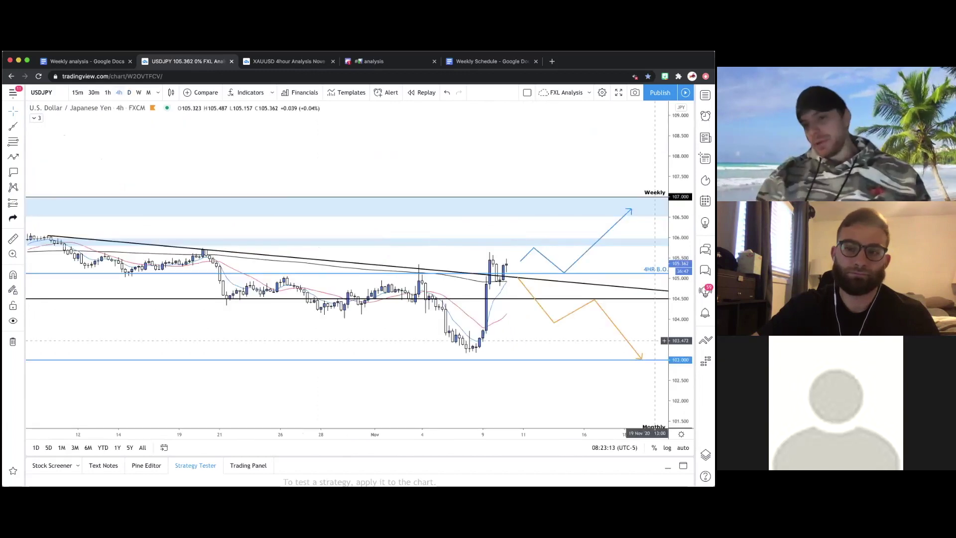
{"action": "left_click_drag", "start_coordinate": [681, 340], "coordinate": [680, 217]}
{"action": "scroll", "coordinate": [440, 244], "scroll_direction": "down", "scroll_amount": 2}
{"action": "left_click_drag", "start_coordinate": [403, 201], "coordinate": [326, 159]}
{"action": "scroll", "coordinate": [325, 159], "scroll_direction": "right", "scroll_amount": 3}
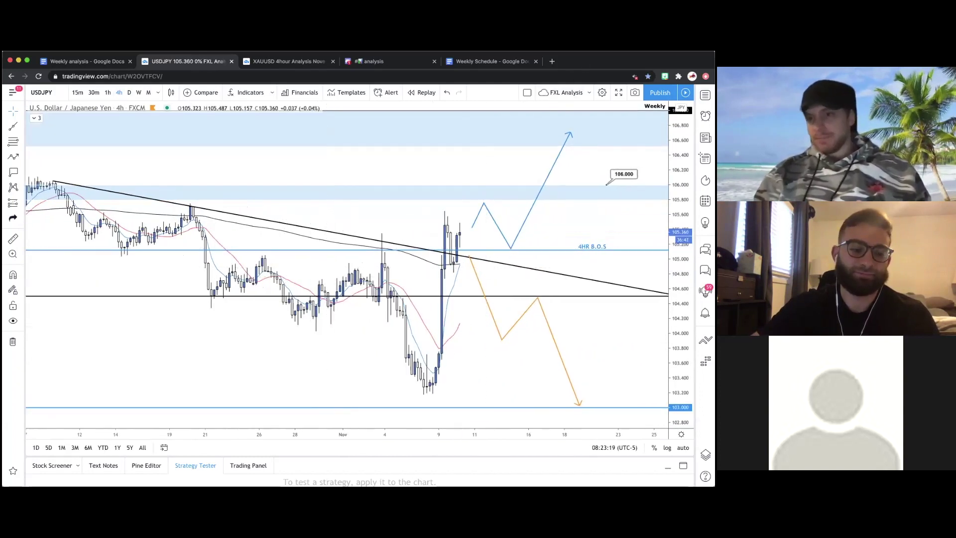
{"action": "left_click", "coordinate": [705, 95]}
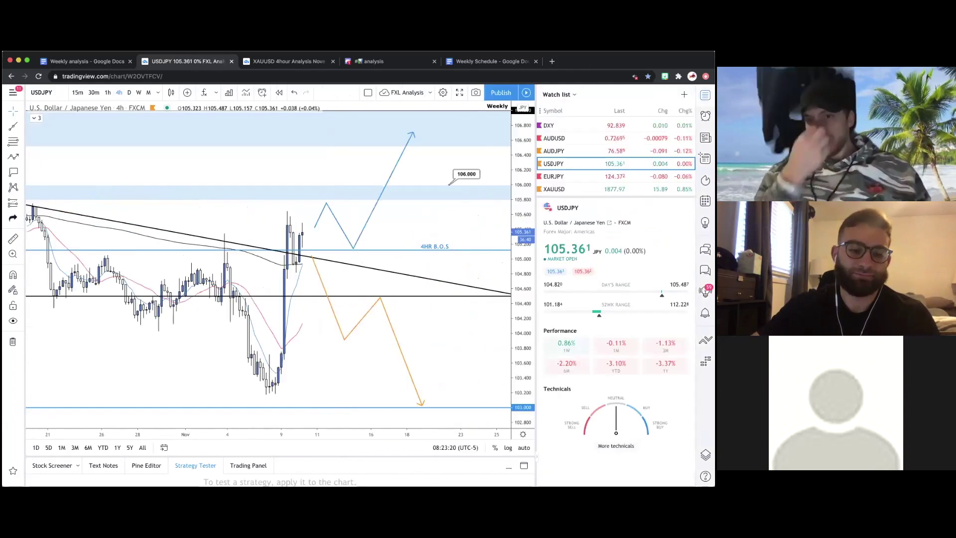
- Switch the chart to EURJPY and move it to reveal the Weekly zone
{"action": "left_click", "coordinate": [593, 177]}
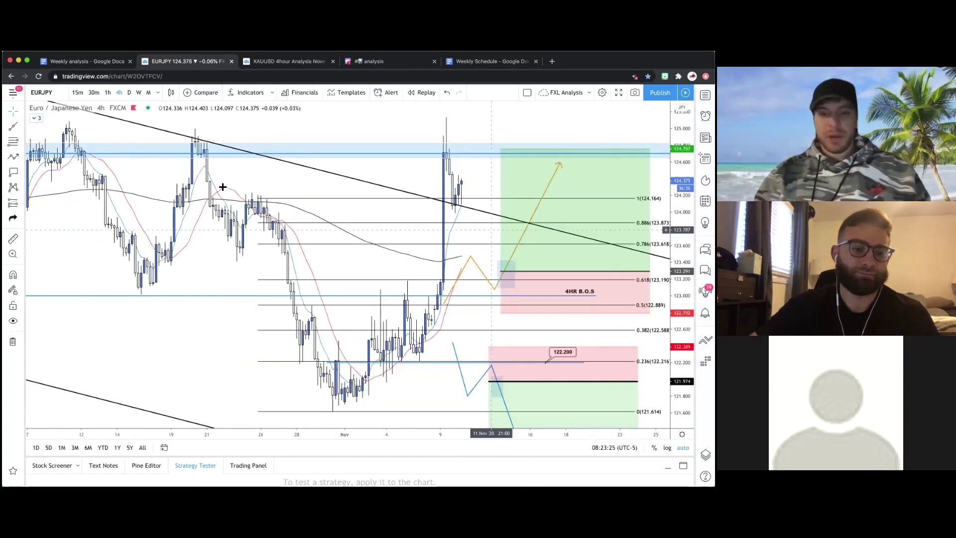
{"action": "scroll", "coordinate": [224, 349], "scroll_direction": "down", "scroll_amount": 5}
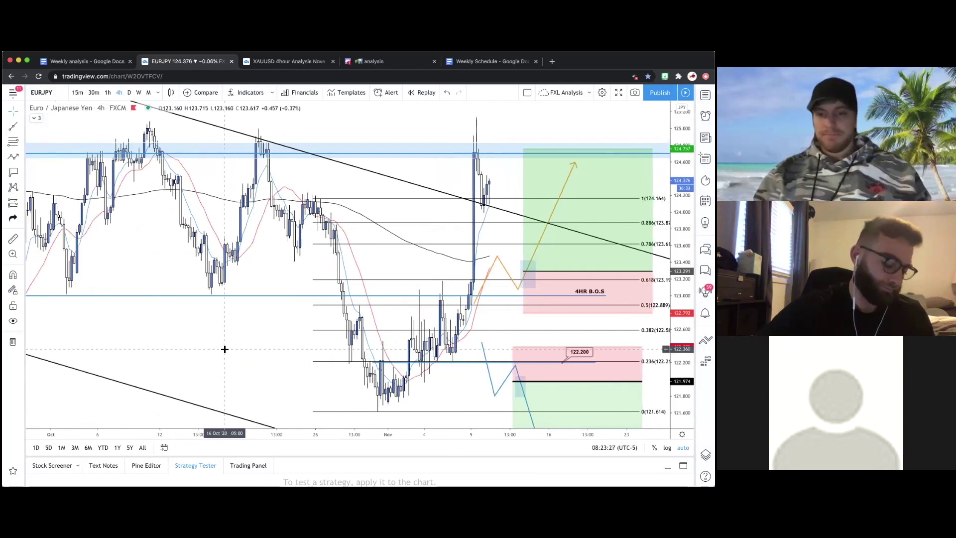
{"action": "scroll", "coordinate": [306, 339], "scroll_direction": "down", "scroll_amount": 4}
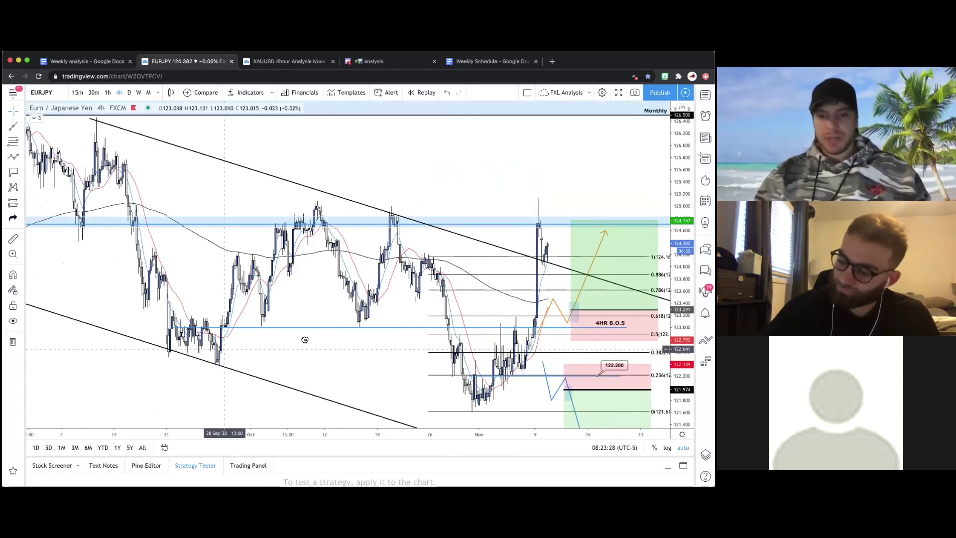
{"action": "left_click_drag", "start_coordinate": [682, 298], "coordinate": [616, 209]}
{"action": "scroll", "coordinate": [616, 210], "scroll_direction": "up", "scroll_amount": 3}
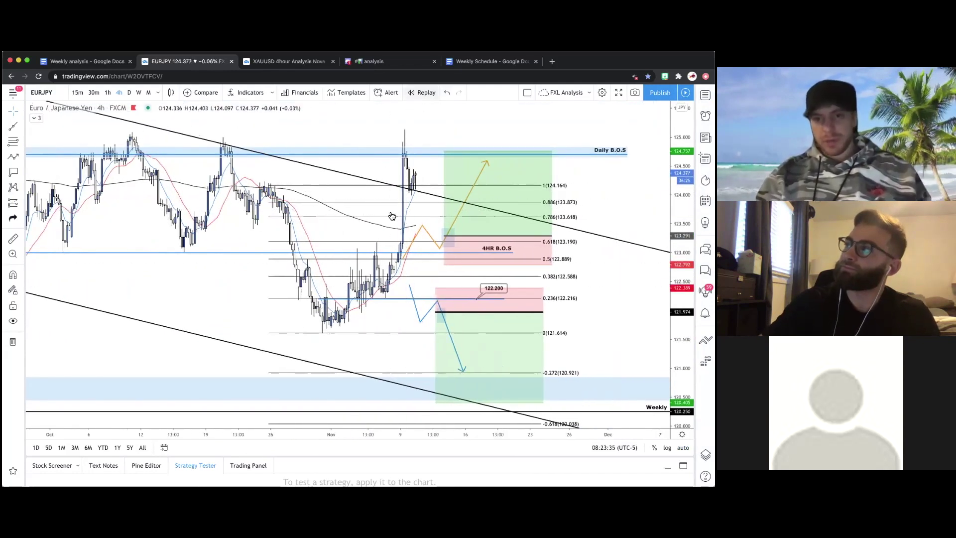
- Start bar replay from an earlier candle and step forward two candles
{"action": "left_click", "coordinate": [397, 234]}
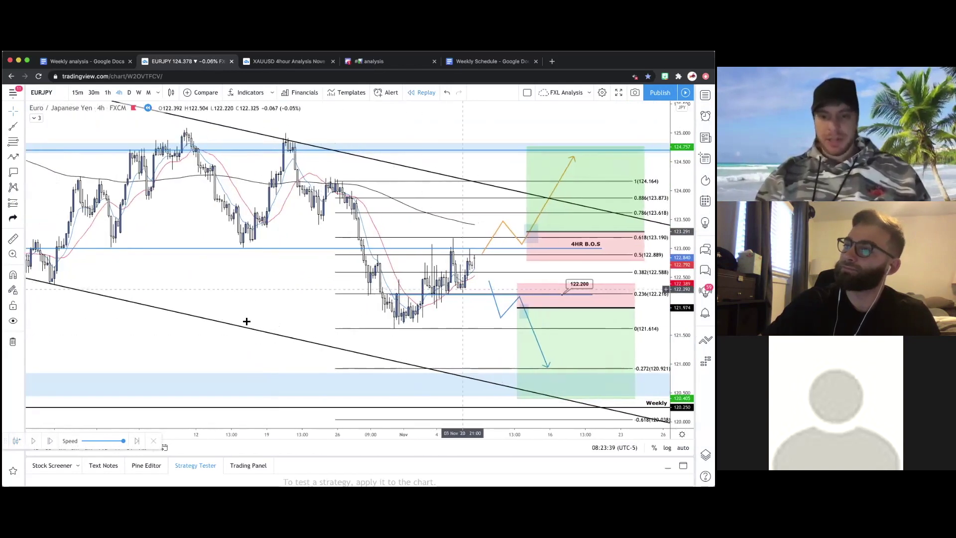
{"action": "left_click_drag", "start_coordinate": [252, 286], "coordinate": [207, 289]}
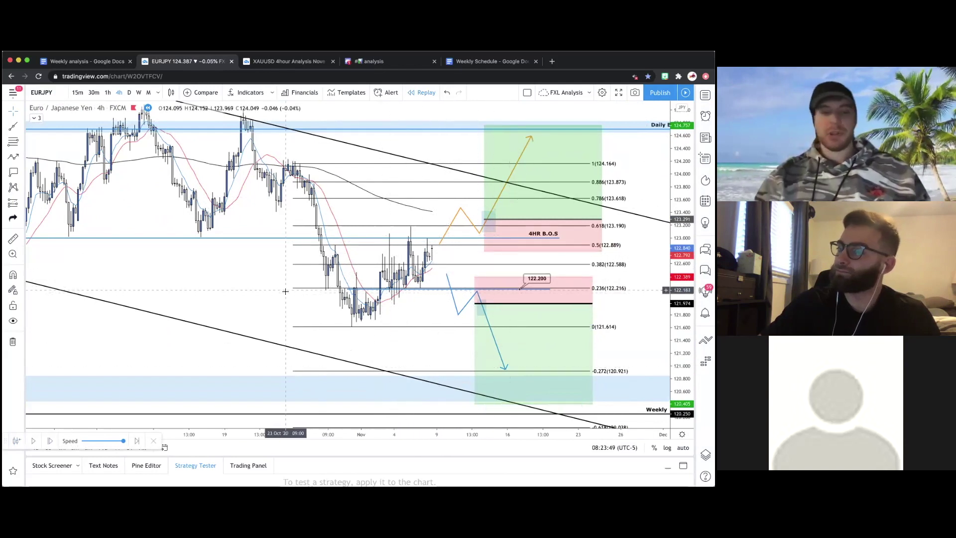
{"action": "left_click_drag", "start_coordinate": [287, 295], "coordinate": [315, 273]}
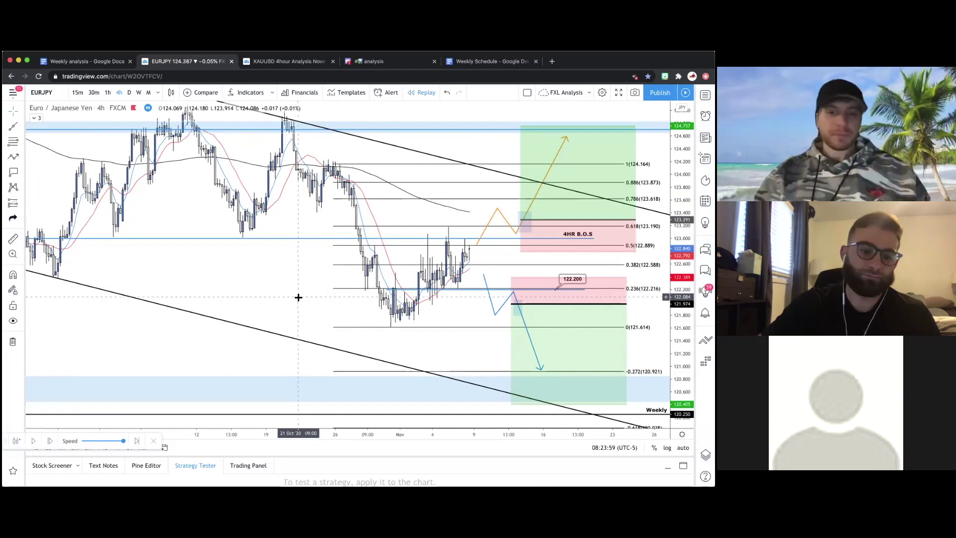
{"action": "left_click_drag", "start_coordinate": [296, 297], "coordinate": [274, 299]}
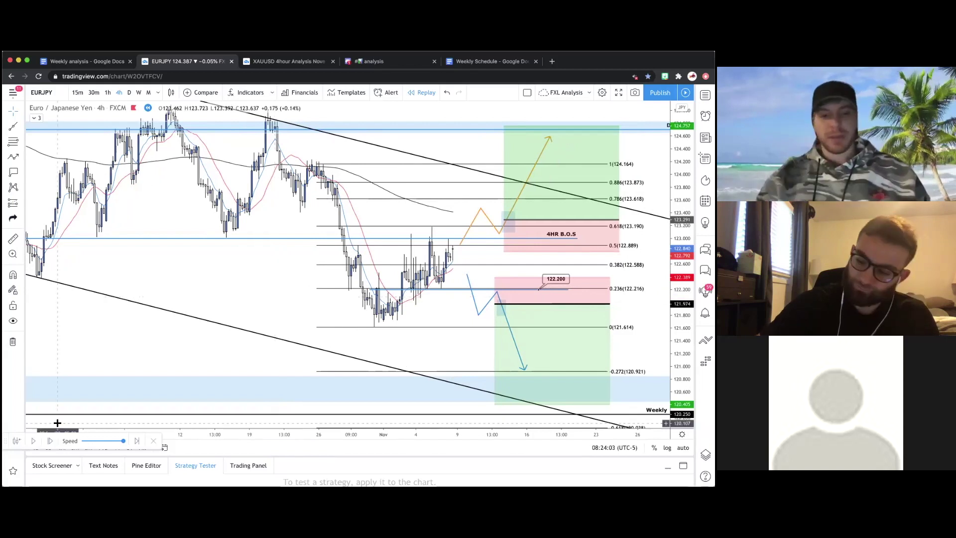
{"action": "left_click", "coordinate": [52, 443]}
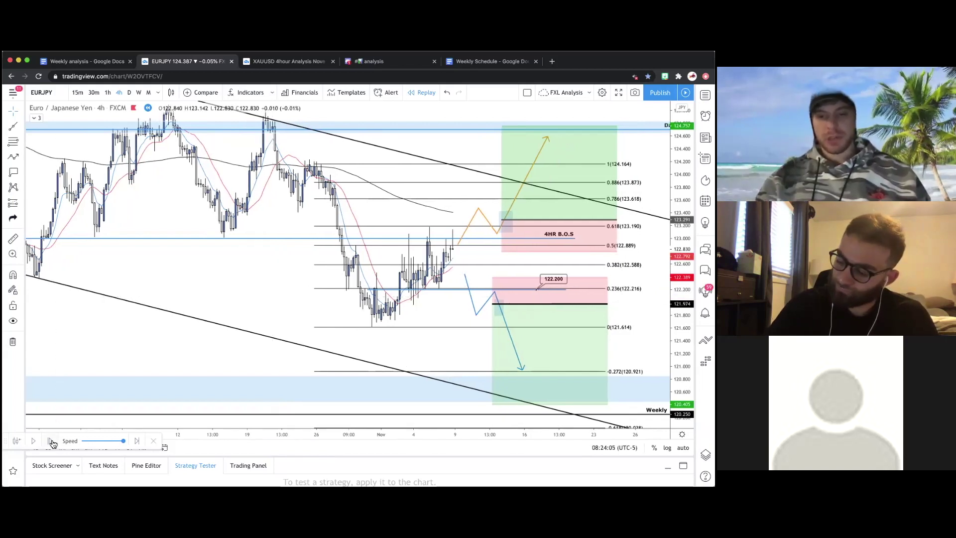
{"action": "left_click", "coordinate": [52, 443]}
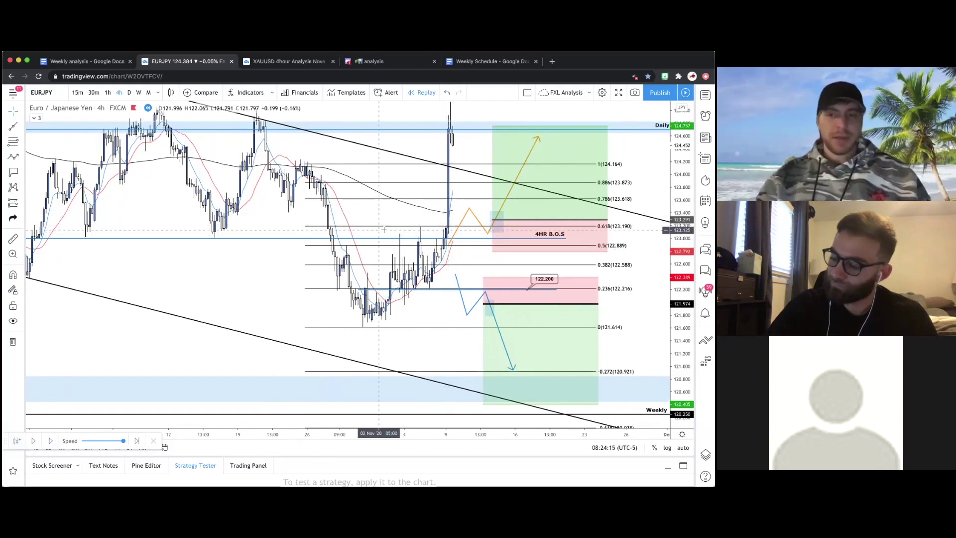
- Measure the move from the latest candle to resistance, then jump back to real-time data
{"action": "left_click", "coordinate": [444, 230], "text": "shift"}
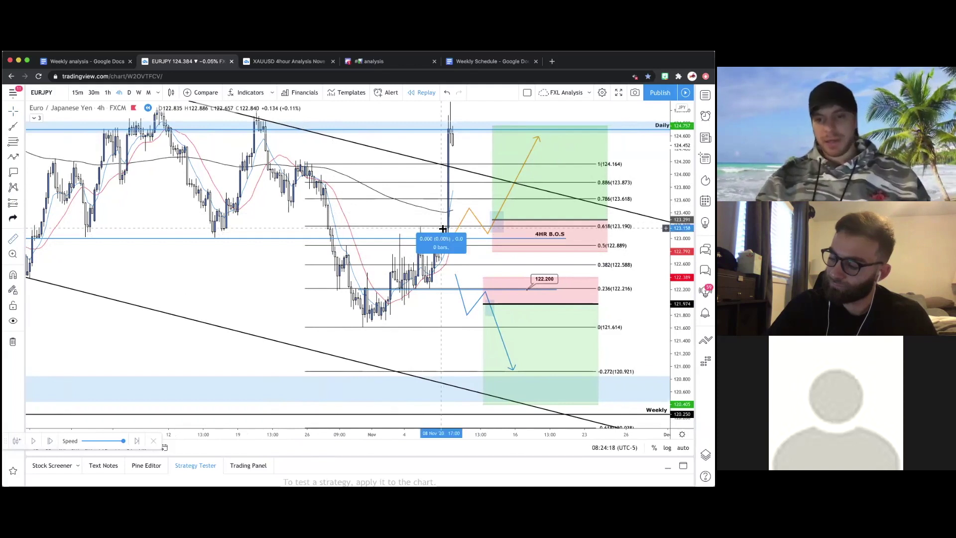
{"action": "left_click", "coordinate": [435, 129]}
{"action": "left_click_drag", "start_coordinate": [357, 153], "coordinate": [305, 204]}
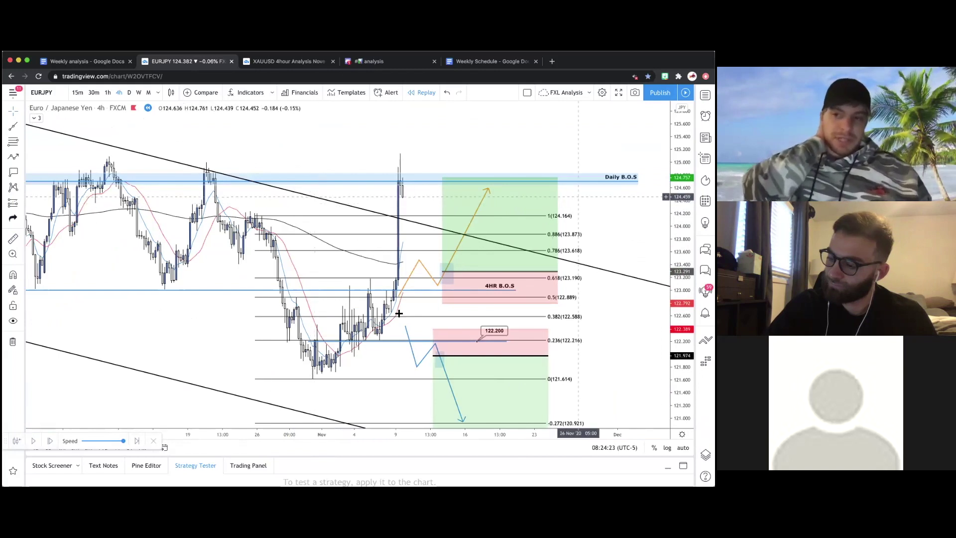
{"action": "left_click", "coordinate": [137, 441]}
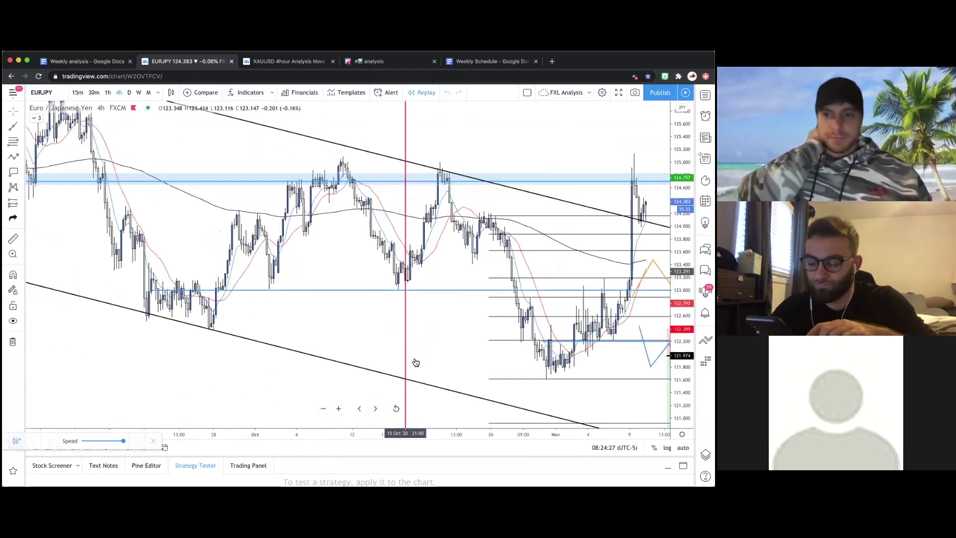
{"action": "left_click_drag", "start_coordinate": [416, 363], "coordinate": [284, 356]}
{"action": "right_click", "coordinate": [283, 356]}
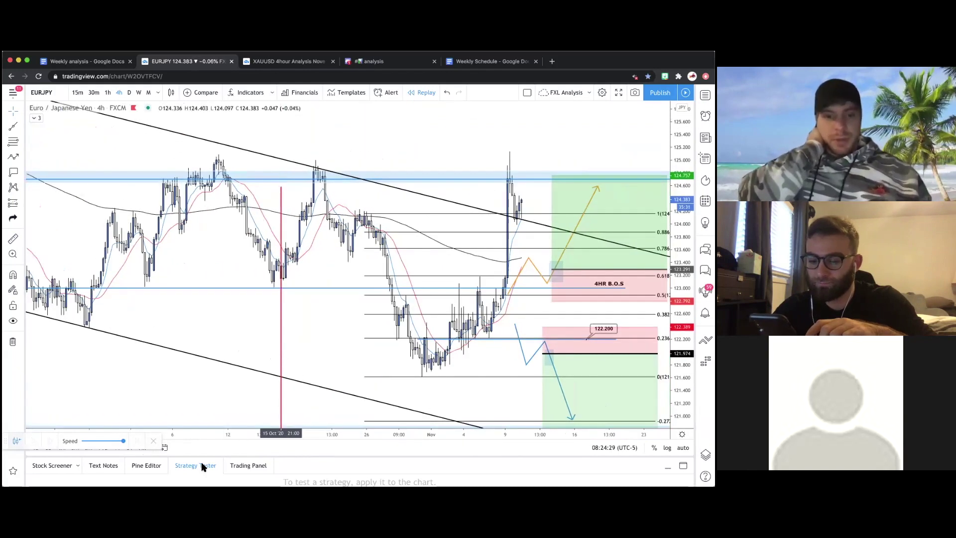
- Exit bar replay and zoom out to see more EURJPY 4h history
{"action": "left_click", "coordinate": [156, 441]}
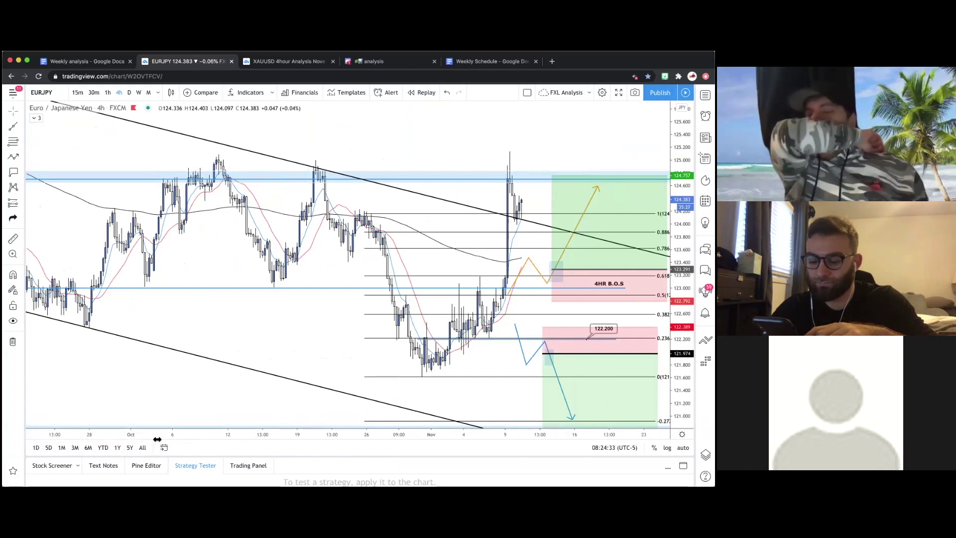
{"action": "left_click_drag", "start_coordinate": [325, 328], "coordinate": [233, 309]}
{"action": "scroll", "coordinate": [289, 321], "scroll_direction": "down", "scroll_amount": 1}
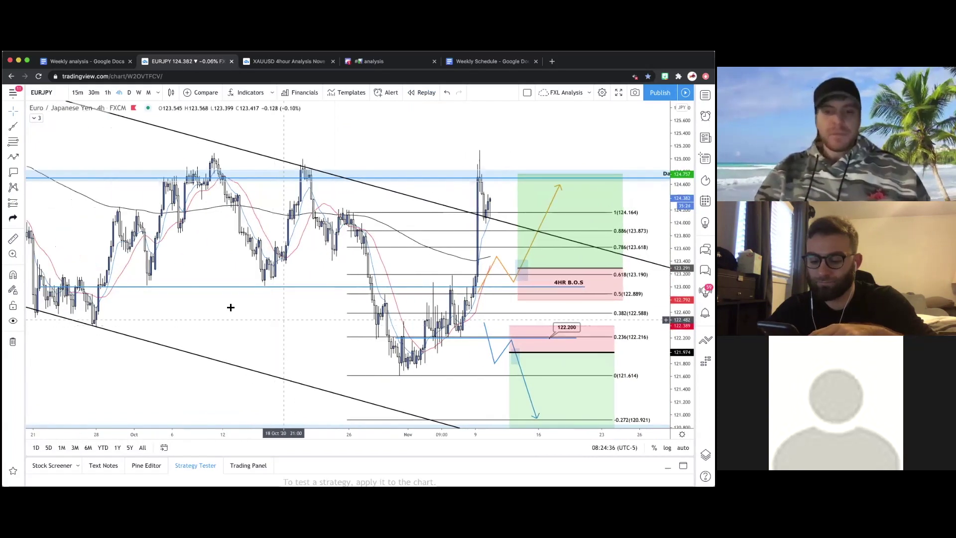
{"action": "scroll", "coordinate": [231, 307], "scroll_direction": "right", "scroll_amount": 2}
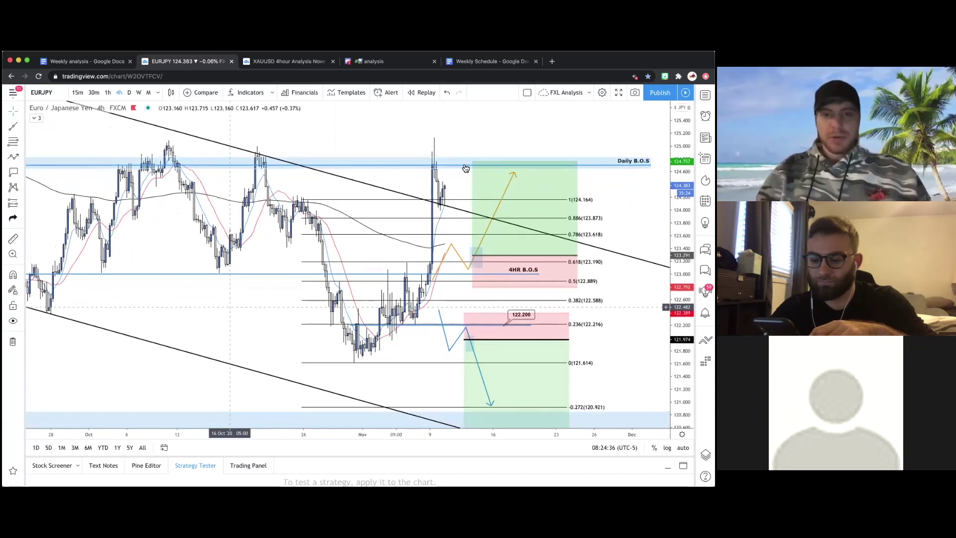
{"action": "scroll", "coordinate": [363, 141], "scroll_direction": "up", "scroll_amount": 1}
{"action": "scroll", "coordinate": [387, 136], "scroll_direction": "down", "scroll_amount": 2}
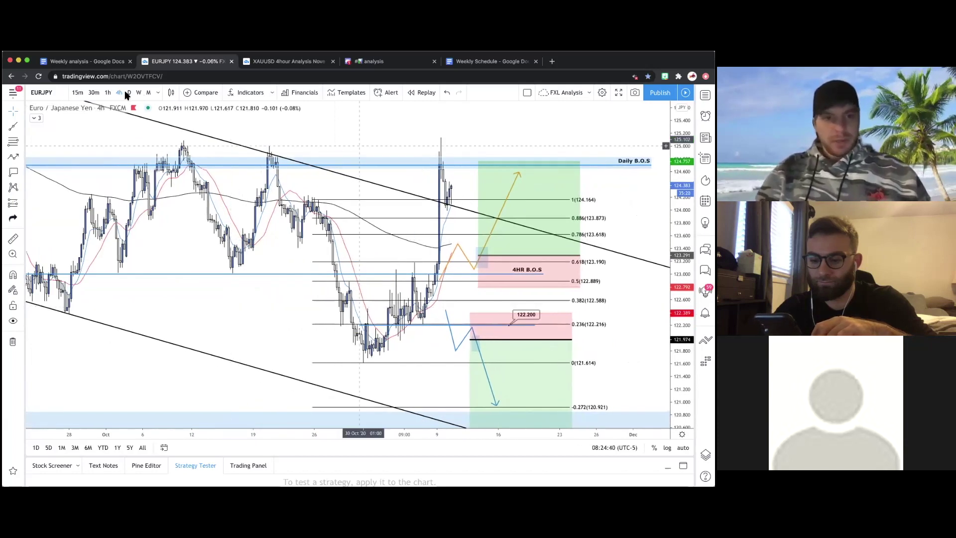
{"action": "scroll", "coordinate": [386, 135], "scroll_direction": "left", "scroll_amount": 2}
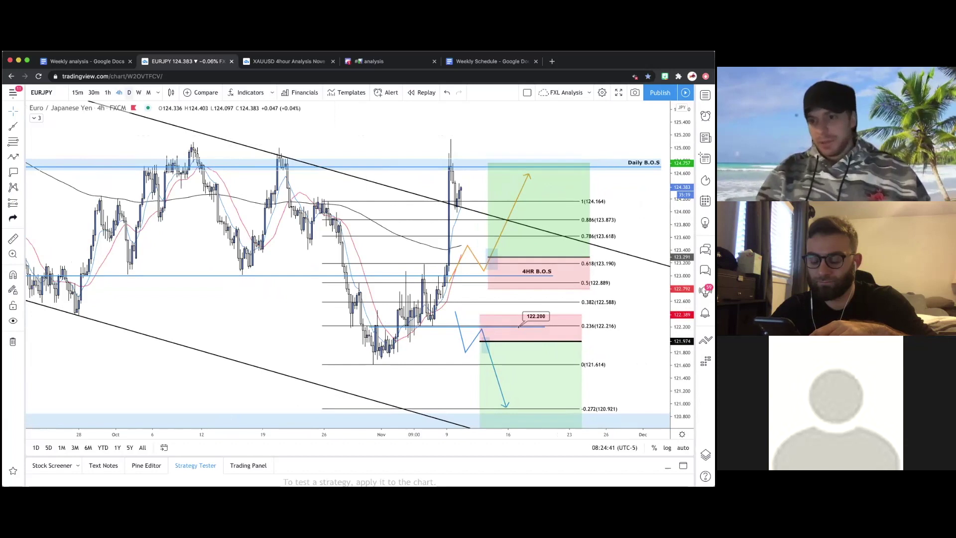
- Switch EURJPY to the daily timeframe and select the long-position drawing
{"action": "left_click", "coordinate": [129, 92]}
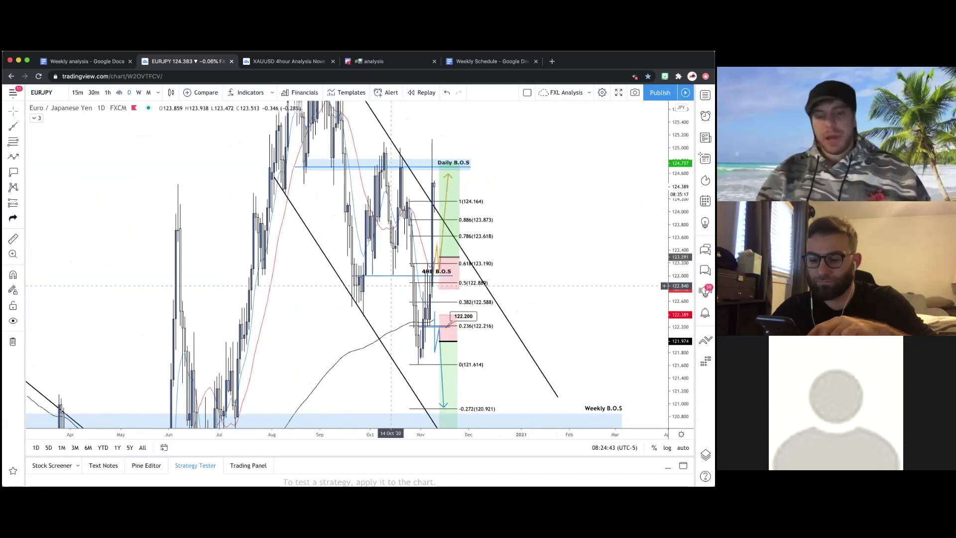
{"action": "scroll", "coordinate": [499, 223], "scroll_direction": "up", "scroll_amount": 3}
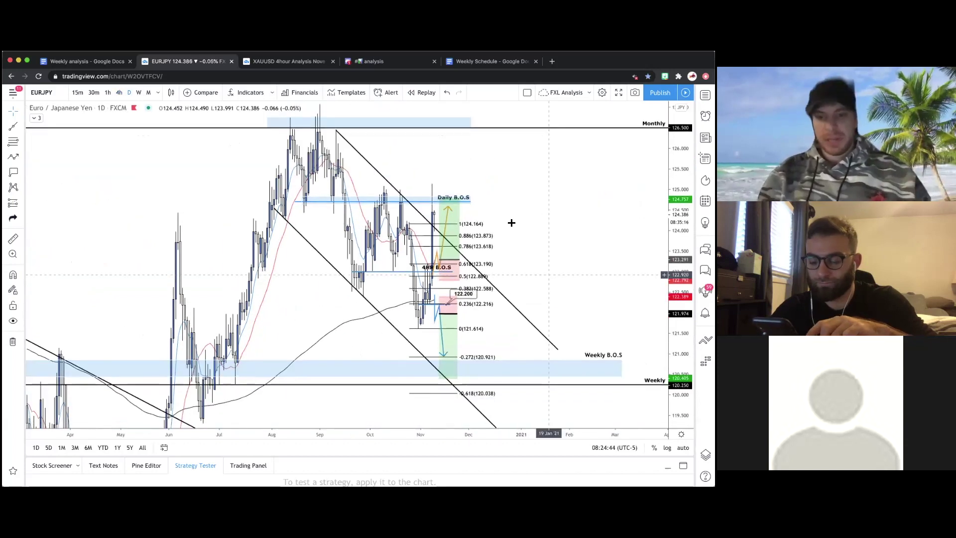
{"action": "scroll", "coordinate": [500, 223], "scroll_direction": "up", "scroll_amount": 3}
{"action": "left_click", "coordinate": [495, 233]}
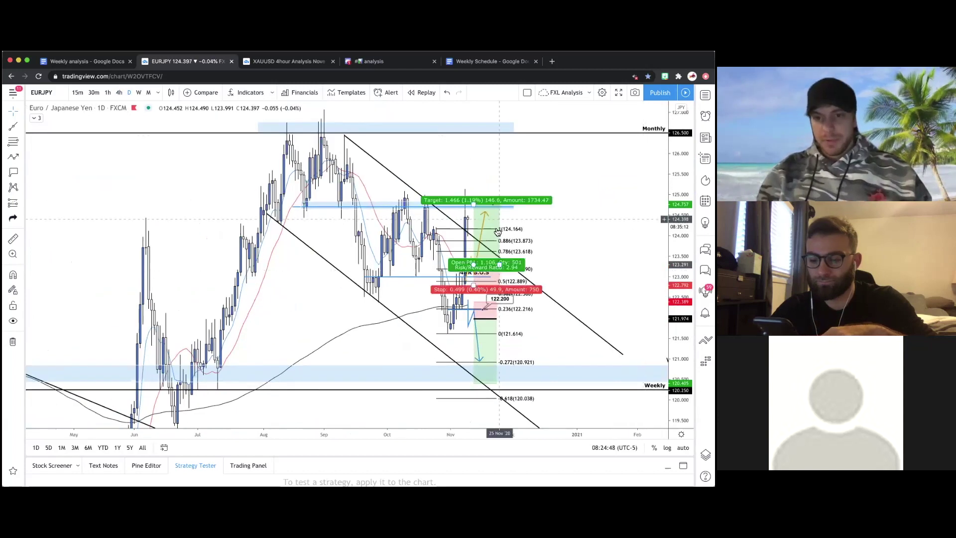
- Delete the long and short position boxes, Fibonacci retracement and blue projection arrow from EURJPY daily
{"action": "key", "text": "Delete"}
{"action": "left_click", "coordinate": [469, 325]}
{"action": "key", "text": "Delete"}
{"action": "left_click", "coordinate": [493, 228]}
{"action": "key", "text": "Delete"}
{"action": "left_click", "coordinate": [469, 324]}
{"action": "key", "text": "Delete"}
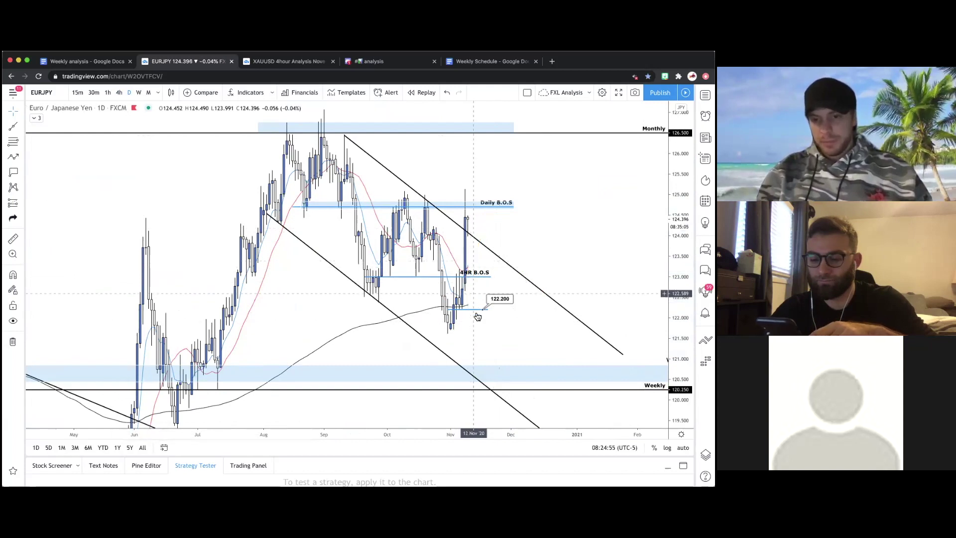
{"action": "left_click_drag", "start_coordinate": [502, 307], "coordinate": [535, 346]}
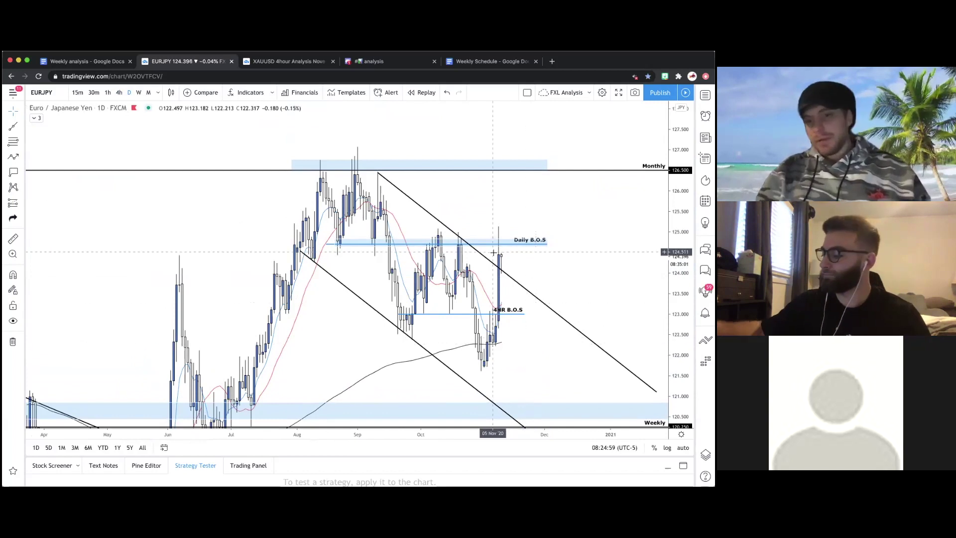
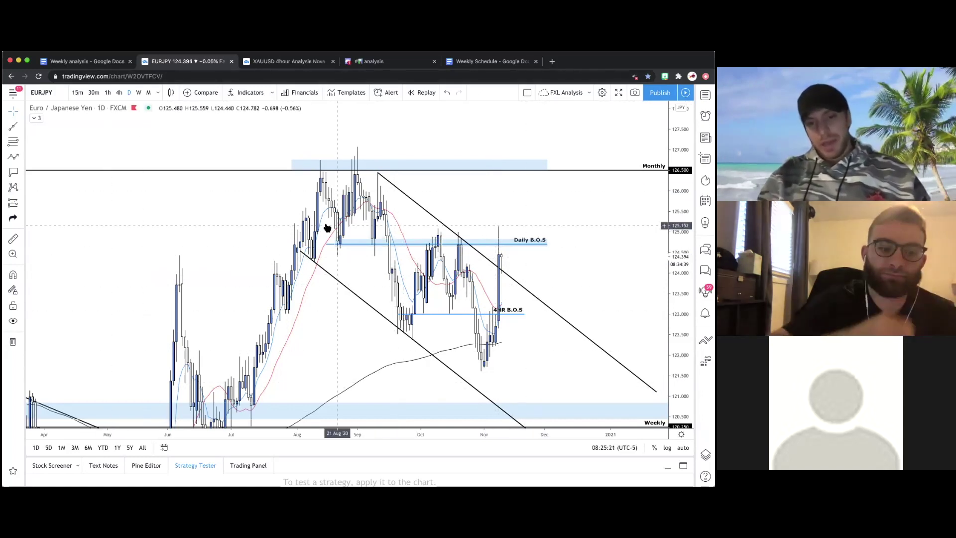
- Switch EURJPY to 4h candles, zoom out twice, and frame the September–November price action
{"action": "left_click", "coordinate": [120, 93]}
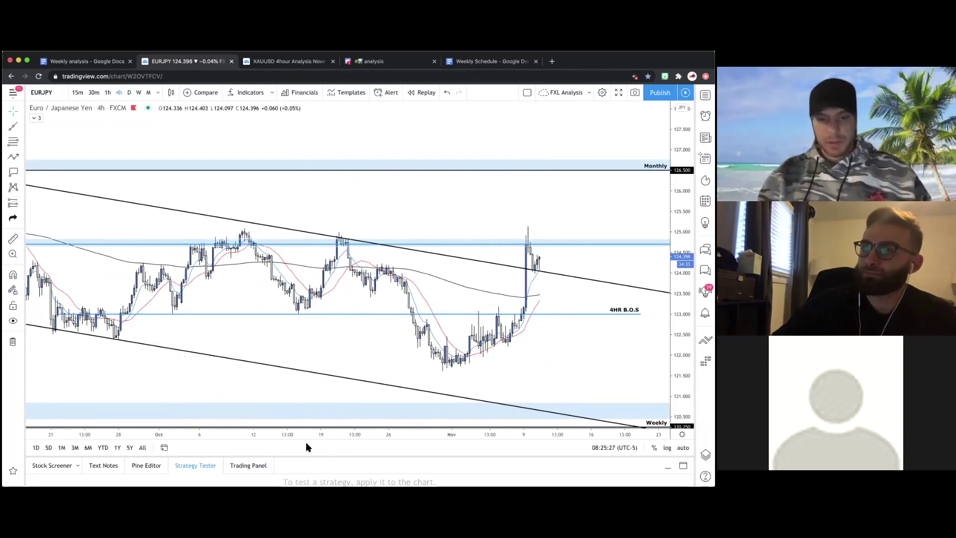
{"action": "left_click", "coordinate": [327, 406]}
{"action": "left_click", "coordinate": [326, 406]}
{"action": "left_click_drag", "start_coordinate": [607, 355], "coordinate": [485, 354]}
{"action": "scroll", "coordinate": [485, 354], "scroll_direction": "up", "scroll_amount": 3}
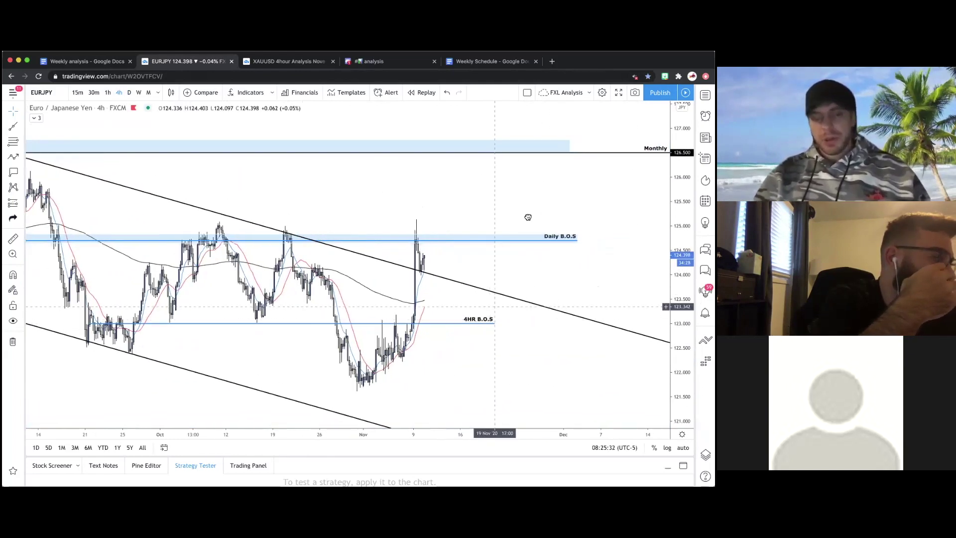
{"action": "scroll", "coordinate": [528, 215], "scroll_direction": "left", "scroll_amount": 5}
{"action": "scroll", "coordinate": [443, 204], "scroll_direction": "right", "scroll_amount": 5}
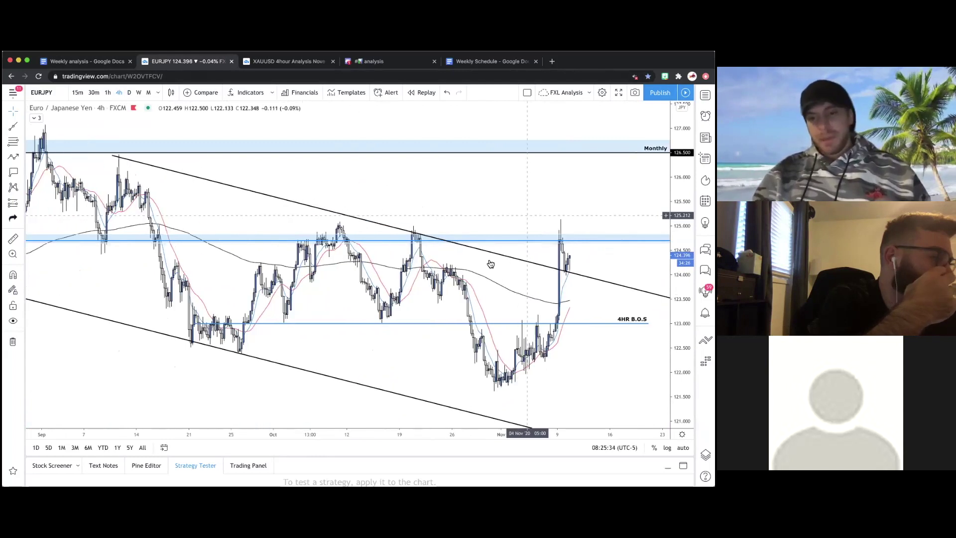
{"action": "scroll", "coordinate": [498, 283], "scroll_direction": "right", "scroll_amount": 1}
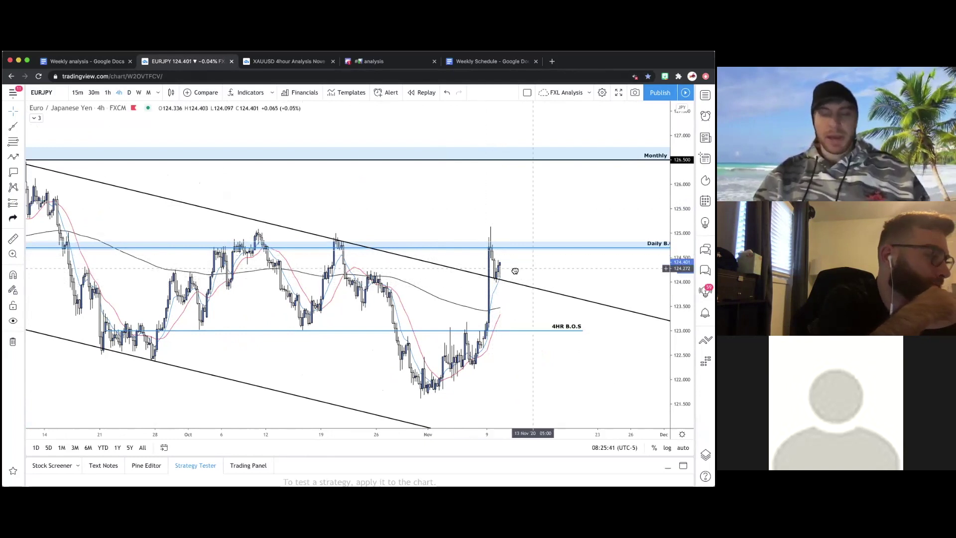
{"action": "scroll", "coordinate": [513, 269], "scroll_direction": "right", "scroll_amount": 2}
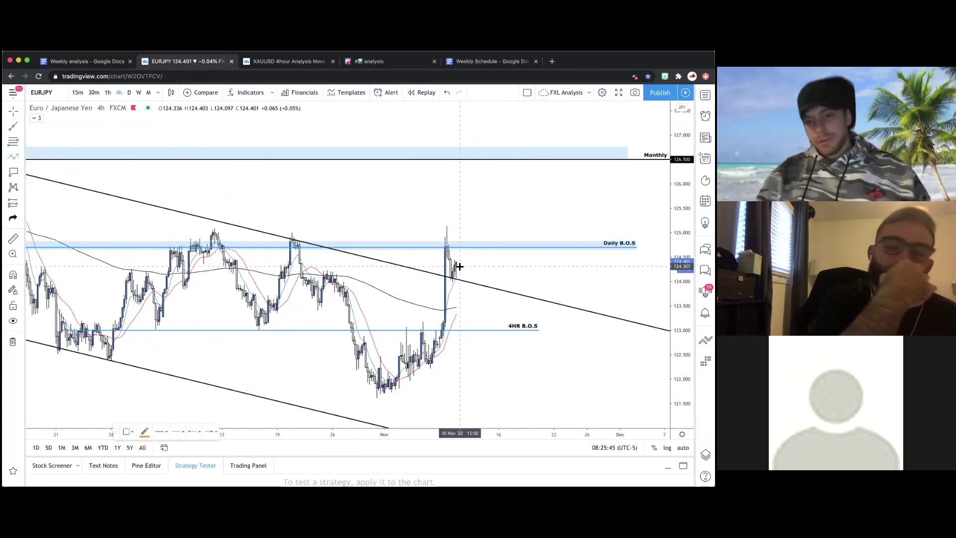
- Draw a blue path from the peak via a Daily B.O.S pullback up to the Monthly zone
{"action": "left_click", "coordinate": [477, 215]}
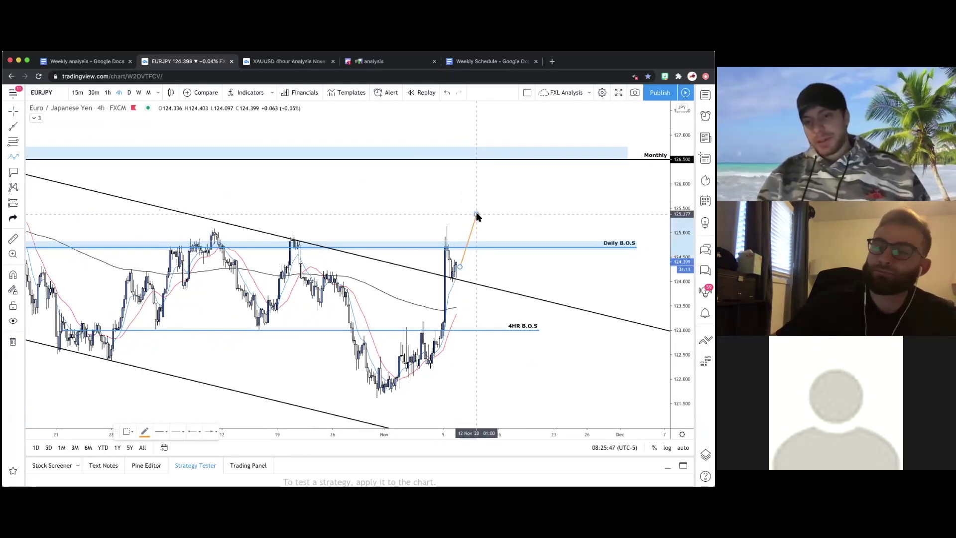
{"action": "left_click", "coordinate": [495, 246]}
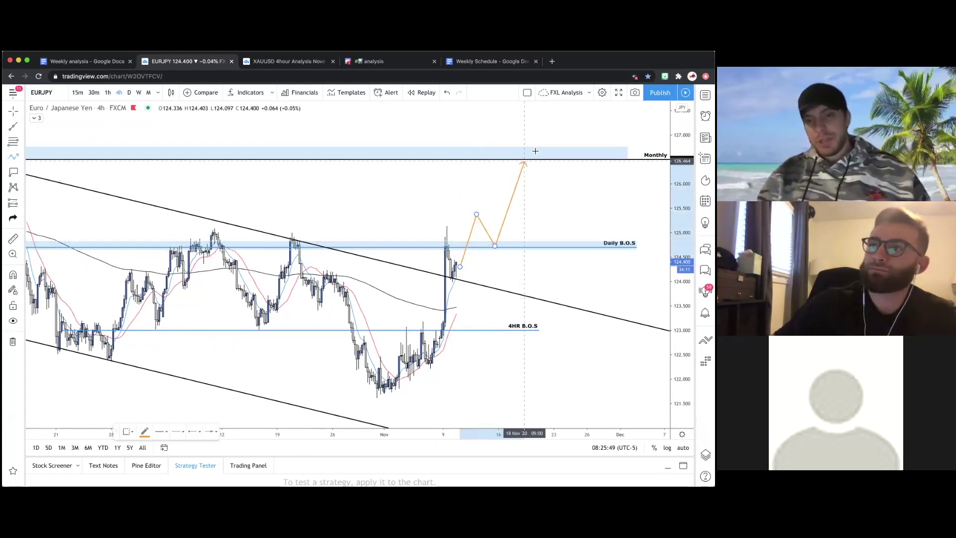
{"action": "double_click", "coordinate": [534, 151]}
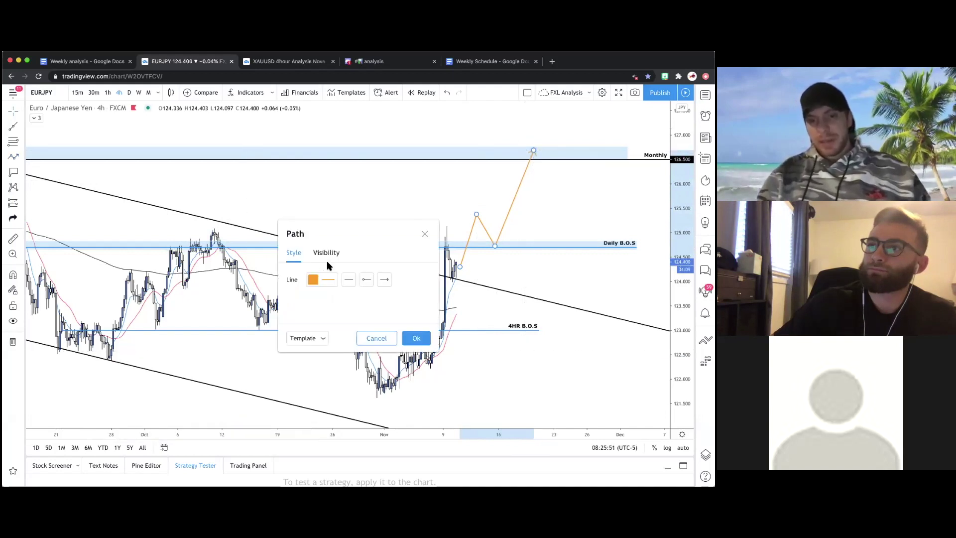
{"action": "left_click", "coordinate": [328, 281]}
{"action": "left_click", "coordinate": [374, 308]}
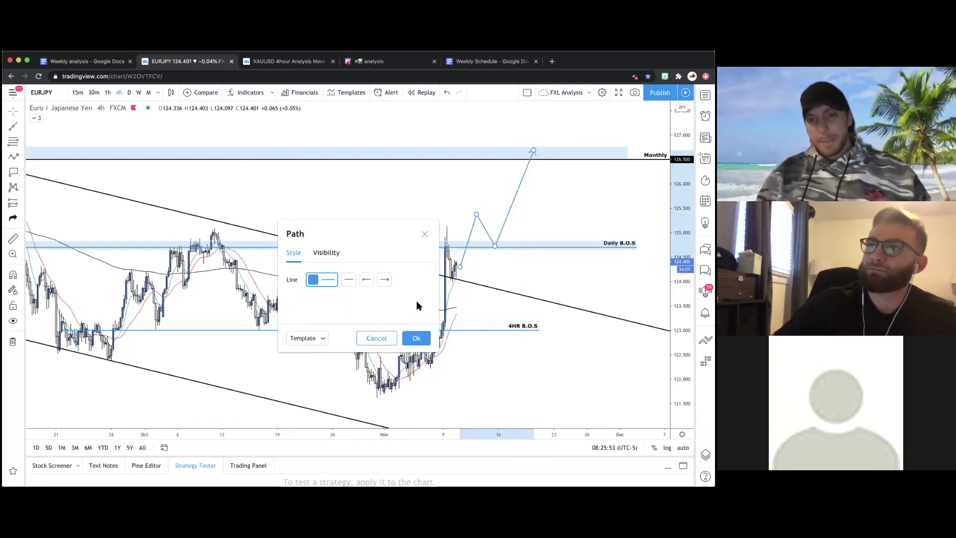
{"action": "left_click", "coordinate": [417, 339]}
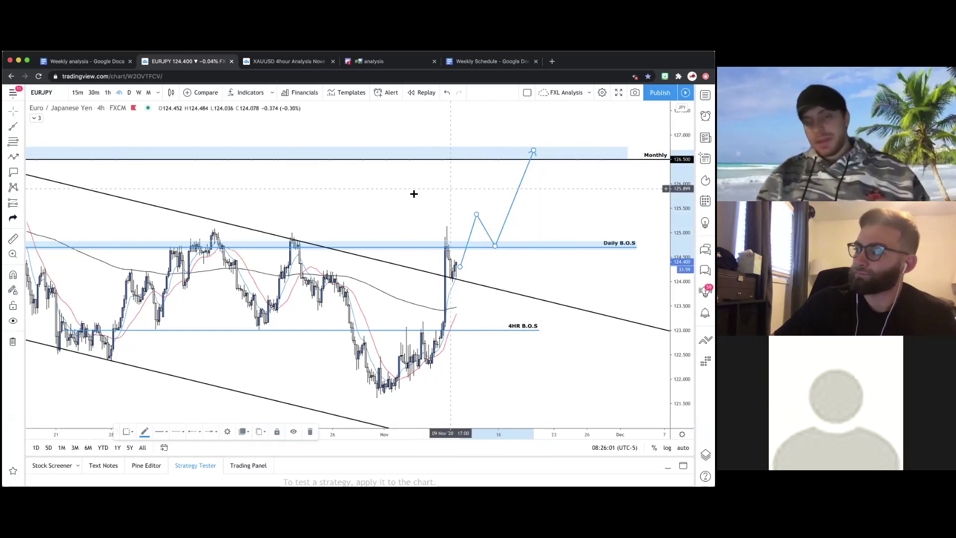
- Place a long position near the Daily B.O.S with target at the Monthly zone and a tighter stop
{"action": "mouse_move", "coordinate": [377, 205]}
{"action": "left_mouse_down"}
{"action": "mouse_move", "coordinate": [456, 203]}
{"action": "mouse_move", "coordinate": [401, 204]}
{"action": "left_mouse_up"}
{"action": "left_click", "coordinate": [22, 204]}
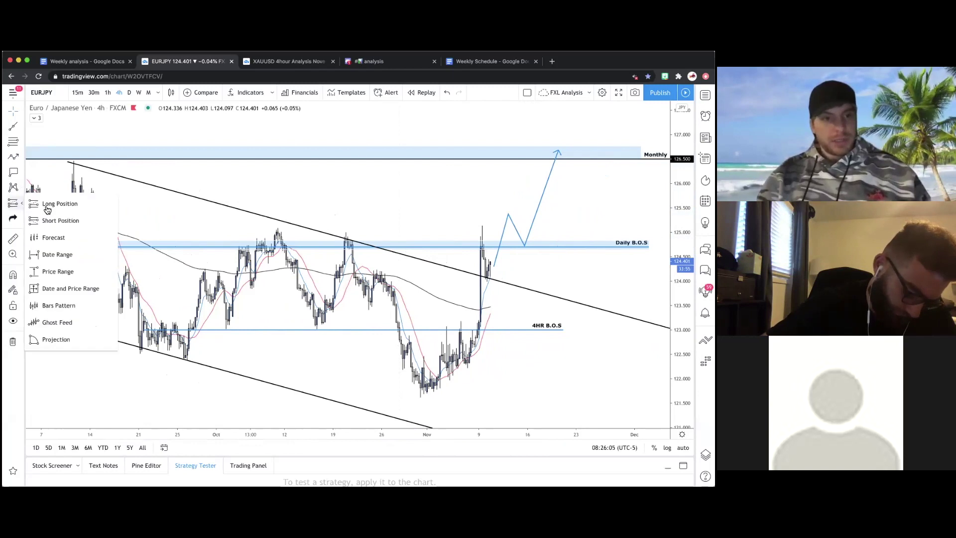
{"action": "left_click", "coordinate": [47, 209]}
{"action": "left_click", "coordinate": [528, 231]}
{"action": "left_click_drag", "start_coordinate": [530, 184], "coordinate": [528, 152]}
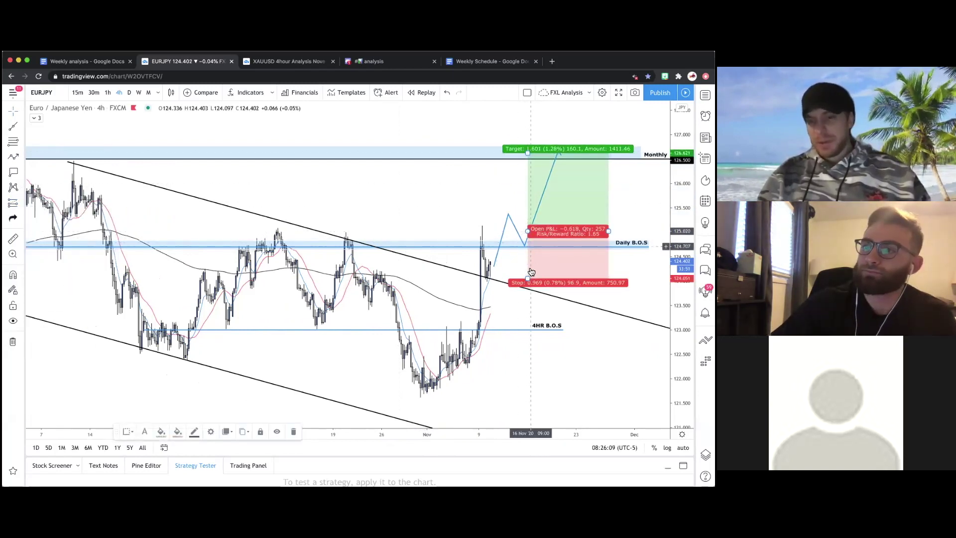
{"action": "left_click_drag", "start_coordinate": [528, 277], "coordinate": [527, 256]}
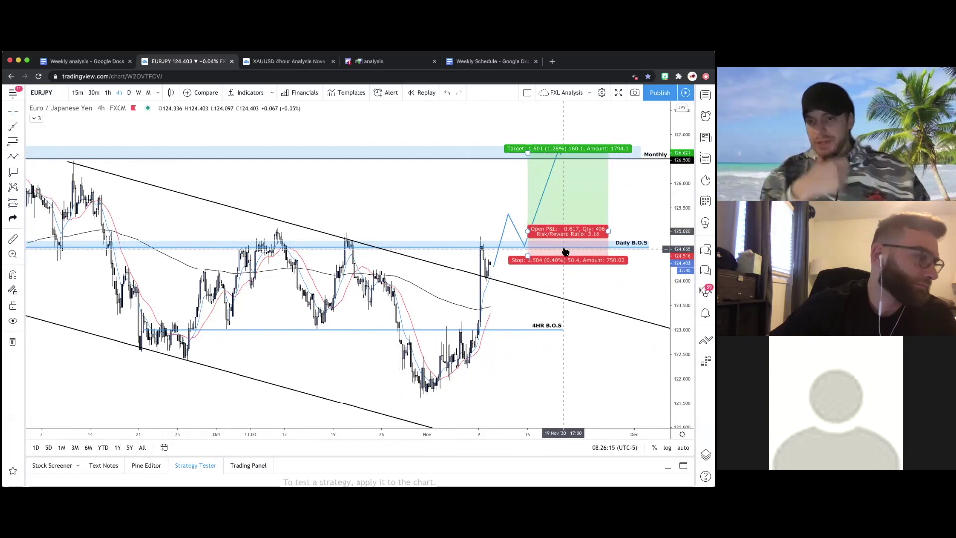
{"action": "left_click", "coordinate": [405, 205]}
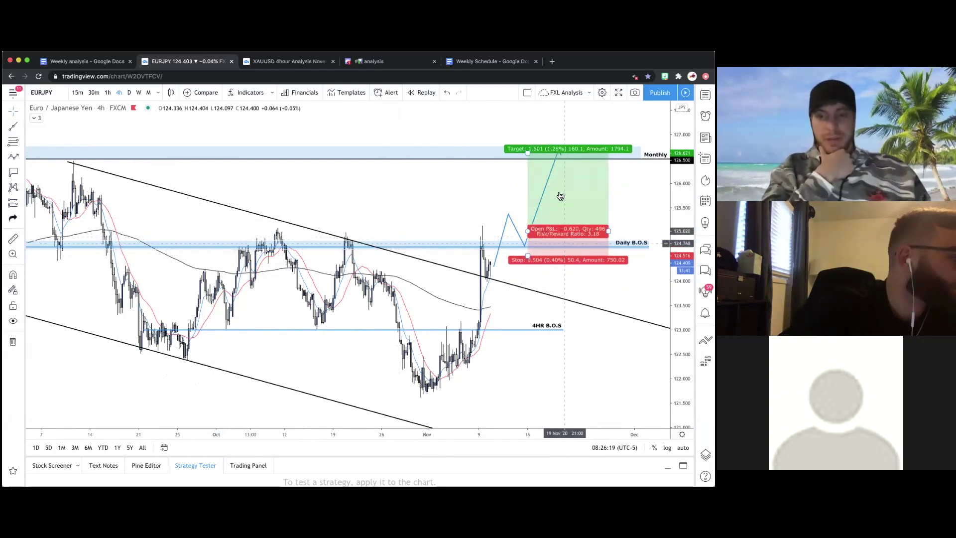
{"action": "left_click_drag", "start_coordinate": [557, 222], "coordinate": [543, 222]}
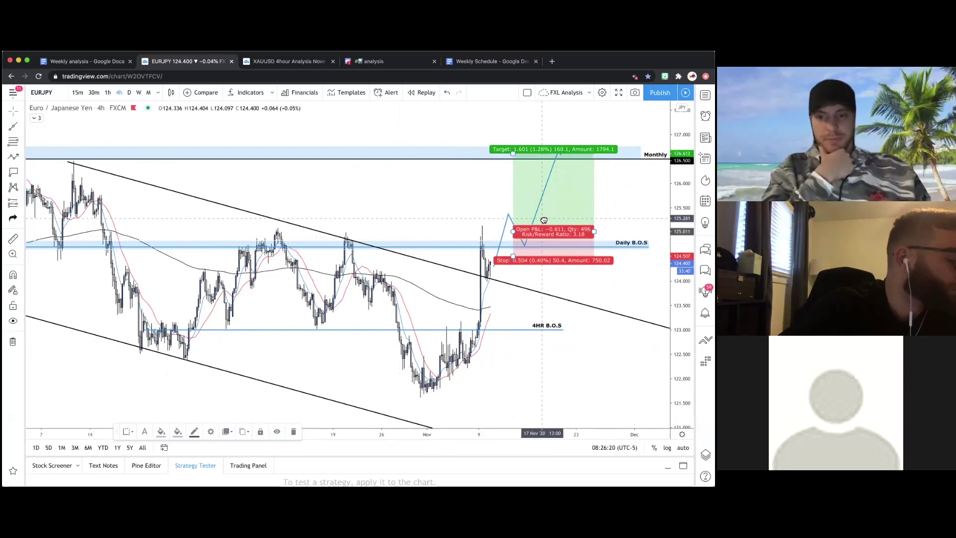
- Draw a small rectangle and move it inside the long position box
{"action": "left_click", "coordinate": [13, 174]}
{"action": "left_click", "coordinate": [20, 158]}
{"action": "left_click", "coordinate": [54, 190]}
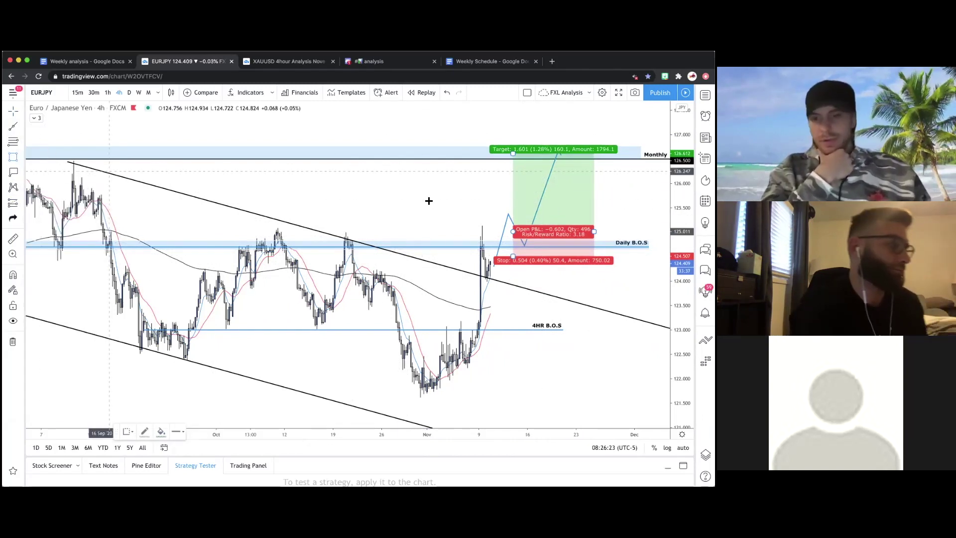
{"action": "mouse_move", "coordinate": [458, 204]}
{"action": "left_mouse_down"}
{"action": "mouse_move", "coordinate": [514, 217]}
{"action": "mouse_move", "coordinate": [481, 216]}
{"action": "mouse_move", "coordinate": [468, 236]}
{"action": "left_mouse_up"}
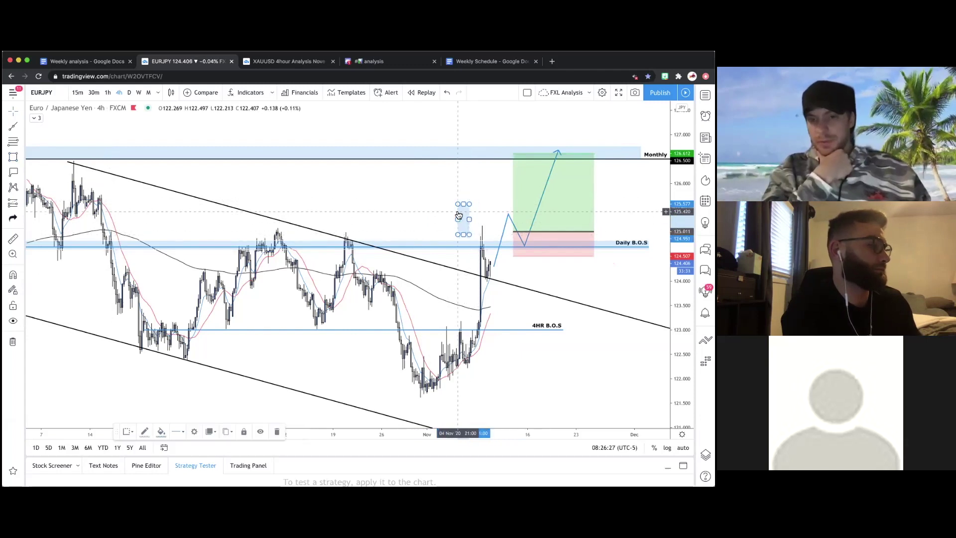
{"action": "left_click_drag", "start_coordinate": [477, 214], "coordinate": [529, 220]}
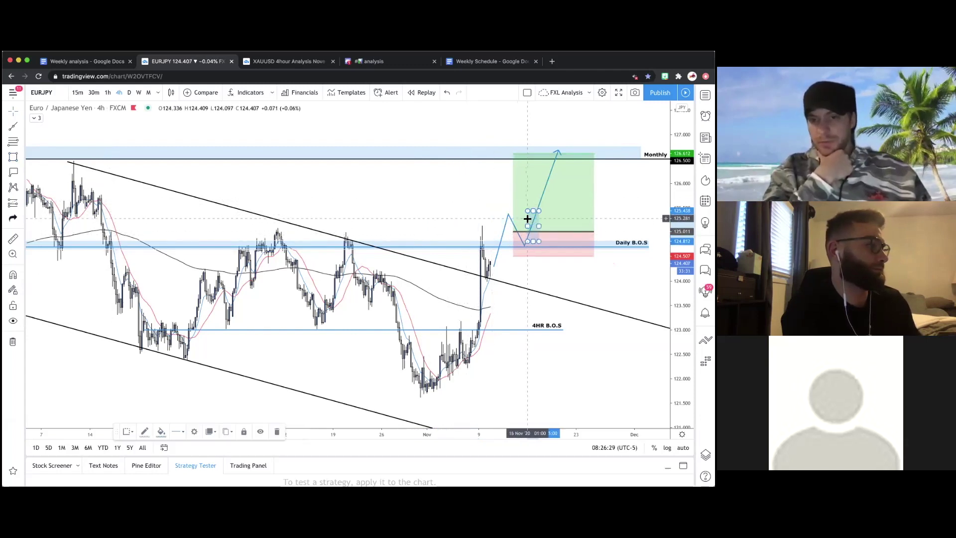
{"action": "left_click", "coordinate": [449, 206]}
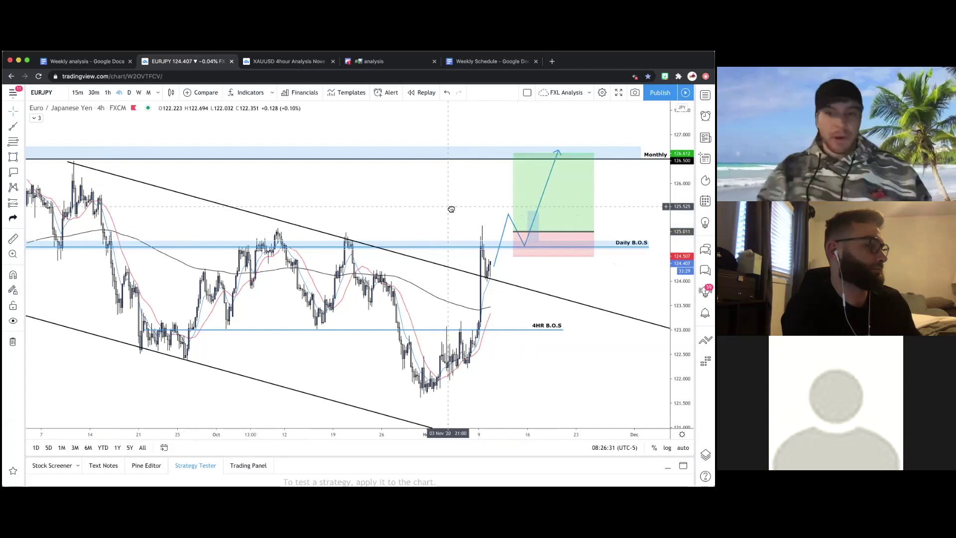
- Extend the 4HR B.O.S line right and set its second point's price to 123.000
{"action": "left_click_drag", "start_coordinate": [451, 209], "coordinate": [415, 203]}
{"action": "left_click_drag", "start_coordinate": [524, 326], "coordinate": [597, 328]}
{"action": "double_click", "coordinate": [597, 328]}
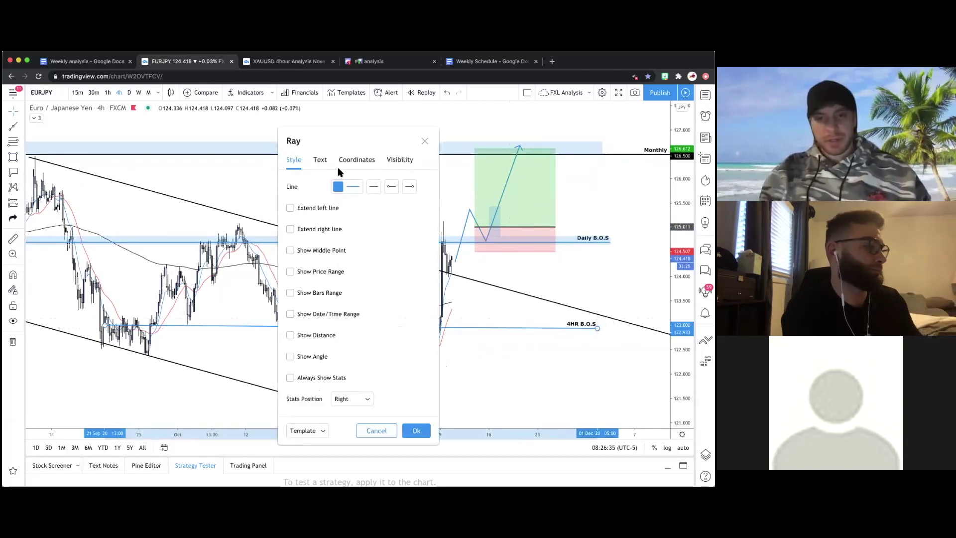
{"action": "left_click", "coordinate": [319, 160]}
{"action": "left_click", "coordinate": [361, 162]}
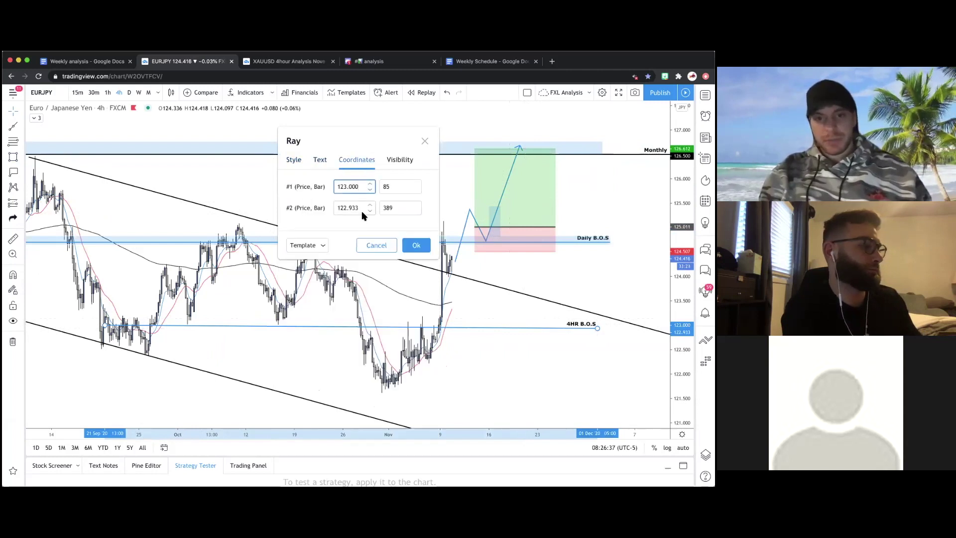
{"action": "left_click", "coordinate": [361, 206]}
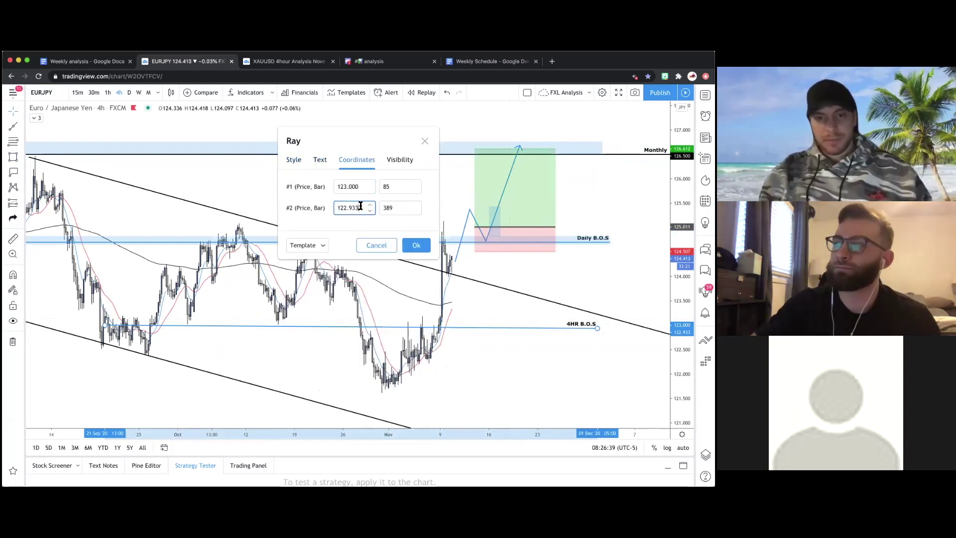
{"action": "key", "text": "BackSpace"}
{"action": "key", "text": "BackSpace"}
{"action": "key", "text": "BackSpace"}
{"action": "key", "text": "BackSpace"}
{"action": "type", "text": "3.0"}
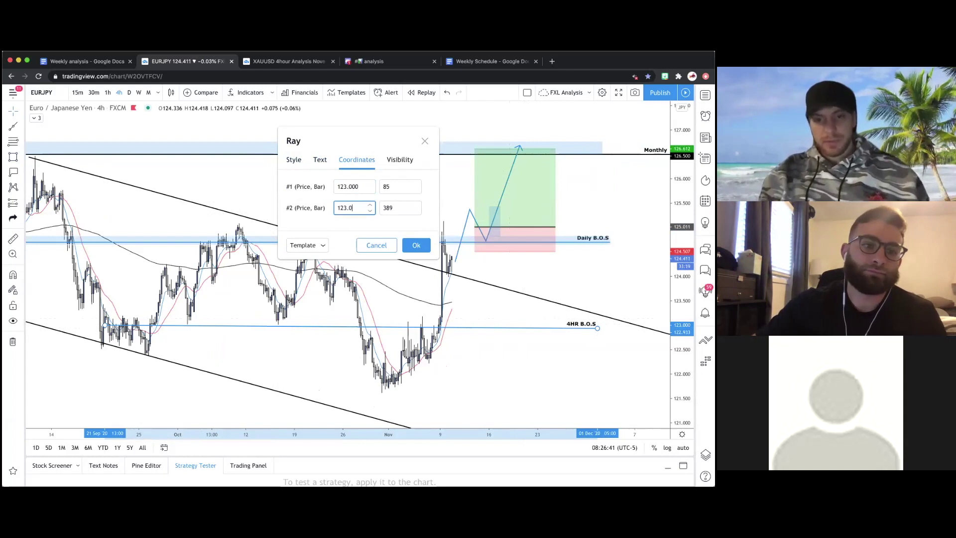
{"action": "left_click", "coordinate": [418, 245]}
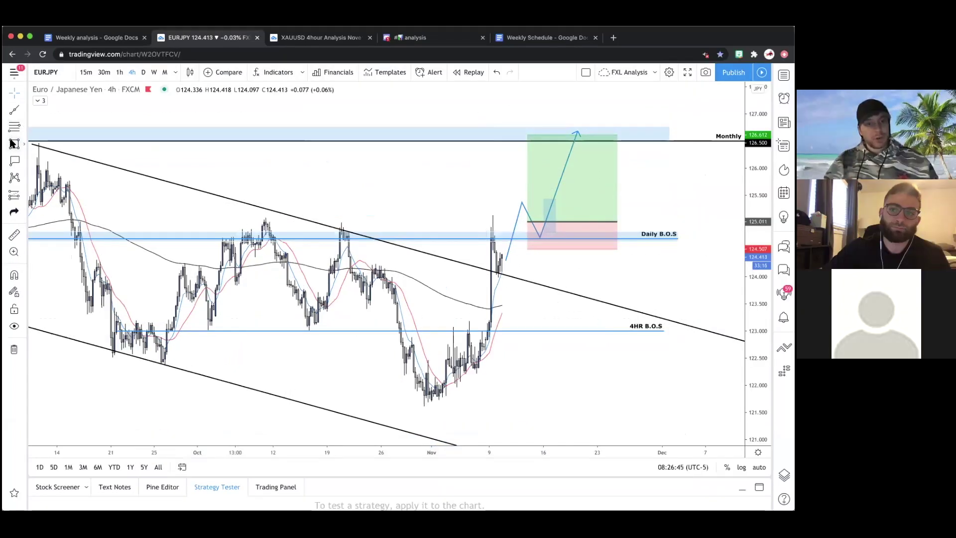
- Draw a bearish path from current price, retesting the descending trendline, down into the lower zone
{"action": "left_click", "coordinate": [13, 143]}
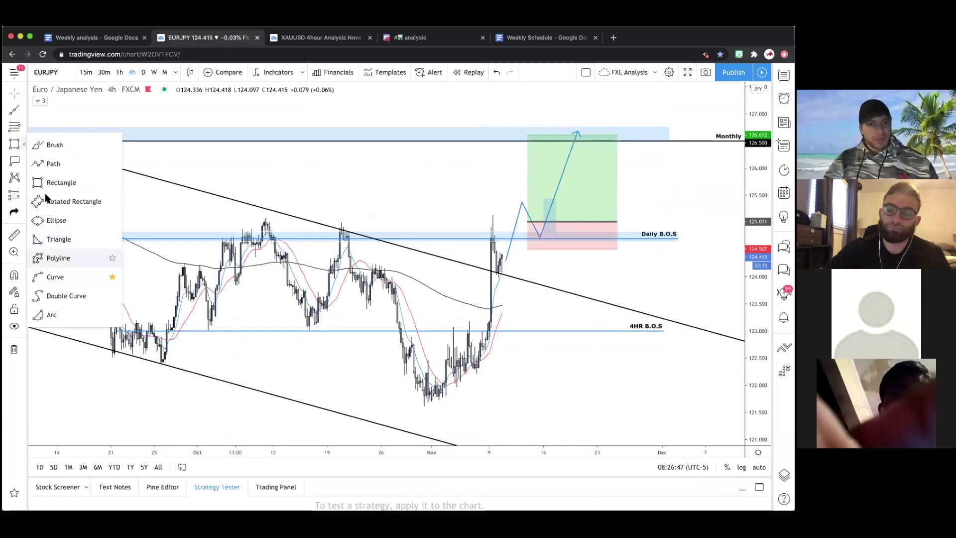
{"action": "left_click", "coordinate": [52, 163]}
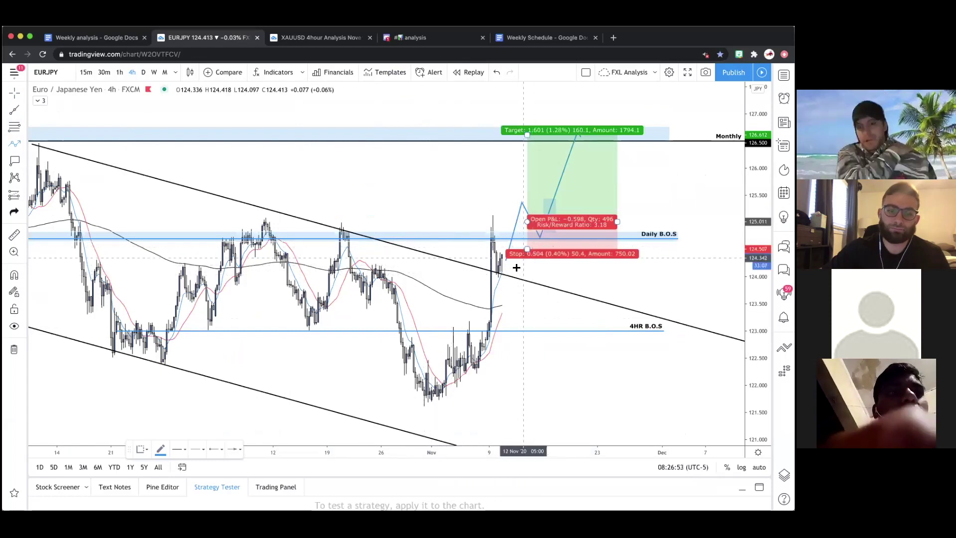
{"action": "left_click_drag", "start_coordinate": [513, 263], "coordinate": [531, 319]}
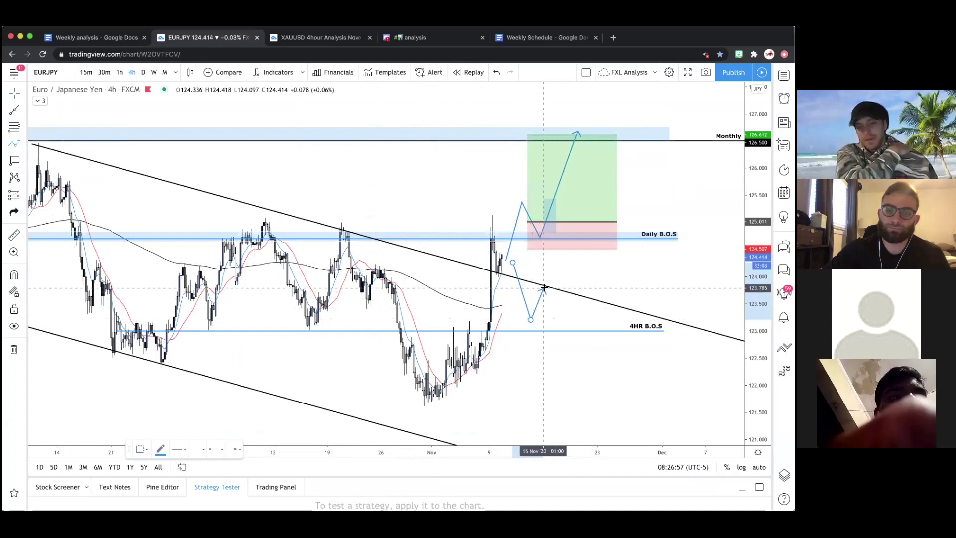
{"action": "left_click", "coordinate": [547, 288]}
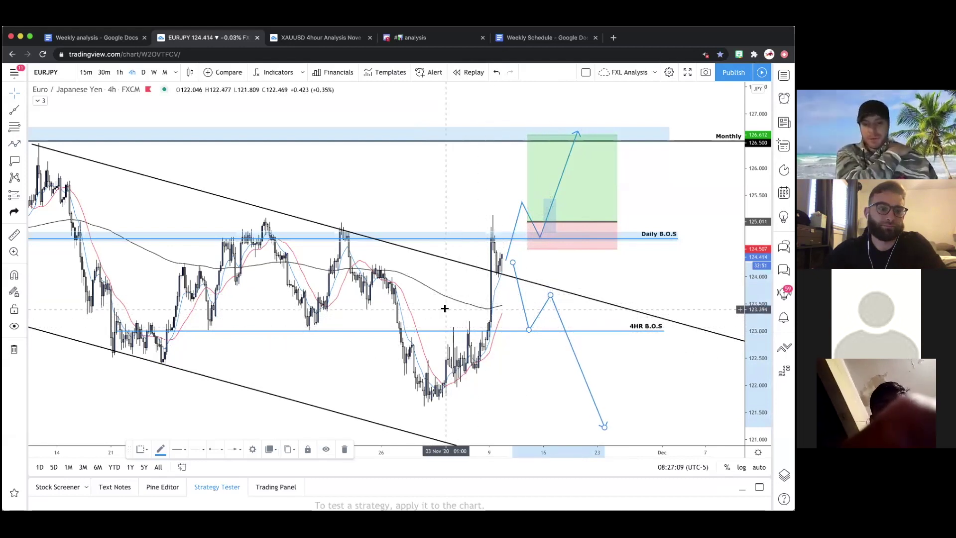
{"action": "left_click_drag", "start_coordinate": [443, 307], "coordinate": [432, 297]}
{"action": "left_click_drag", "start_coordinate": [518, 357], "coordinate": [488, 314]}
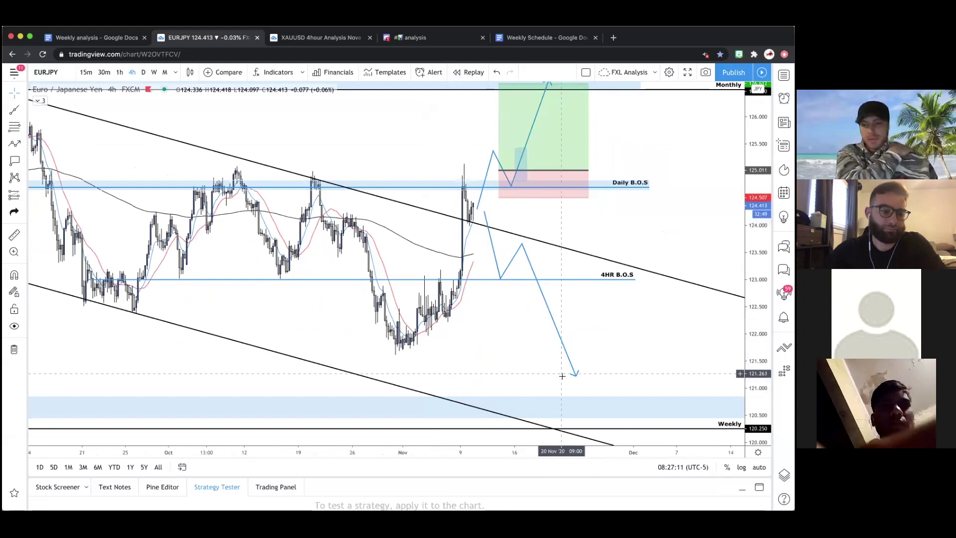
{"action": "left_click_drag", "start_coordinate": [575, 376], "coordinate": [570, 413]}
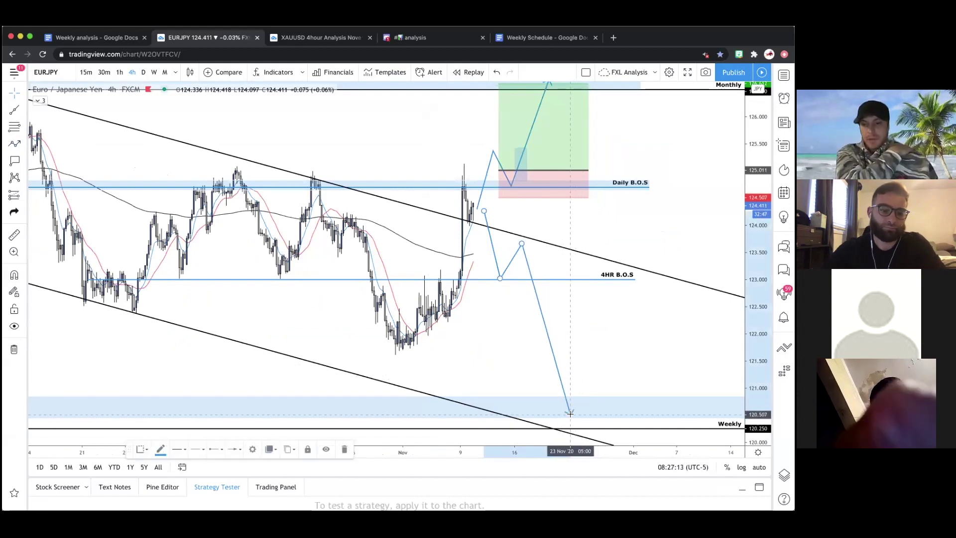
{"action": "left_click", "coordinate": [493, 344]}
{"action": "left_click_drag", "start_coordinate": [502, 345], "coordinate": [524, 364]}
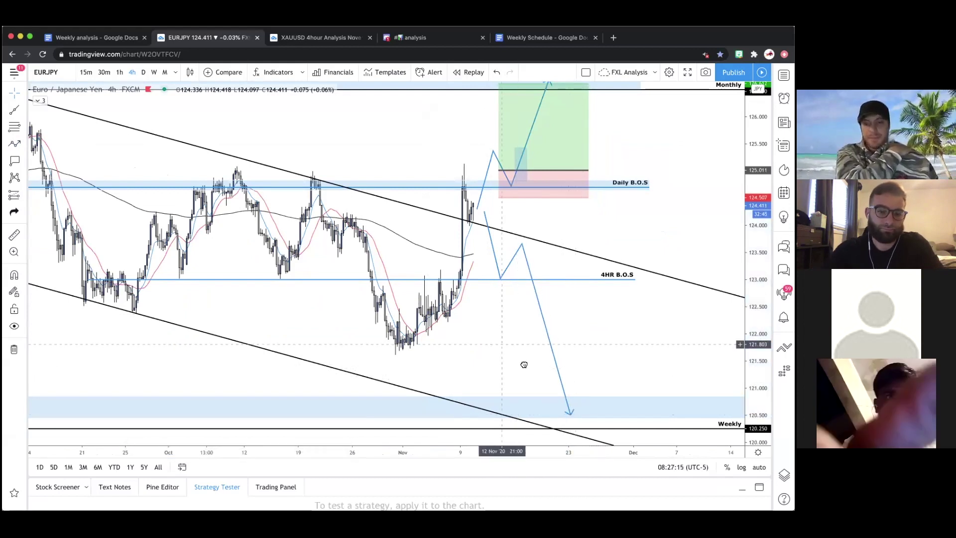
- Colour the bearish path orange and rescale so the Weekly level shows
{"action": "double_click", "coordinate": [510, 277]}
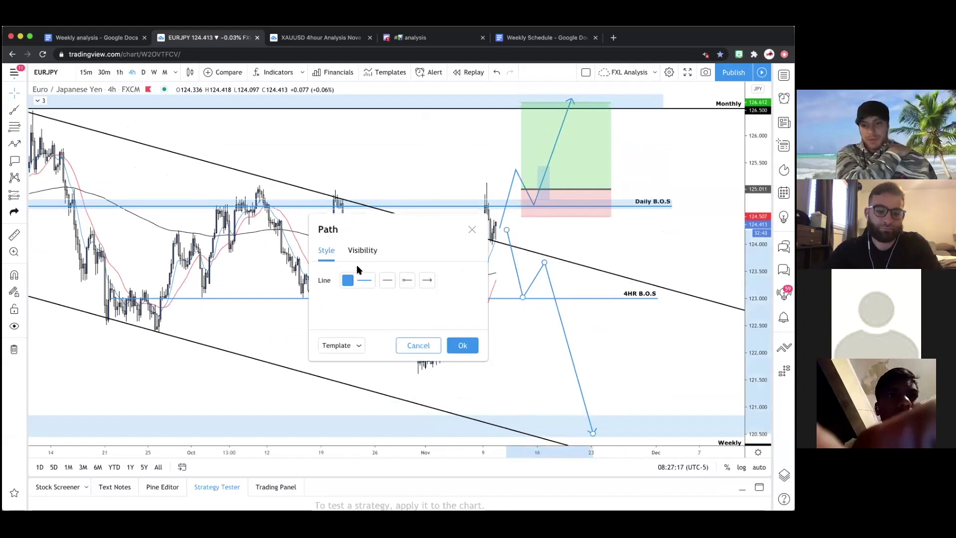
{"action": "left_click", "coordinate": [365, 281]}
{"action": "left_click", "coordinate": [360, 311]}
{"action": "left_click", "coordinate": [464, 345]}
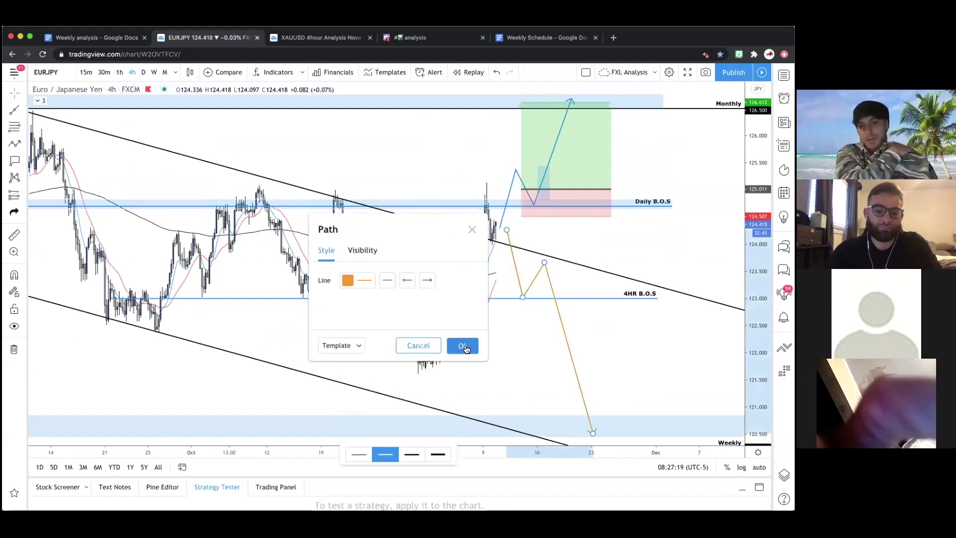
{"action": "left_click", "coordinate": [464, 346]}
{"action": "left_click_drag", "start_coordinate": [492, 347], "coordinate": [499, 349]}
{"action": "mouse_move", "coordinate": [758, 318]}
{"action": "left_mouse_down"}
{"action": "mouse_move", "coordinate": [758, 357]}
{"action": "mouse_move", "coordinate": [758, 330]}
{"action": "left_mouse_up"}
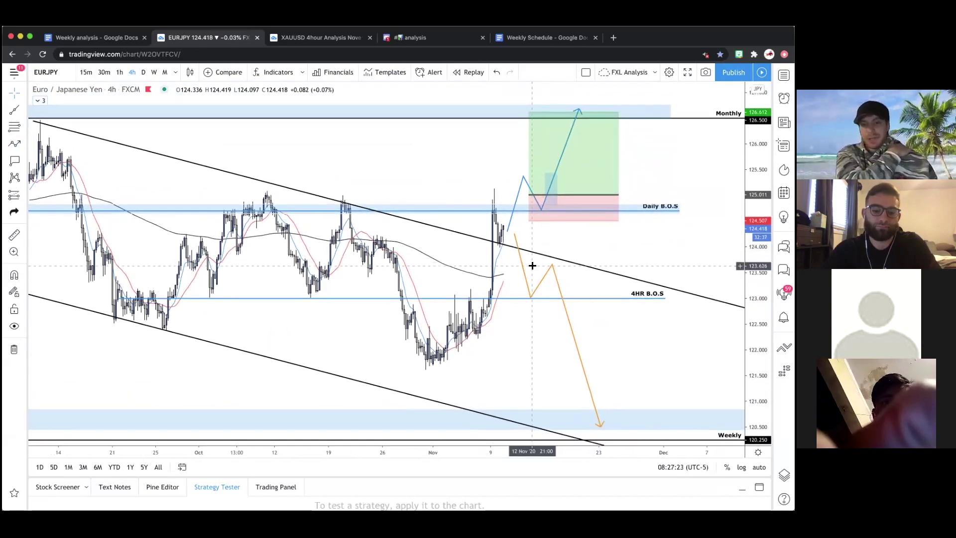
- Review the Daily B.O.S line, orange projection path and 4HR B.O.S line on EURJPY
{"action": "scroll", "coordinate": [408, 159], "scroll_direction": "left", "scroll_amount": 3}
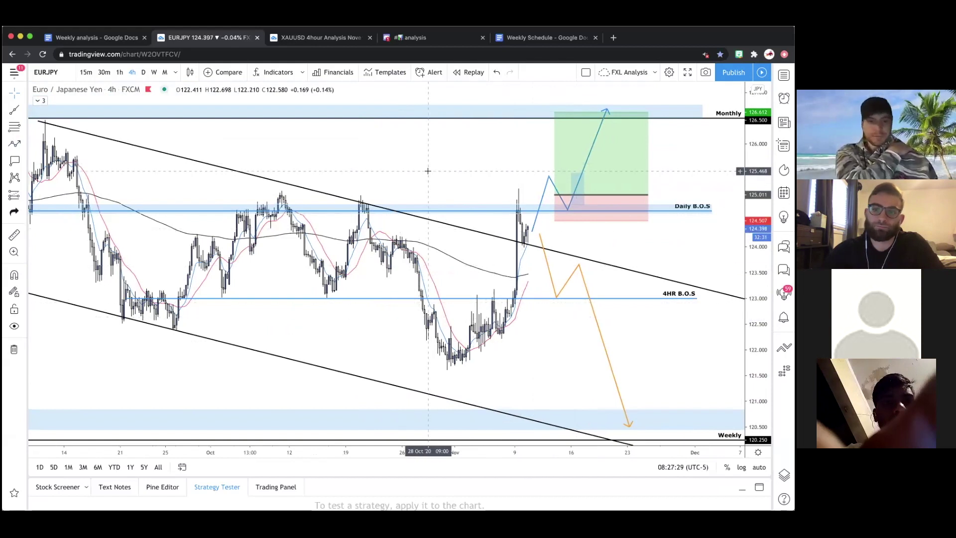
{"action": "scroll", "coordinate": [427, 171], "scroll_direction": "right", "scroll_amount": 2}
{"action": "scroll", "coordinate": [431, 174], "scroll_direction": "right", "scroll_amount": 4}
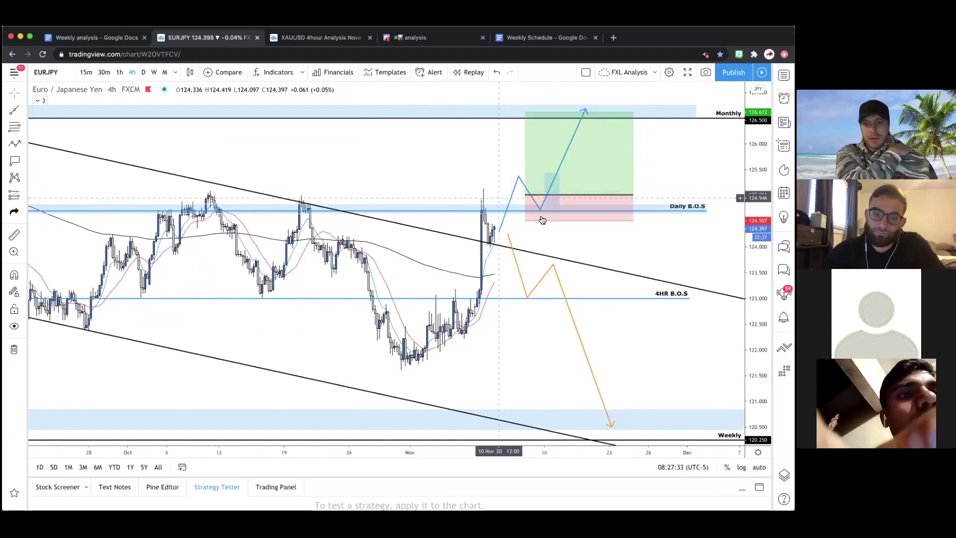
{"action": "left_click", "coordinate": [678, 209]}
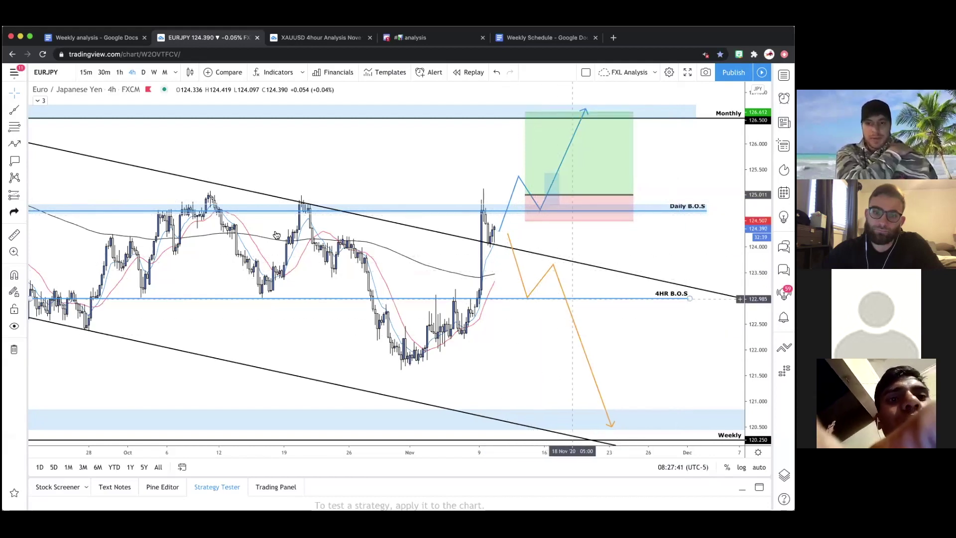
{"action": "left_click", "coordinate": [569, 309]}
{"action": "left_click", "coordinate": [599, 300]}
{"action": "left_click", "coordinate": [655, 247]}
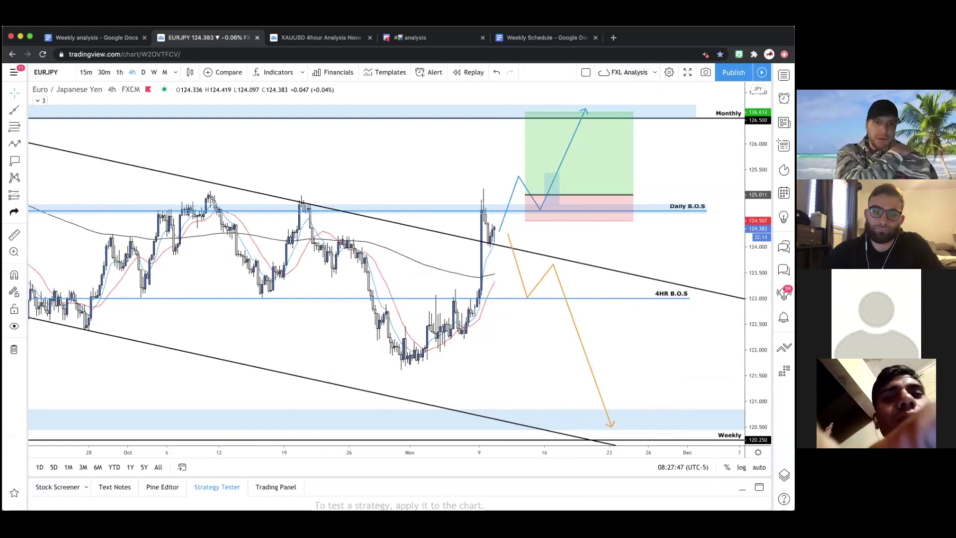
- Switch the chart to XAUUSD from the watchlist, then hide the watchlist
{"action": "left_click", "coordinate": [784, 74]}
{"action": "left_click", "coordinate": [616, 179]}
{"action": "left_click", "coordinate": [784, 75]}
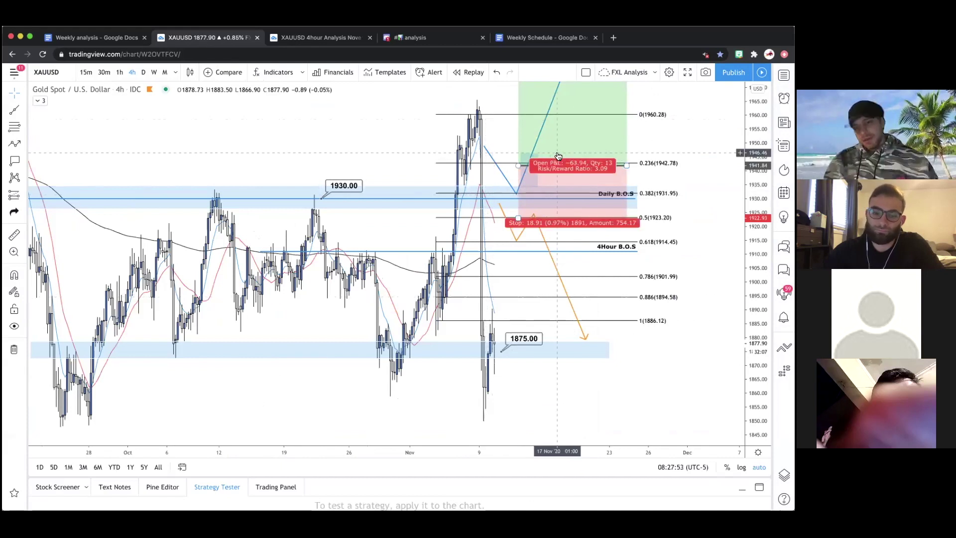
- Delete the gold long position and view the daily chart zoomed out back to 2017
{"action": "key", "text": "Delete"}
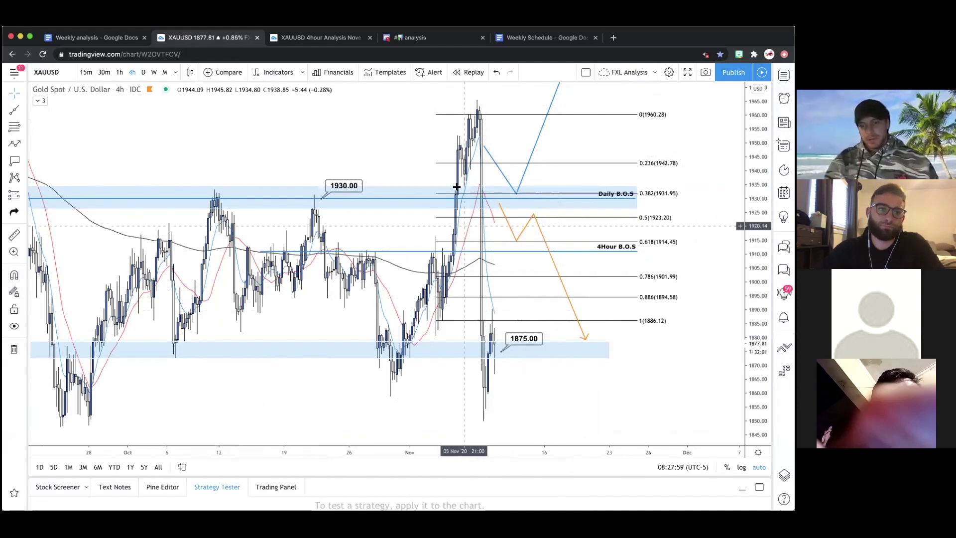
{"action": "left_click", "coordinate": [143, 74]}
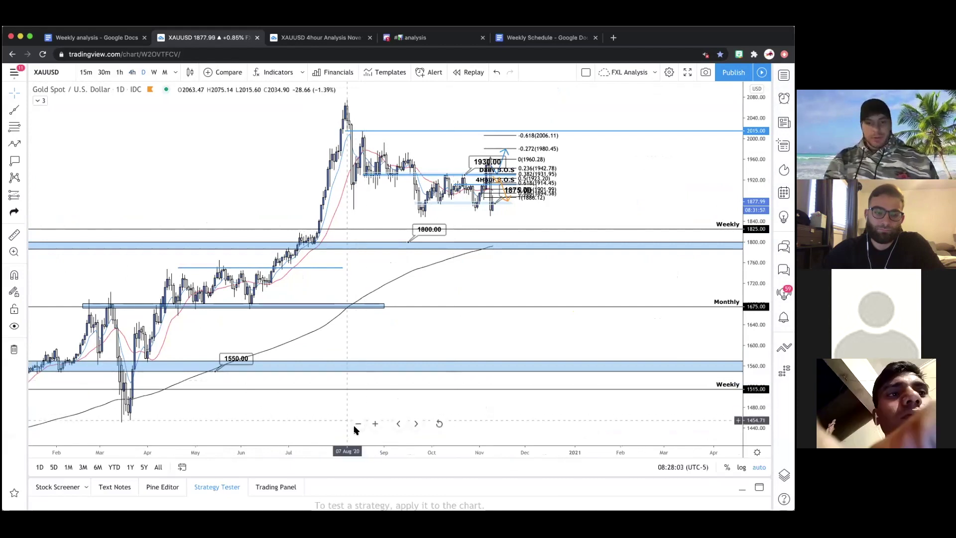
{"action": "left_click", "coordinate": [358, 424]}
{"action": "left_click", "coordinate": [358, 424]}
{"action": "left_click", "coordinate": [358, 424]}
{"action": "left_click", "coordinate": [358, 424]}
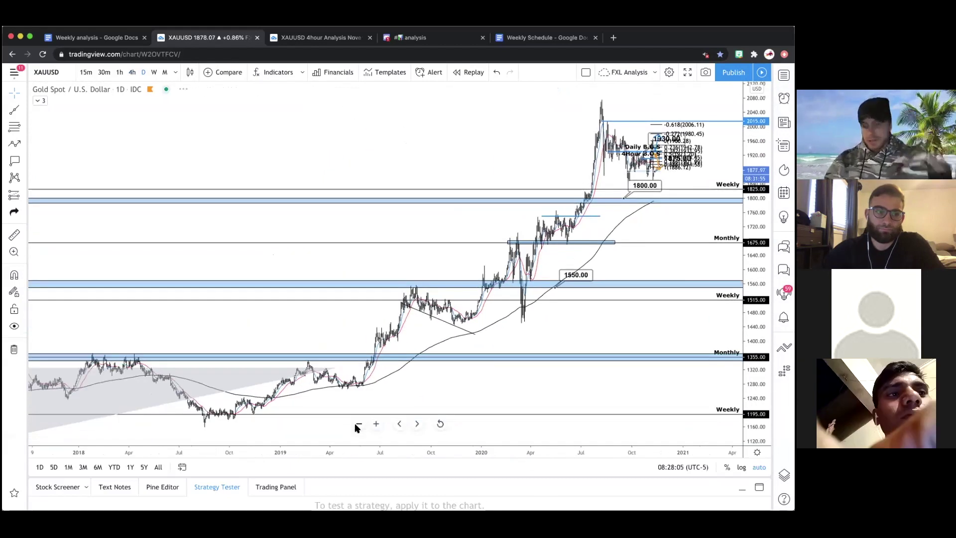
{"action": "left_click", "coordinate": [357, 423]}
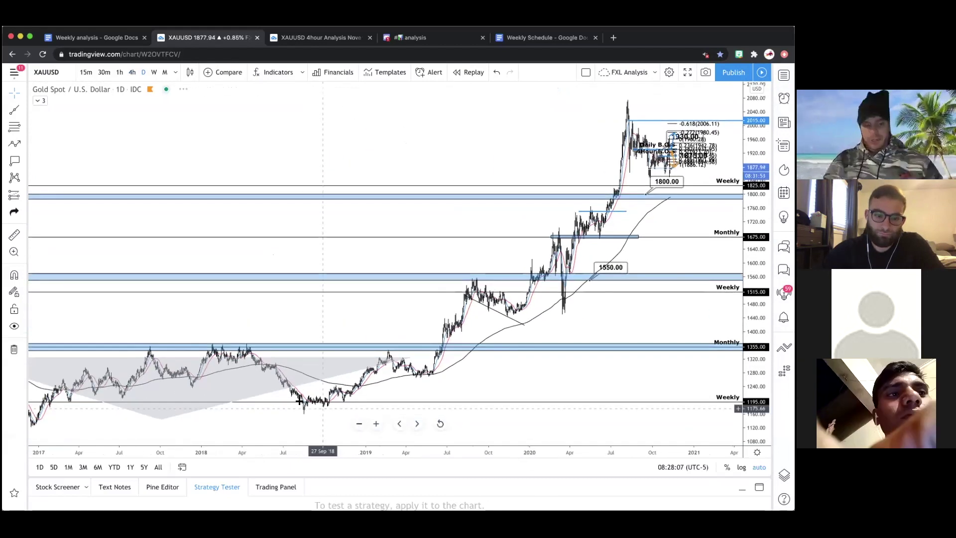
- Zoom the daily chart back in to recent months, then return to 4-hour candles
{"action": "left_click", "coordinate": [377, 425]}
{"action": "left_click", "coordinate": [377, 424]}
{"action": "left_click", "coordinate": [377, 424]}
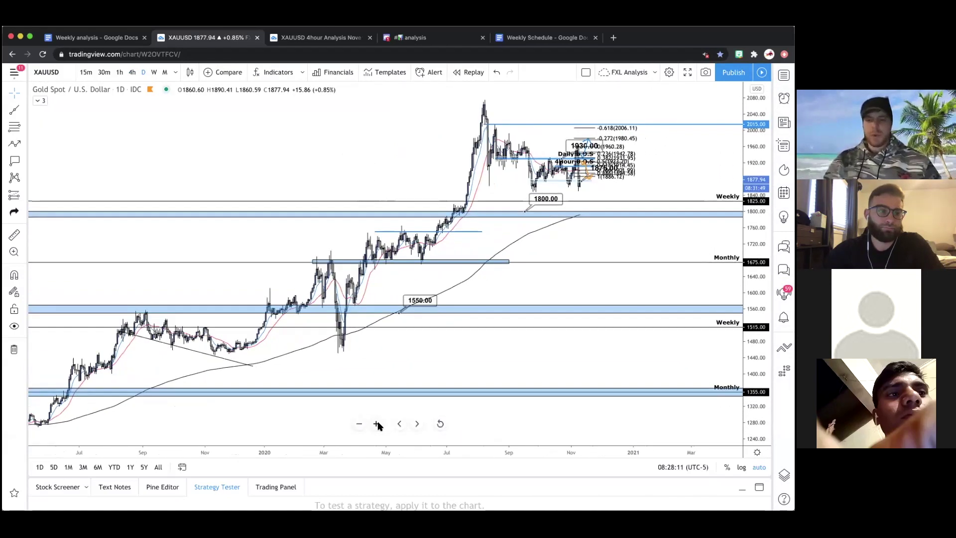
{"action": "left_click", "coordinate": [378, 424]}
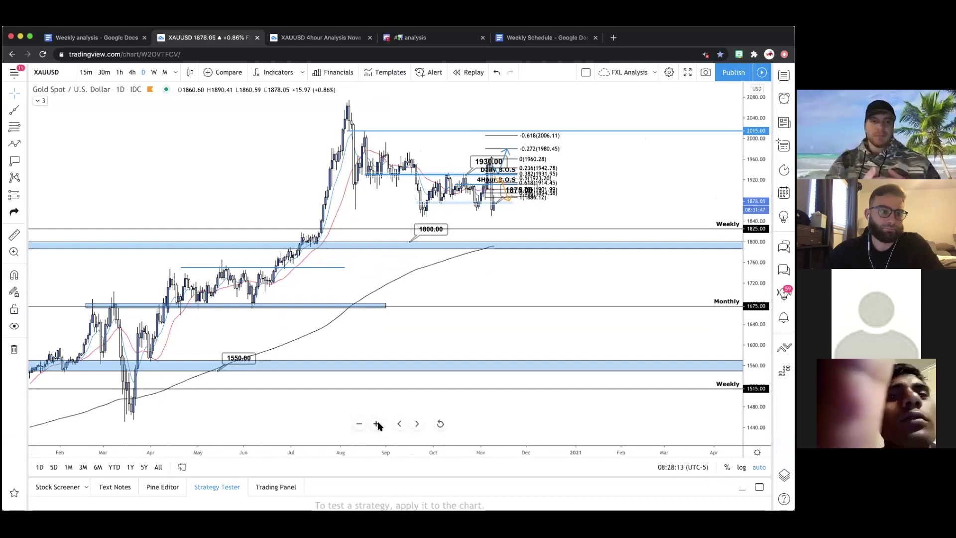
{"action": "left_click", "coordinate": [377, 425]}
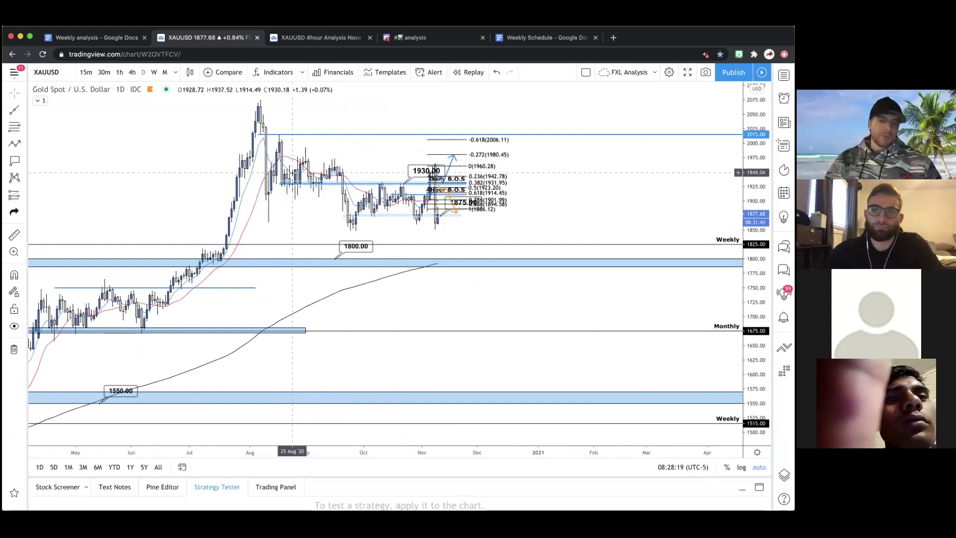
{"action": "scroll", "coordinate": [131, 139], "scroll_direction": "down", "scroll_amount": 5}
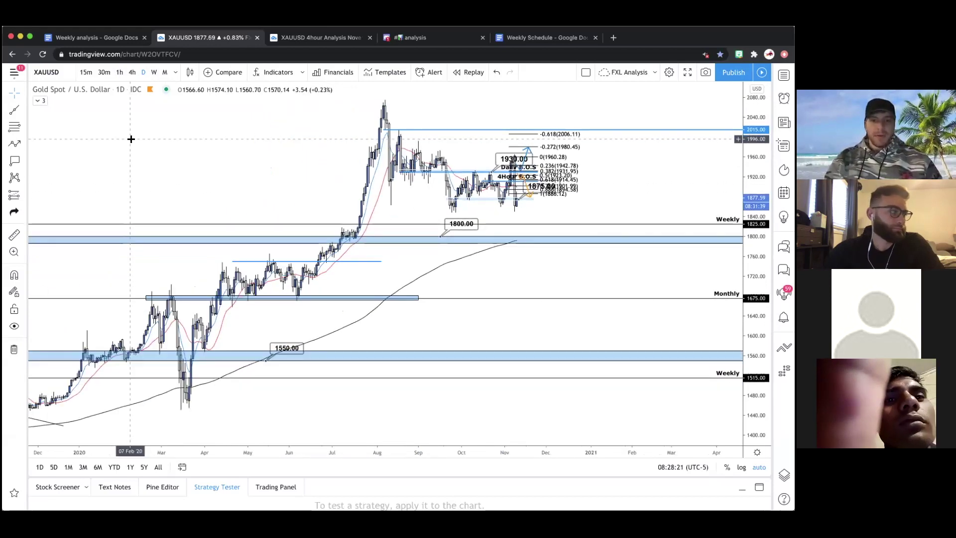
{"action": "scroll", "coordinate": [131, 139], "scroll_direction": "down", "scroll_amount": 3}
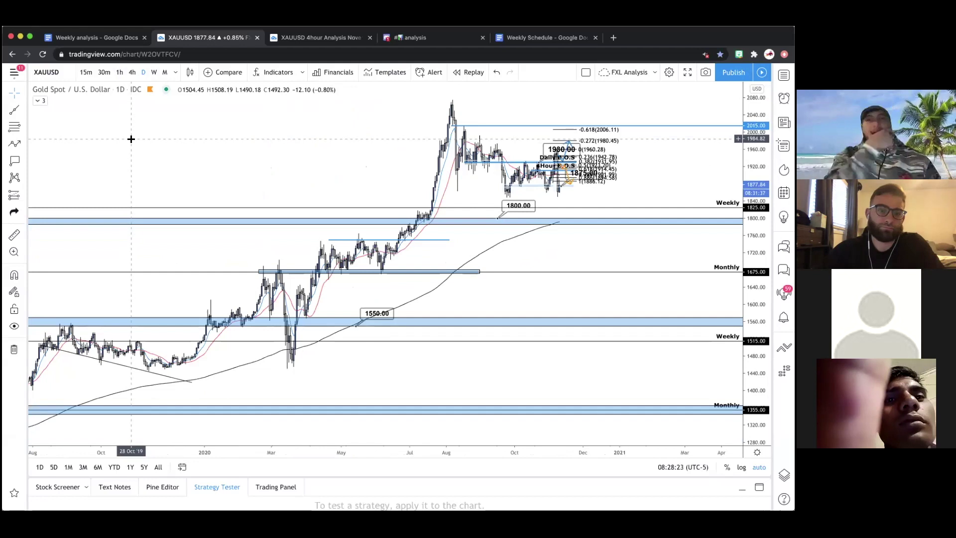
{"action": "scroll", "coordinate": [131, 139], "scroll_direction": "up", "scroll_amount": 2}
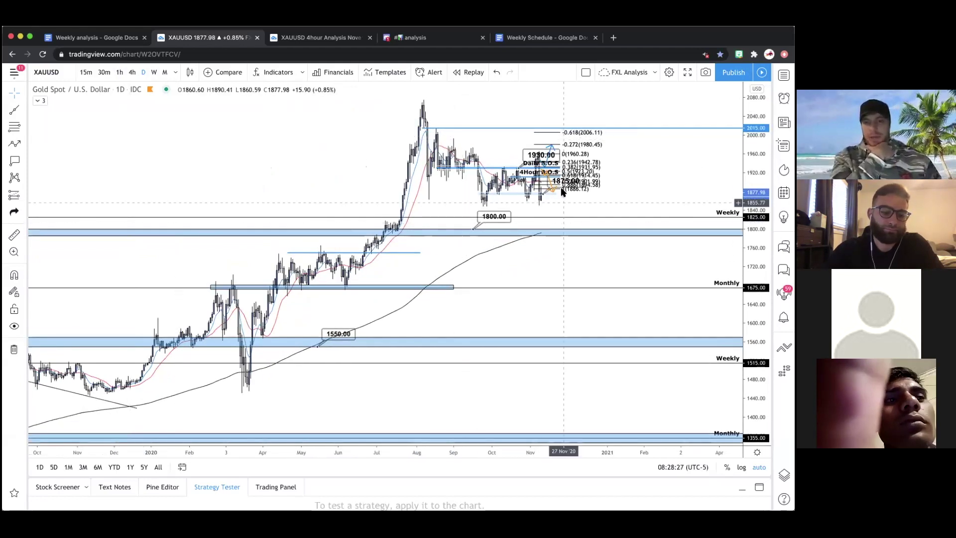
{"action": "left_click", "coordinate": [132, 73]}
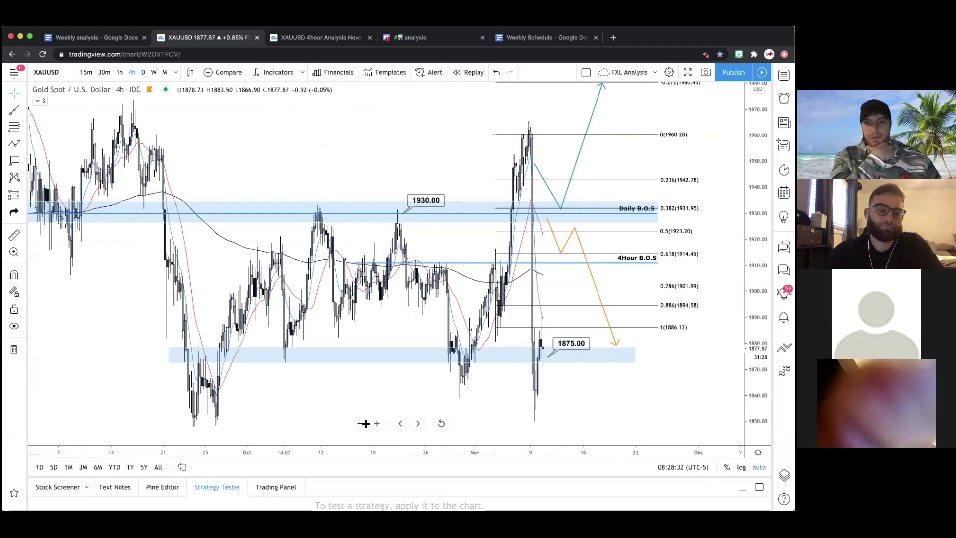
{"action": "left_click", "coordinate": [360, 424]}
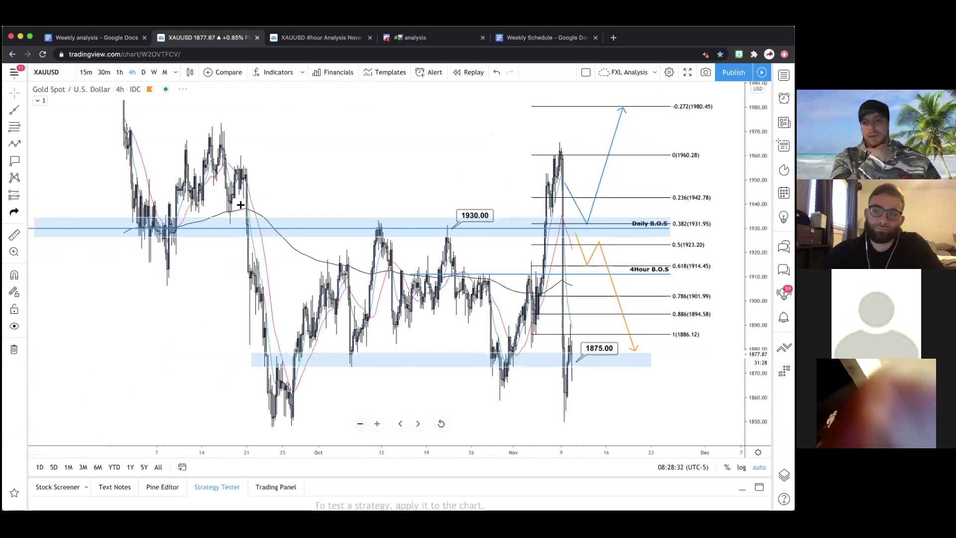
{"action": "scroll", "coordinate": [241, 204], "scroll_direction": "down", "scroll_amount": 5}
{"action": "scroll", "coordinate": [142, 179], "scroll_direction": "up", "scroll_amount": 4}
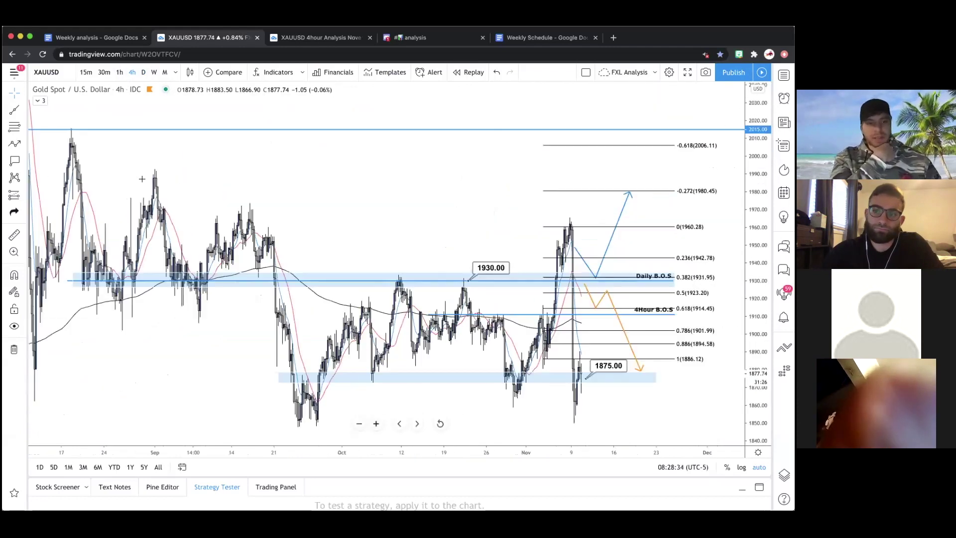
{"action": "left_click_drag", "start_coordinate": [85, 364], "coordinate": [227, 185]}
{"action": "left_click_drag", "start_coordinate": [158, 325], "coordinate": [198, 235]}
{"action": "scroll", "coordinate": [179, 238], "scroll_direction": "right", "scroll_amount": 5}
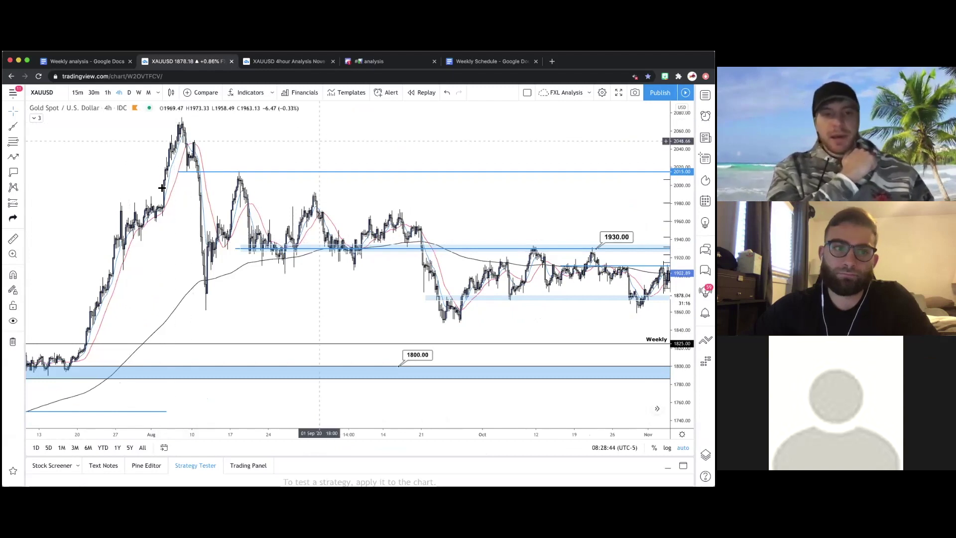
{"action": "scroll", "coordinate": [185, 196], "scroll_direction": "right", "scroll_amount": 5}
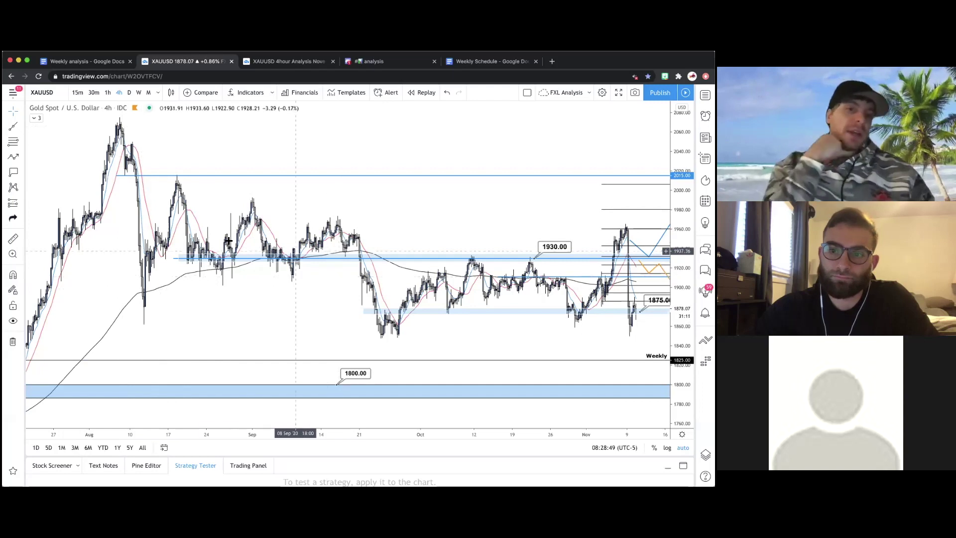
{"action": "left_click_drag", "start_coordinate": [421, 201], "coordinate": [363, 203]}
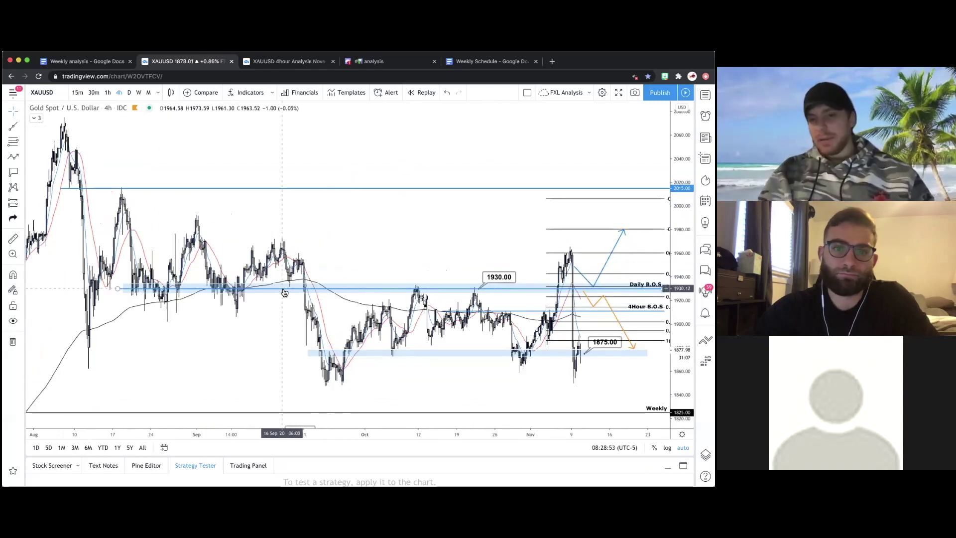
{"action": "scroll", "coordinate": [336, 244], "scroll_direction": "right", "scroll_amount": 4}
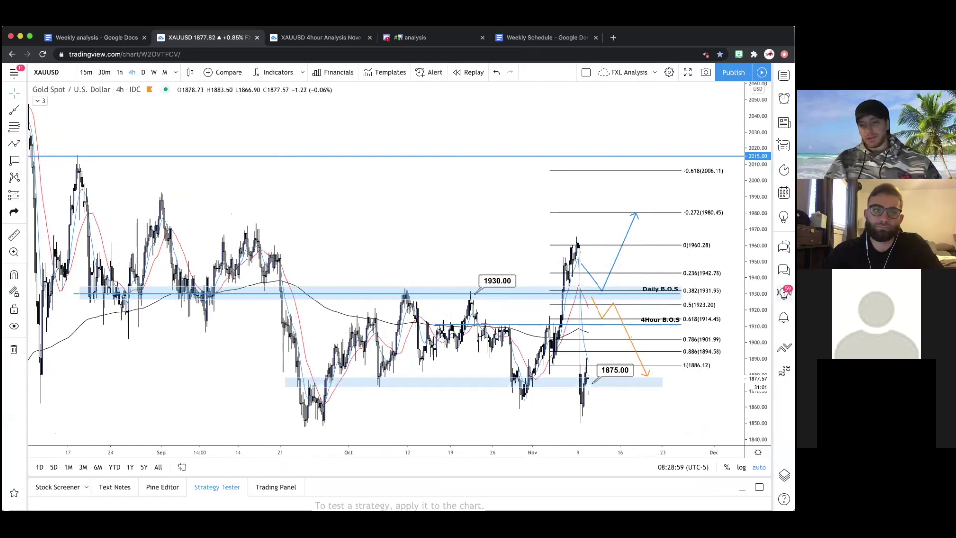
- Rescale the price axis and re-centre the XAUUSD chart on recent candles to review its levels
{"action": "left_click_drag", "start_coordinate": [758, 209], "coordinate": [758, 232]}
{"action": "left_click_drag", "start_coordinate": [529, 219], "coordinate": [525, 188]}
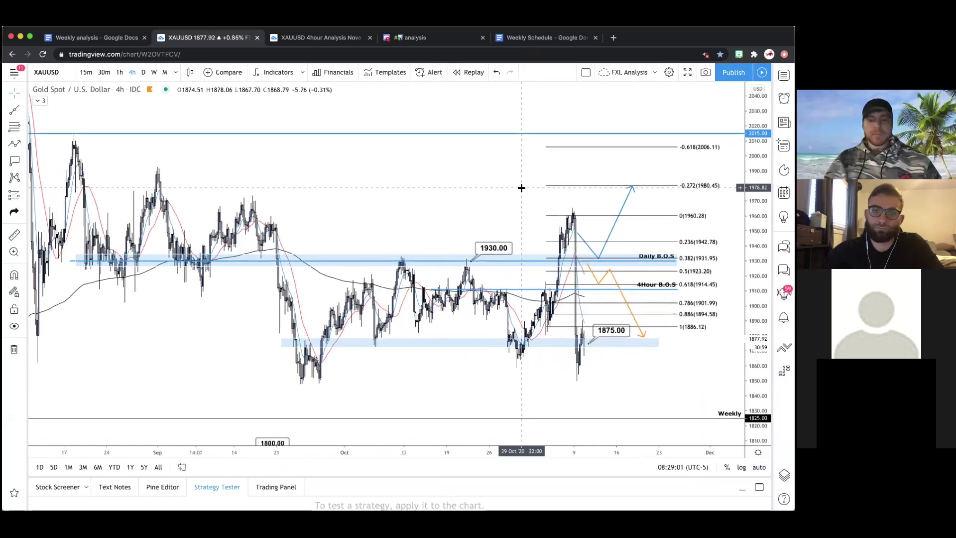
{"action": "scroll", "coordinate": [526, 188], "scroll_direction": "up", "scroll_amount": 1}
{"action": "left_click_drag", "start_coordinate": [758, 302], "coordinate": [758, 244]}
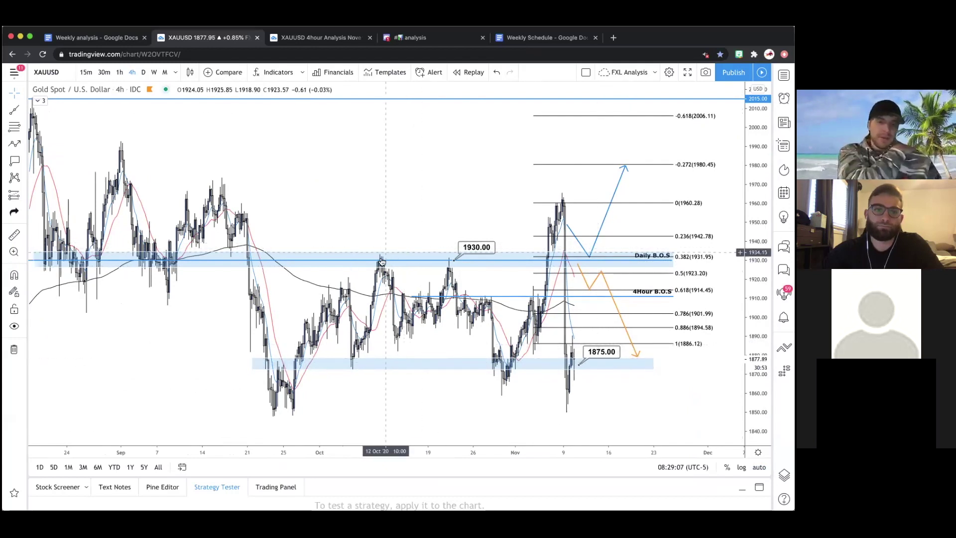
{"action": "left_click_drag", "start_coordinate": [387, 197], "coordinate": [376, 192]}
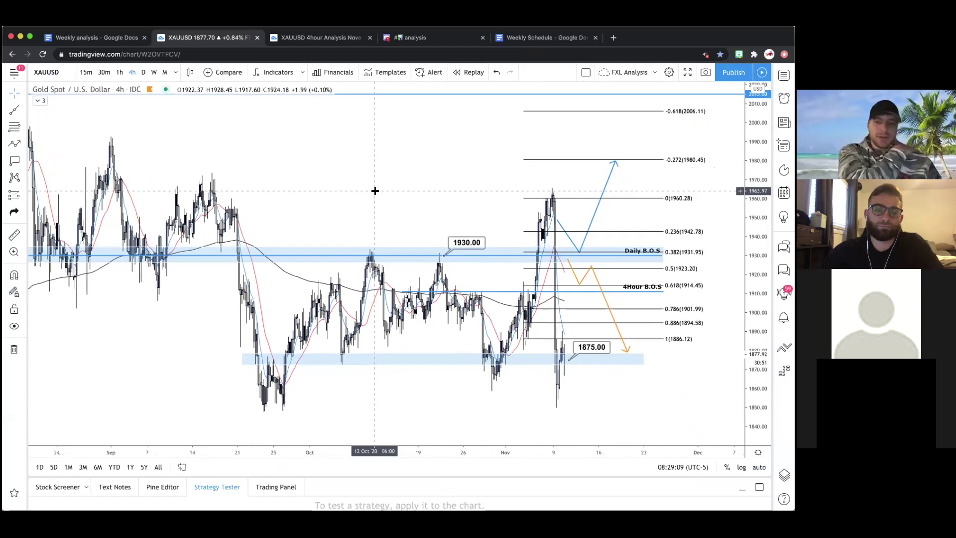
{"action": "scroll", "coordinate": [375, 193], "scroll_direction": "up", "scroll_amount": 1}
{"action": "scroll", "coordinate": [326, 284], "scroll_direction": "up", "scroll_amount": 2}
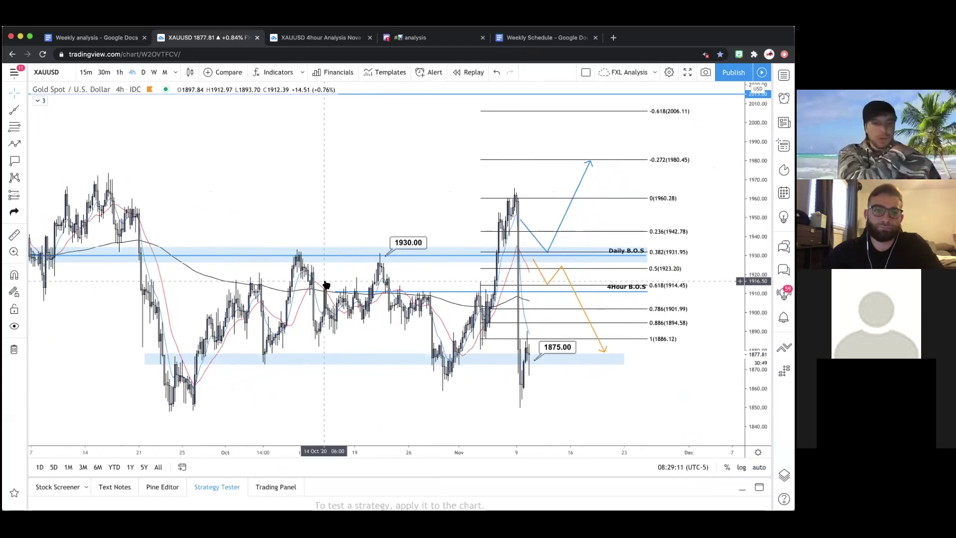
{"action": "scroll", "coordinate": [326, 285], "scroll_direction": "up", "scroll_amount": 1}
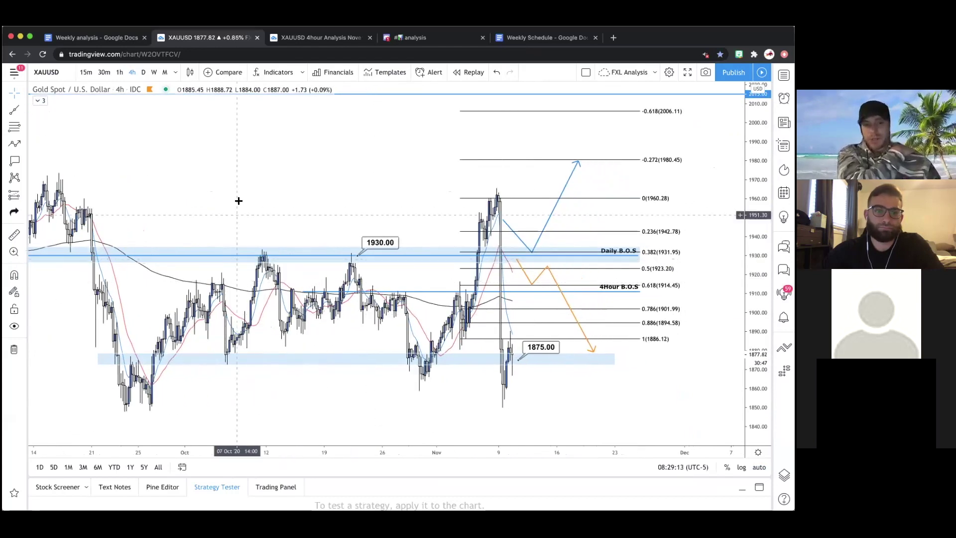
{"action": "left_click_drag", "start_coordinate": [243, 194], "coordinate": [287, 185]}
{"action": "scroll", "coordinate": [259, 168], "scroll_direction": "up", "scroll_amount": 1}
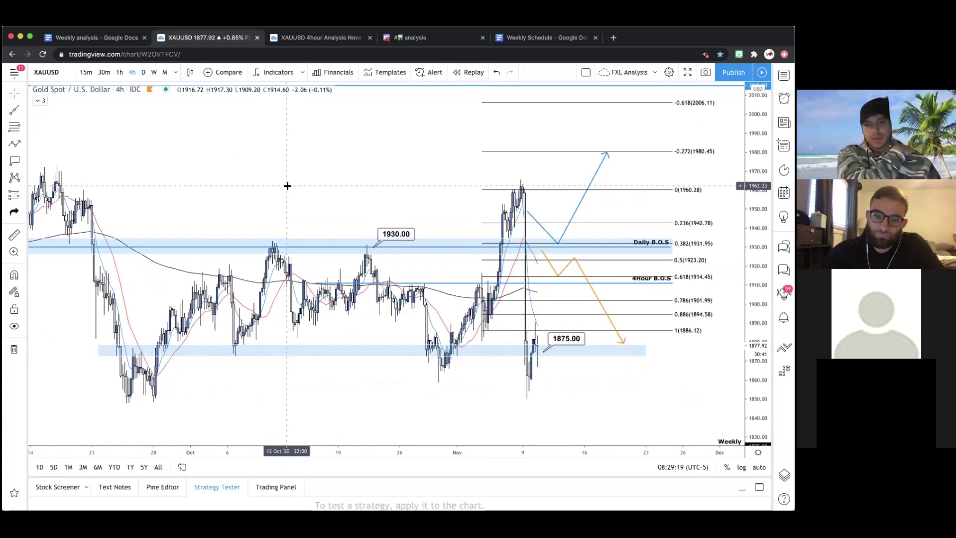
{"action": "scroll", "coordinate": [288, 186], "scroll_direction": "up", "scroll_amount": 1}
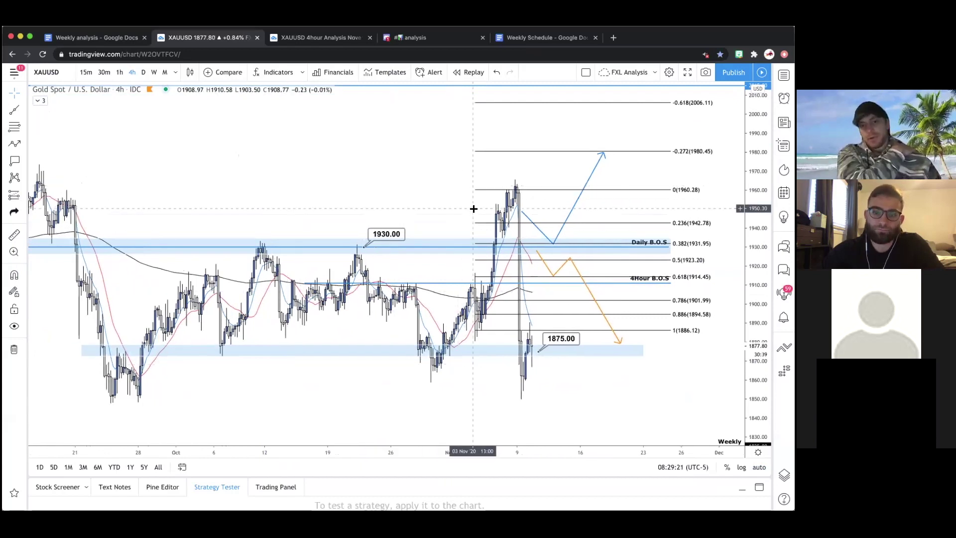
- Fine-tune the gold chart framing and bring up the watch list of symbols
{"action": "left_click_drag", "start_coordinate": [394, 160], "coordinate": [368, 152]}
{"action": "scroll", "coordinate": [368, 153], "scroll_direction": "down", "scroll_amount": 1}
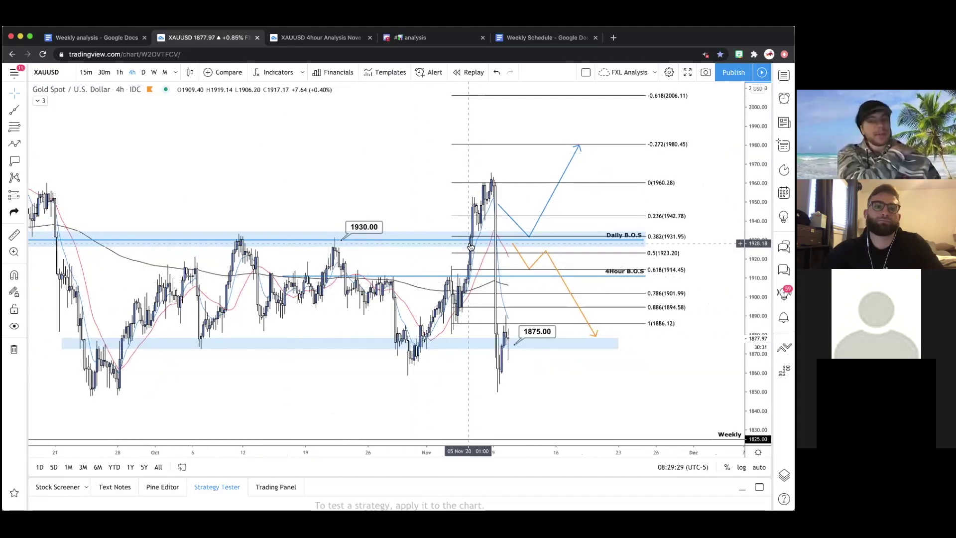
{"action": "scroll", "coordinate": [444, 207], "scroll_direction": "up", "scroll_amount": 1}
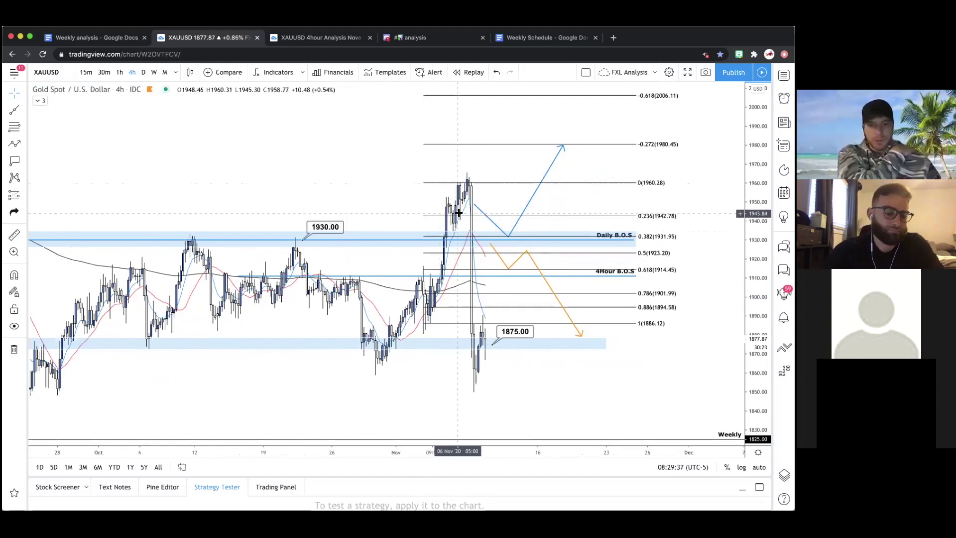
{"action": "left_click_drag", "start_coordinate": [369, 194], "coordinate": [390, 208]}
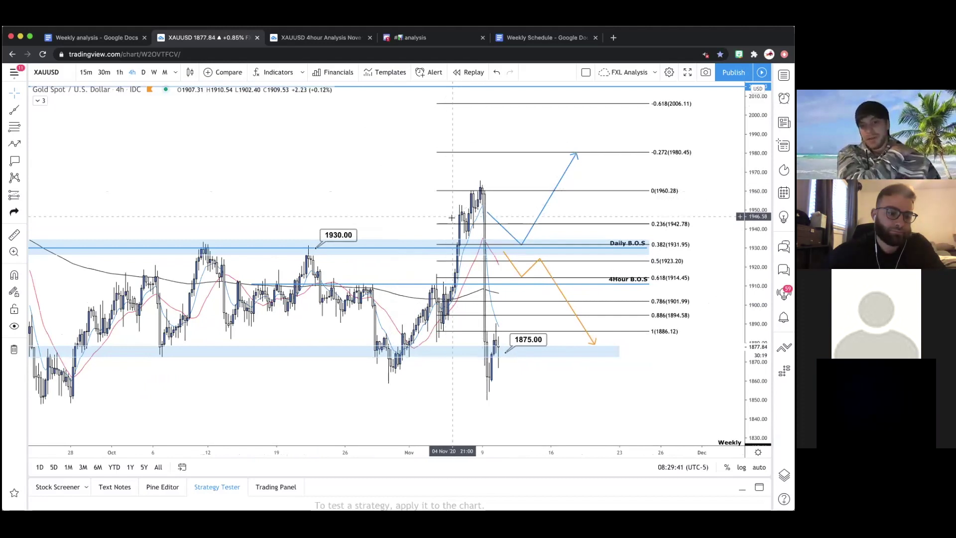
{"action": "scroll", "coordinate": [413, 220], "scroll_direction": "up", "scroll_amount": 2}
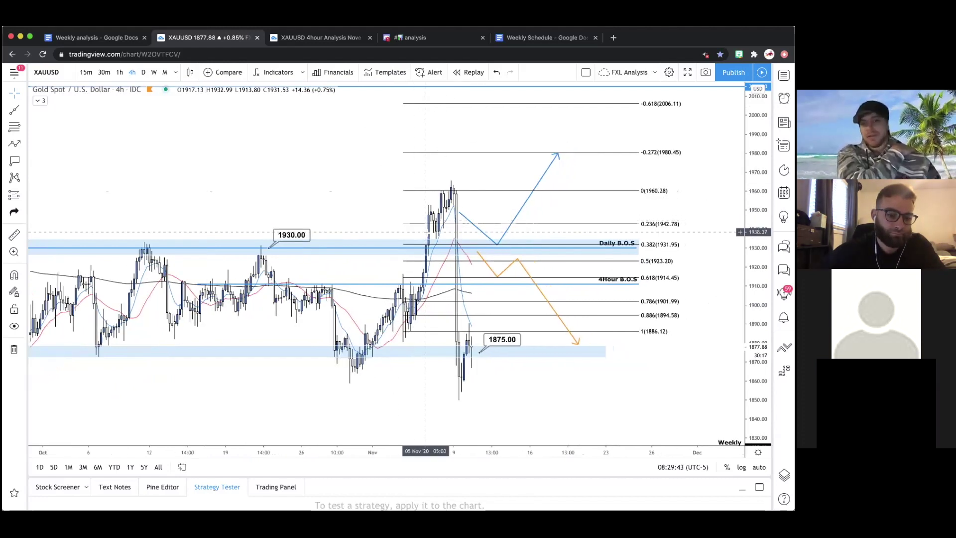
{"action": "scroll", "coordinate": [426, 233], "scroll_direction": "down", "scroll_amount": 2}
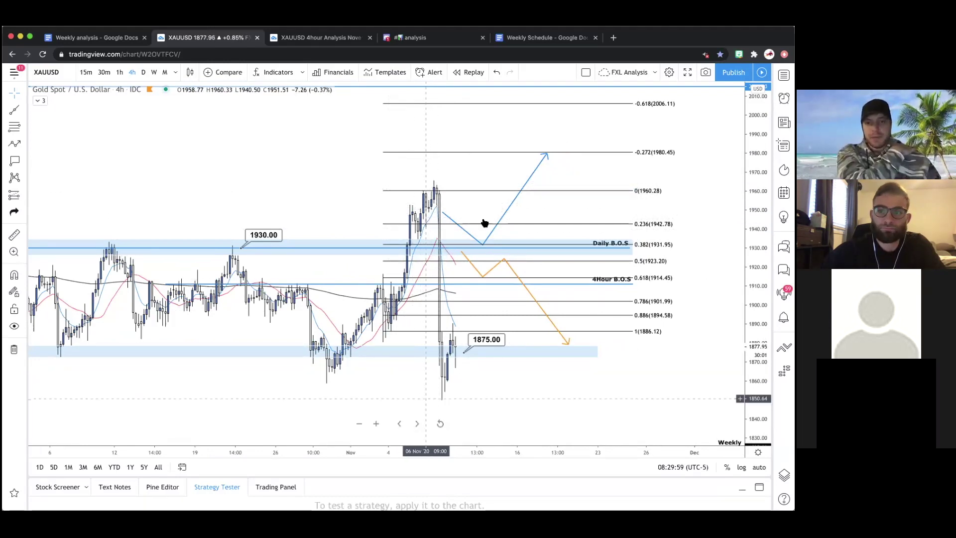
{"action": "left_click", "coordinate": [784, 75]}
- Glance at DXY, then return to XAUUSD and bring earlier price action into view
{"action": "left_click", "coordinate": [611, 109]}
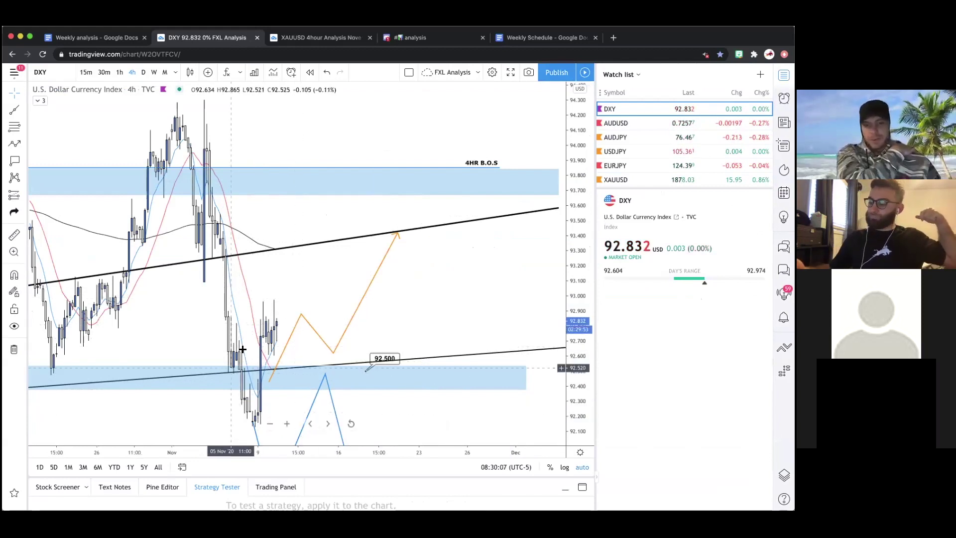
{"action": "left_click", "coordinate": [663, 179]}
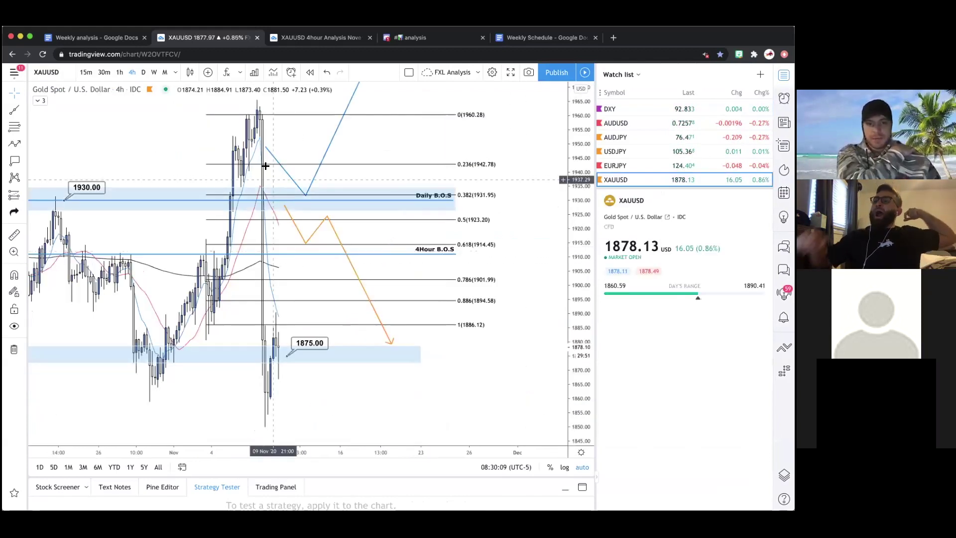
{"action": "left_click_drag", "start_coordinate": [167, 172], "coordinate": [228, 180]}
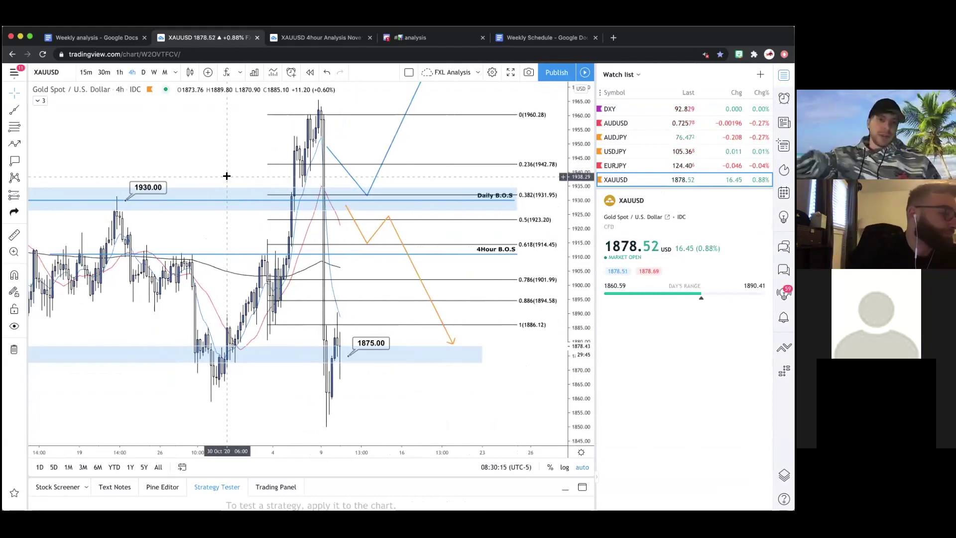
{"action": "left_click_drag", "start_coordinate": [224, 148], "coordinate": [249, 151]}
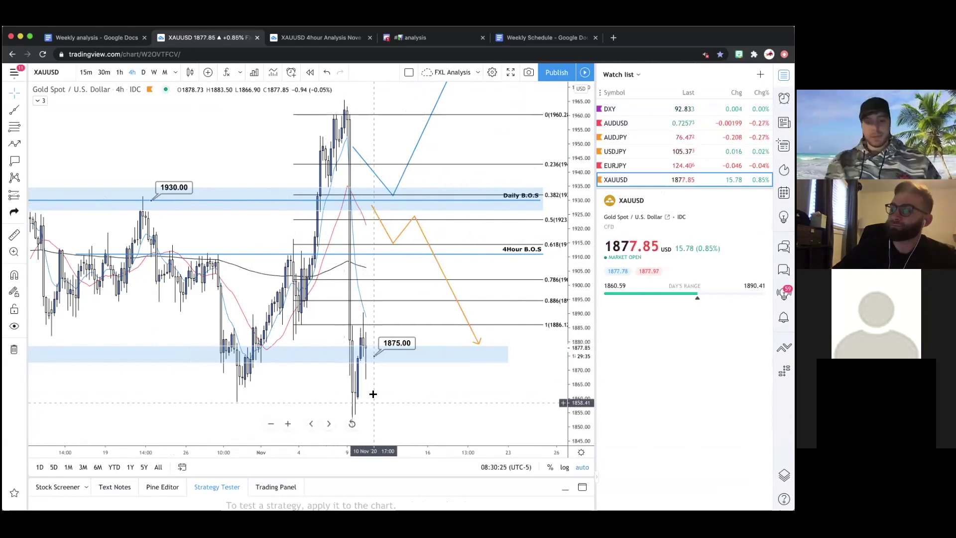
- Measure the drop from the top candle, then close the watch list to widen the gold chart
{"action": "left_click", "coordinate": [352, 112], "text": "shift"}
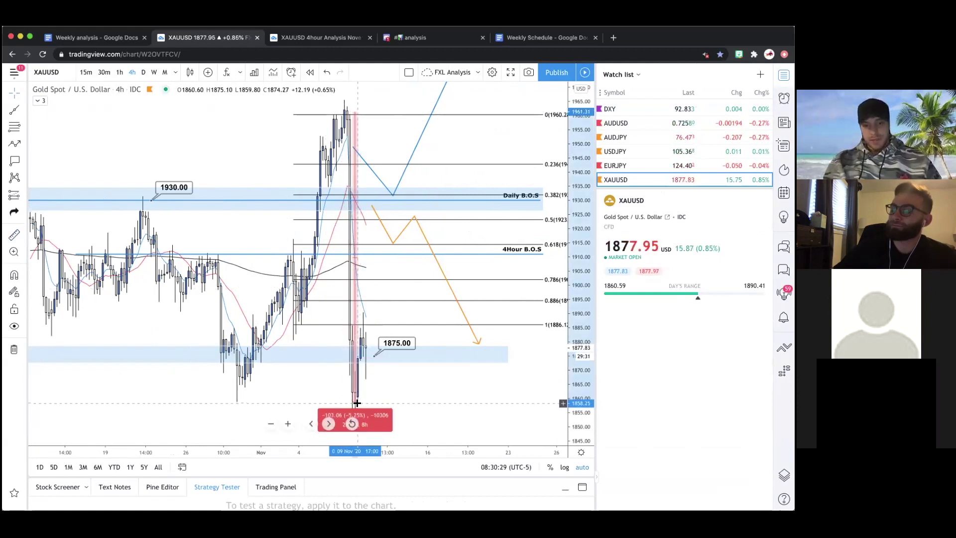
{"action": "left_click", "coordinate": [407, 406]}
{"action": "left_click_drag", "start_coordinate": [417, 405], "coordinate": [465, 405]}
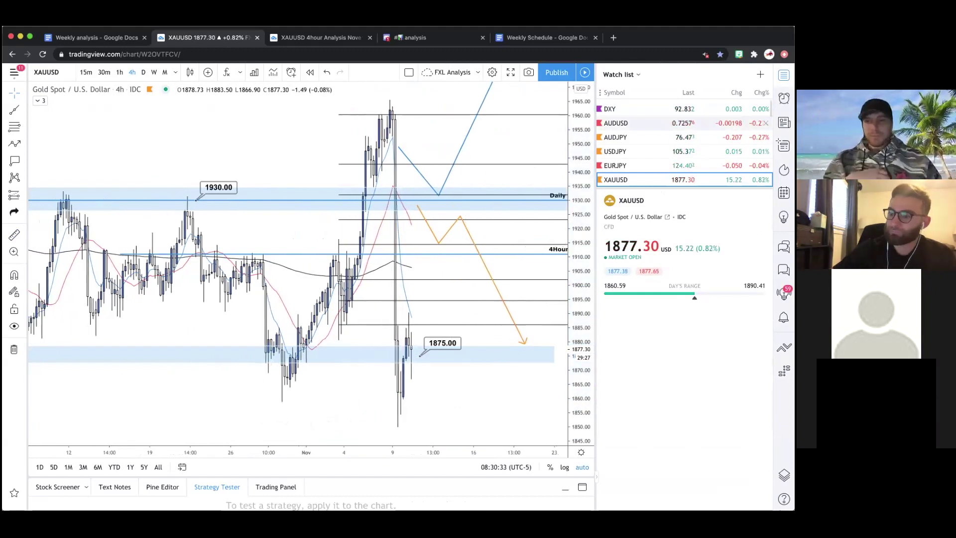
{"action": "left_click", "coordinate": [784, 75]}
{"action": "left_click_drag", "start_coordinate": [459, 100], "coordinate": [326, 102]}
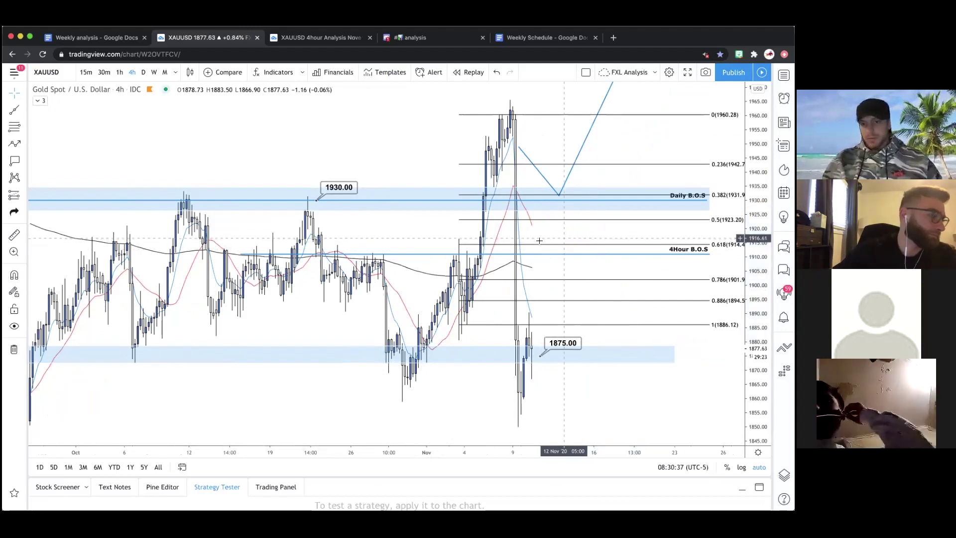
- Draw a three-point blue path from below the 1875 zone down to the Weekly 1825 line
{"action": "scroll", "coordinate": [539, 240], "scroll_direction": "down", "scroll_amount": 3}
{"action": "left_click_drag", "start_coordinate": [758, 189], "coordinate": [758, 290]}
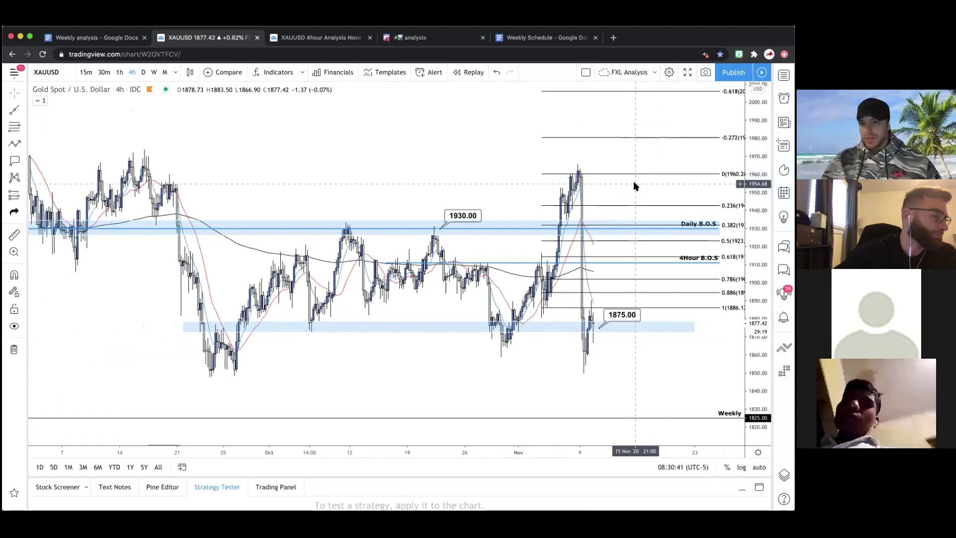
{"action": "left_click_drag", "start_coordinate": [758, 235], "coordinate": [758, 197]}
{"action": "left_click_drag", "start_coordinate": [467, 178], "coordinate": [412, 172]}
{"action": "left_click", "coordinate": [15, 144]}
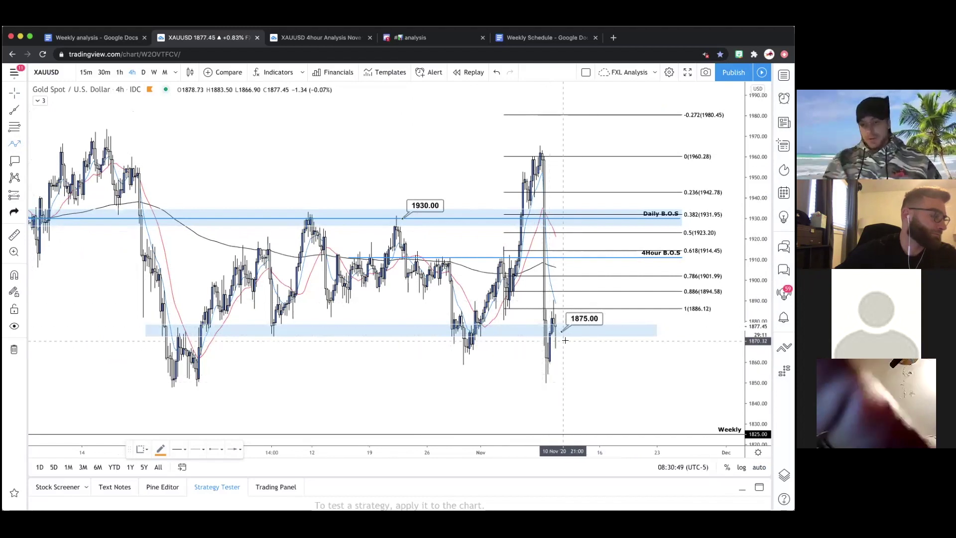
{"action": "left_click", "coordinate": [567, 340]}
{"action": "left_click", "coordinate": [574, 375]}
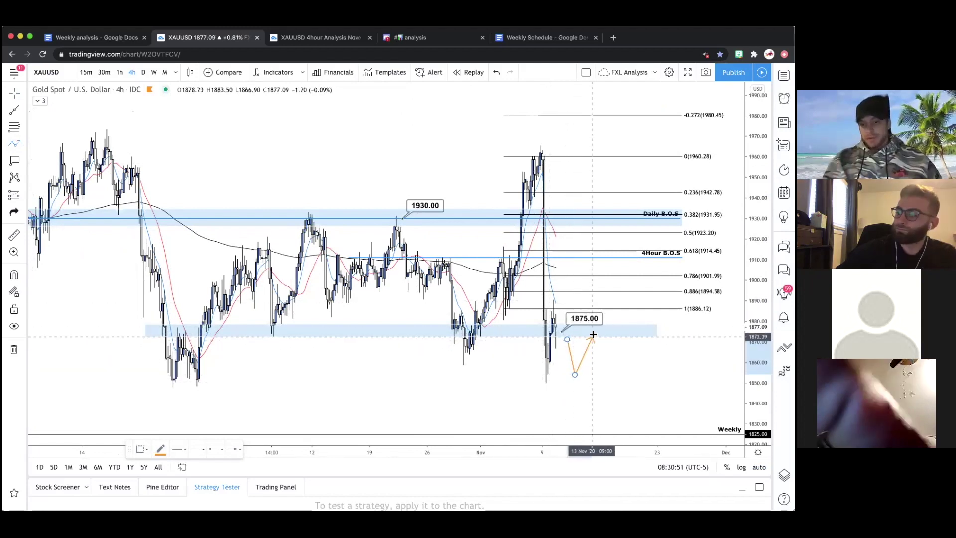
{"action": "double_click", "coordinate": [622, 432]}
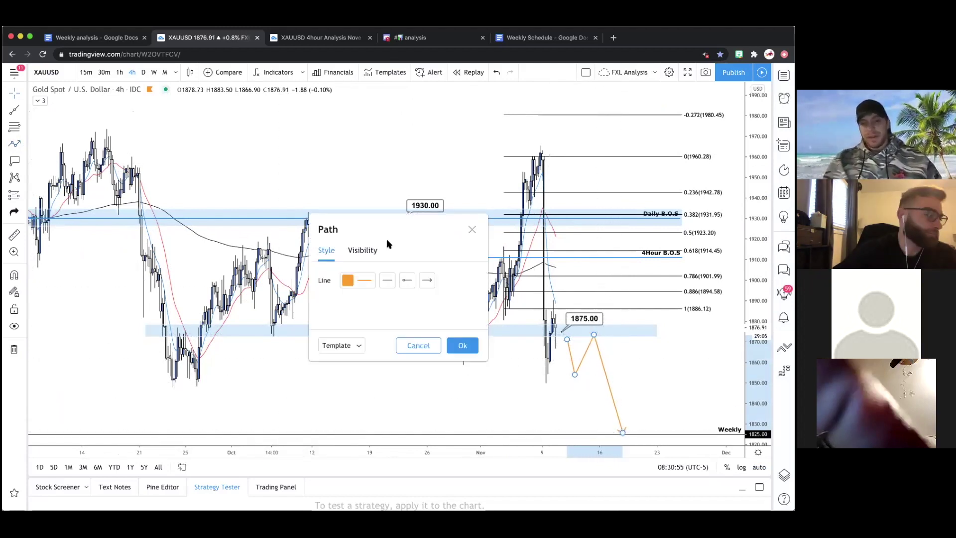
{"action": "left_click", "coordinate": [355, 280]}
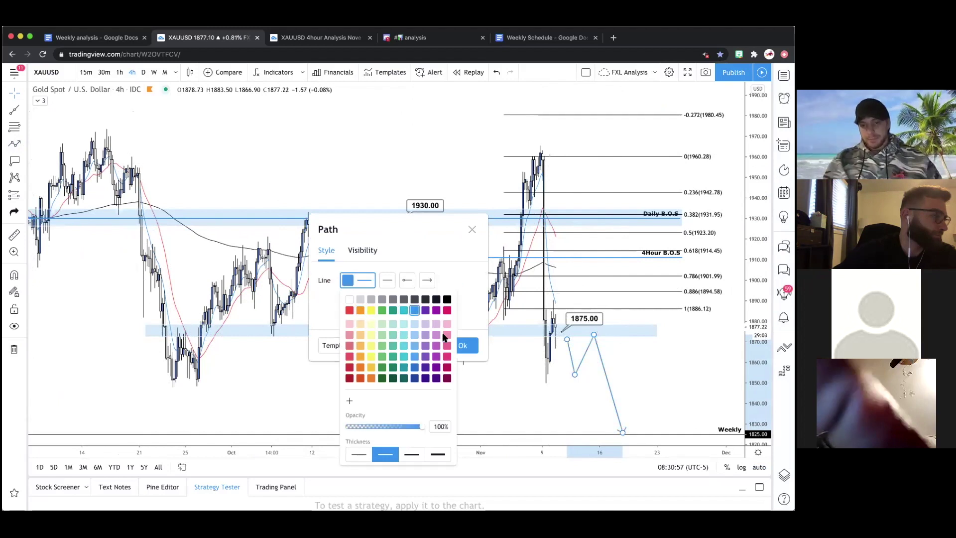
{"action": "left_click", "coordinate": [461, 345]}
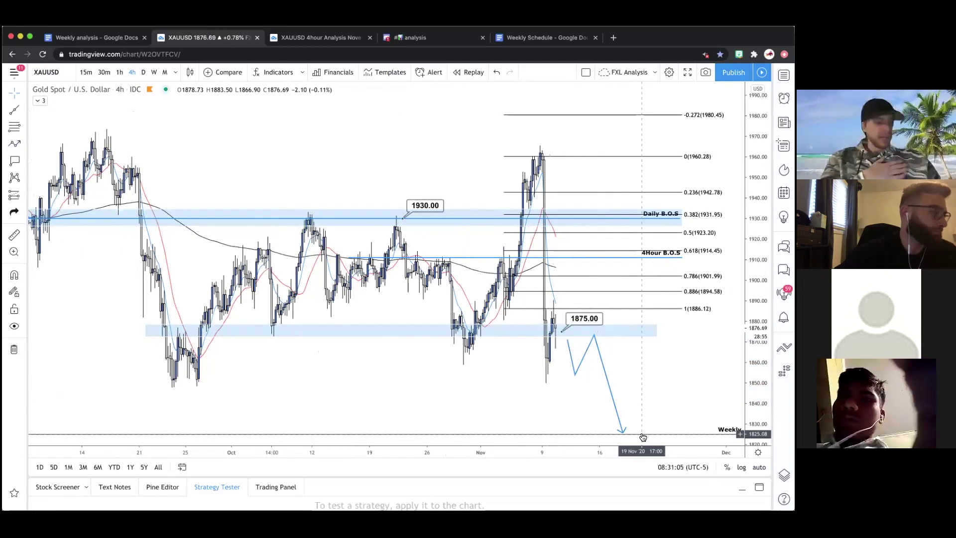
- Delete the Fibonacci retracement levels from the gold chart
{"action": "left_click", "coordinate": [682, 309]}
{"action": "key", "text": "Delete"}
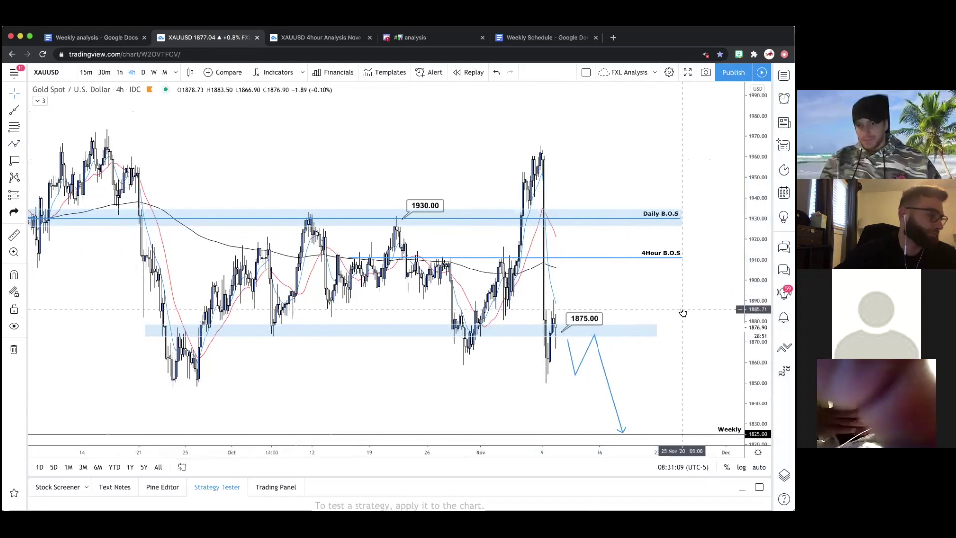
{"action": "scroll", "coordinate": [687, 321], "scroll_direction": "left", "scroll_amount": 2}
- Delete the blue projected path and shift the 1875.00 label further right
{"action": "left_click_drag", "start_coordinate": [578, 343], "coordinate": [566, 287]}
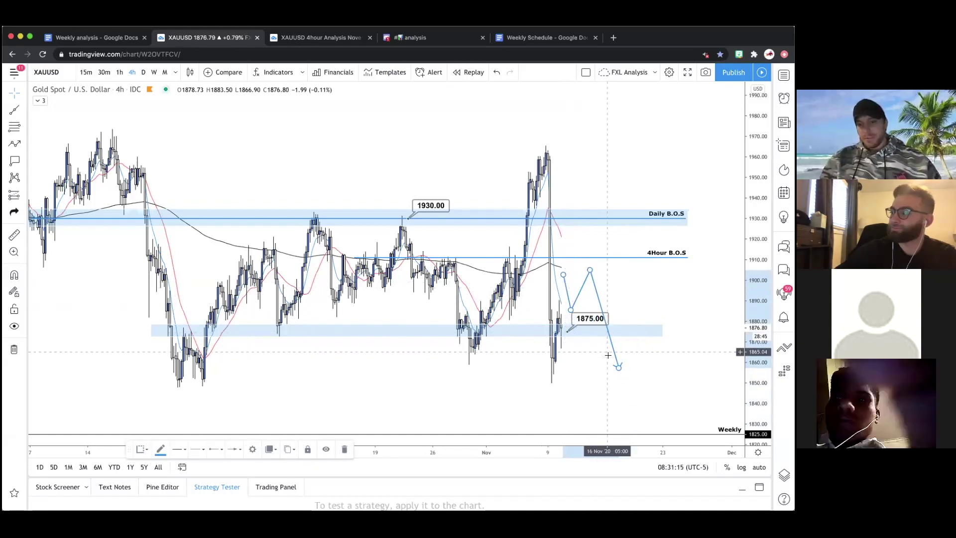
{"action": "key", "text": "Delete"}
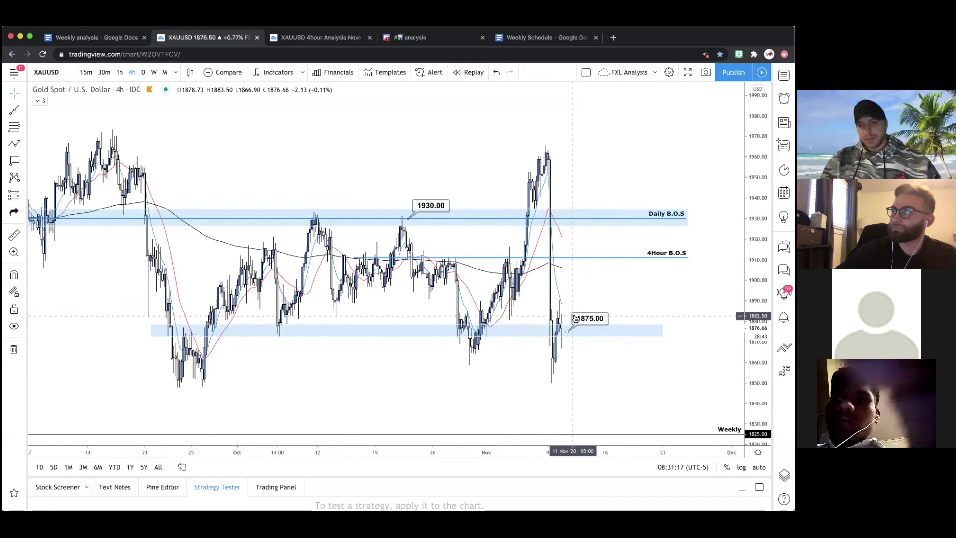
{"action": "left_click_drag", "start_coordinate": [621, 316], "coordinate": [654, 317]}
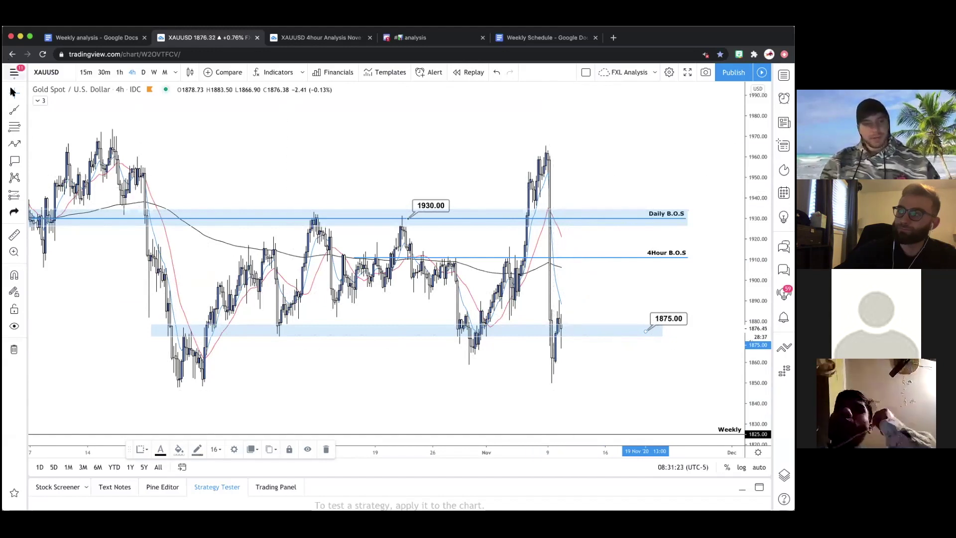
{"action": "left_click", "coordinate": [14, 142]}
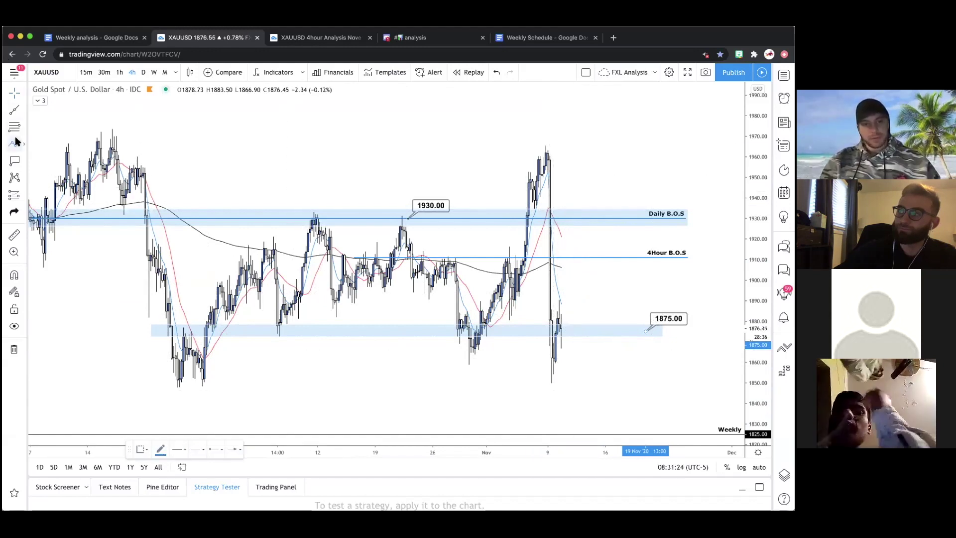
- Lay out the zigzag path: start at 1875, turn near 1900, end on the Weekly 1825 line
{"action": "left_click", "coordinate": [565, 324]}
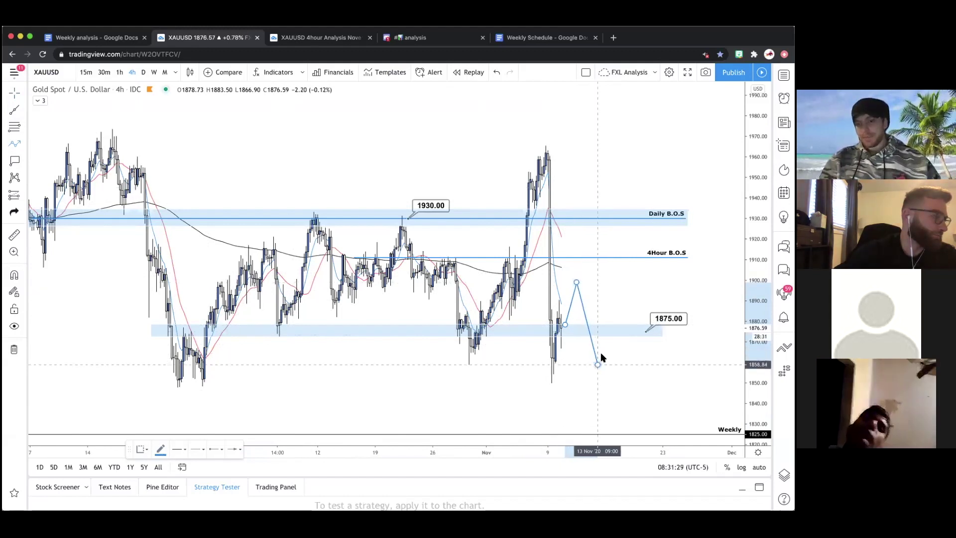
{"action": "left_click", "coordinate": [615, 326]}
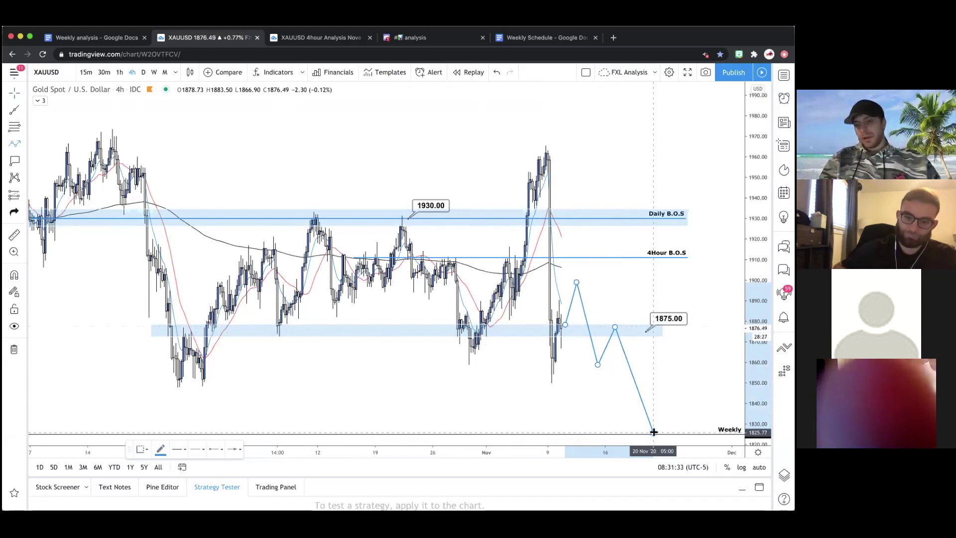
{"action": "left_click", "coordinate": [654, 432]}
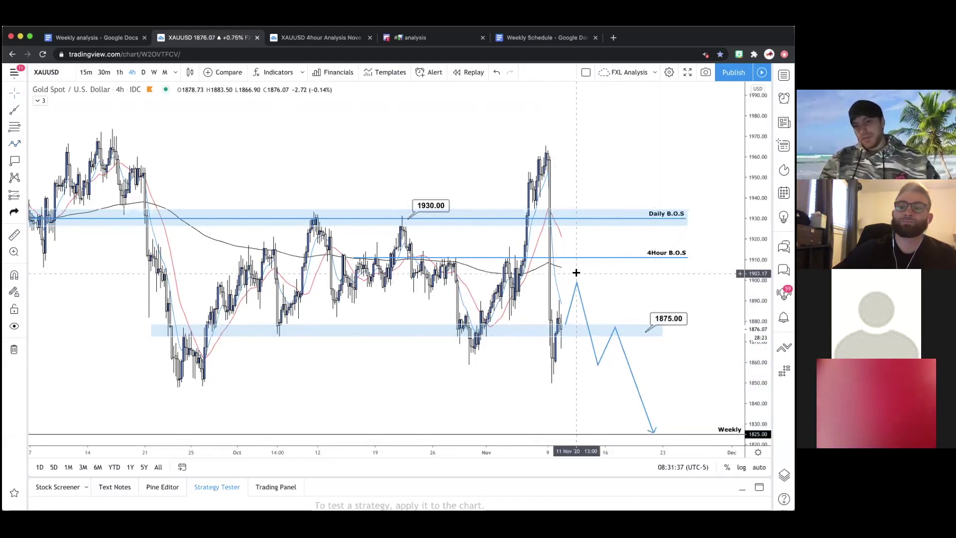
{"action": "left_click", "coordinate": [22, 145]}
- Draw a small blue box between about 1856 and 1872 beside the blue path's retrace
{"action": "left_click", "coordinate": [55, 184]}
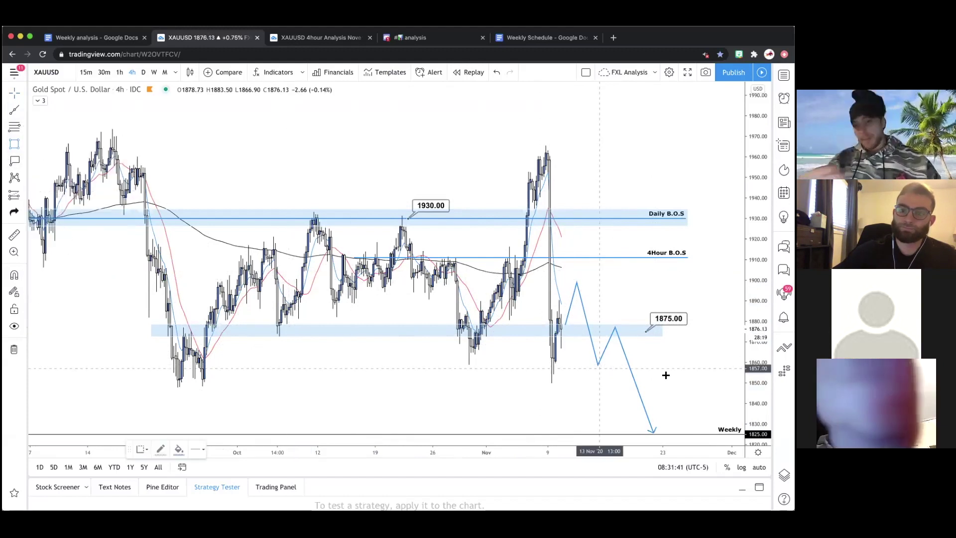
{"action": "mouse_move", "coordinate": [629, 337]}
{"action": "left_mouse_down"}
{"action": "mouse_move", "coordinate": [611, 353]}
{"action": "mouse_move", "coordinate": [620, 367]}
{"action": "left_mouse_up"}
{"action": "double_click", "coordinate": [618, 370]}
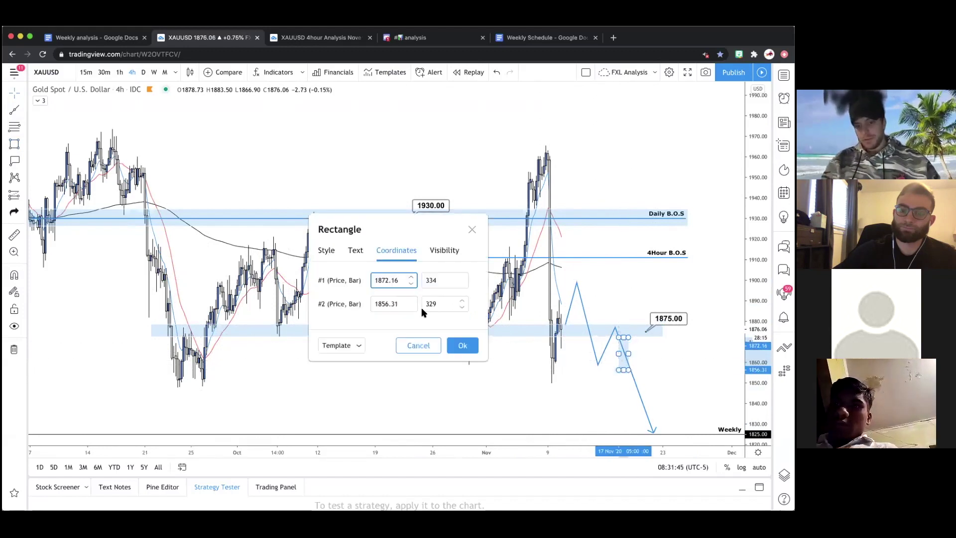
{"action": "left_click", "coordinate": [463, 346]}
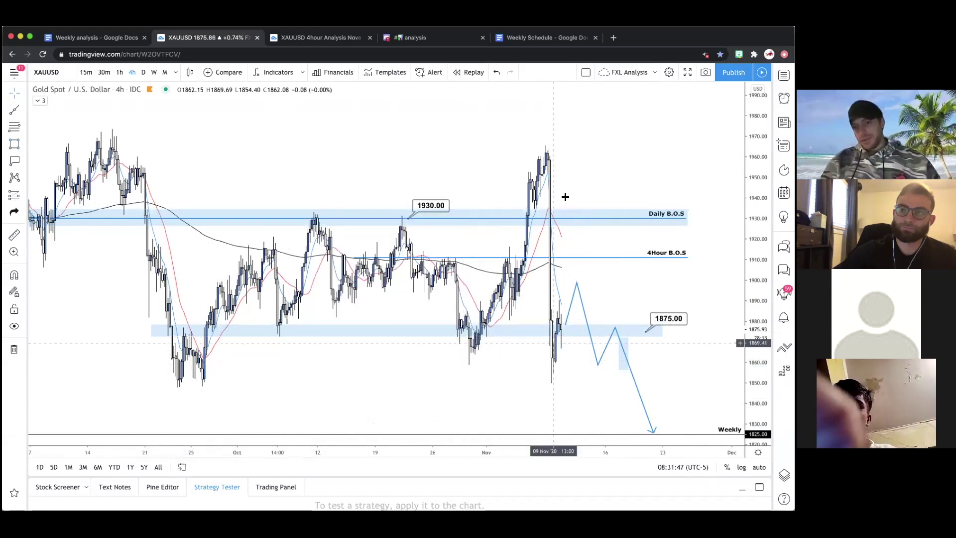
{"action": "left_click", "coordinate": [550, 158], "text": "shift"}
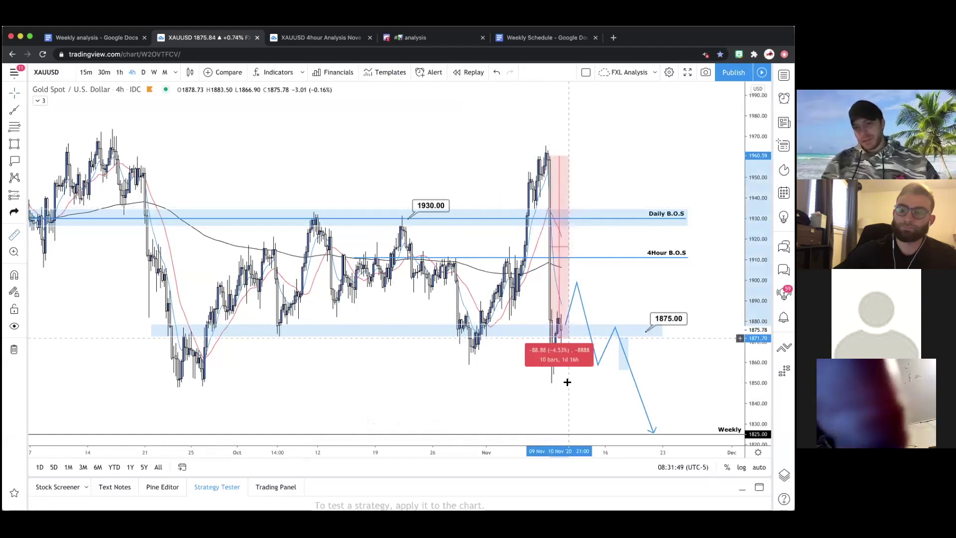
{"action": "left_click", "coordinate": [581, 339]}
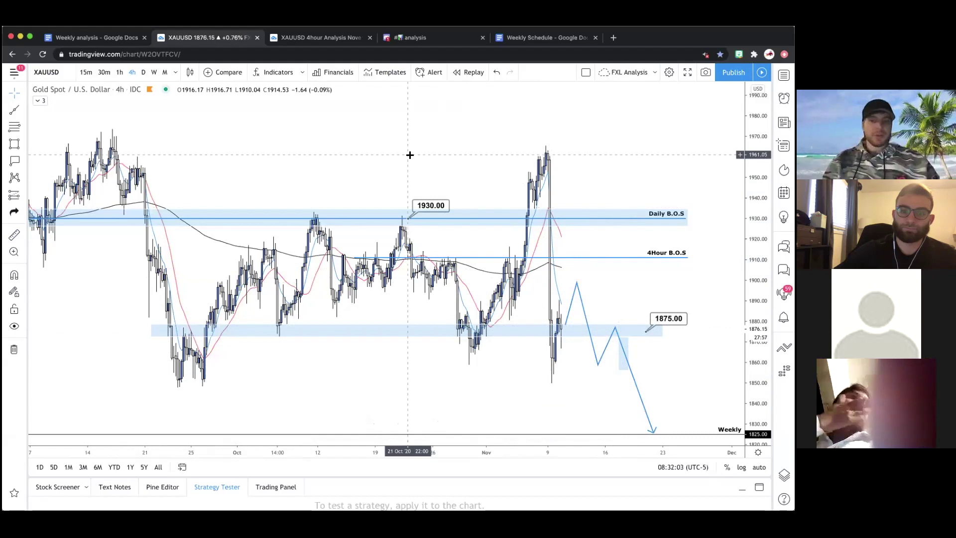
- Draw an orange path from about 1900, peaking near 1925, pulling back, then rising to 1985
{"action": "scroll", "coordinate": [389, 158], "scroll_direction": "up", "scroll_amount": 1}
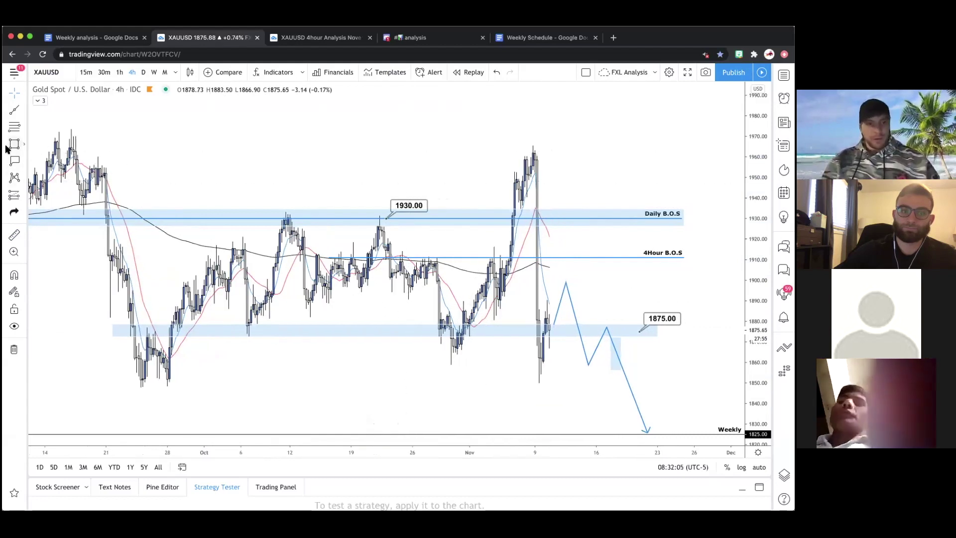
{"action": "left_click", "coordinate": [23, 144]}
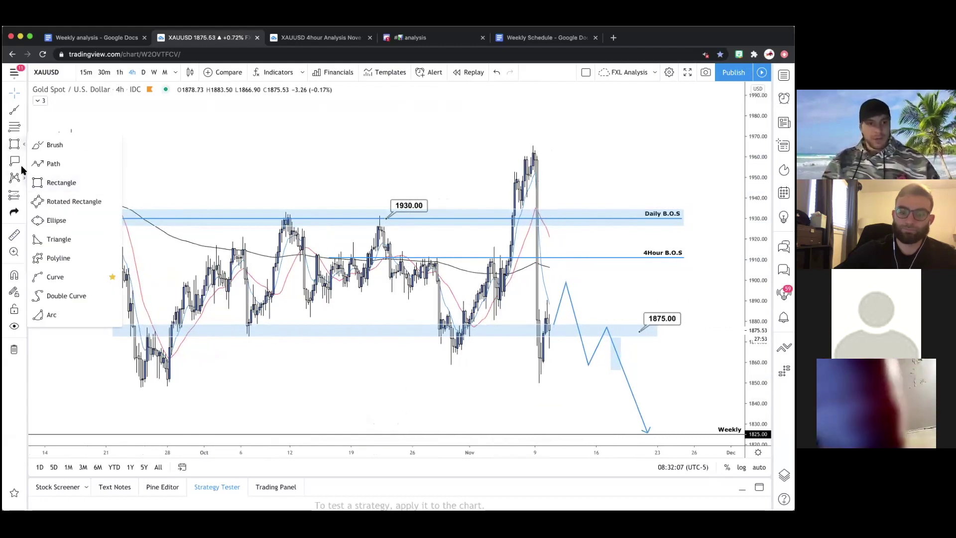
{"action": "left_click", "coordinate": [50, 163]}
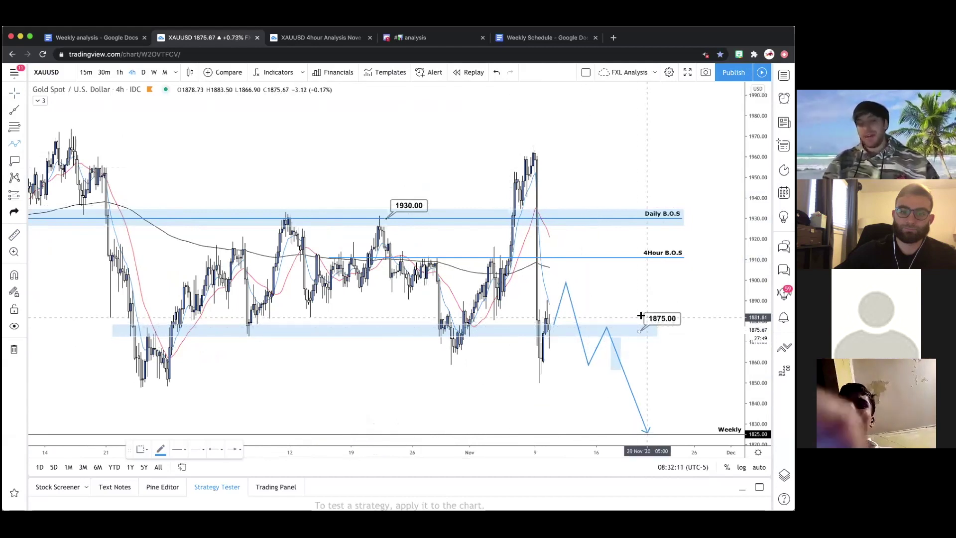
{"action": "left_click", "coordinate": [566, 273]}
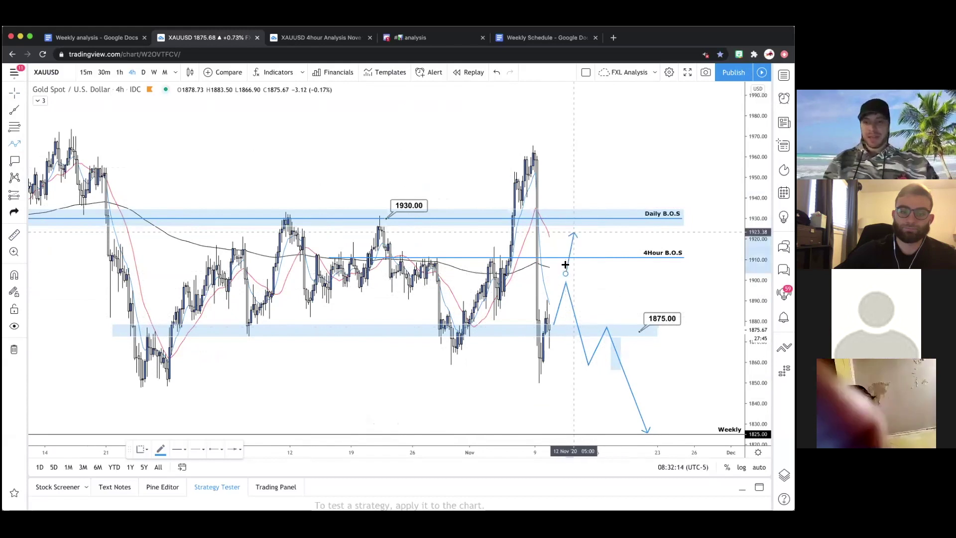
{"action": "left_click", "coordinate": [577, 229]}
{"action": "left_click", "coordinate": [590, 257]}
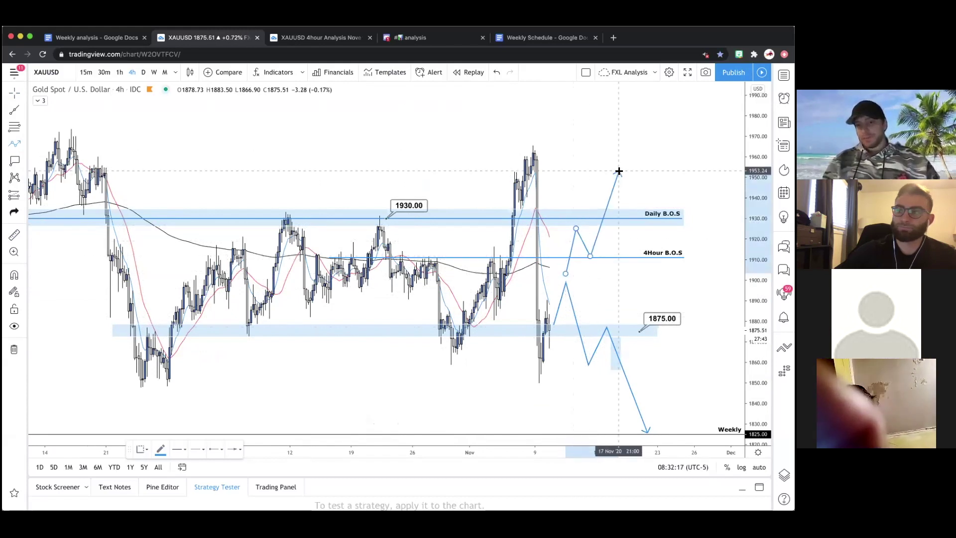
{"action": "double_click", "coordinate": [674, 105]}
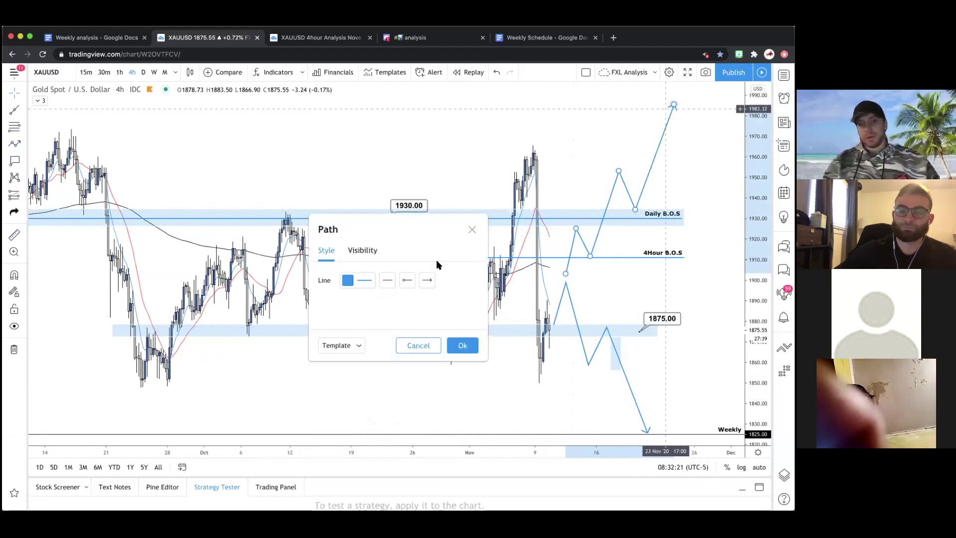
{"action": "left_click", "coordinate": [357, 285]}
{"action": "left_click", "coordinate": [360, 310]}
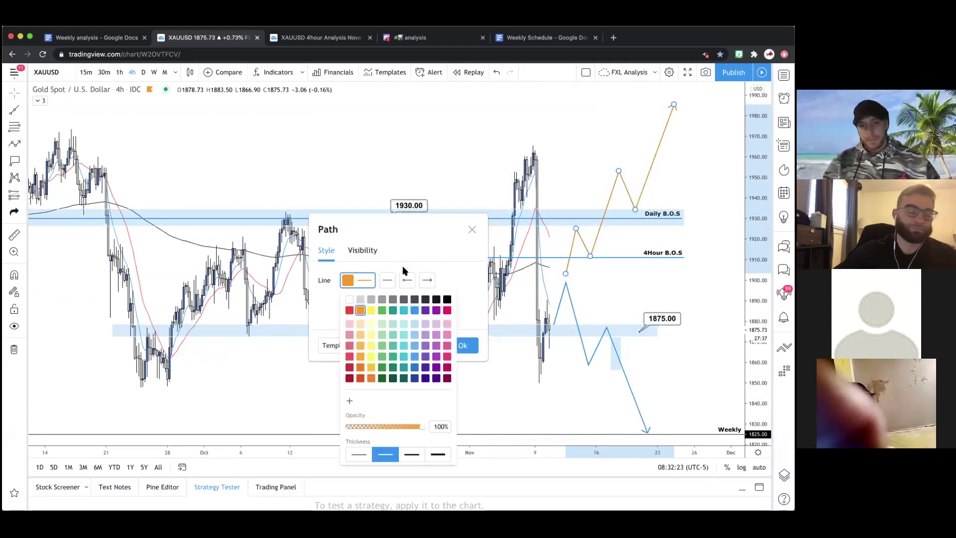
{"action": "left_click", "coordinate": [404, 270]}
{"action": "left_click", "coordinate": [462, 346]}
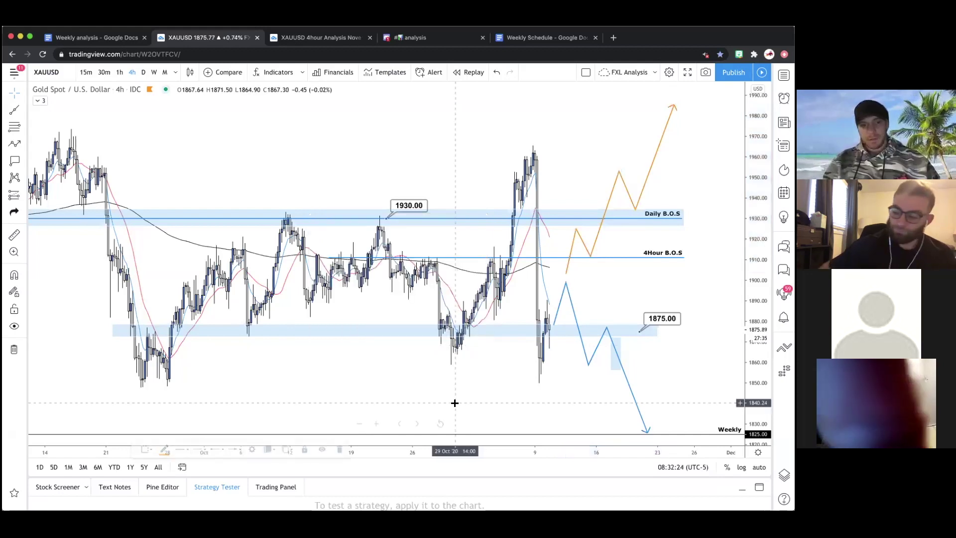
- Mark the orange path's pullback with a small box around 1935–1948
{"action": "left_click", "coordinate": [16, 159]}
{"action": "left_click", "coordinate": [55, 181]}
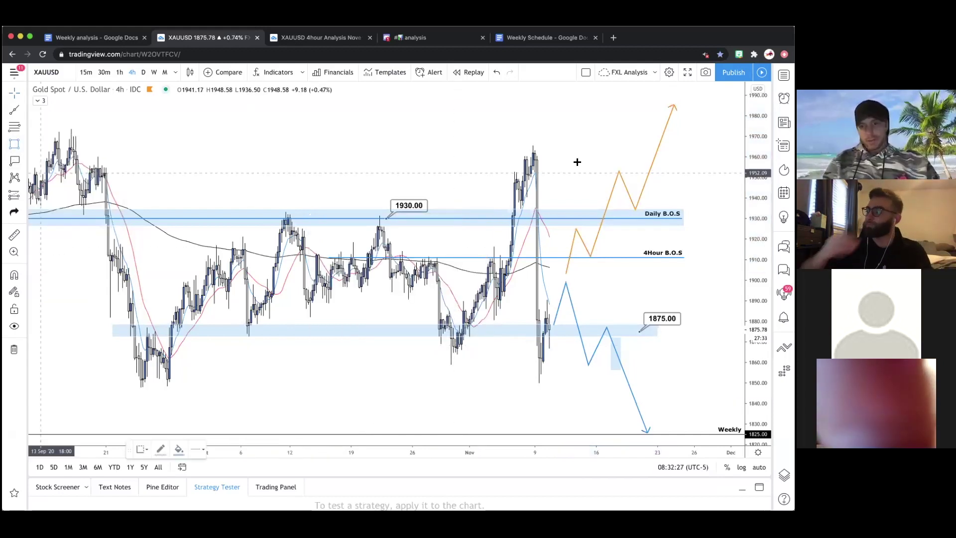
{"action": "left_click", "coordinate": [650, 180]}
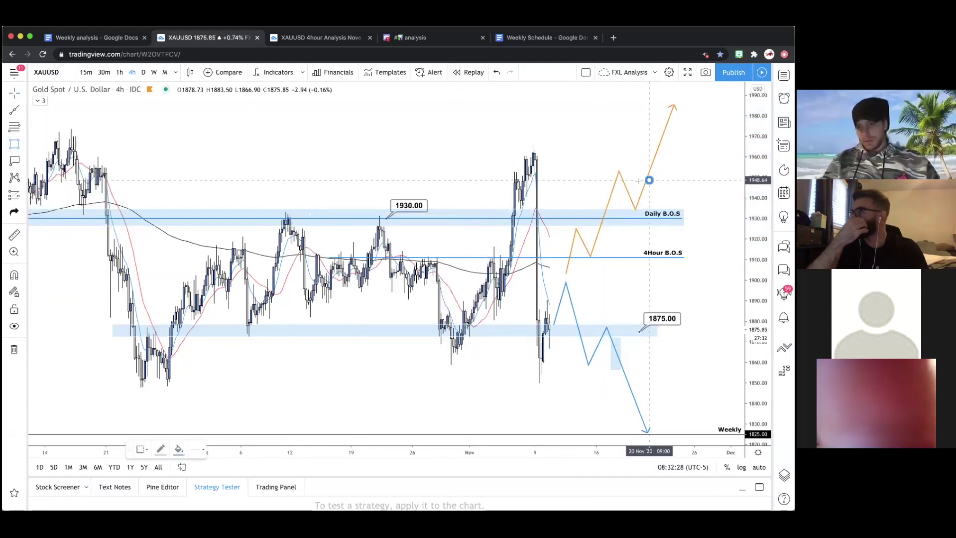
{"action": "left_click", "coordinate": [637, 207]}
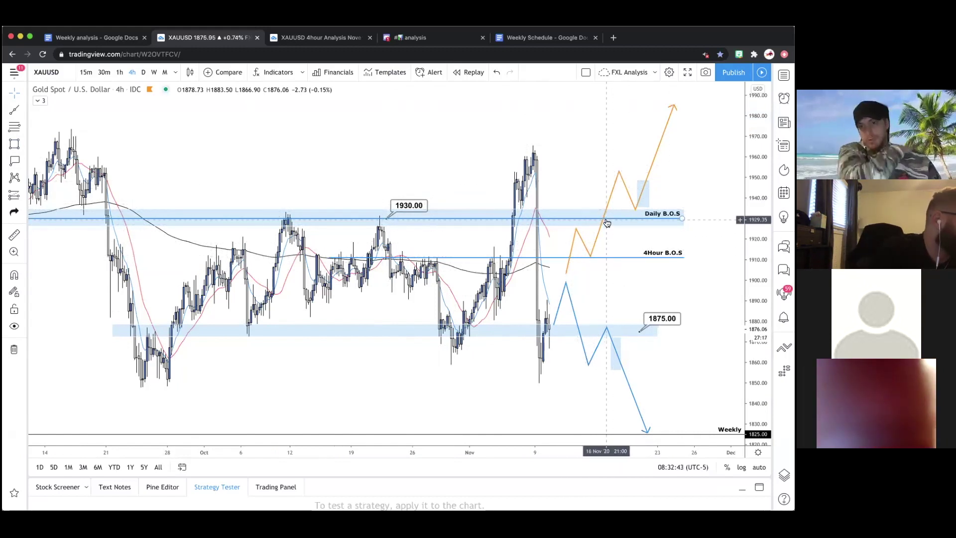
- Switch the gold chart to daily bars and frame it to reveal the 1800 zone
{"action": "left_click_drag", "start_coordinate": [600, 107], "coordinate": [581, 129]}
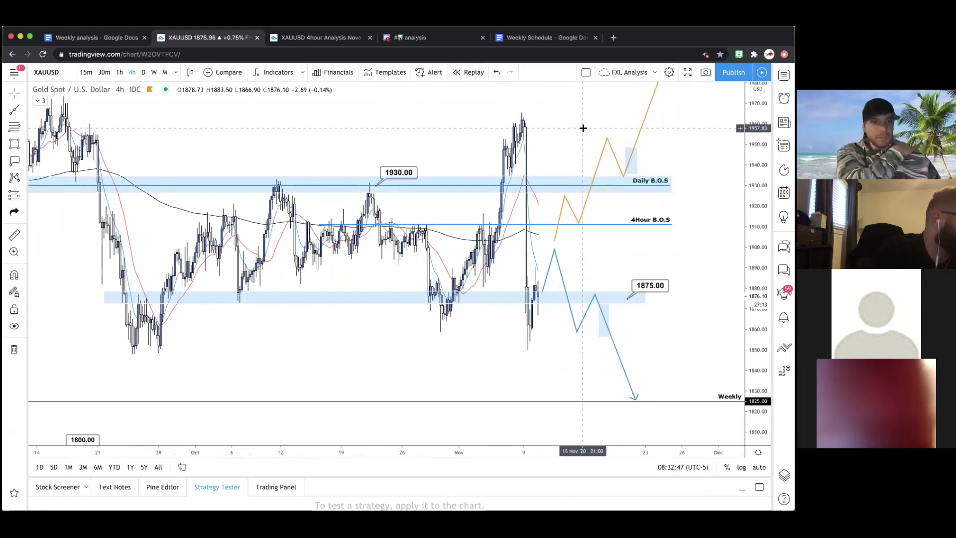
{"action": "scroll", "coordinate": [583, 128], "scroll_direction": "up", "scroll_amount": 2}
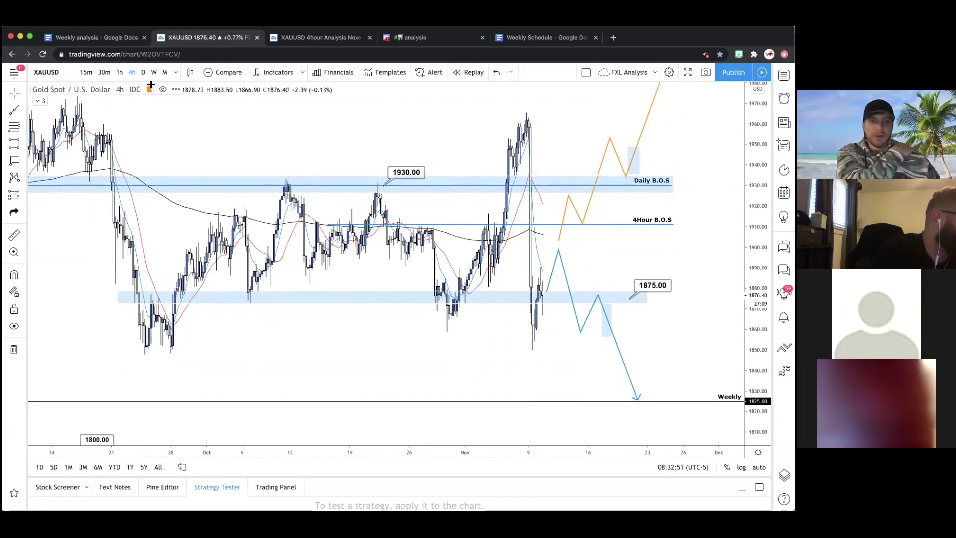
{"action": "left_click", "coordinate": [140, 74]}
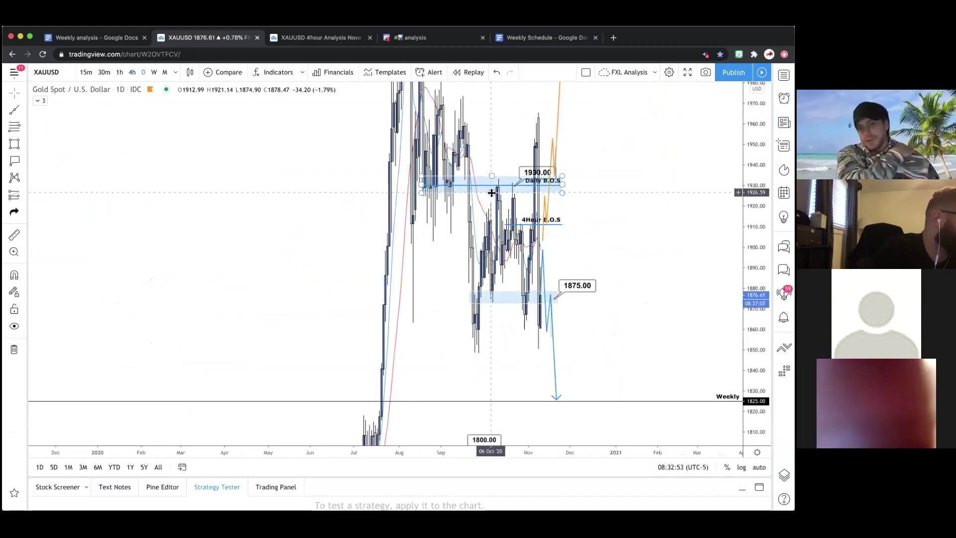
{"action": "scroll", "coordinate": [631, 234], "scroll_direction": "up", "scroll_amount": 4}
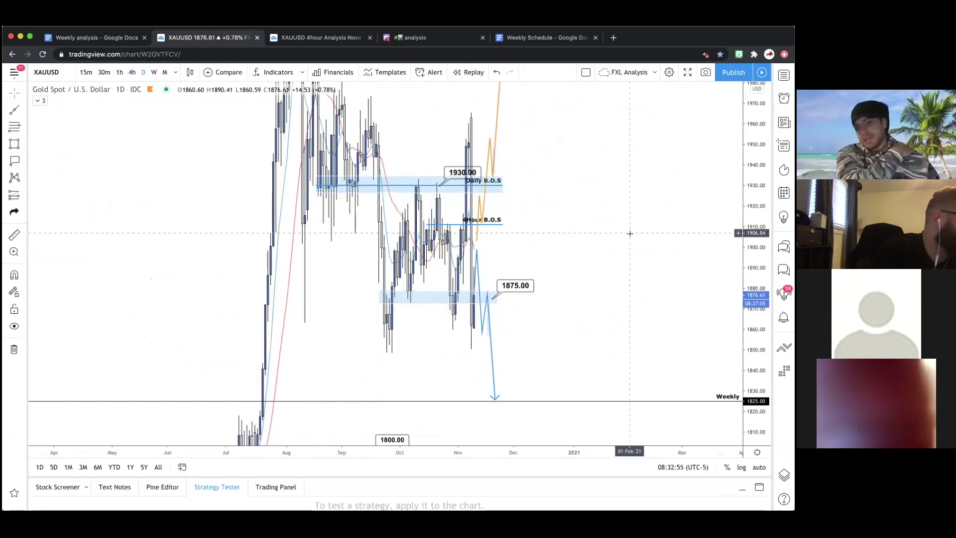
{"action": "left_click_drag", "start_coordinate": [757, 194], "coordinate": [757, 299]}
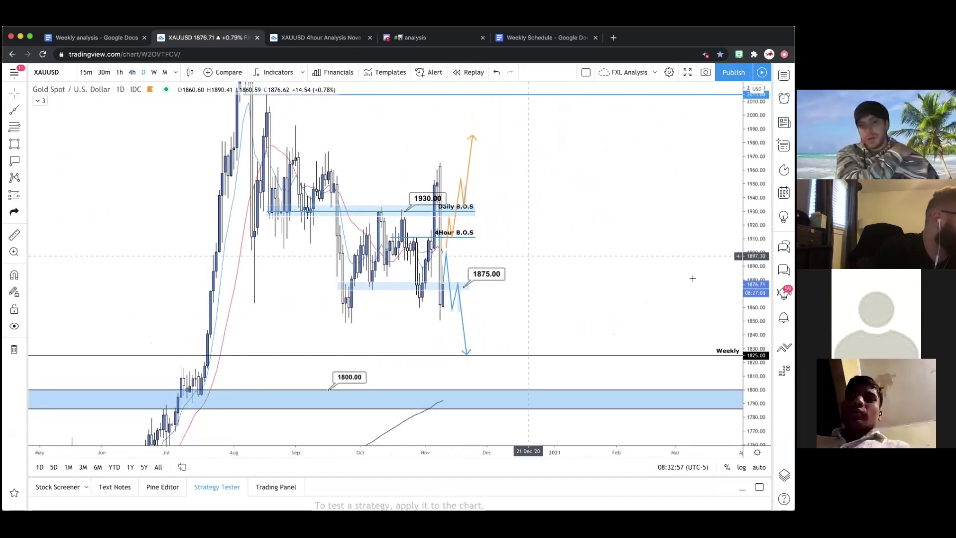
{"action": "scroll", "coordinate": [650, 285], "scroll_direction": "up", "scroll_amount": 3}
{"action": "left_click_drag", "start_coordinate": [655, 282], "coordinate": [713, 282]}
{"action": "scroll", "coordinate": [713, 283], "scroll_direction": "up", "scroll_amount": 3}
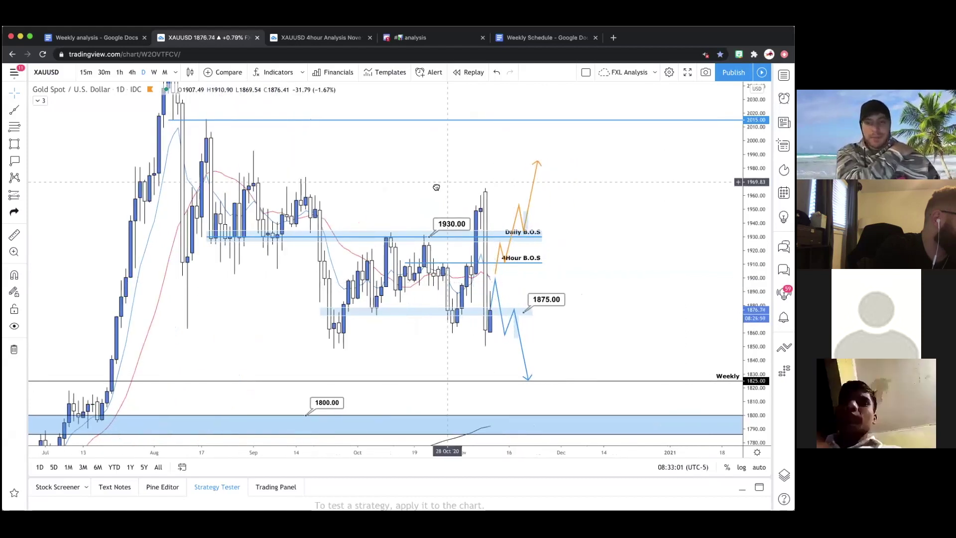
{"action": "left_click_drag", "start_coordinate": [447, 187], "coordinate": [457, 188]}
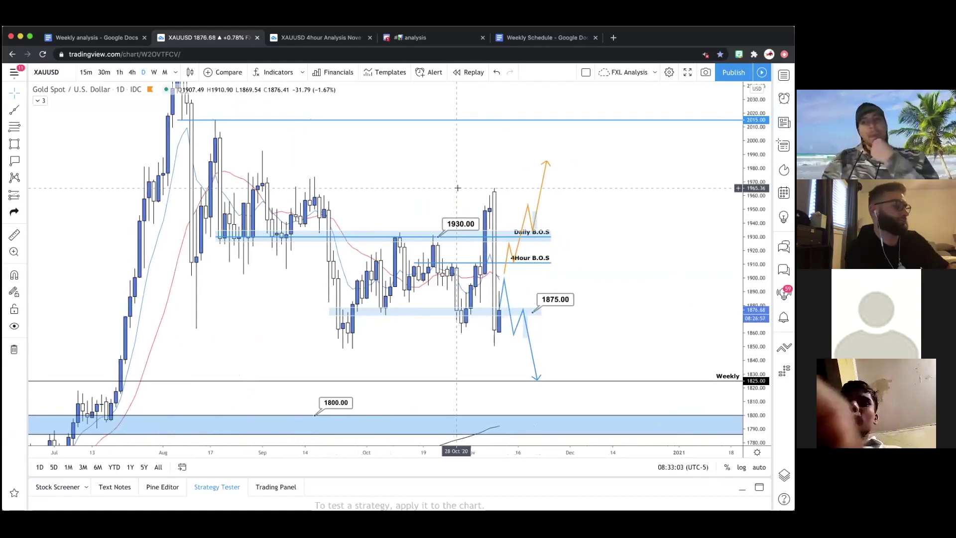
{"action": "scroll", "coordinate": [458, 188], "scroll_direction": "down", "scroll_amount": 1}
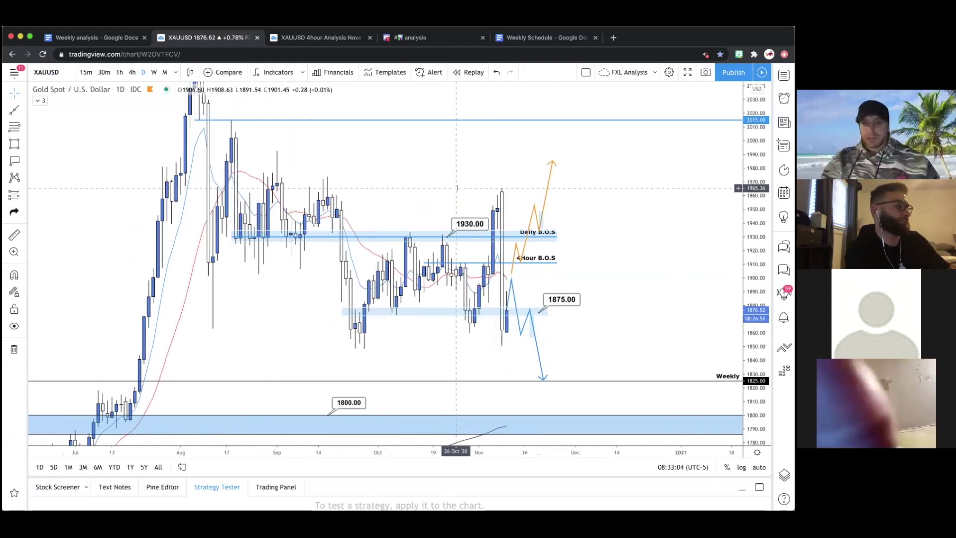
- Raise the orange path's top endpoint from 1985 up to the 2015 level
{"action": "left_click", "coordinate": [535, 242]}
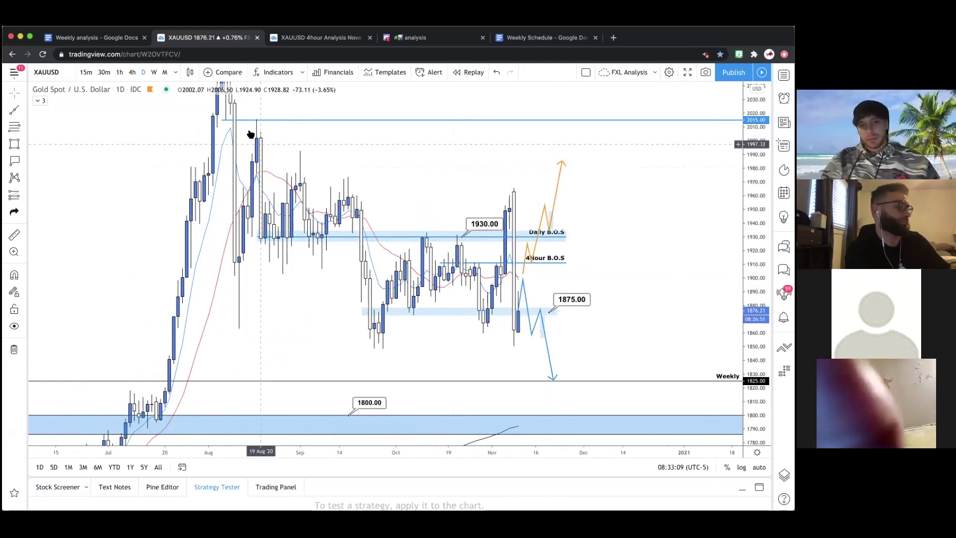
{"action": "left_click", "coordinate": [301, 122]}
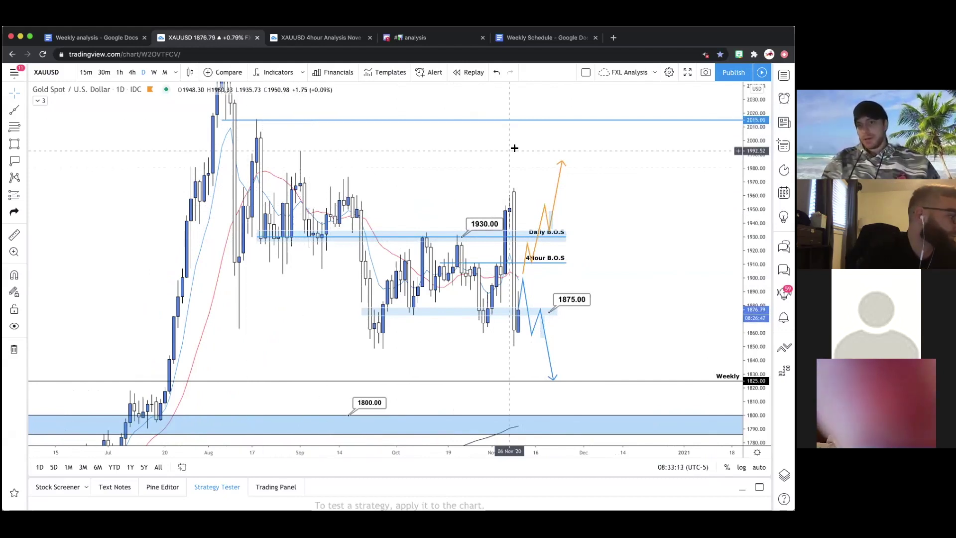
{"action": "left_click_drag", "start_coordinate": [561, 159], "coordinate": [645, 99]}
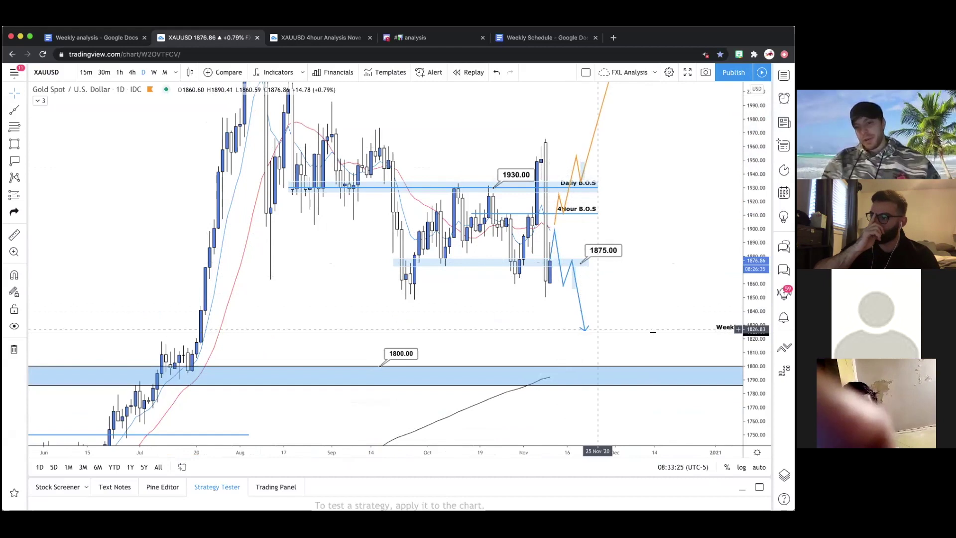
- Drag the blue path's final endpoint past the Weekly 1825 line into the 1800 zone
{"action": "left_click_drag", "start_coordinate": [585, 331], "coordinate": [593, 374]}
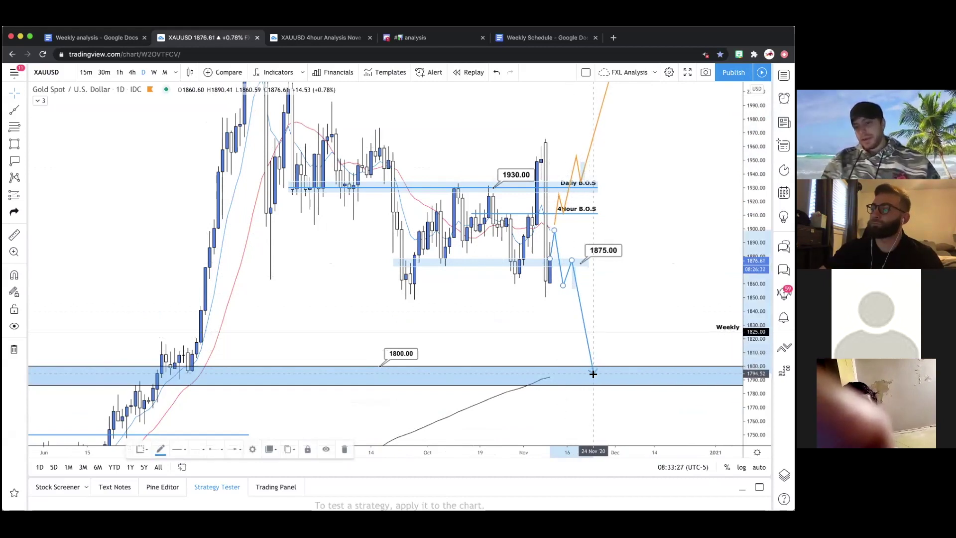
{"action": "left_click", "coordinate": [637, 250]}
{"action": "left_click_drag", "start_coordinate": [656, 205], "coordinate": [656, 222]}
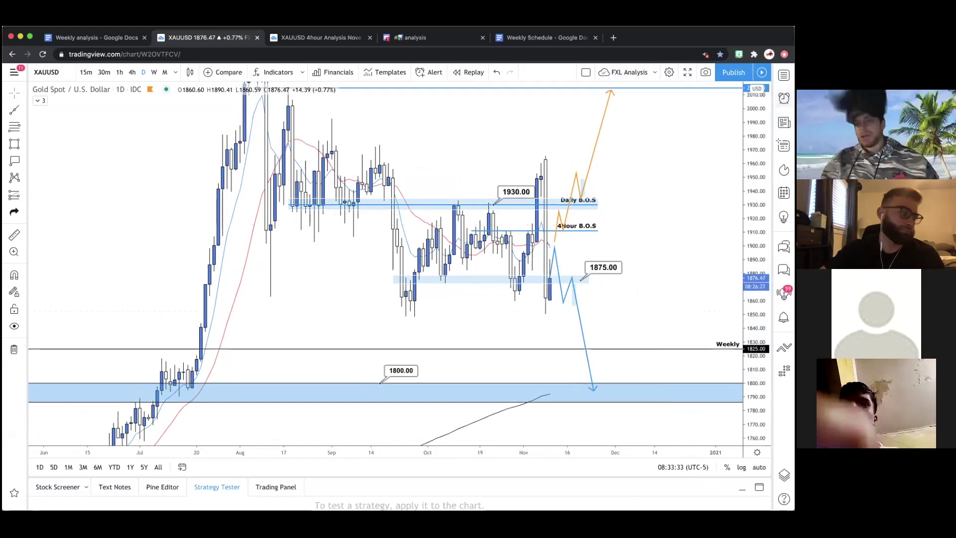
- Flip through DXY, AUDUSD, AUDJPY, USDJPY, EURJPY and XAUUSD from the watch list, then hide it
{"action": "left_click", "coordinate": [784, 74]}
{"action": "left_click", "coordinate": [612, 108]}
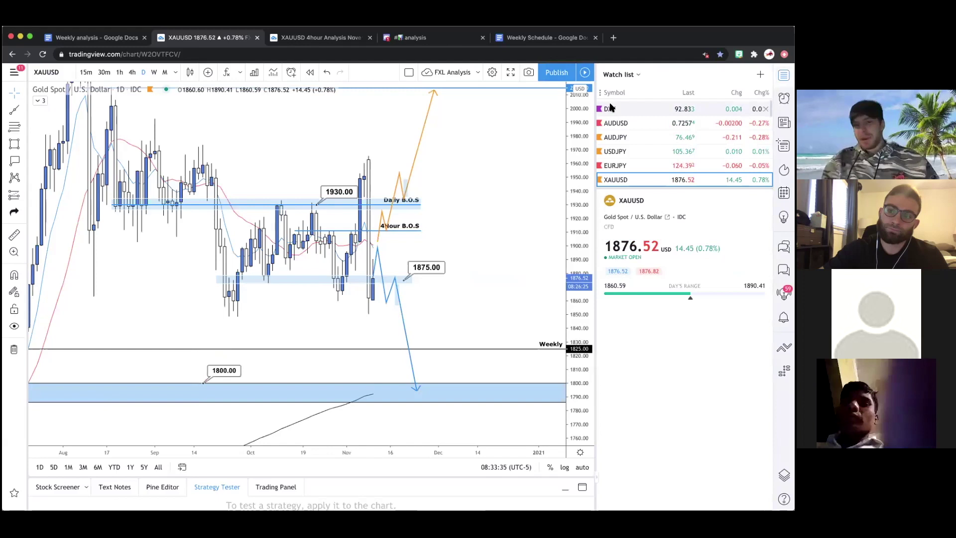
{"action": "left_click", "coordinate": [623, 128]}
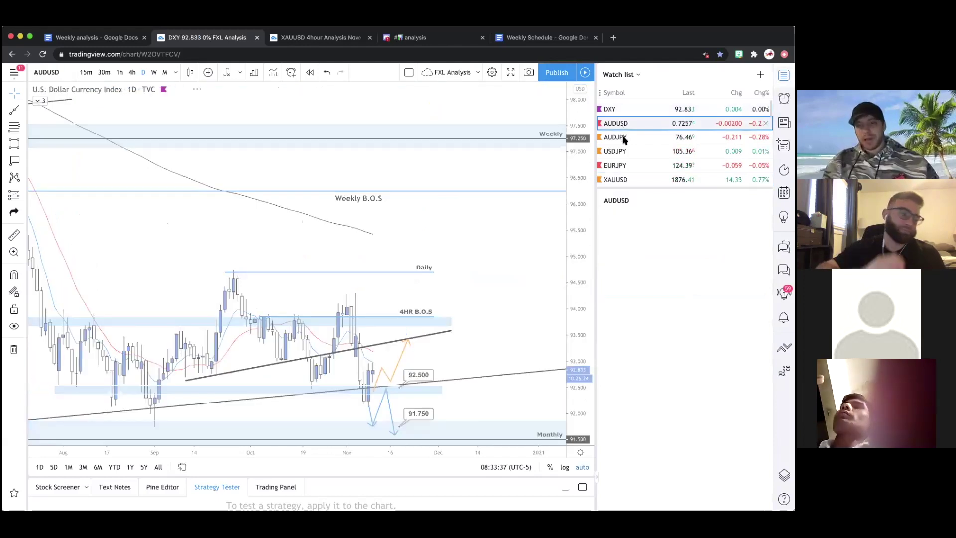
{"action": "left_click", "coordinate": [621, 137]}
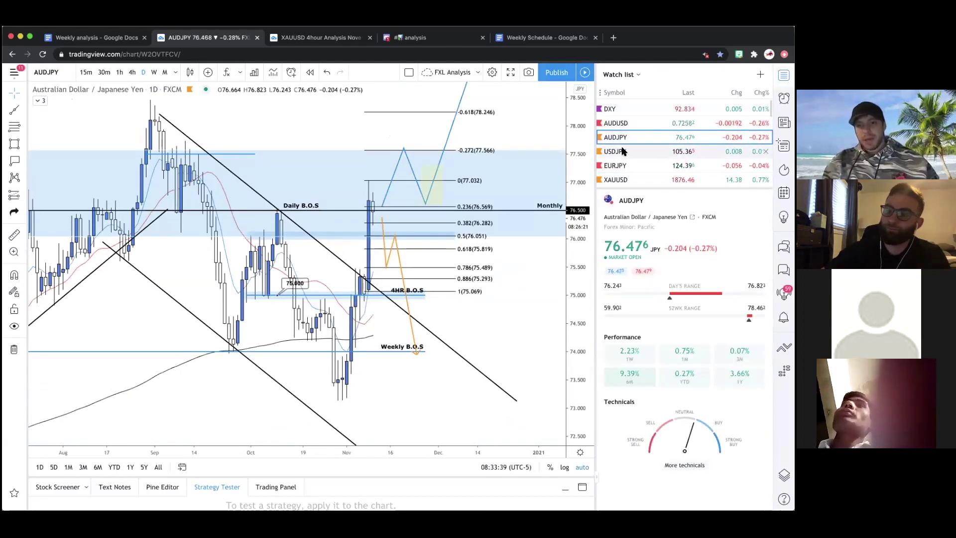
{"action": "left_click", "coordinate": [623, 152]}
{"action": "left_click", "coordinate": [622, 166]}
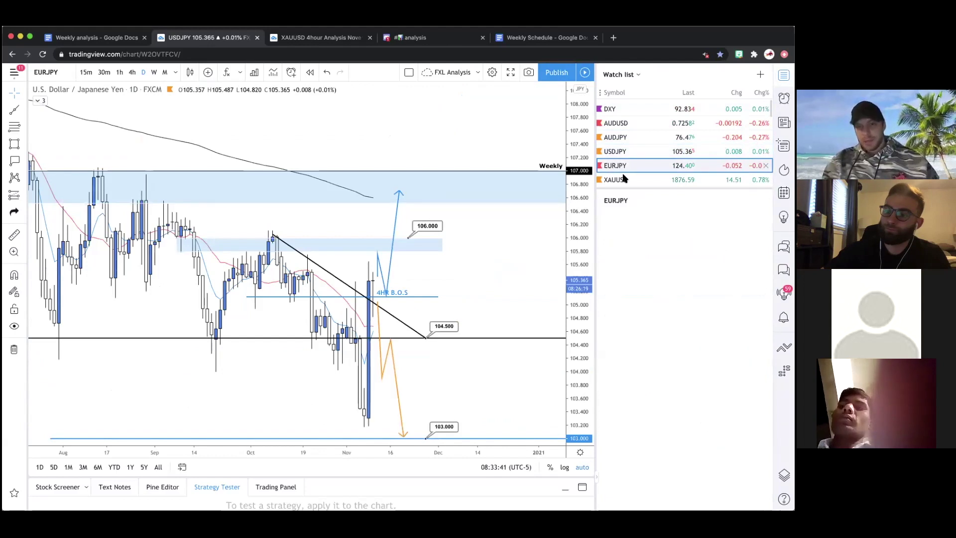
{"action": "left_click", "coordinate": [617, 180]}
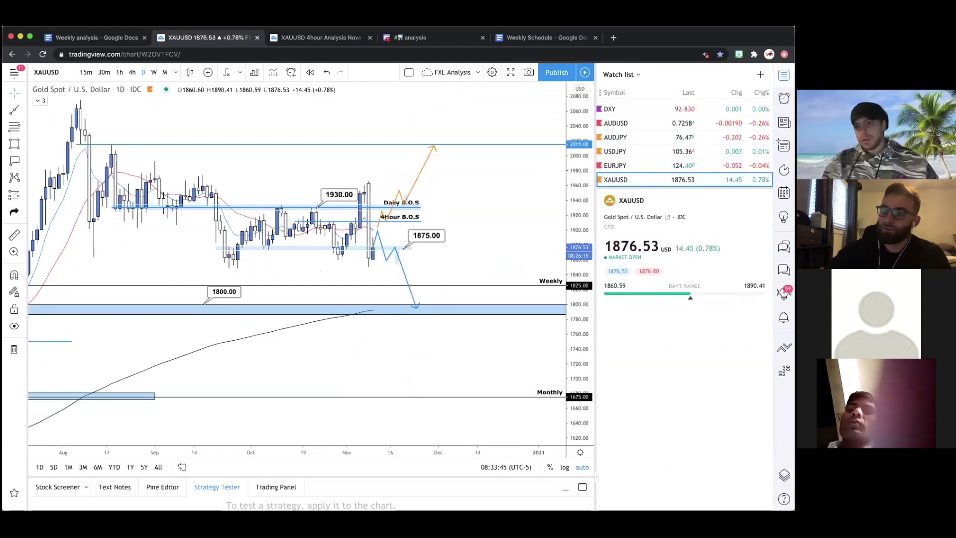
{"action": "left_click", "coordinate": [784, 75]}
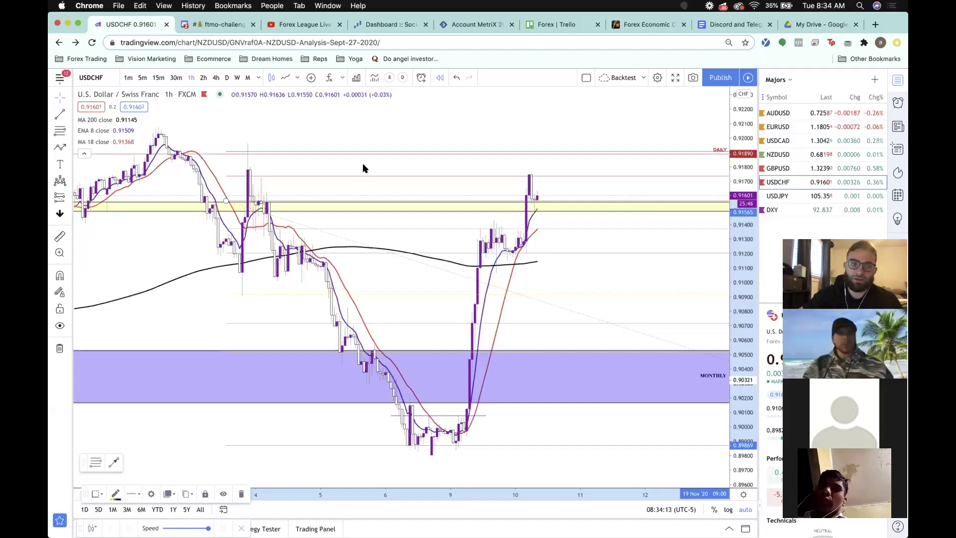
- Raise the USDCHF horizontal level to 0.91802 and deselect it
{"action": "scroll", "coordinate": [363, 163], "scroll_direction": "up", "scroll_amount": 1}
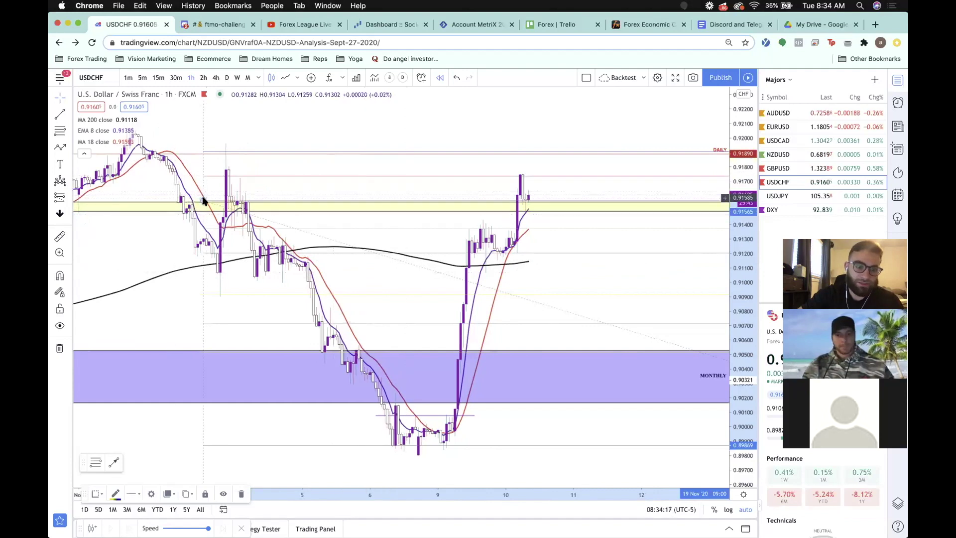
{"action": "left_click_drag", "start_coordinate": [211, 180], "coordinate": [212, 166]}
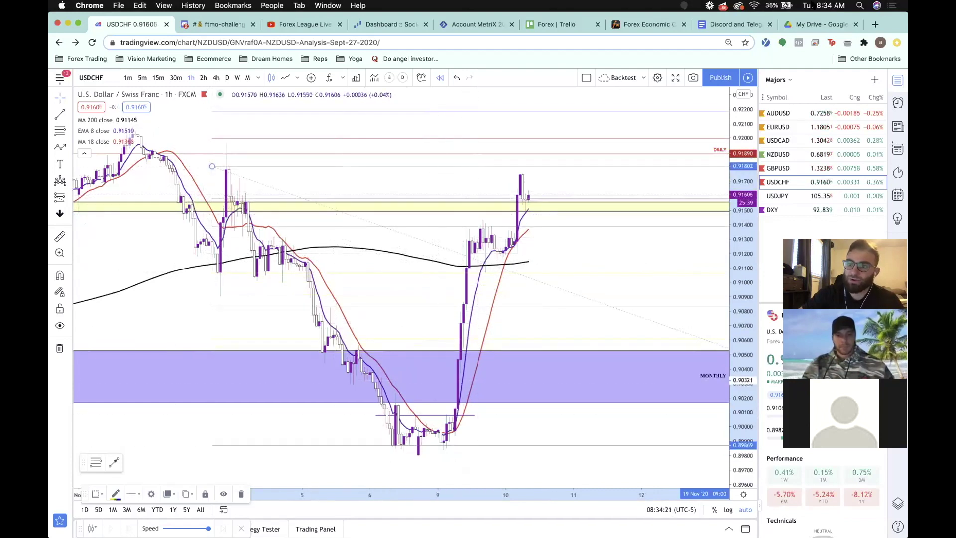
{"action": "left_click", "coordinate": [831, 5]}
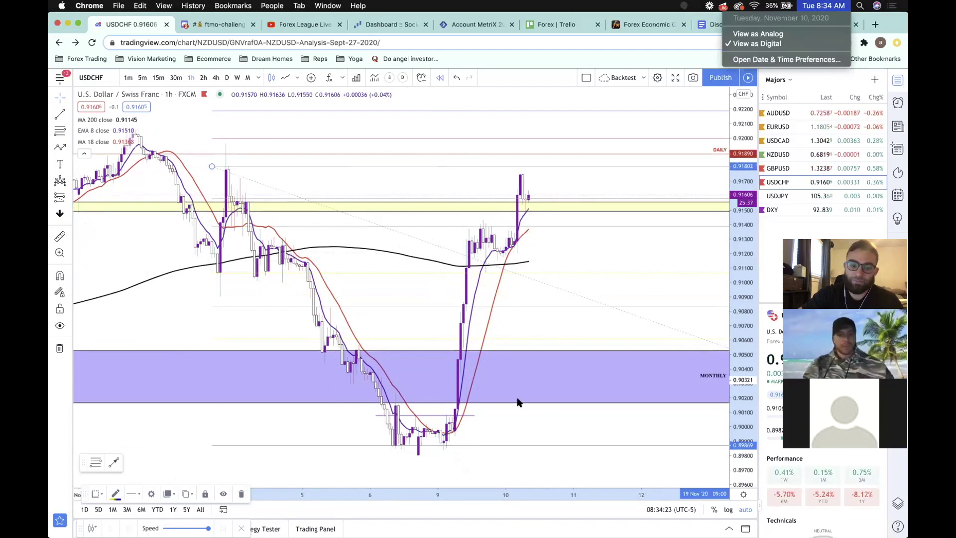
{"action": "left_click", "coordinate": [458, 431]}
{"action": "left_click", "coordinate": [448, 437]}
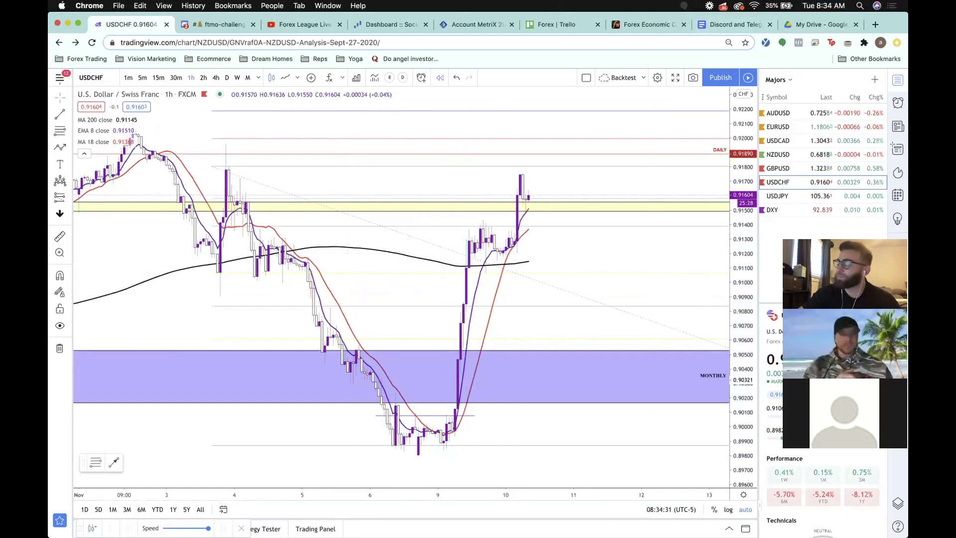
- End the Zoom meeting from the meeting controls
{"action": "left_click", "coordinate": [709, 5]}
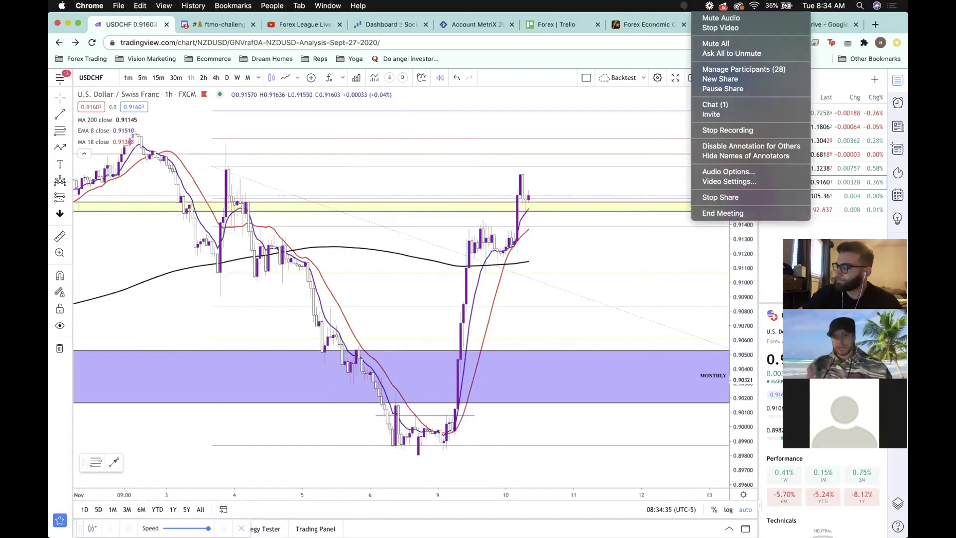
{"action": "key", "text": "Escape"}
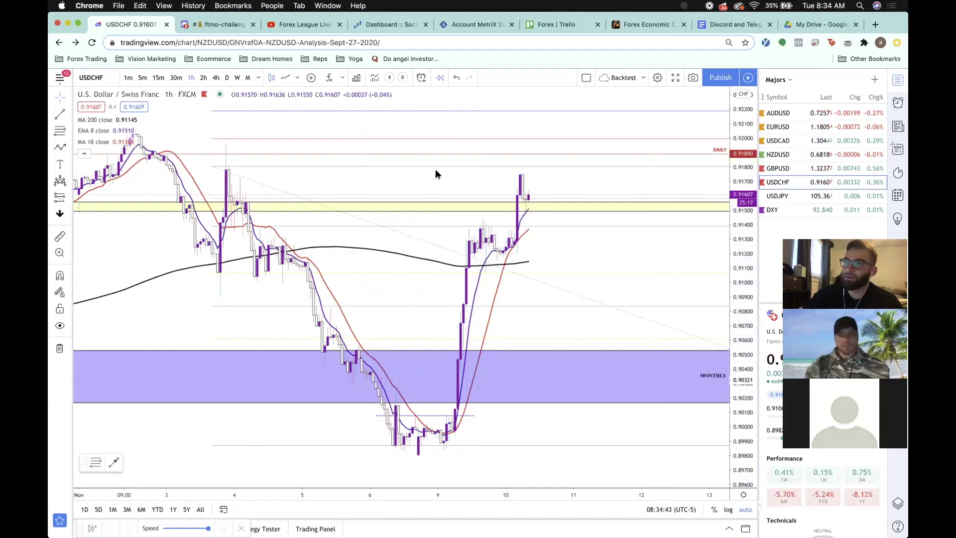
{"action": "left_click", "coordinate": [702, 6]}
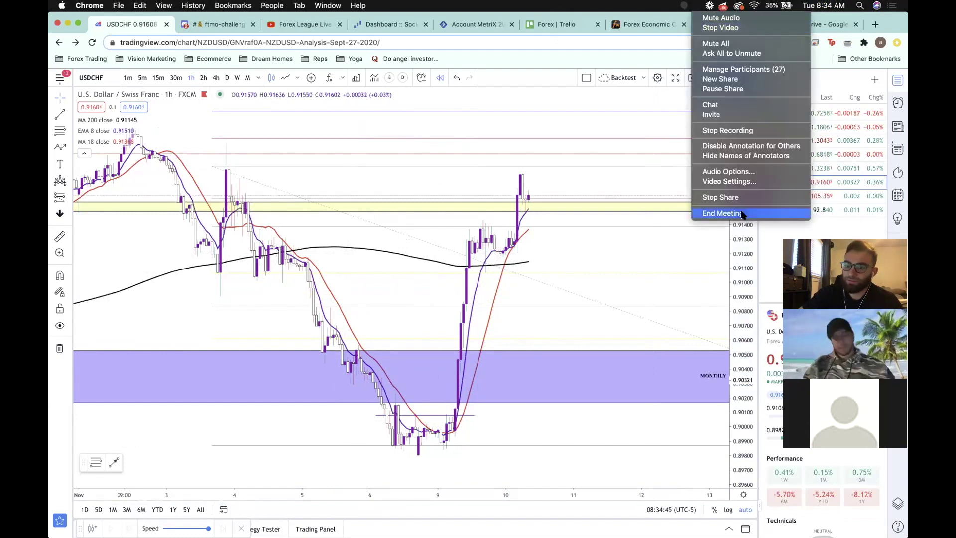
{"action": "left_click", "coordinate": [713, 211]}
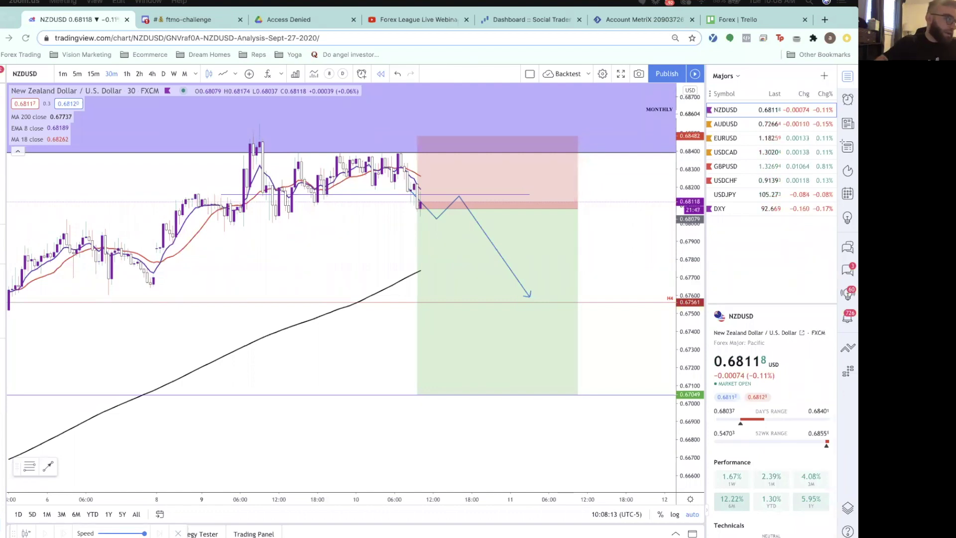
- Bring the NZDUSD chart back to front, zoom it, and pick DXY in the watchlist
{"action": "left_click", "coordinate": [375, 289]}
{"action": "scroll", "coordinate": [379, 250], "scroll_direction": "up", "scroll_amount": 1}
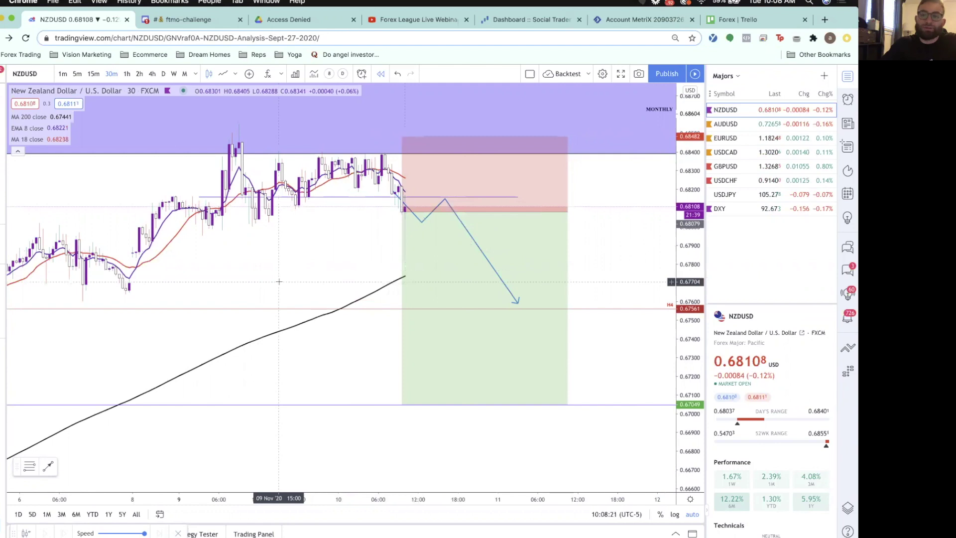
{"action": "scroll", "coordinate": [308, 257], "scroll_direction": "left", "scroll_amount": 2}
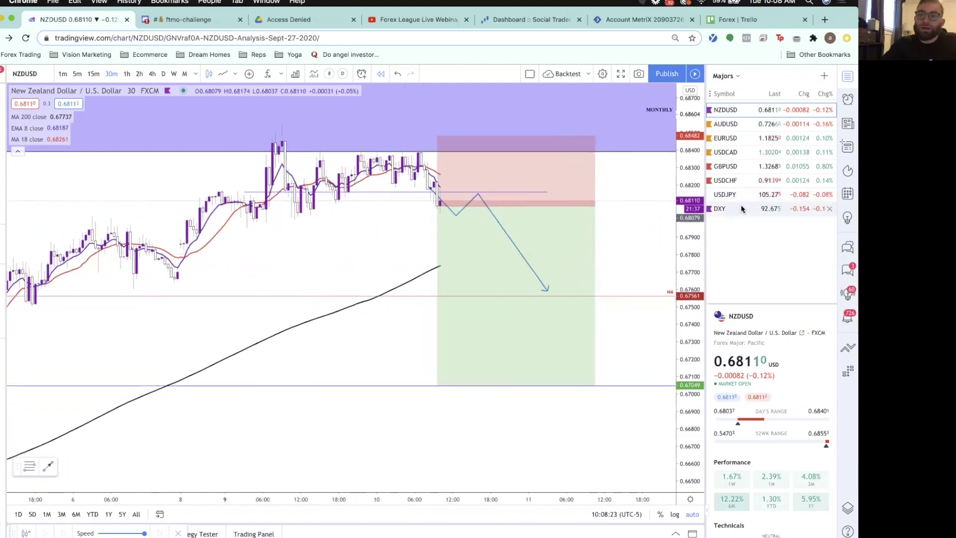
{"action": "left_click", "coordinate": [739, 209]}
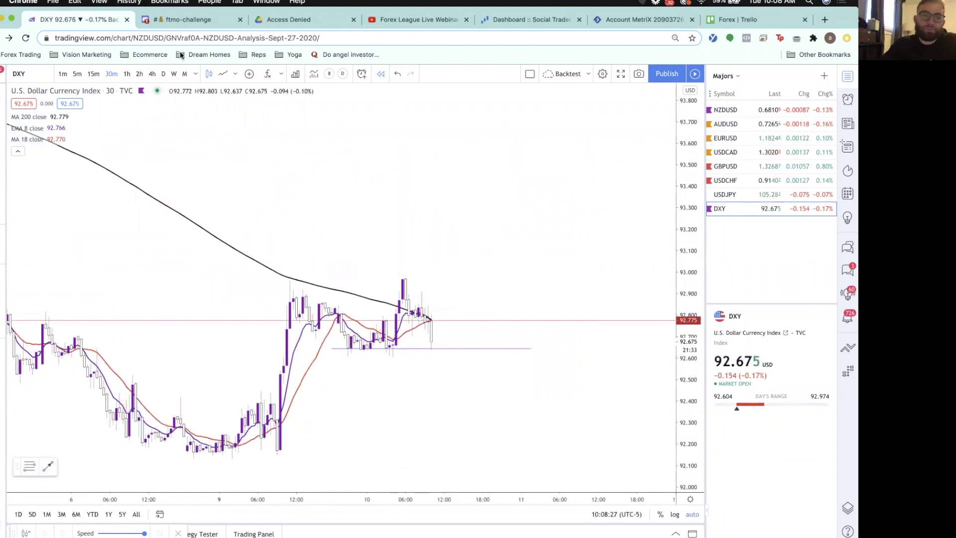
- Review DXY on weekly candles, then settle on the daily chart showing the 94.531 Monthly zone
{"action": "left_click", "coordinate": [164, 74]}
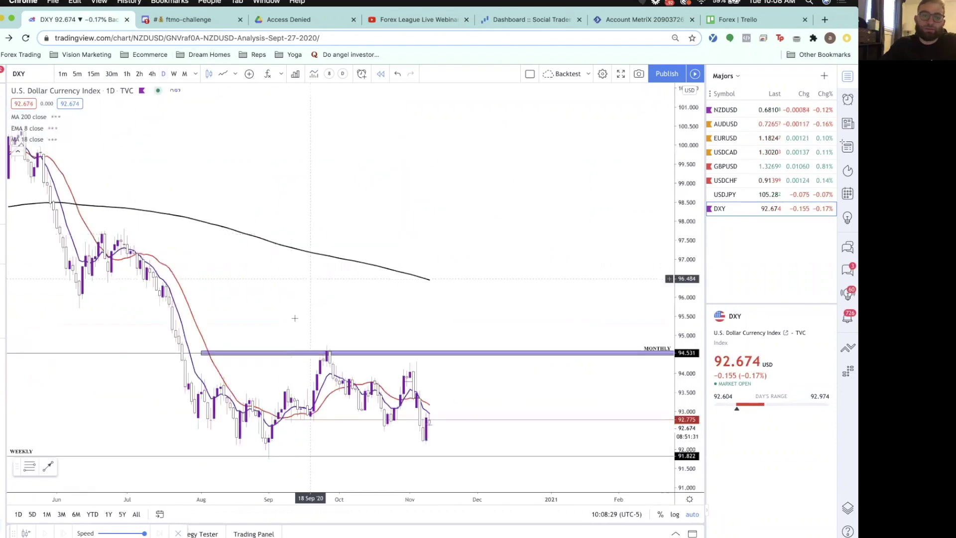
{"action": "left_click", "coordinate": [175, 74]}
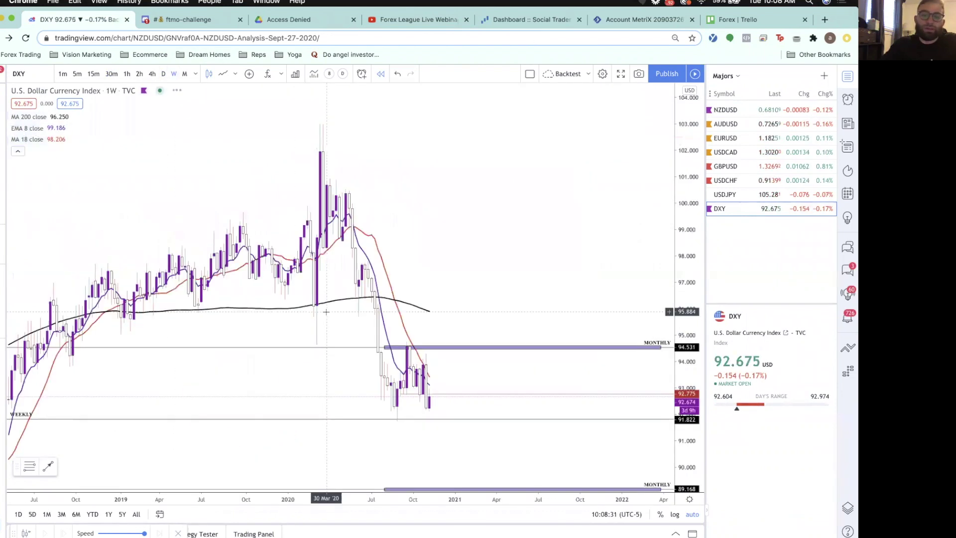
{"action": "scroll", "coordinate": [326, 312], "scroll_direction": "down", "scroll_amount": 2}
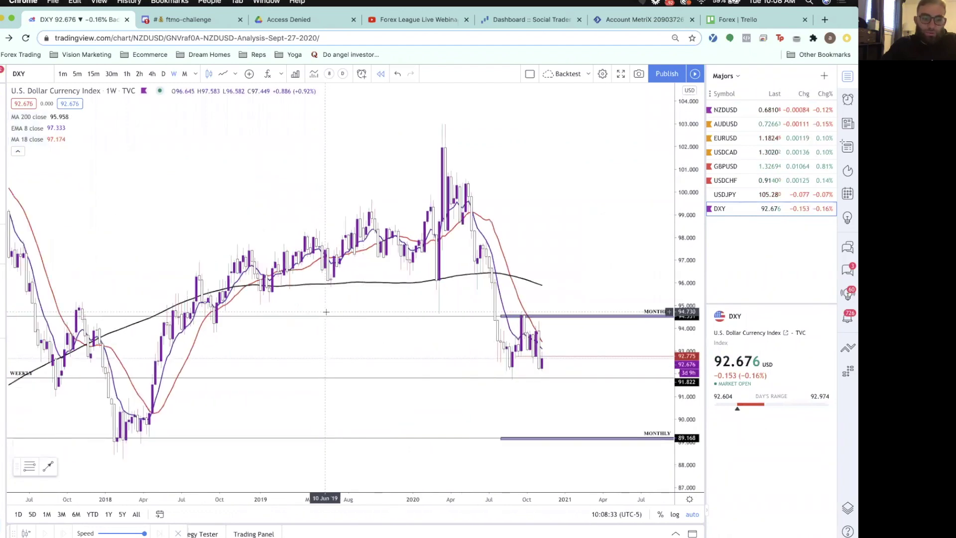
{"action": "scroll", "coordinate": [327, 312], "scroll_direction": "up", "scroll_amount": 3}
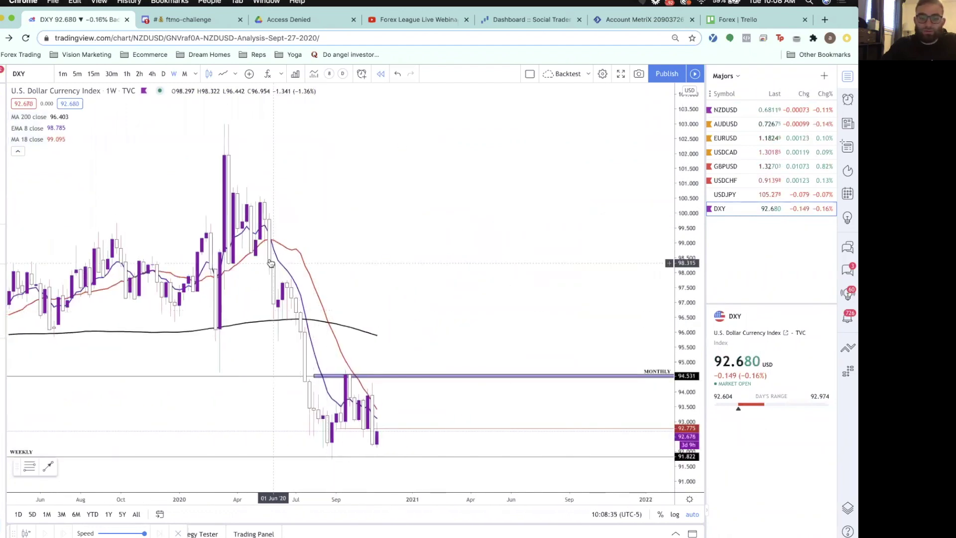
{"action": "scroll", "coordinate": [363, 440], "scroll_direction": "up", "scroll_amount": 3}
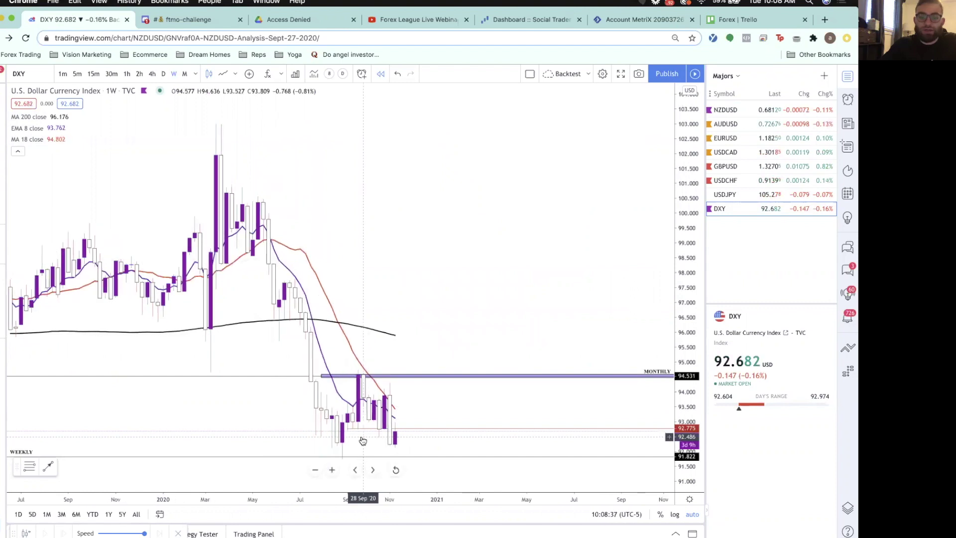
{"action": "scroll", "coordinate": [363, 441], "scroll_direction": "up", "scroll_amount": 3}
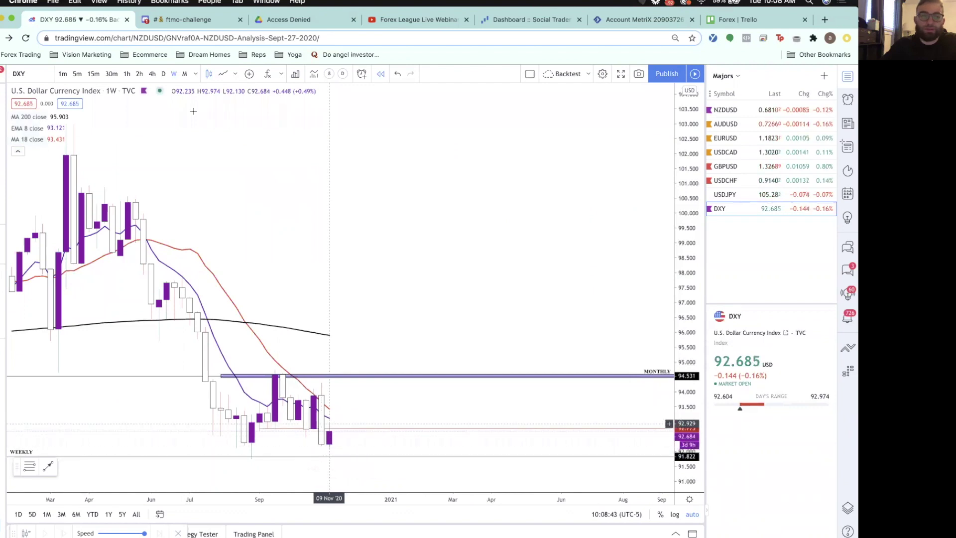
{"action": "left_click", "coordinate": [164, 73]}
{"action": "scroll", "coordinate": [343, 246], "scroll_direction": "up", "scroll_amount": 3}
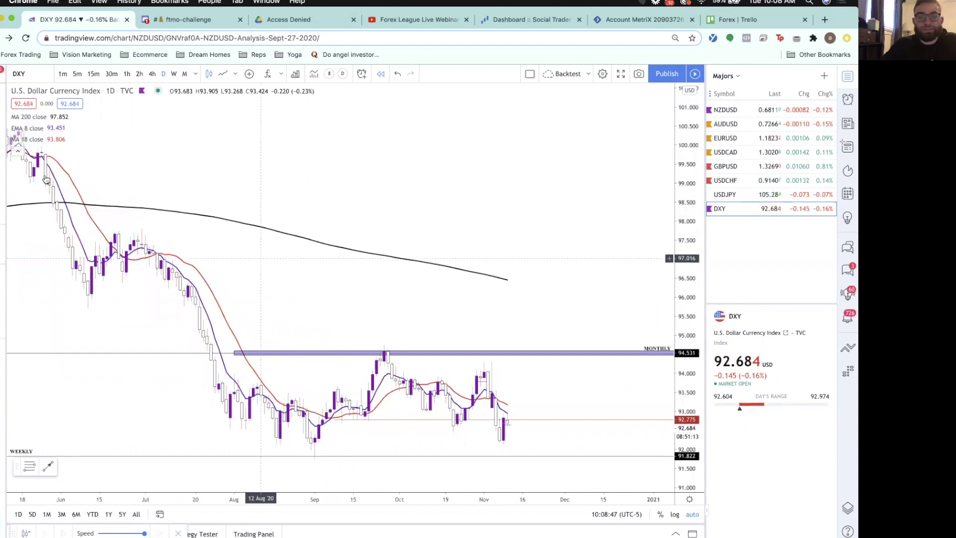
{"action": "scroll", "coordinate": [75, 178], "scroll_direction": "left", "scroll_amount": 3}
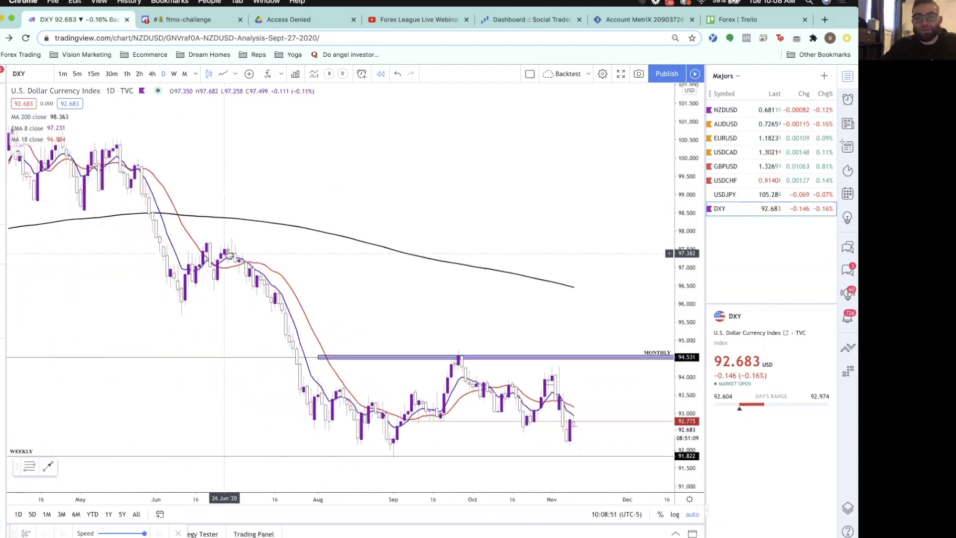
{"action": "scroll", "coordinate": [301, 390], "scroll_direction": "right", "scroll_amount": 10}
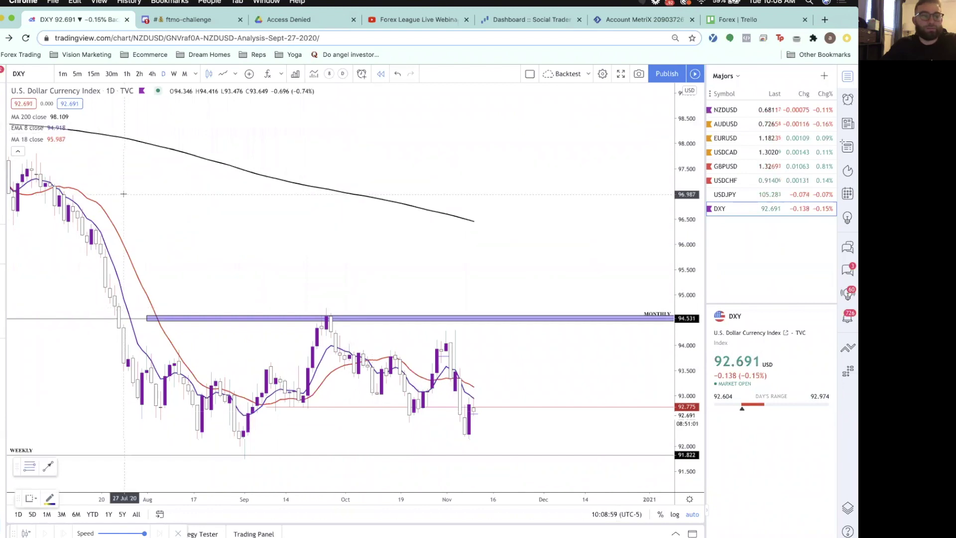
{"action": "scroll", "coordinate": [62, 164], "scroll_direction": "left", "scroll_amount": 3}
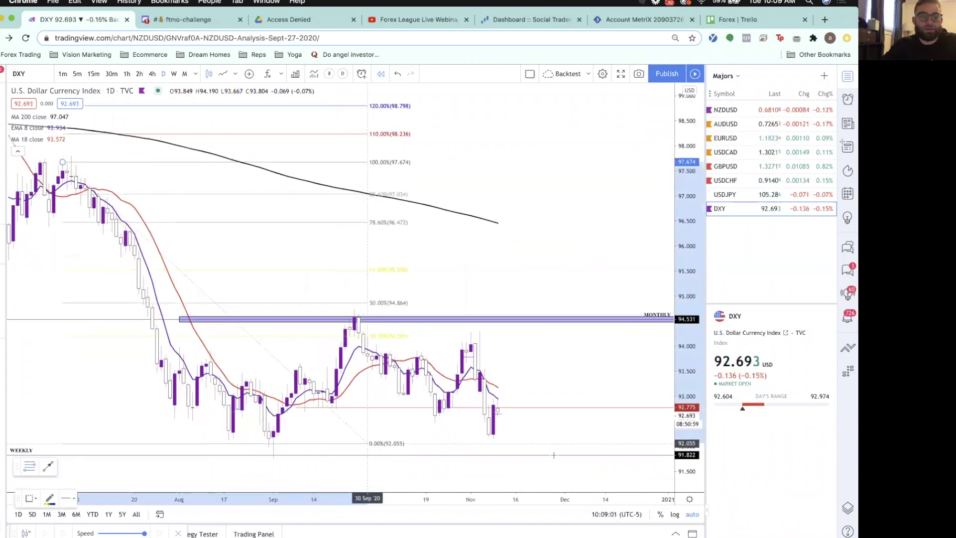
- Place a Fib retracement across the downswing, then delete the small stray drawing
{"action": "left_click", "coordinate": [606, 447]}
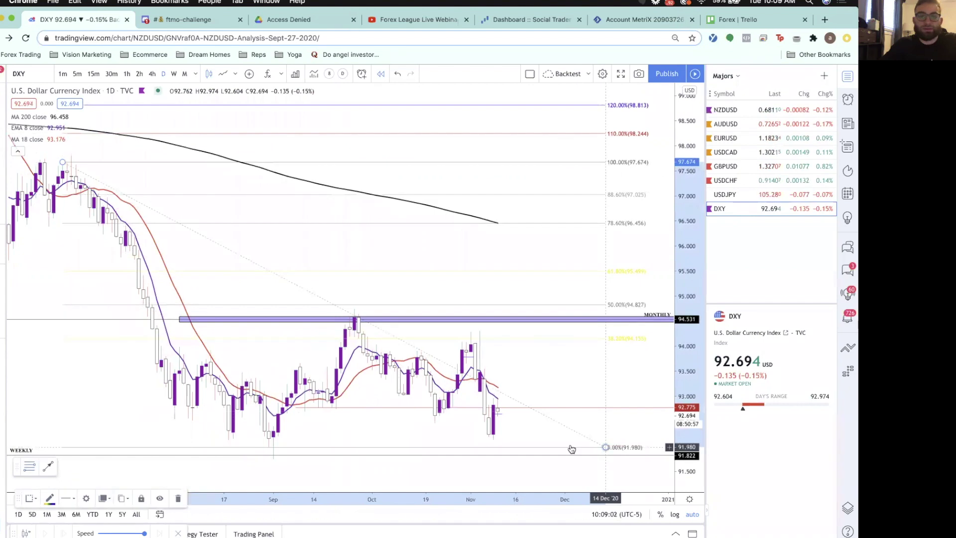
{"action": "left_click", "coordinate": [469, 431]}
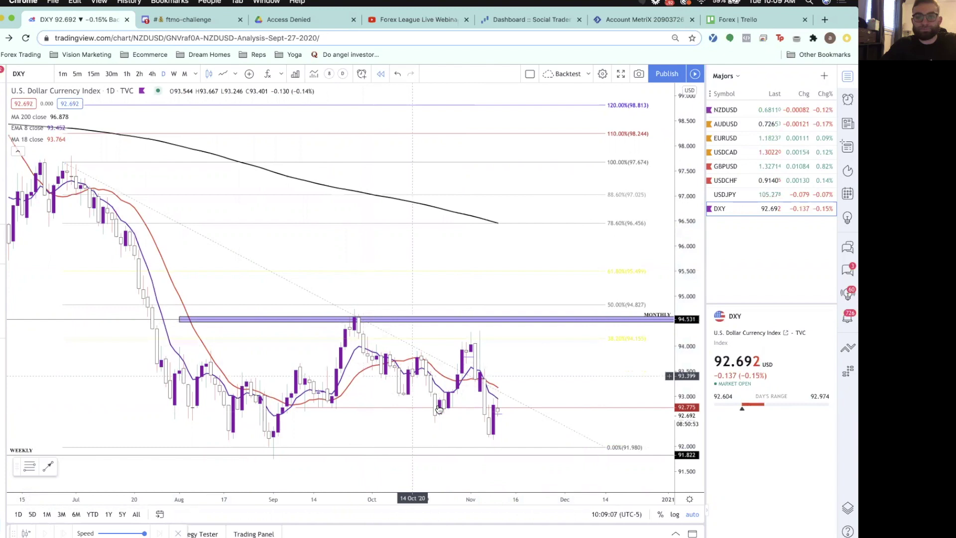
{"action": "scroll", "coordinate": [429, 369], "scroll_direction": "right", "scroll_amount": 3}
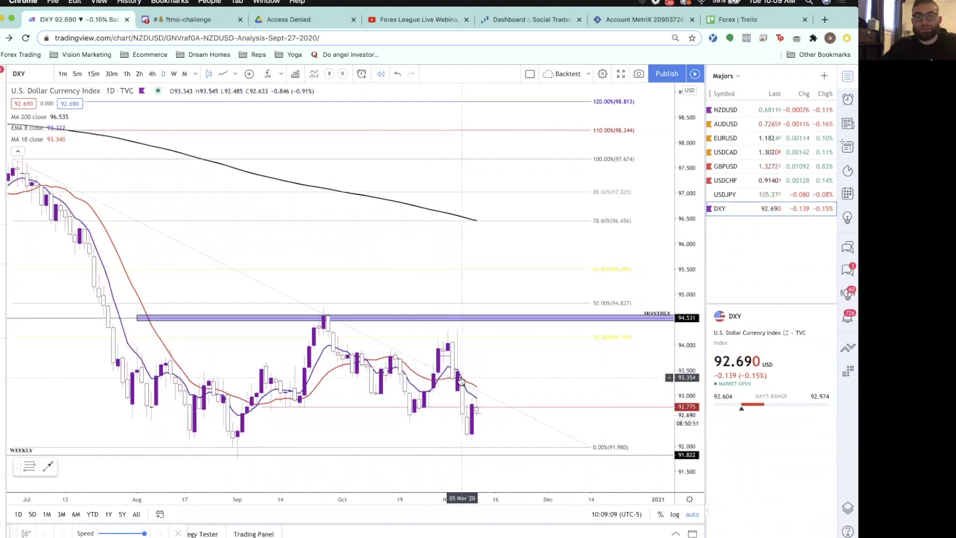
{"action": "scroll", "coordinate": [449, 374], "scroll_direction": "right", "scroll_amount": 5}
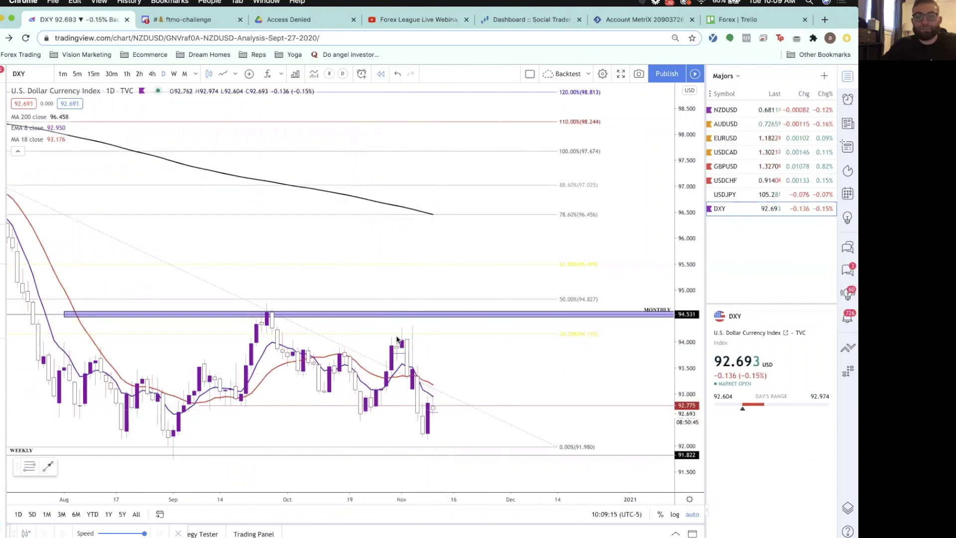
{"action": "scroll", "coordinate": [397, 340], "scroll_direction": "right", "scroll_amount": 2}
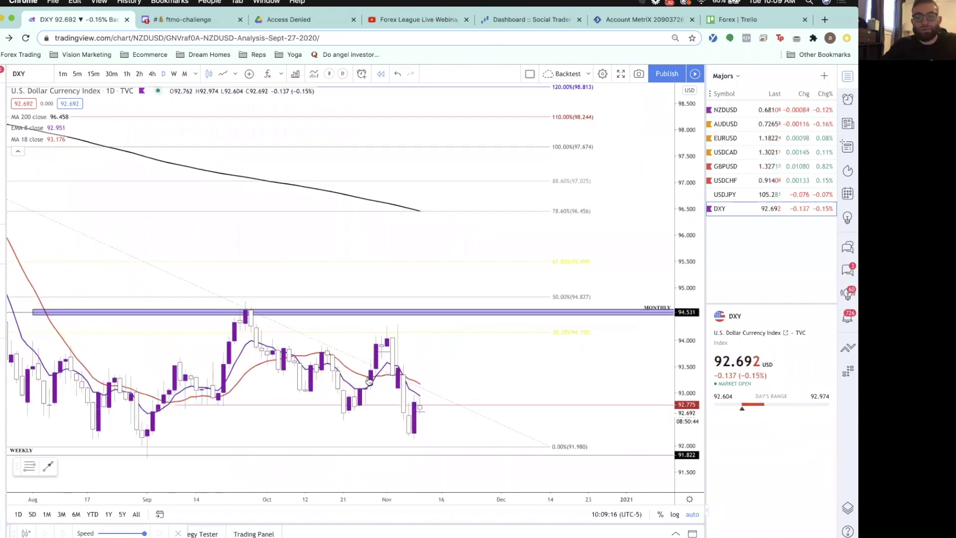
{"action": "left_click", "coordinate": [384, 355]}
{"action": "key", "text": "Delete"}
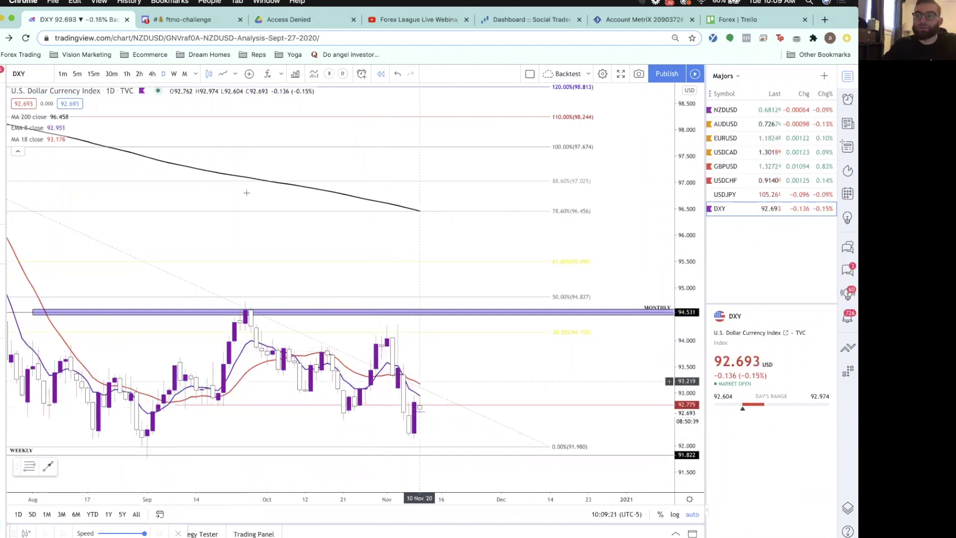
- Switch the DXY chart to 4-hour candles and compress the price scale to fit the range
{"action": "left_click", "coordinate": [152, 74]}
{"action": "scroll", "coordinate": [291, 288], "scroll_direction": "down", "scroll_amount": 3}
{"action": "scroll", "coordinate": [453, 354], "scroll_direction": "down", "scroll_amount": 5}
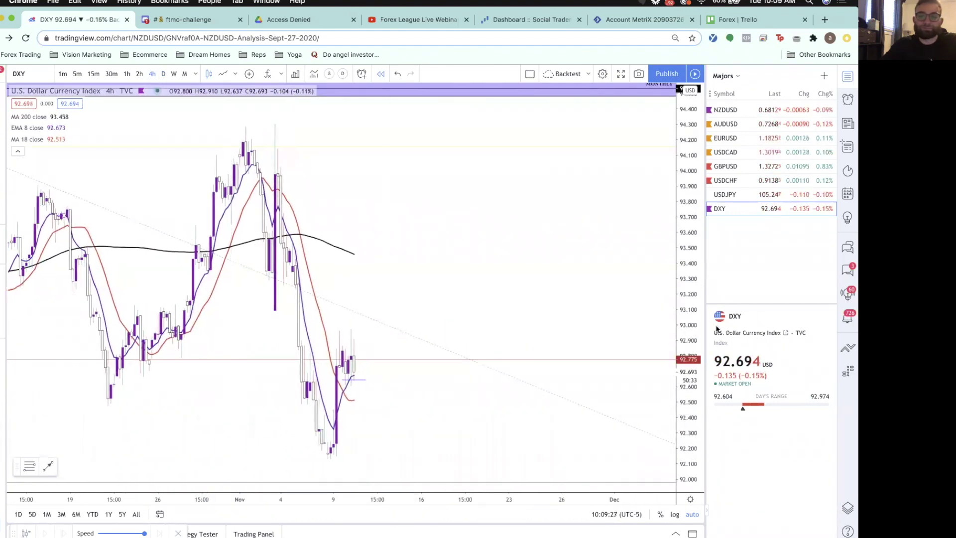
{"action": "left_click_drag", "start_coordinate": [680, 373], "coordinate": [680, 416]}
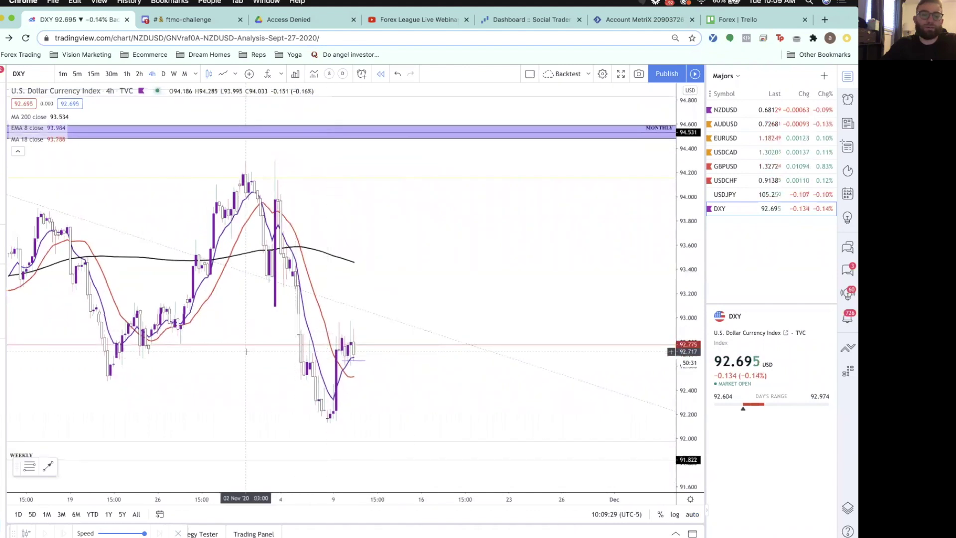
{"action": "scroll", "coordinate": [249, 352], "scroll_direction": "up", "scroll_amount": 1}
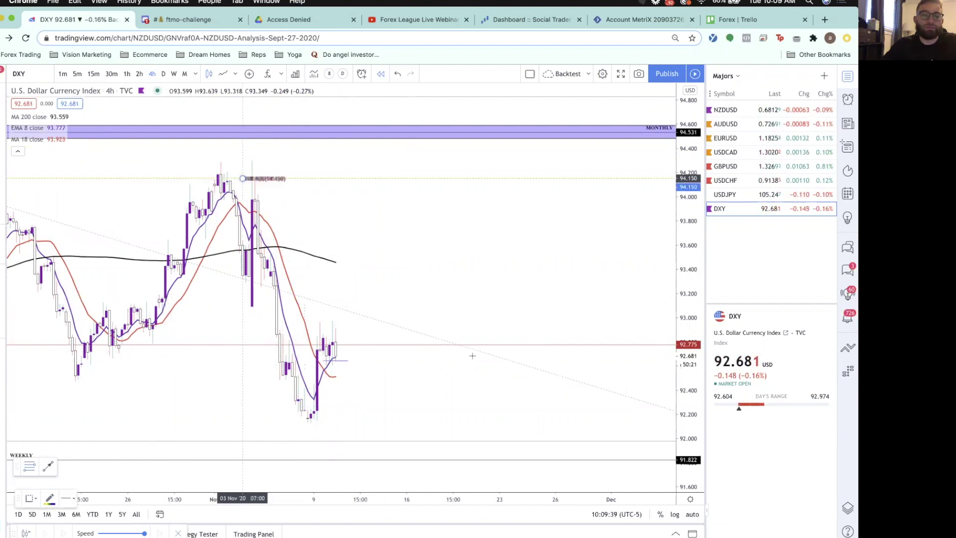
- Anchor the Fibonacci retracement at the 92.118 low and delete the dashed trend line
{"action": "left_click", "coordinate": [602, 424]}
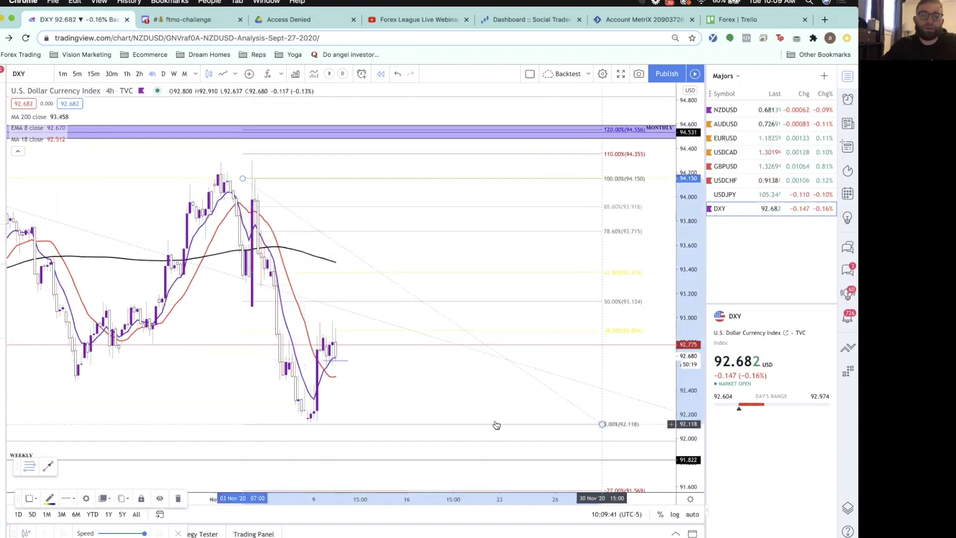
{"action": "left_click", "coordinate": [497, 425]}
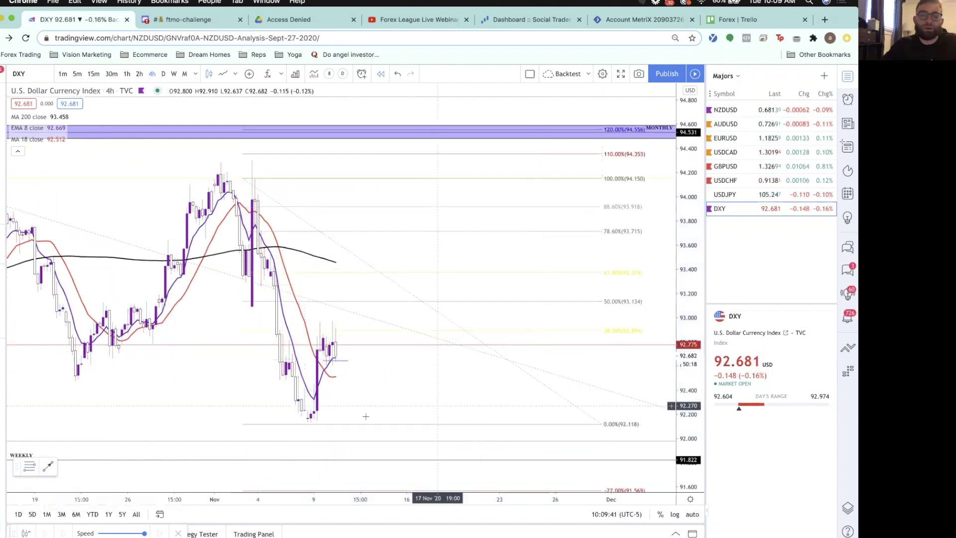
{"action": "left_click", "coordinate": [441, 338]}
{"action": "key", "text": "Delete"}
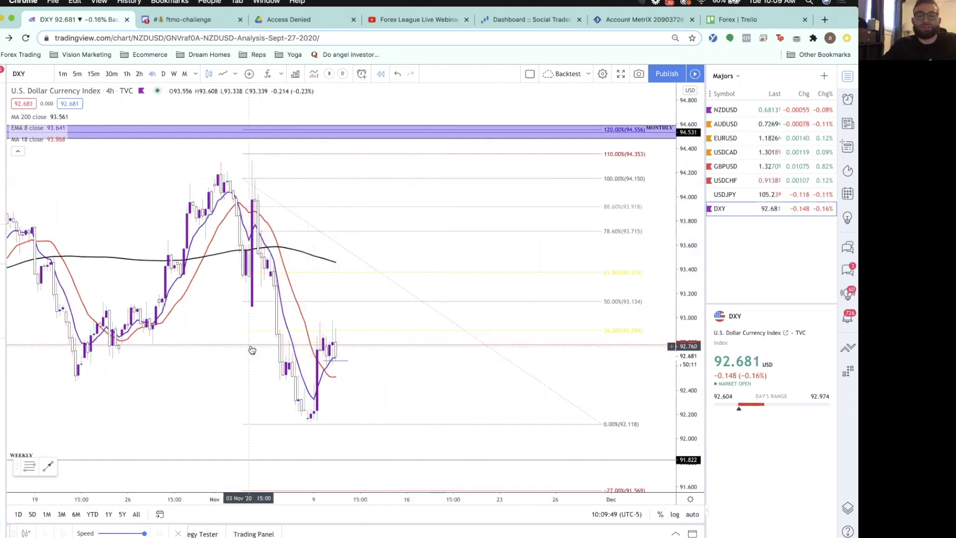
- Inspect DXY on 30-minute candles, then return to the 4-hour chart
{"action": "scroll", "coordinate": [252, 347], "scroll_direction": "down", "scroll_amount": 1}
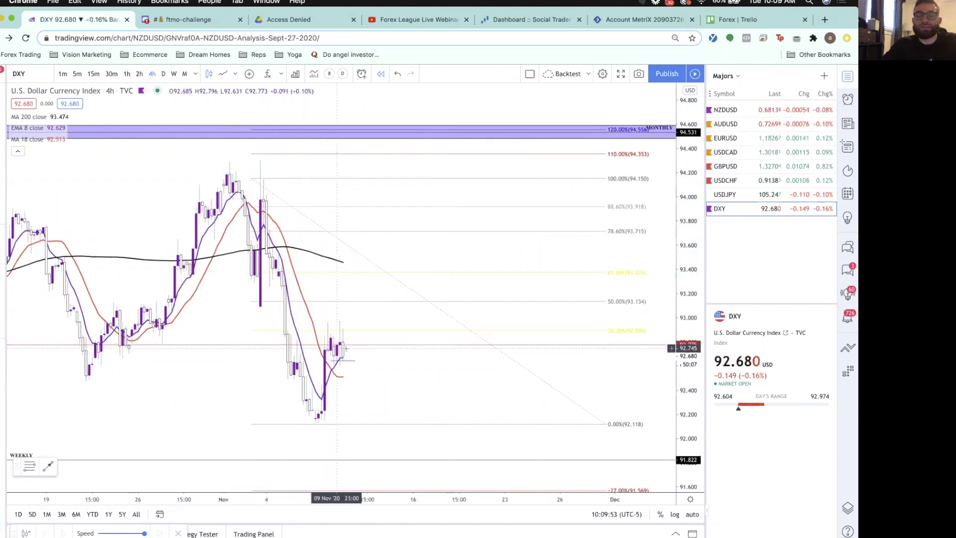
{"action": "scroll", "coordinate": [360, 351], "scroll_direction": "right", "scroll_amount": 3}
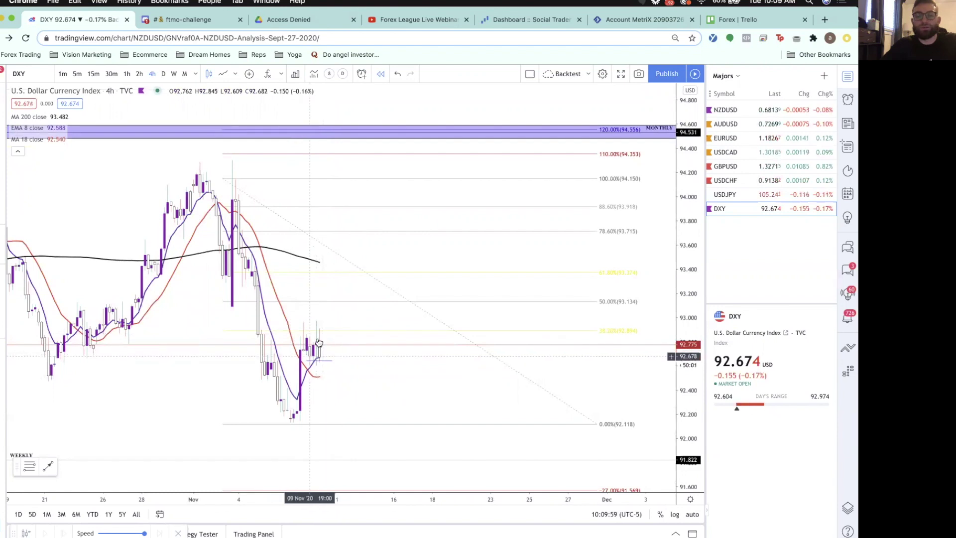
{"action": "scroll", "coordinate": [326, 348], "scroll_direction": "up", "scroll_amount": 2}
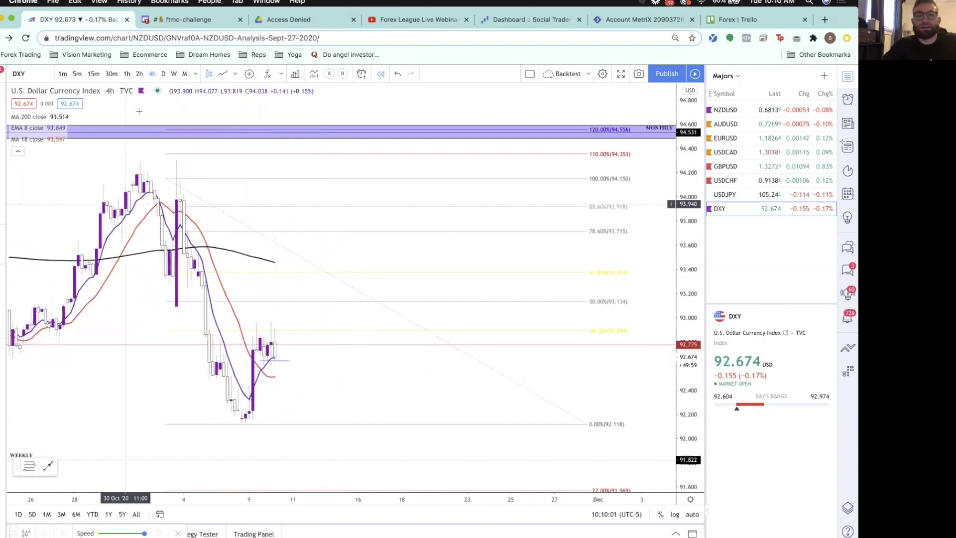
{"action": "left_click", "coordinate": [111, 74]}
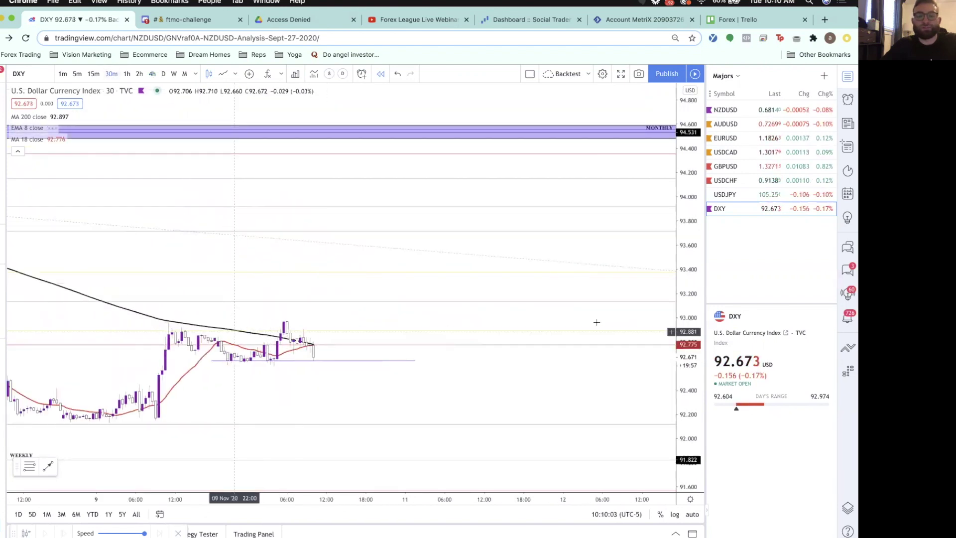
{"action": "left_click_drag", "start_coordinate": [691, 302], "coordinate": [682, 266]}
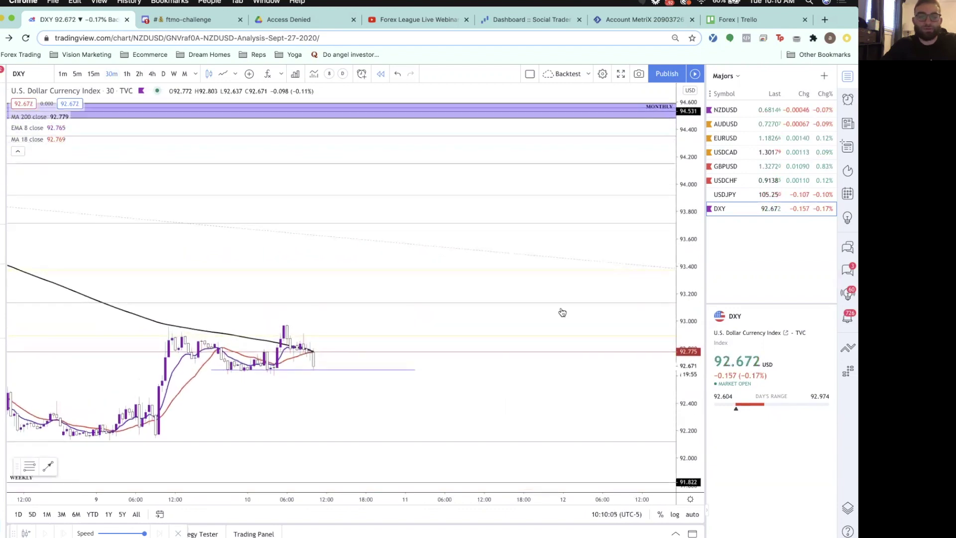
{"action": "left_click_drag", "start_coordinate": [333, 407], "coordinate": [372, 405]}
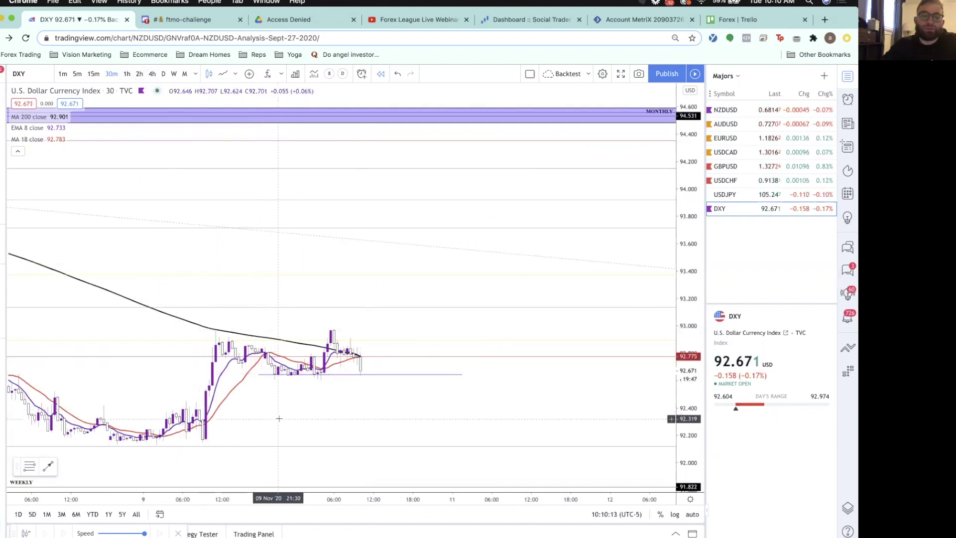
{"action": "scroll", "coordinate": [278, 419], "scroll_direction": "down", "scroll_amount": 3}
{"action": "scroll", "coordinate": [278, 419], "scroll_direction": "right", "scroll_amount": 2}
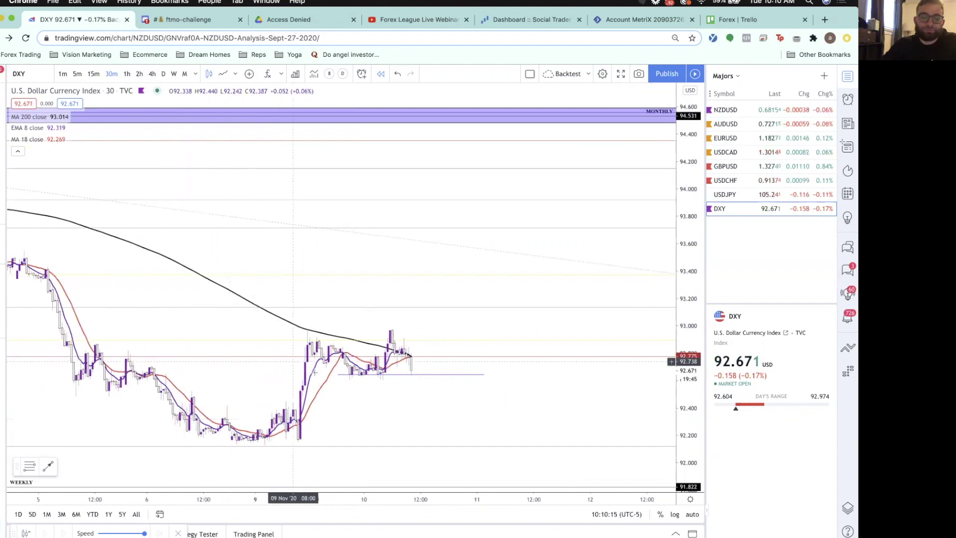
{"action": "scroll", "coordinate": [287, 421], "scroll_direction": "up", "scroll_amount": 2}
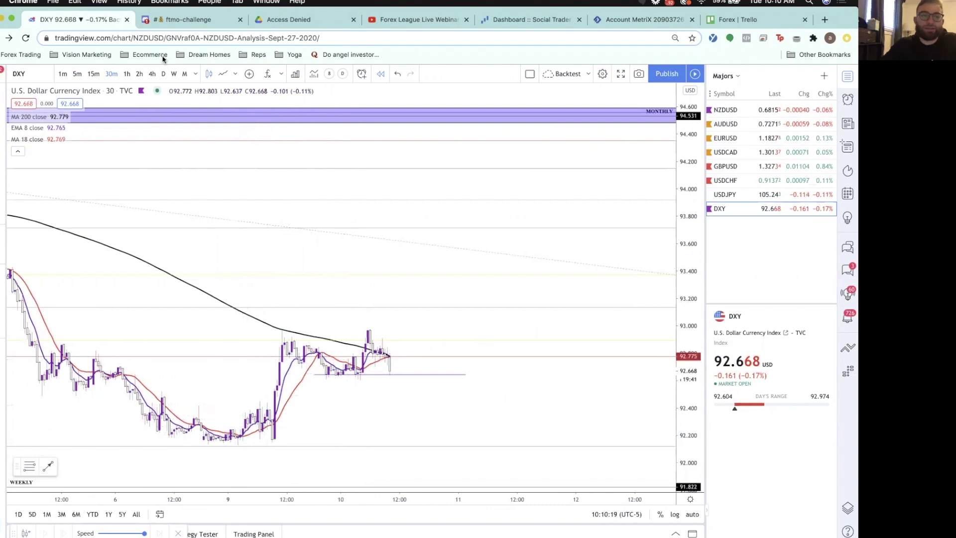
{"action": "left_click", "coordinate": [152, 75]}
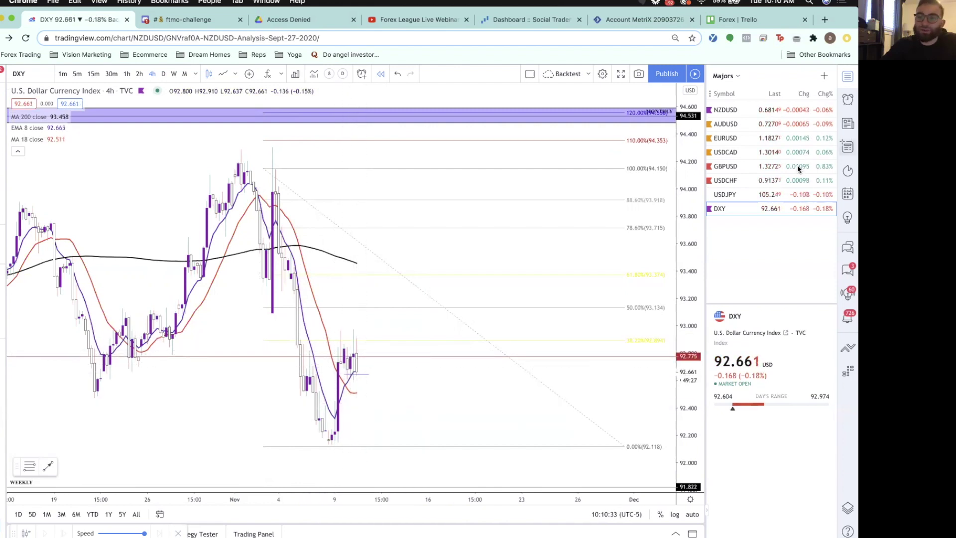
- Open NZDUSD, check the short position's levels, then inspect the monthly-zone line on weekly candles
{"action": "left_click", "coordinate": [741, 112]}
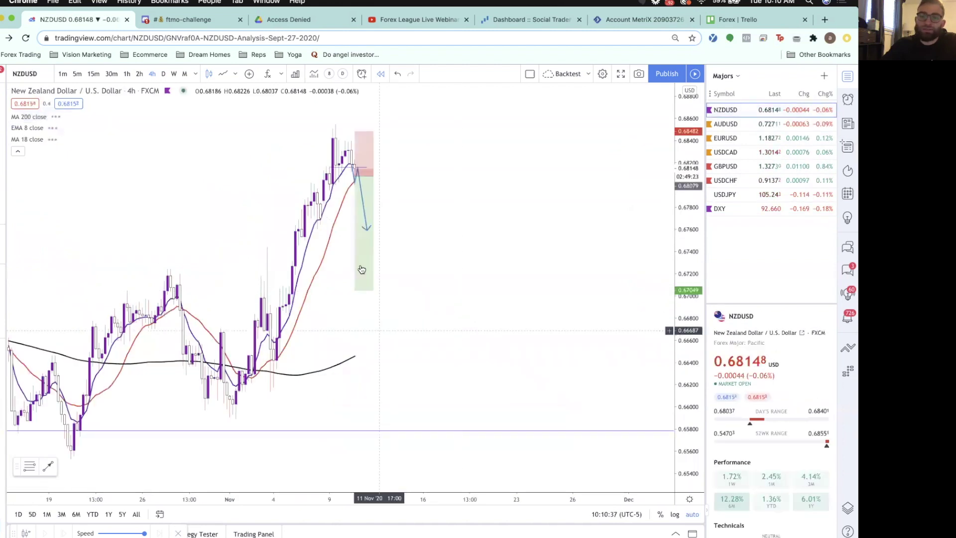
{"action": "left_click", "coordinate": [362, 269]}
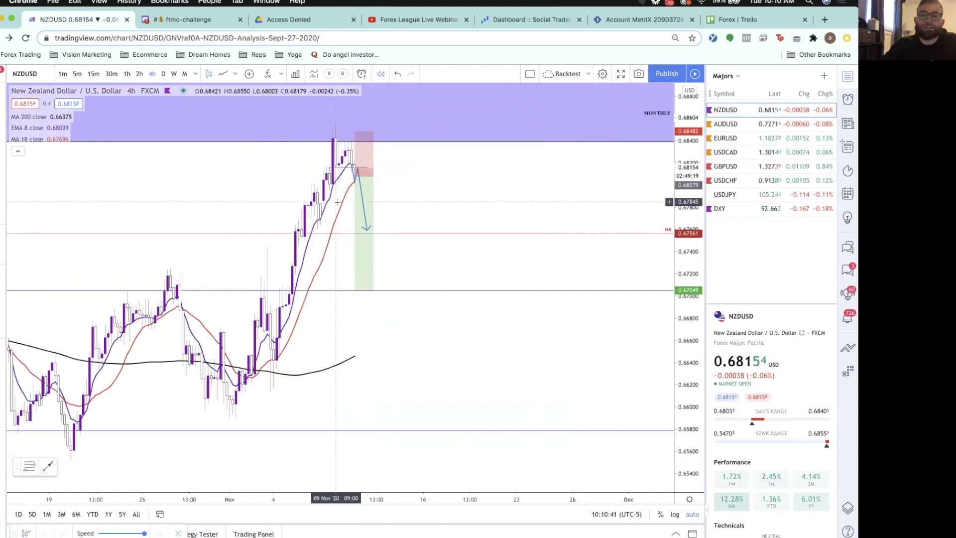
{"action": "left_click", "coordinate": [173, 74]}
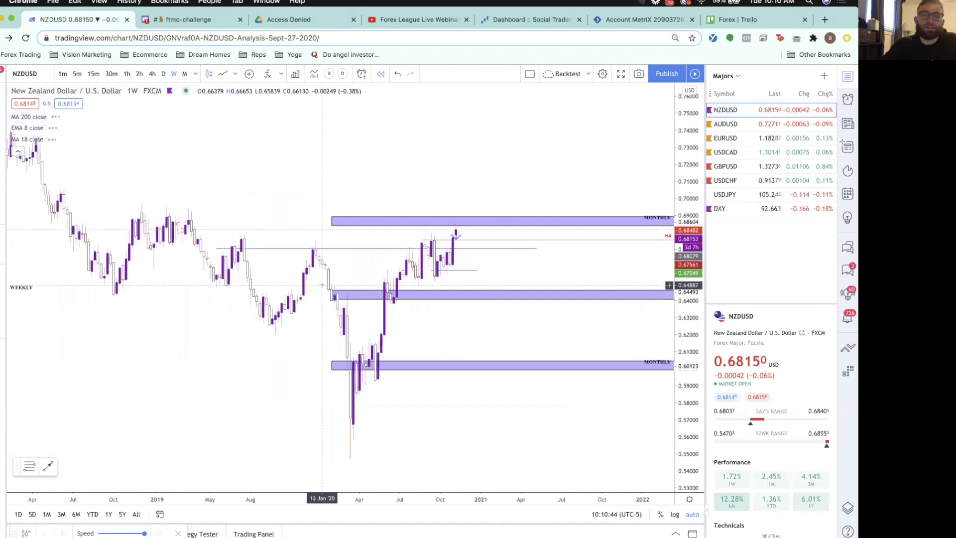
{"action": "scroll", "coordinate": [321, 285], "scroll_direction": "up", "scroll_amount": 2}
{"action": "scroll", "coordinate": [344, 237], "scroll_direction": "up", "scroll_amount": 2}
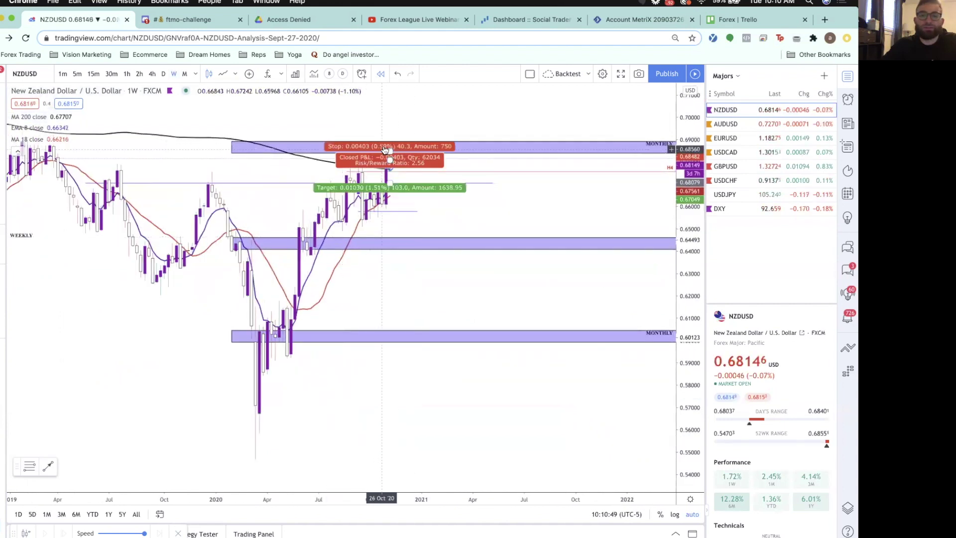
{"action": "left_click", "coordinate": [342, 148]}
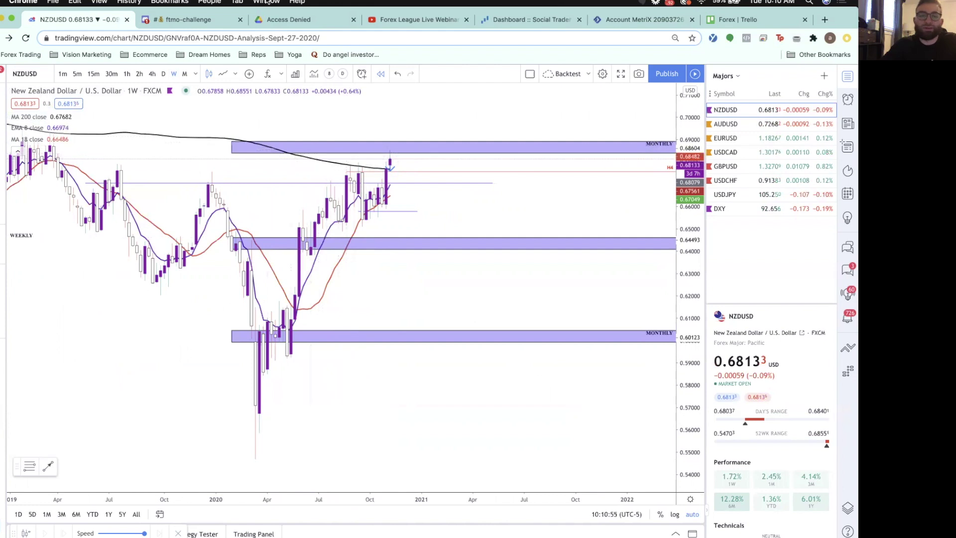
- Step NZDUSD down through daily and 1-hour candles to the 30-minute timeframe
{"action": "left_click", "coordinate": [163, 74]}
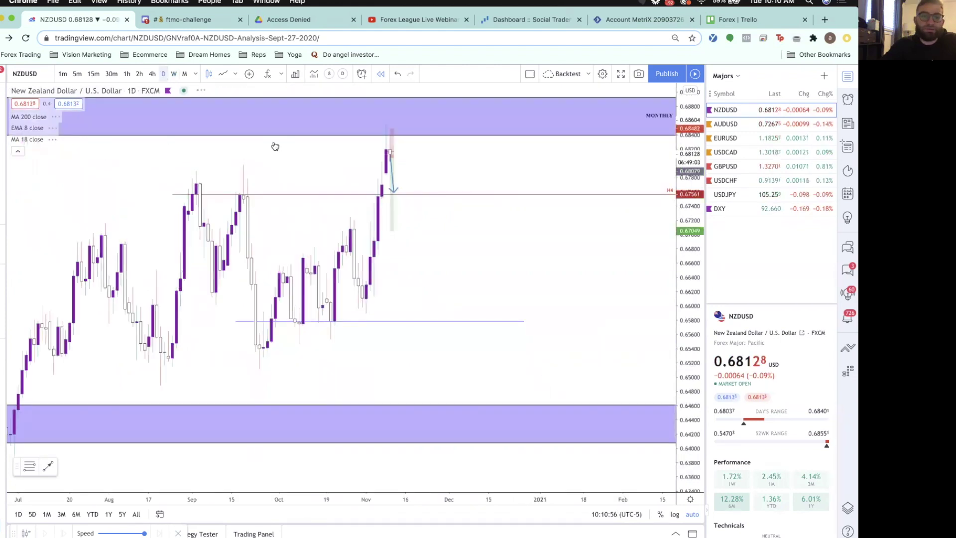
{"action": "scroll", "coordinate": [421, 170], "scroll_direction": "up", "scroll_amount": 2}
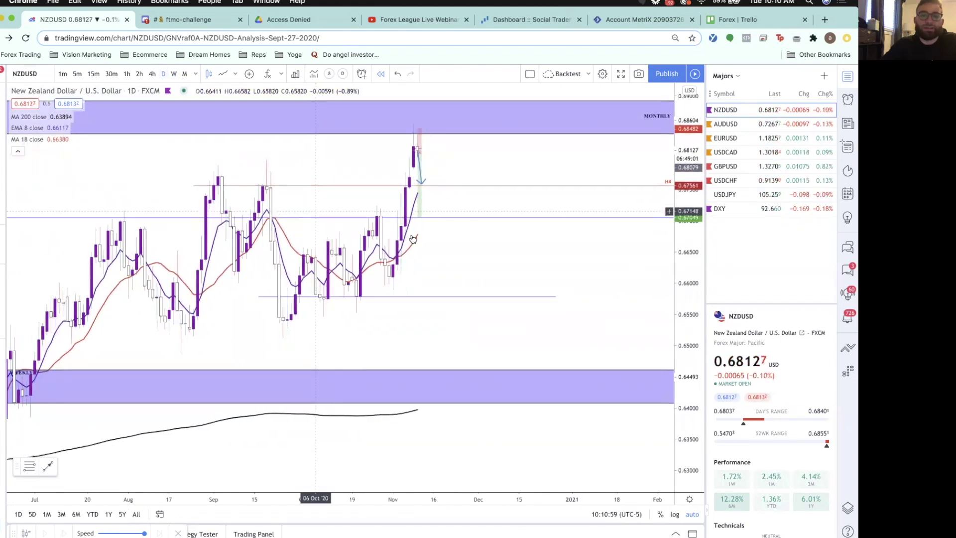
{"action": "scroll", "coordinate": [429, 143], "scroll_direction": "up", "scroll_amount": 2}
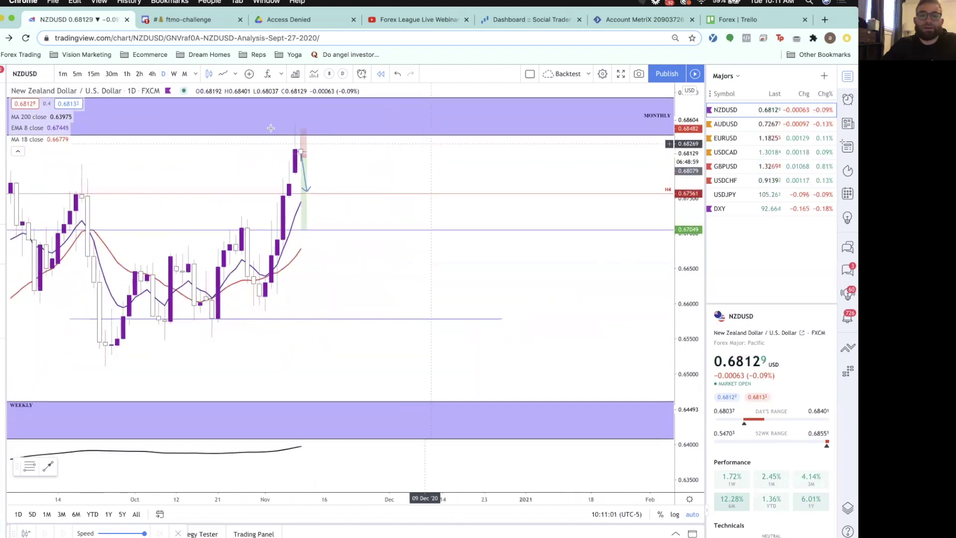
{"action": "left_click", "coordinate": [128, 74]}
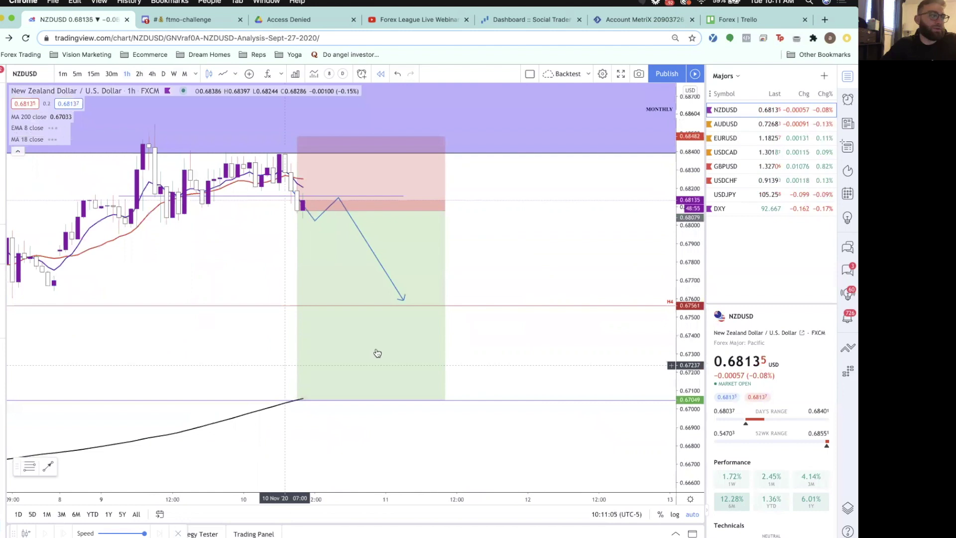
{"action": "scroll", "coordinate": [374, 351], "scroll_direction": "down", "scroll_amount": 5}
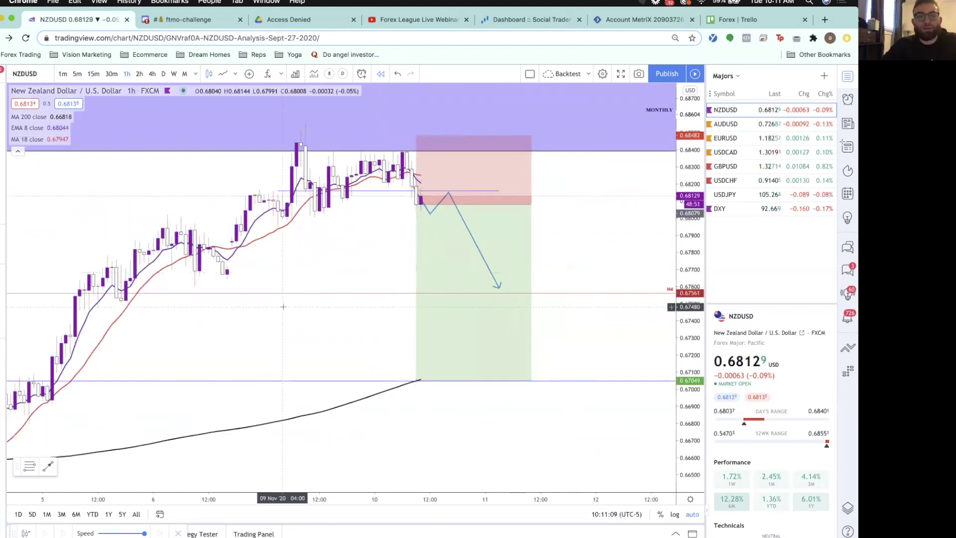
{"action": "scroll", "coordinate": [283, 307], "scroll_direction": "down", "scroll_amount": 2}
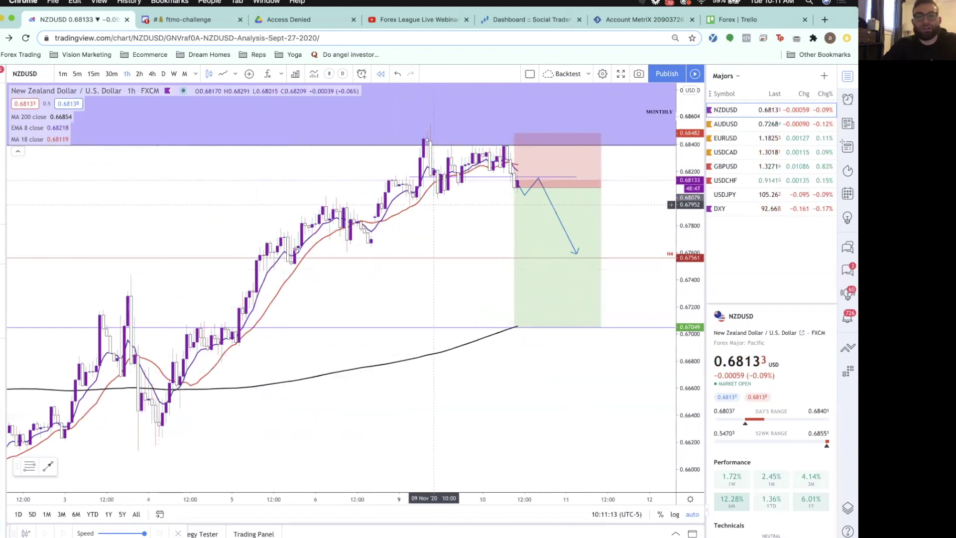
{"action": "left_click", "coordinate": [111, 74]}
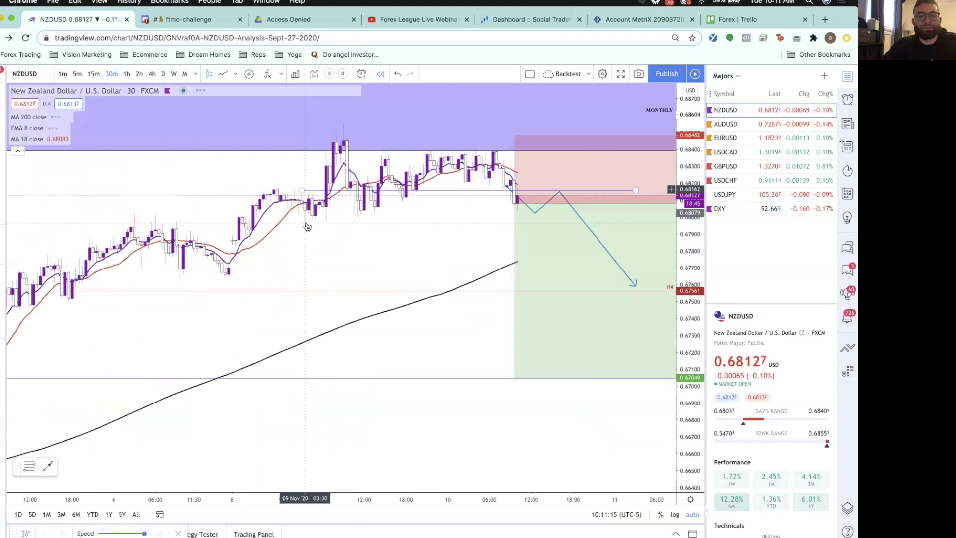
- Draw a Fibonacci retracement from the 04 Nov low to the recent high, then delete it
{"action": "scroll", "coordinate": [307, 226], "scroll_direction": "down", "scroll_amount": 5}
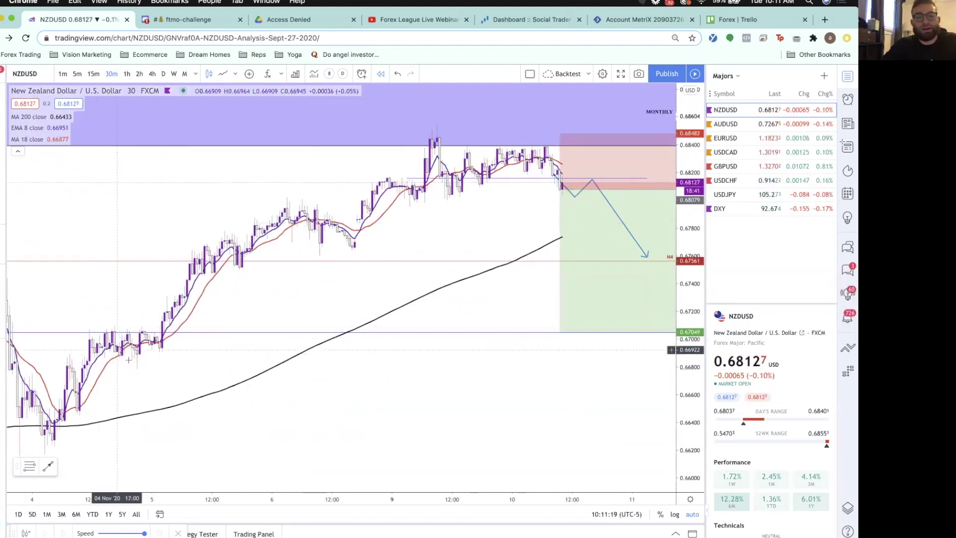
{"action": "left_click", "coordinate": [77, 414]}
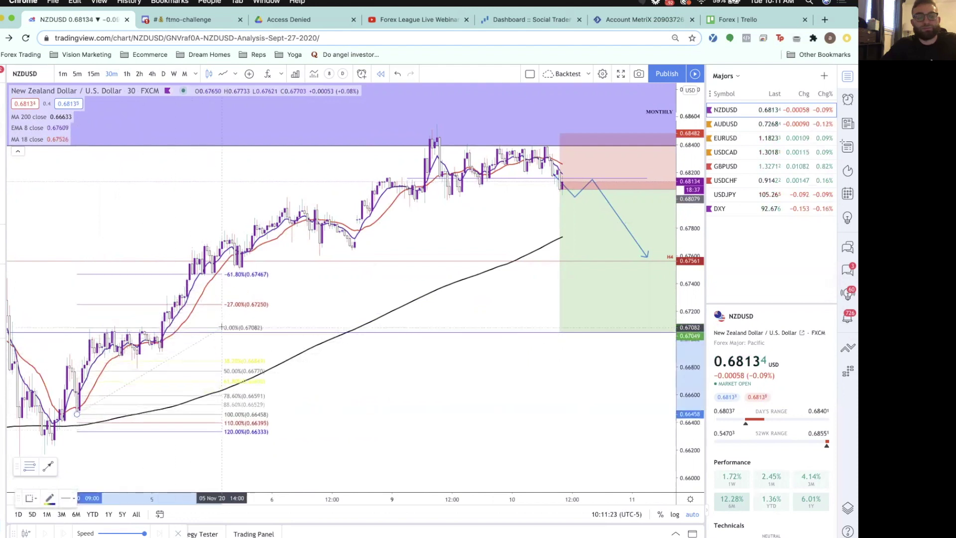
{"action": "left_click", "coordinate": [223, 327]}
{"action": "left_click", "coordinate": [191, 345]}
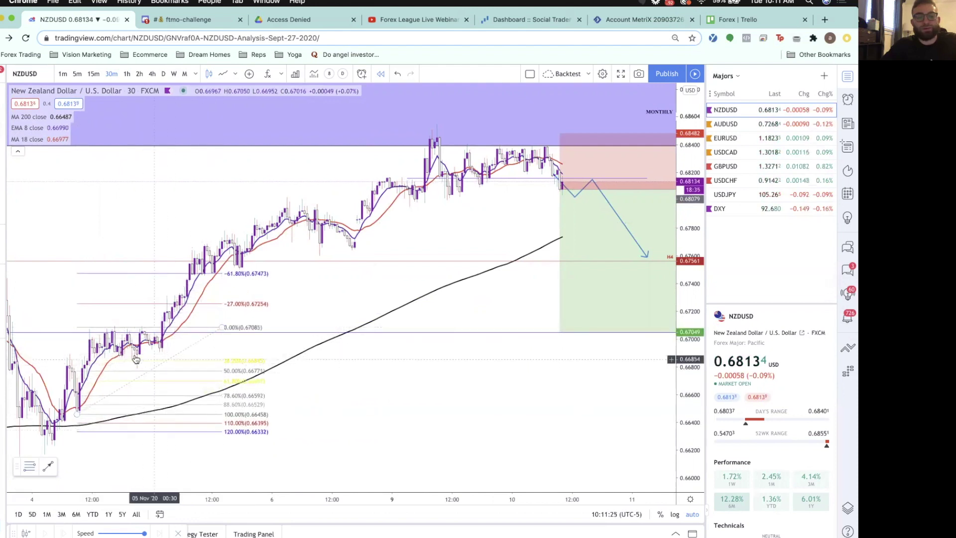
{"action": "left_click", "coordinate": [171, 359]}
{"action": "key", "text": "Delete"}
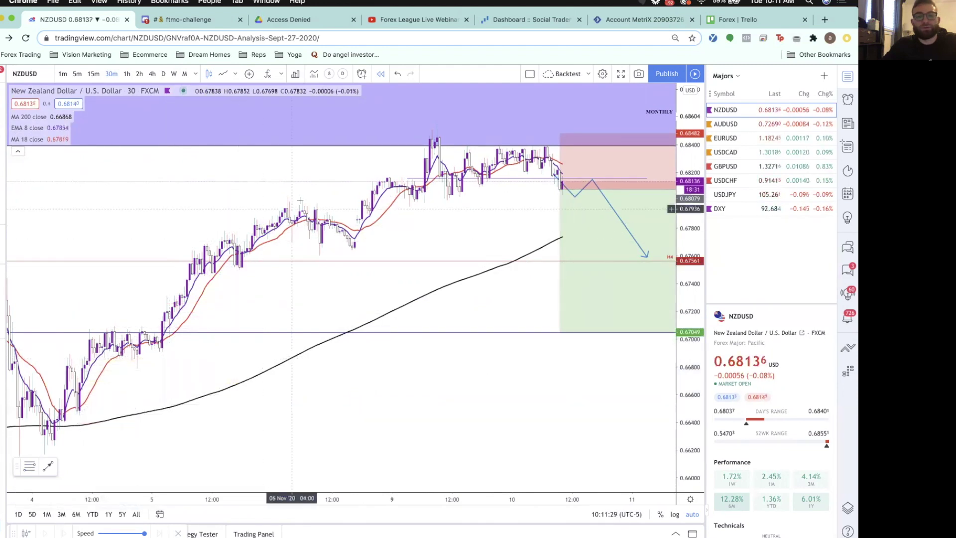
- Shift the short position two bars later, giving a 40.3-pip stop, 103.0-pip target, 2.56 R/R
{"action": "scroll", "coordinate": [327, 248], "scroll_direction": "up", "scroll_amount": 3}
{"action": "scroll", "coordinate": [327, 248], "scroll_direction": "right", "scroll_amount": 3}
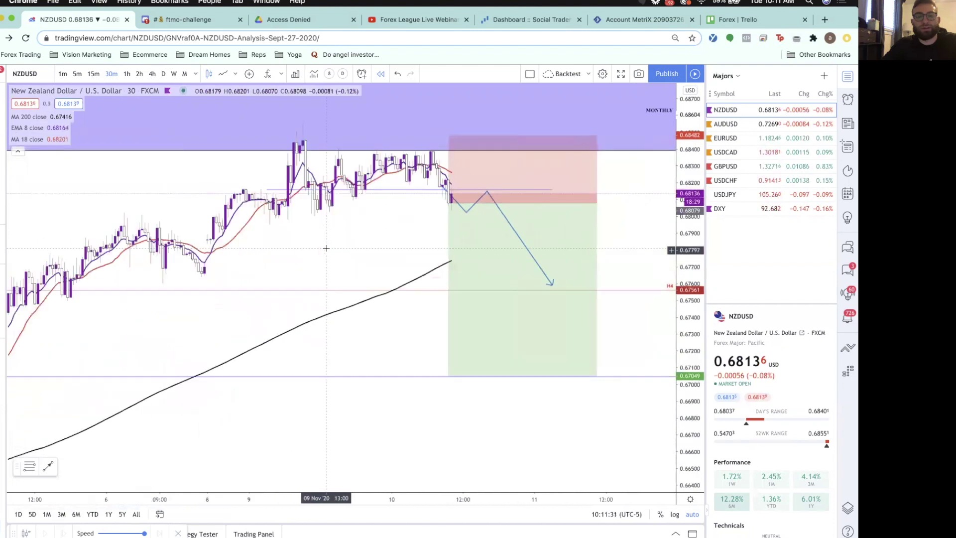
{"action": "scroll", "coordinate": [234, 164], "scroll_direction": "right", "scroll_amount": 3}
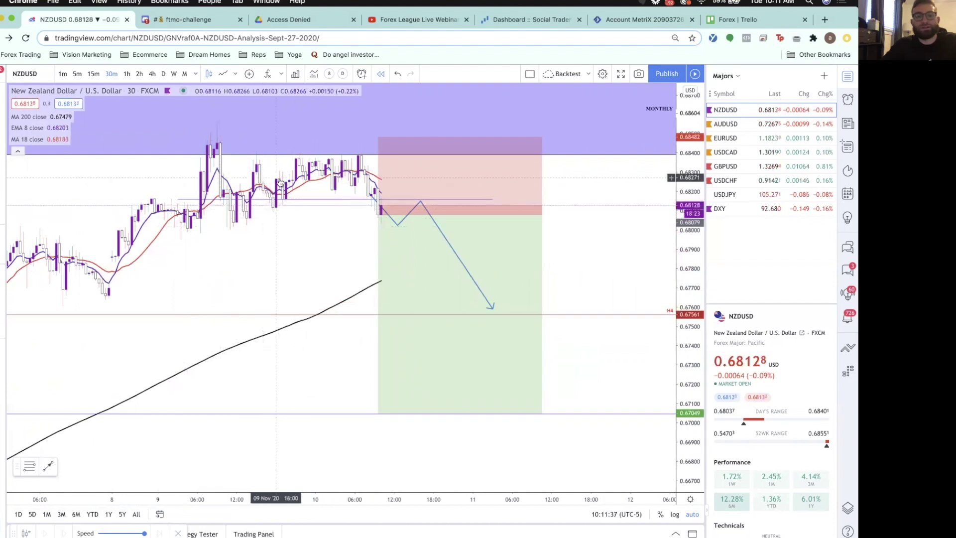
{"action": "scroll", "coordinate": [249, 208], "scroll_direction": "right", "scroll_amount": 3}
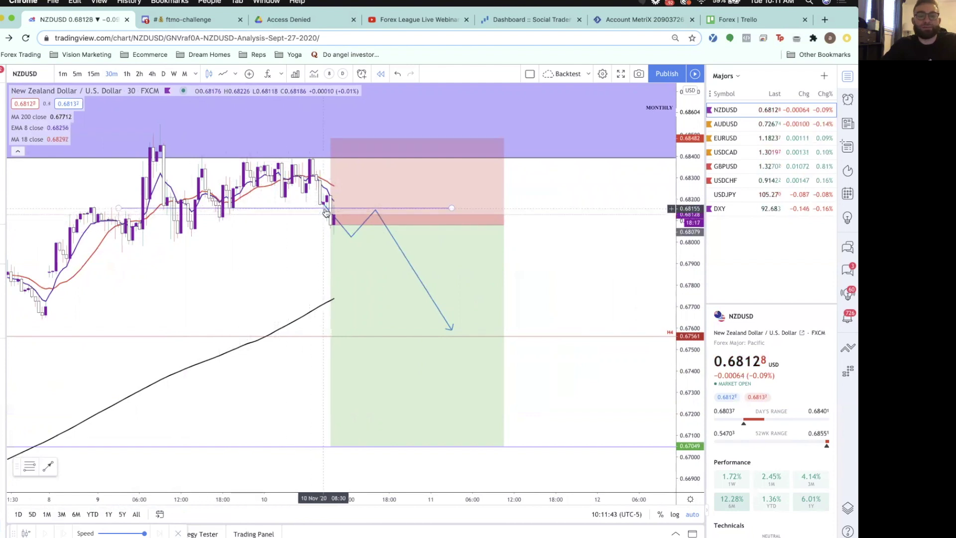
{"action": "scroll", "coordinate": [325, 209], "scroll_direction": "right", "scroll_amount": 1}
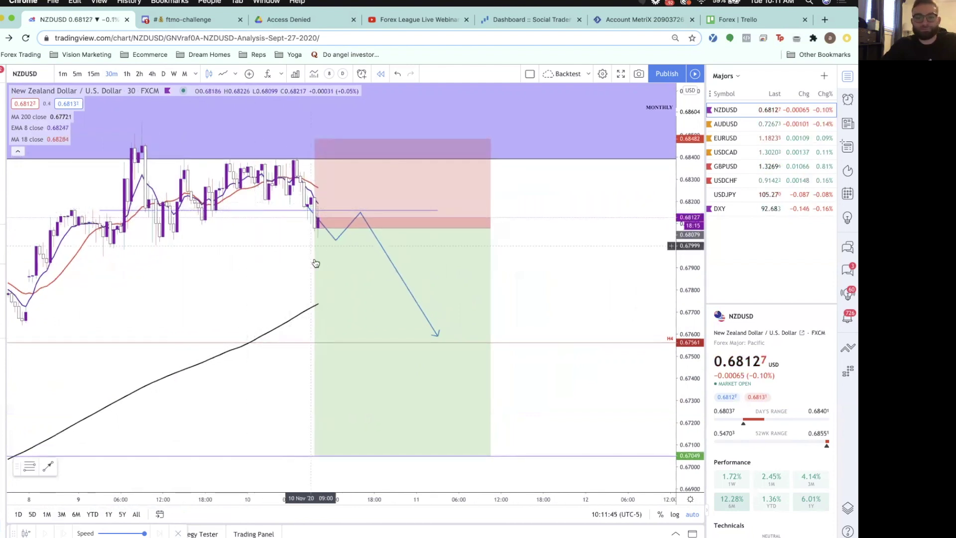
{"action": "left_click_drag", "start_coordinate": [319, 262], "coordinate": [325, 261]}
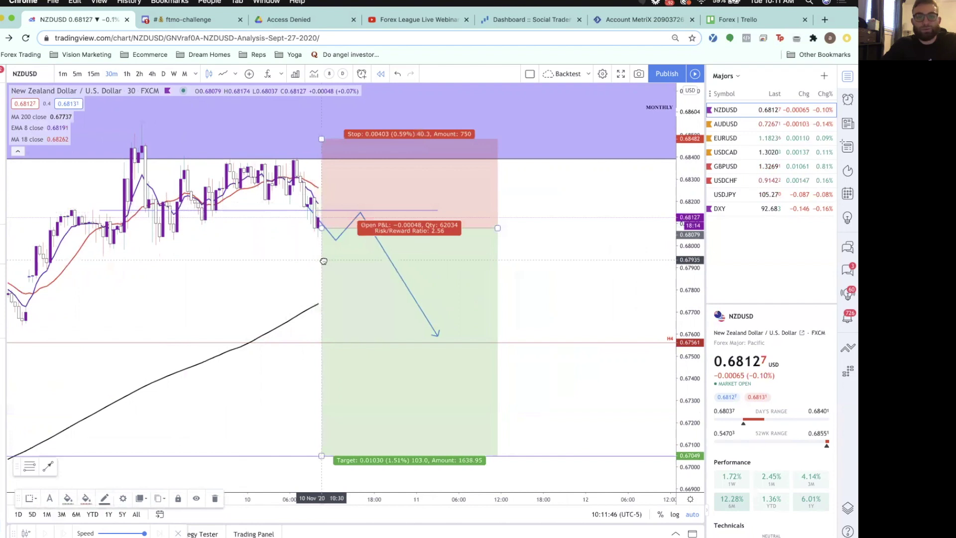
{"action": "left_click", "coordinate": [316, 229]}
{"action": "scroll", "coordinate": [291, 220], "scroll_direction": "left", "scroll_amount": 2}
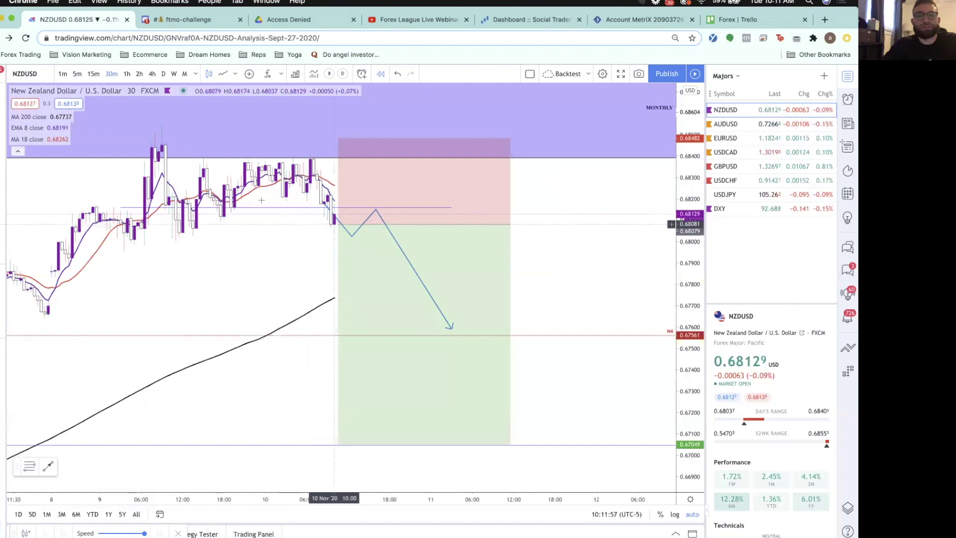
- Review the NZDUSD short setup and blue projected-path arrow on 4-hour candles
{"action": "left_click", "coordinate": [151, 74]}
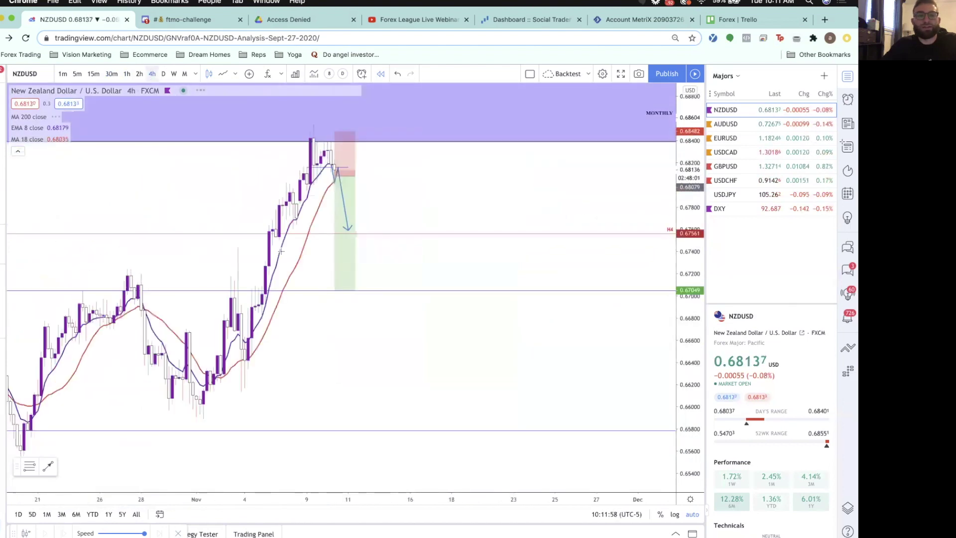
{"action": "scroll", "coordinate": [308, 242], "scroll_direction": "up", "scroll_amount": 2}
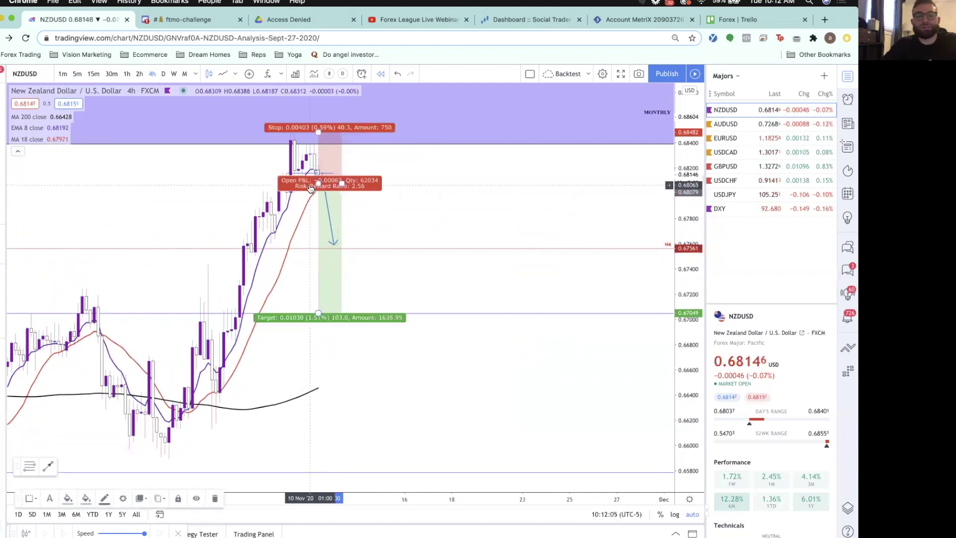
{"action": "scroll", "coordinate": [299, 169], "scroll_direction": "up", "scroll_amount": 1}
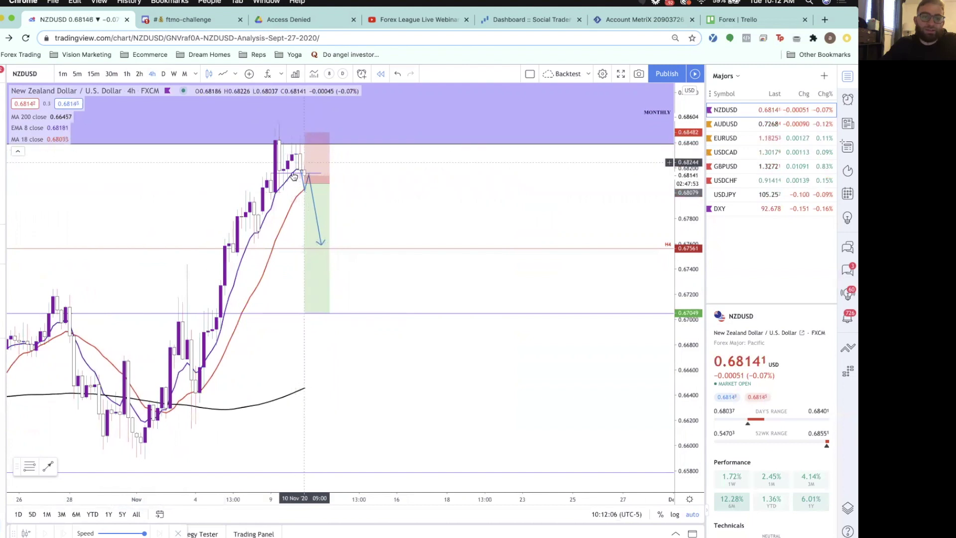
{"action": "left_click", "coordinate": [300, 177]}
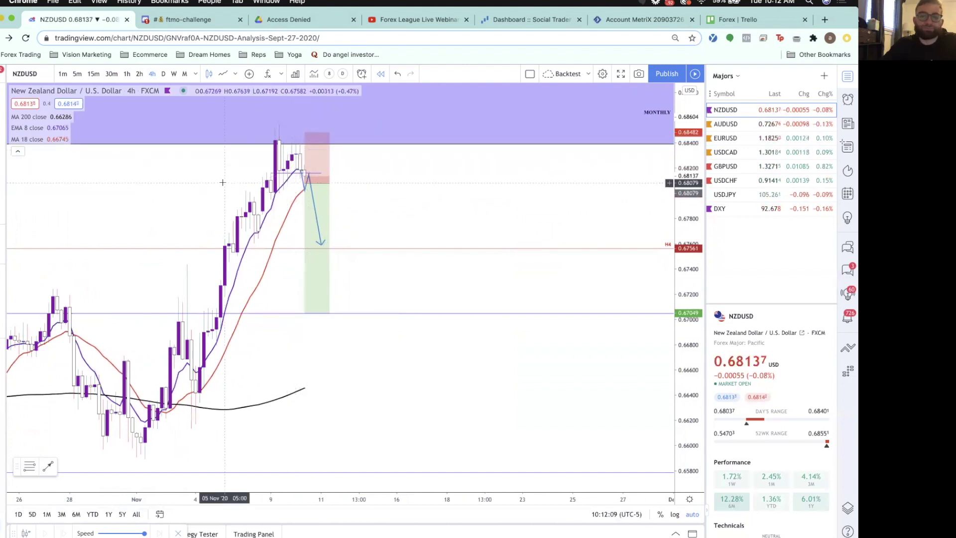
{"action": "scroll", "coordinate": [249, 184], "scroll_direction": "down", "scroll_amount": 1}
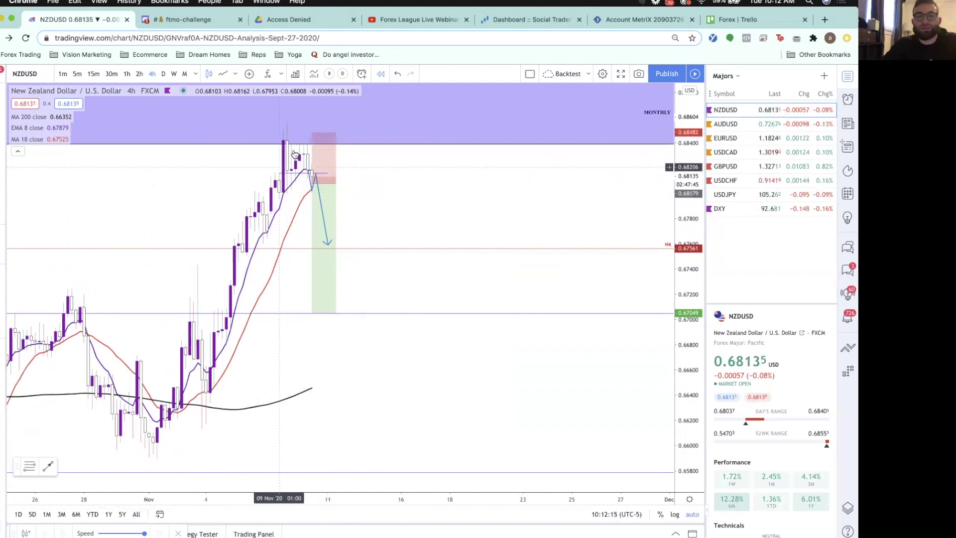
- Return NZDUSD to 30-minute candles, then open the AUDUSD chart
{"action": "left_click", "coordinate": [110, 73]}
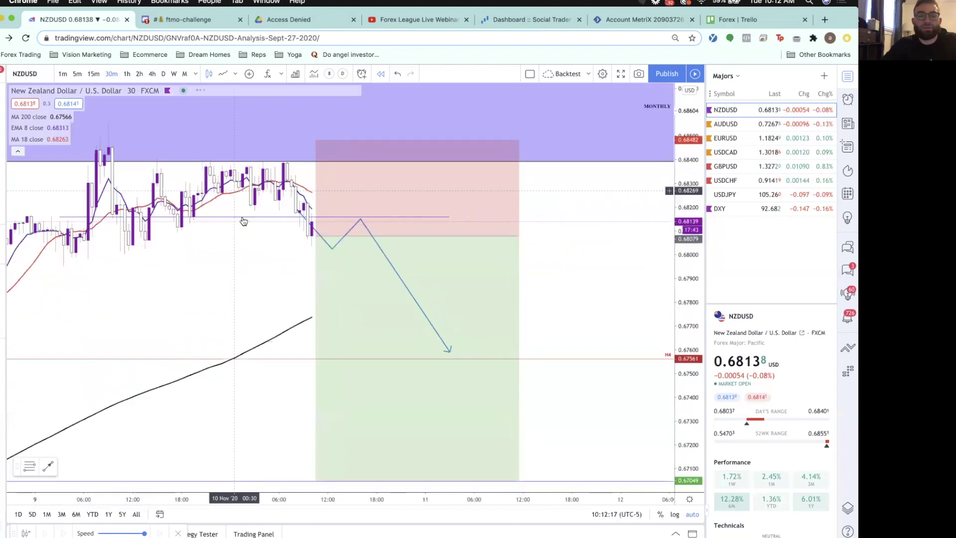
{"action": "scroll", "coordinate": [242, 220], "scroll_direction": "left", "scroll_amount": 5}
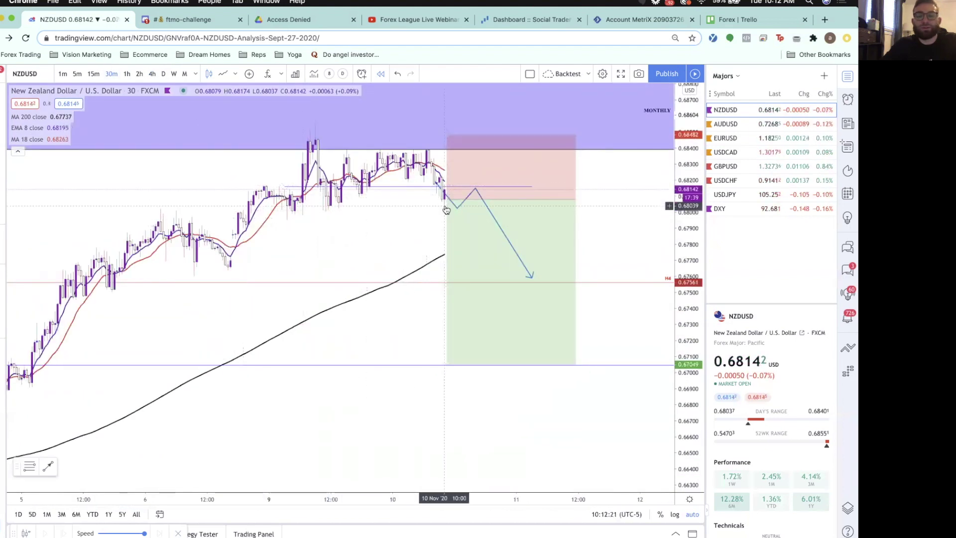
{"action": "scroll", "coordinate": [420, 219], "scroll_direction": "down", "scroll_amount": 2}
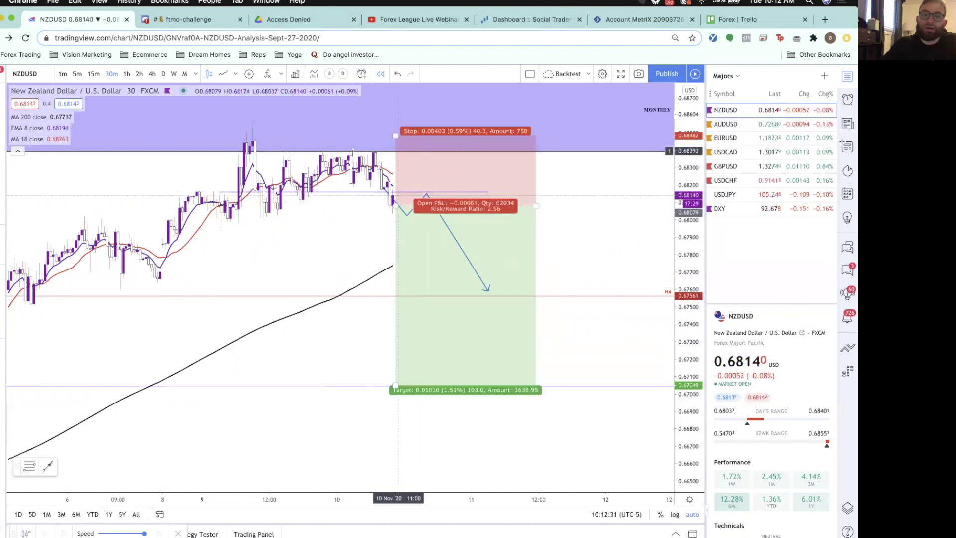
{"action": "left_click", "coordinate": [730, 125]}
- Open EURUSD, compare its monthly candles, and settle on weekly with the 1.13486 Monthly zone visible
{"action": "left_click", "coordinate": [731, 137]}
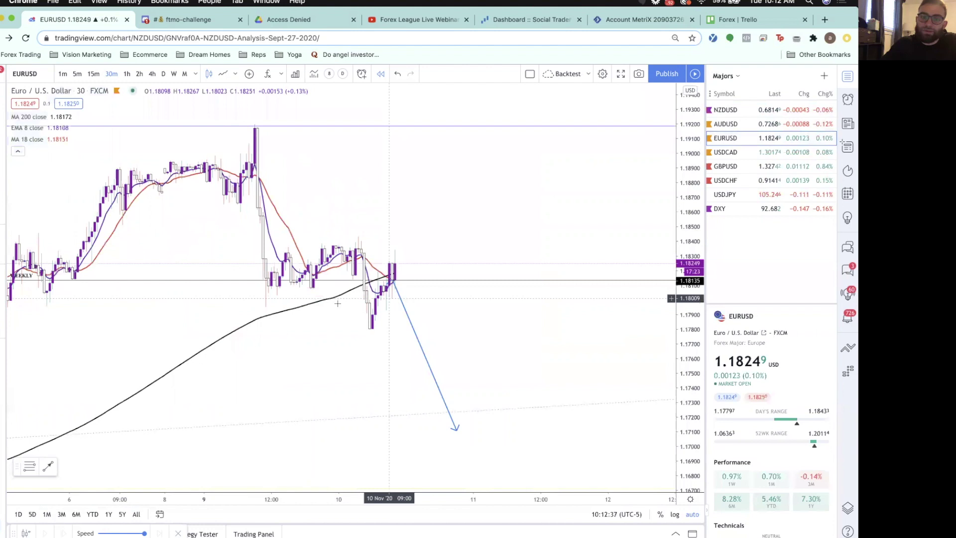
{"action": "scroll", "coordinate": [337, 304], "scroll_direction": "up", "scroll_amount": 1}
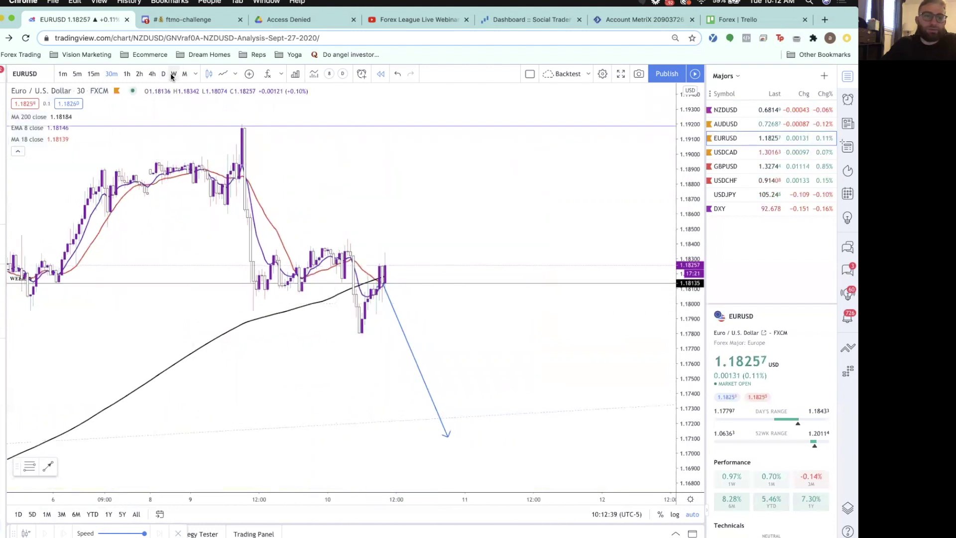
{"action": "left_click", "coordinate": [173, 73]}
{"action": "left_click", "coordinate": [185, 75]}
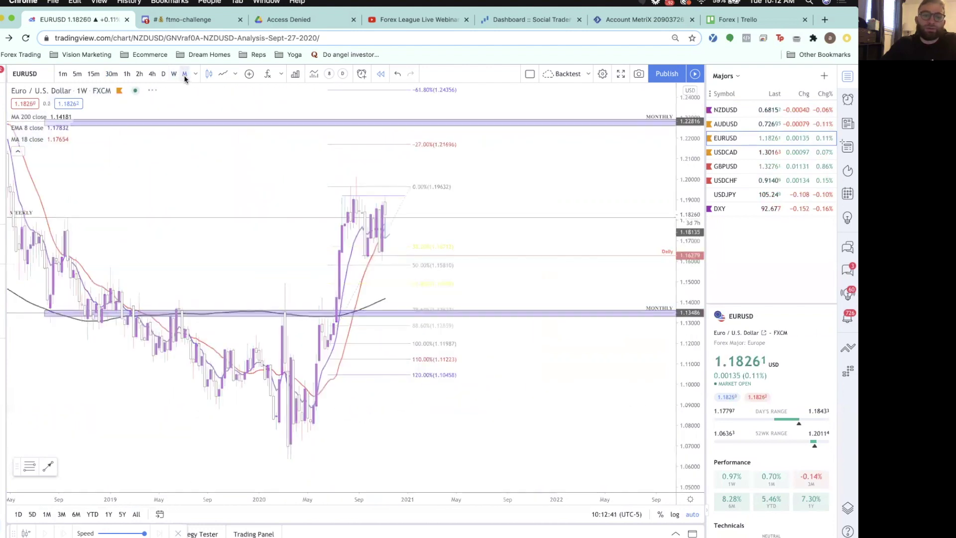
{"action": "scroll", "coordinate": [341, 282], "scroll_direction": "up", "scroll_amount": 5}
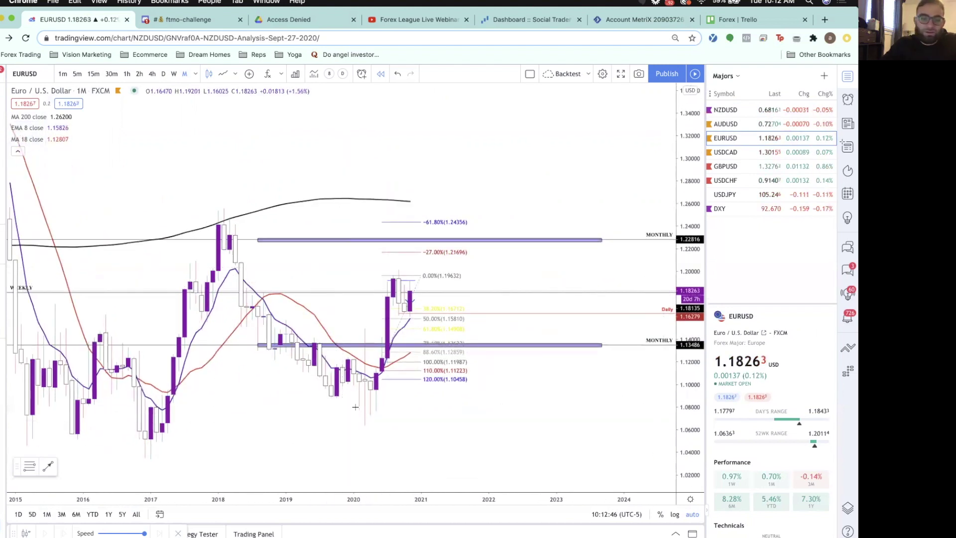
{"action": "scroll", "coordinate": [299, 386], "scroll_direction": "up", "scroll_amount": 3}
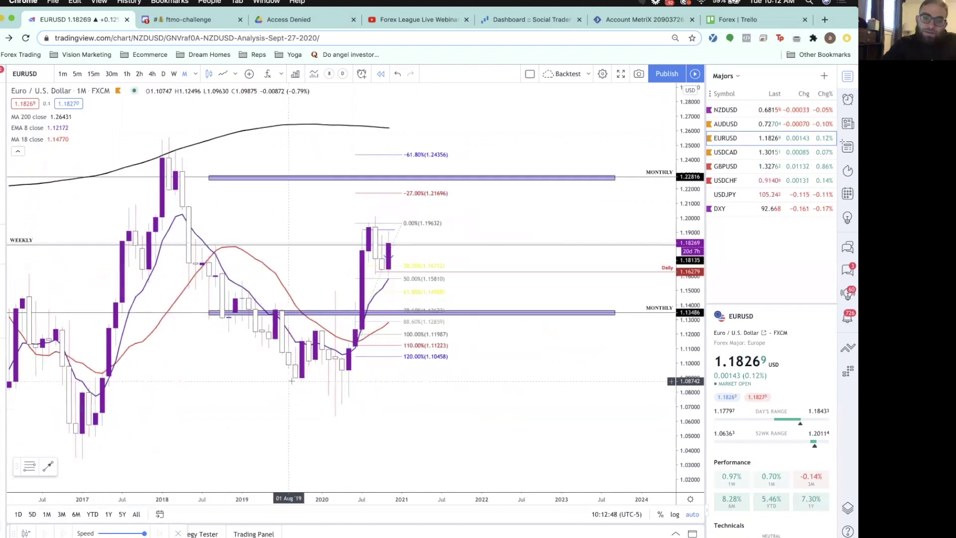
{"action": "scroll", "coordinate": [292, 381], "scroll_direction": "up", "scroll_amount": 1}
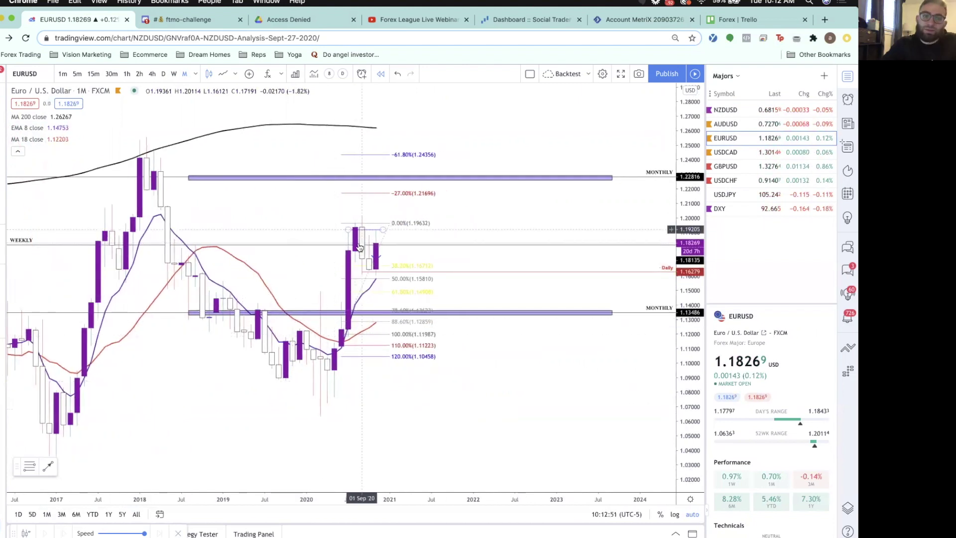
{"action": "scroll", "coordinate": [299, 247], "scroll_direction": "up", "scroll_amount": 1}
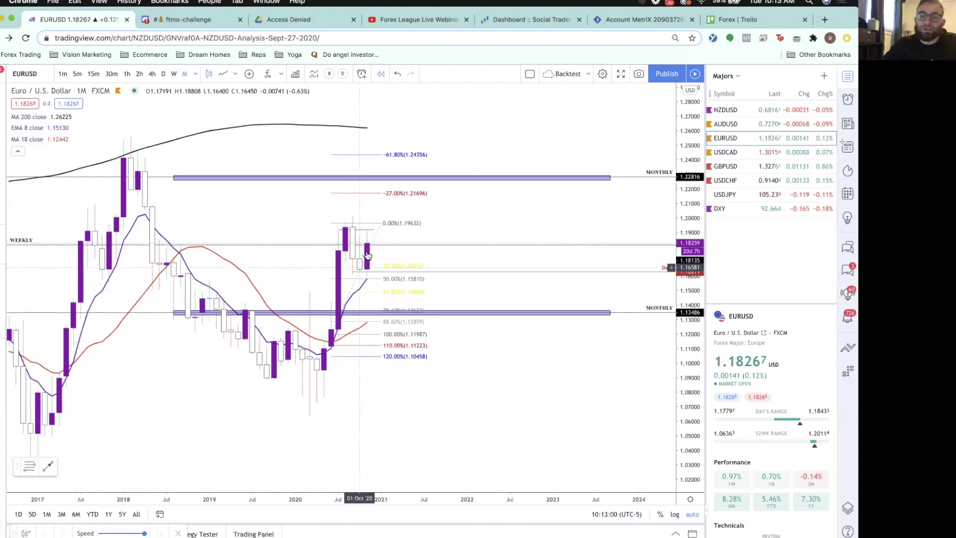
{"action": "left_click", "coordinate": [173, 74]}
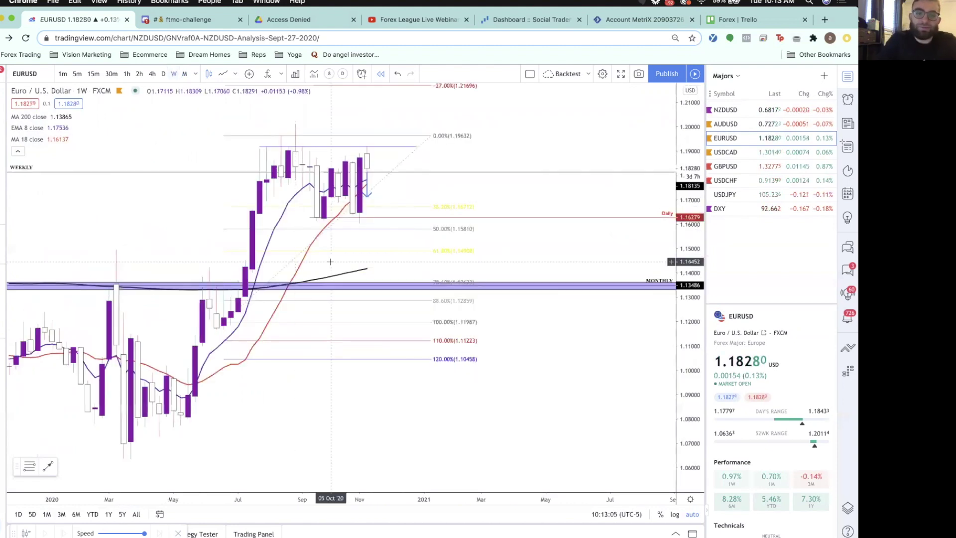
{"action": "scroll", "coordinate": [362, 174], "scroll_direction": "down", "scroll_amount": 1}
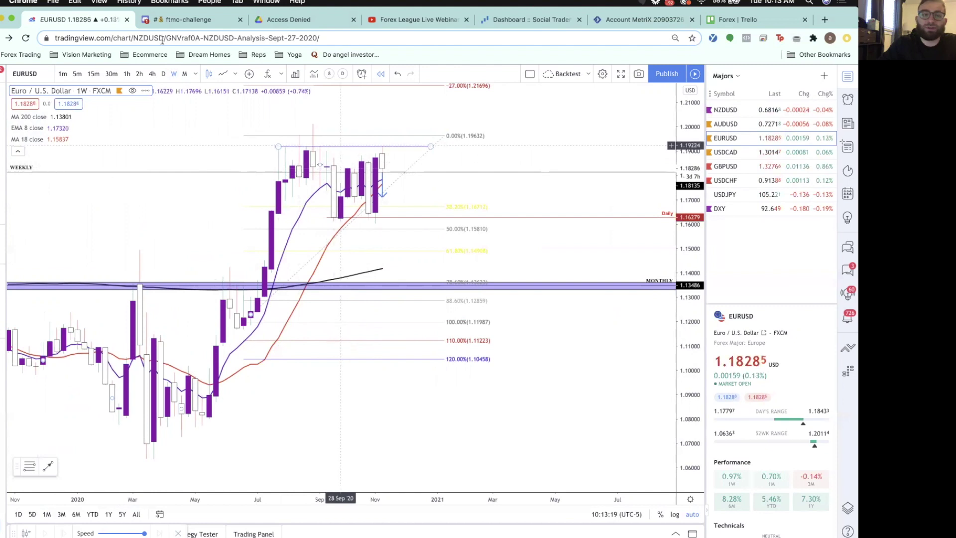
- View EURUSD on daily candles
{"action": "left_click", "coordinate": [163, 73]}
{"action": "scroll", "coordinate": [302, 220], "scroll_direction": "down", "scroll_amount": 3}
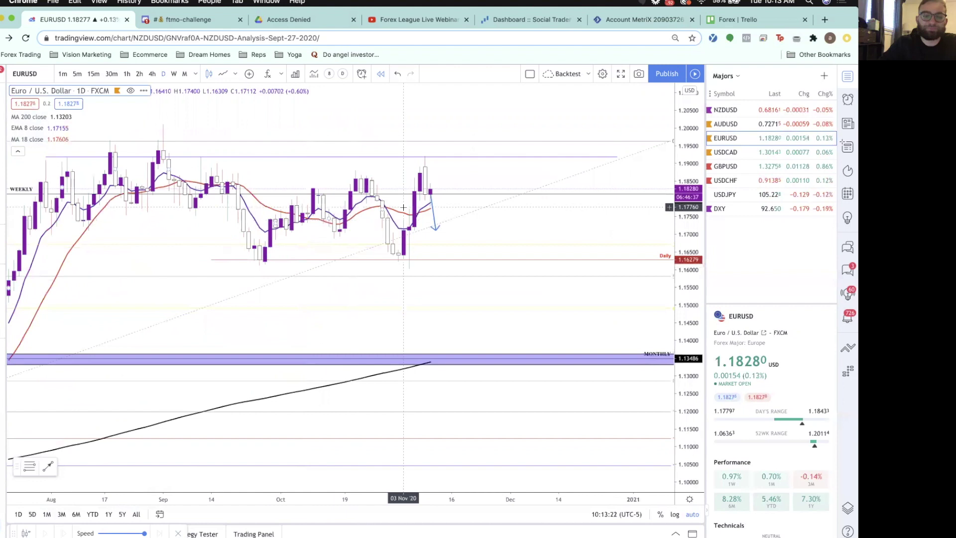
{"action": "scroll", "coordinate": [402, 207], "scroll_direction": "down", "scroll_amount": 3}
{"action": "scroll", "coordinate": [402, 207], "scroll_direction": "up", "scroll_amount": 2}
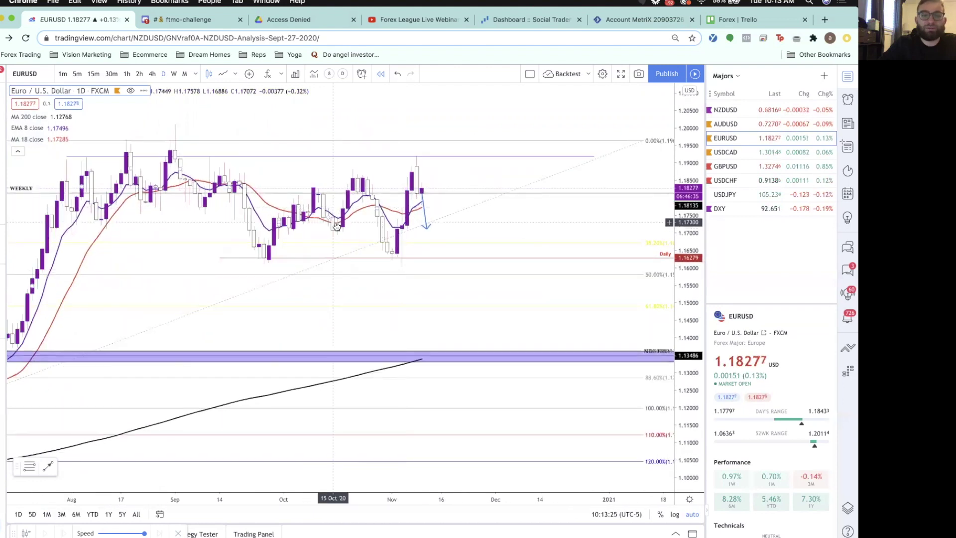
{"action": "scroll", "coordinate": [336, 222], "scroll_direction": "up", "scroll_amount": 2}
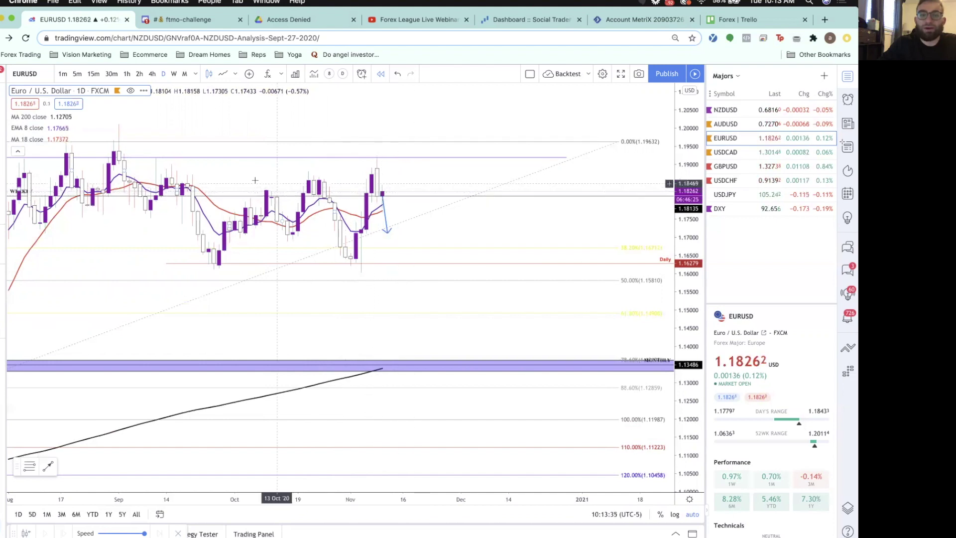
- On hourly candles, shift the projected down arrow slightly to the right
{"action": "left_click", "coordinate": [122, 71]}
{"action": "scroll", "coordinate": [347, 325], "scroll_direction": "down", "scroll_amount": 3}
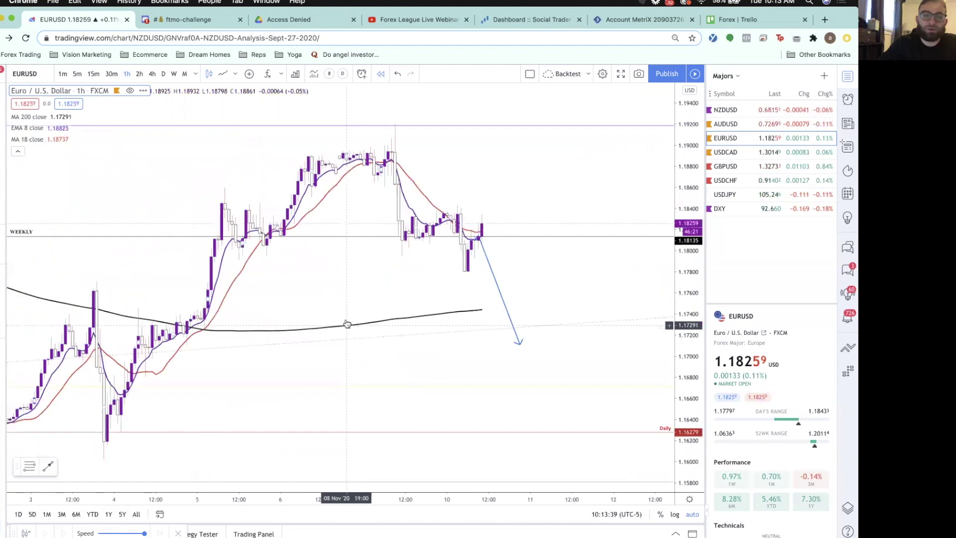
{"action": "scroll", "coordinate": [353, 281], "scroll_direction": "down", "scroll_amount": 1}
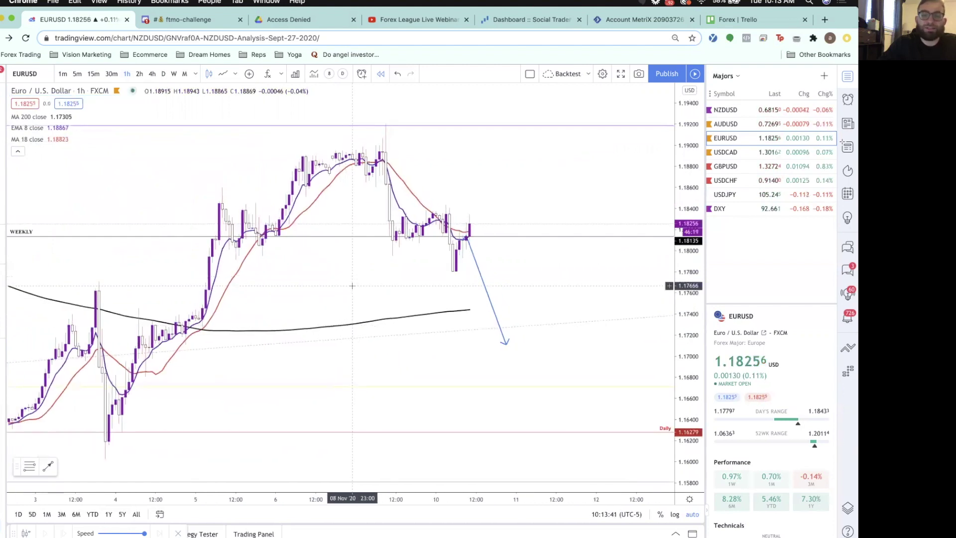
{"action": "scroll", "coordinate": [352, 286], "scroll_direction": "right", "scroll_amount": 3}
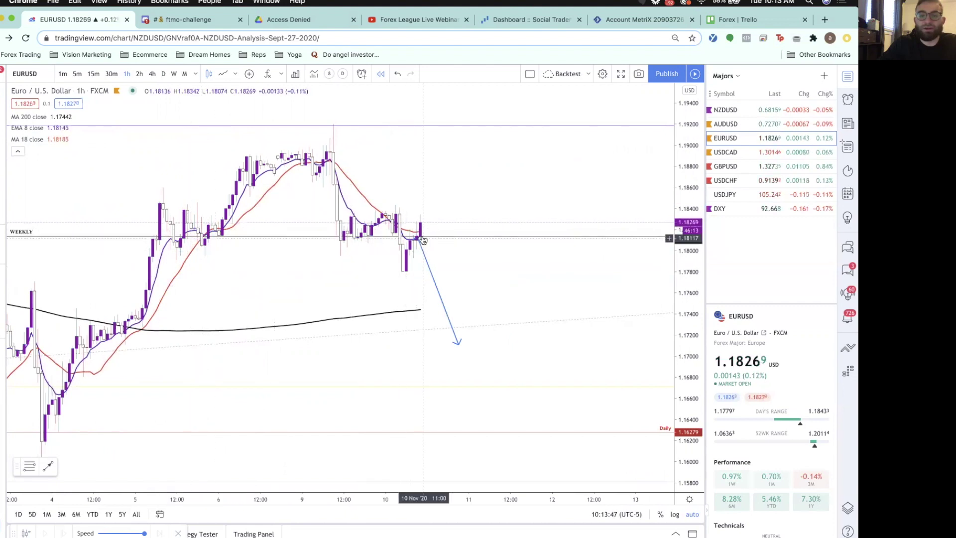
{"action": "scroll", "coordinate": [423, 226], "scroll_direction": "up", "scroll_amount": 2}
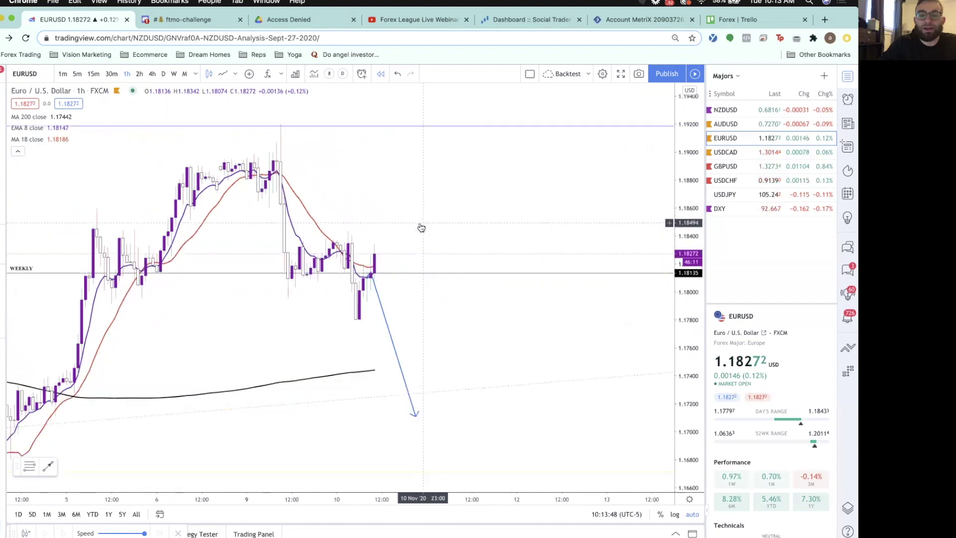
{"action": "left_click_drag", "start_coordinate": [375, 298], "coordinate": [388, 297]}
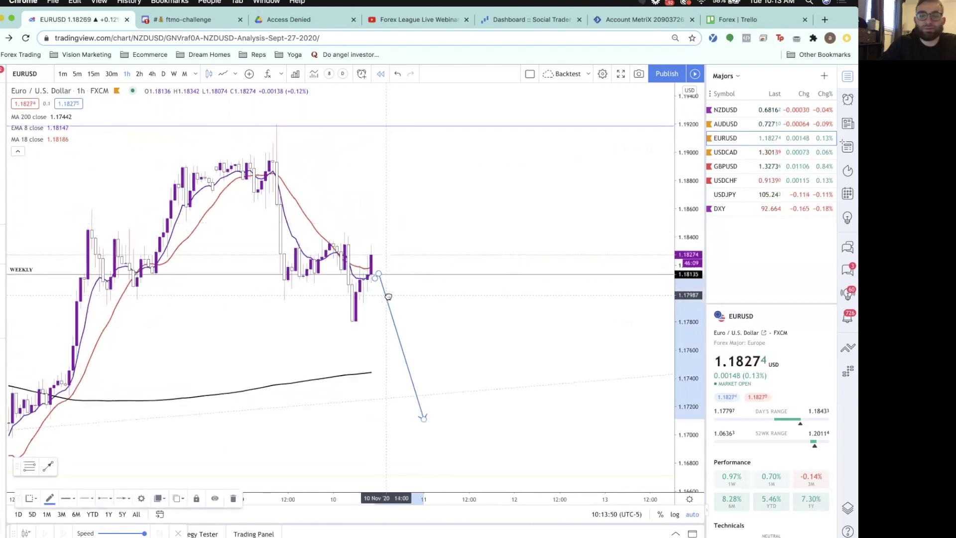
{"action": "left_click", "coordinate": [363, 302]}
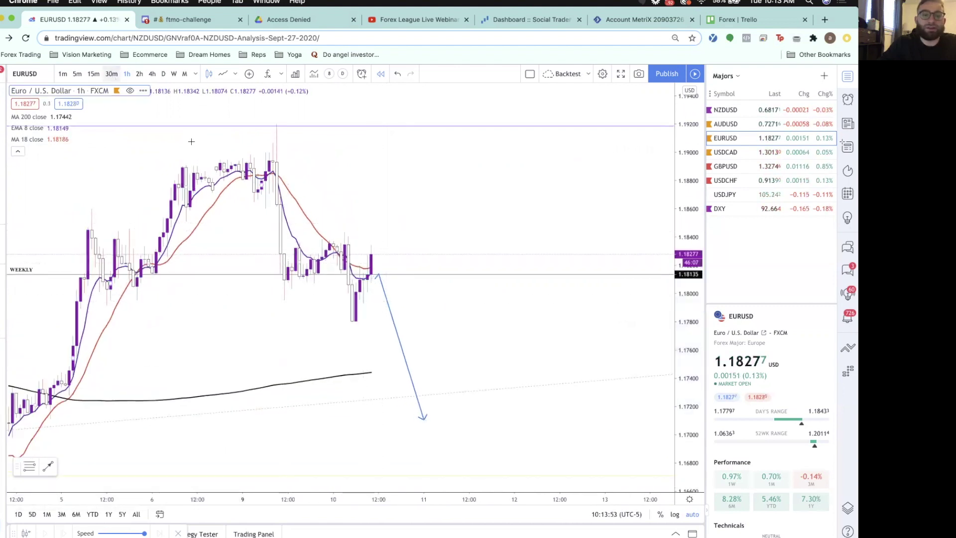
- On 30-minute candles, draw a horizontal line across the recent swing highs
{"action": "left_click", "coordinate": [112, 74]}
{"action": "scroll", "coordinate": [319, 345], "scroll_direction": "up", "scroll_amount": 2}
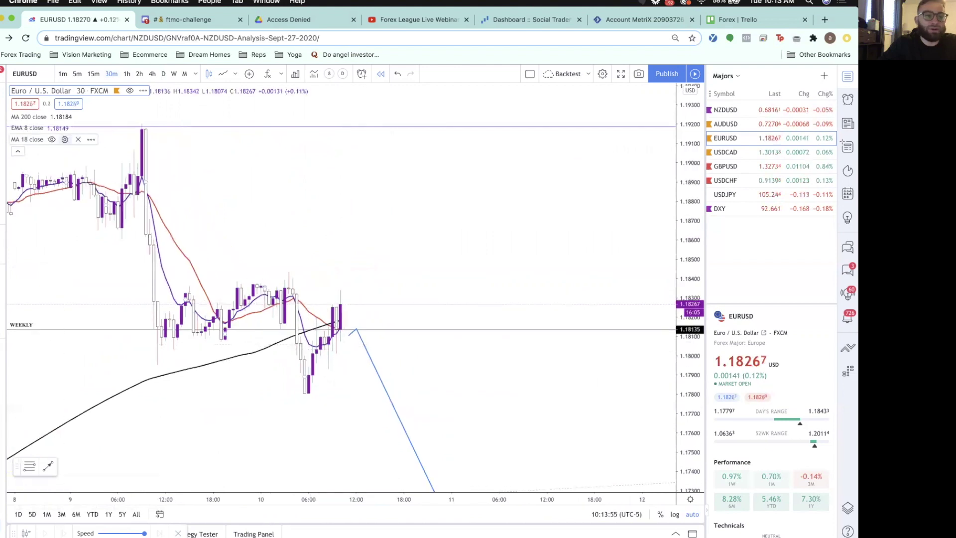
{"action": "left_click", "coordinate": [225, 285]}
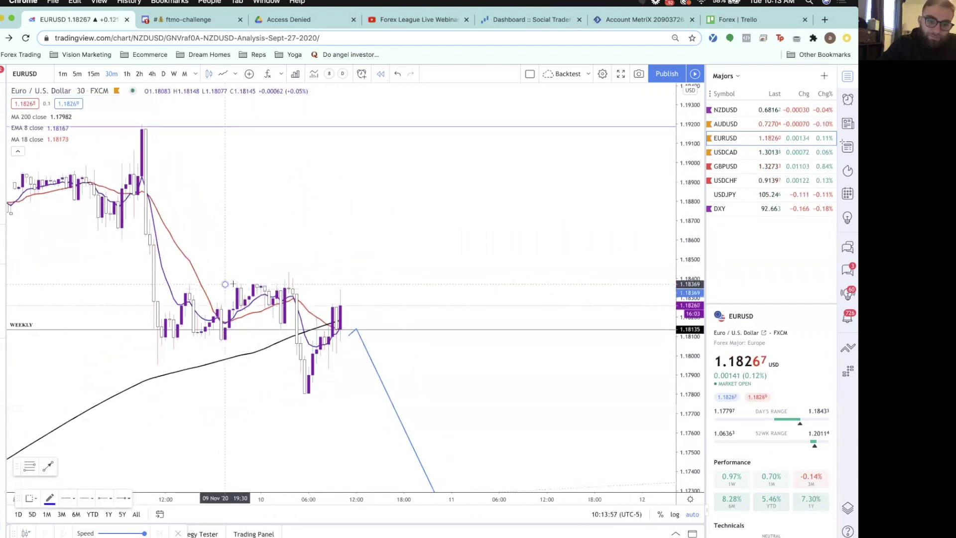
{"action": "left_click", "coordinate": [509, 310], "text": "shift"}
{"action": "left_click", "coordinate": [493, 309]}
{"action": "scroll", "coordinate": [494, 309], "scroll_direction": "down", "scroll_amount": 2}
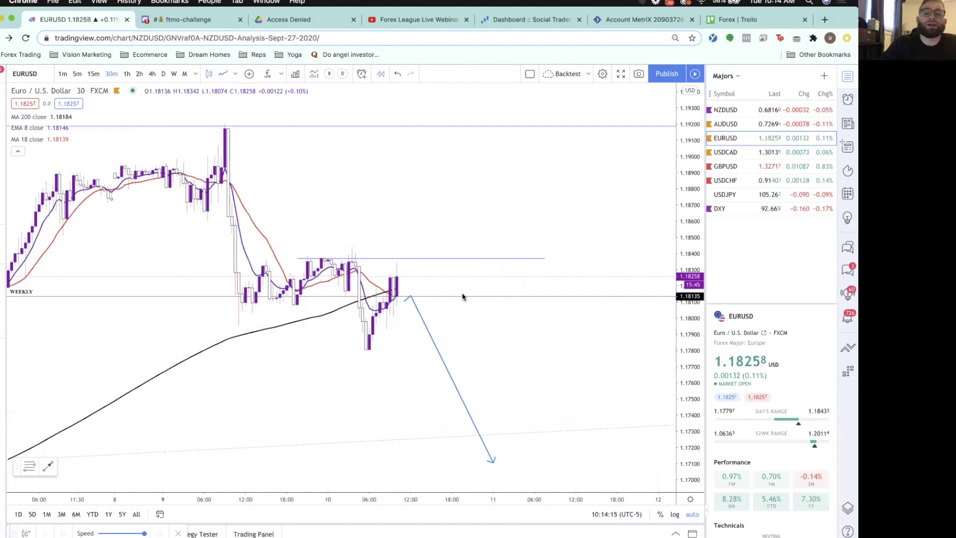
- Open USDCAD and review it on daily and then weekly candles
{"action": "left_click", "coordinate": [741, 150]}
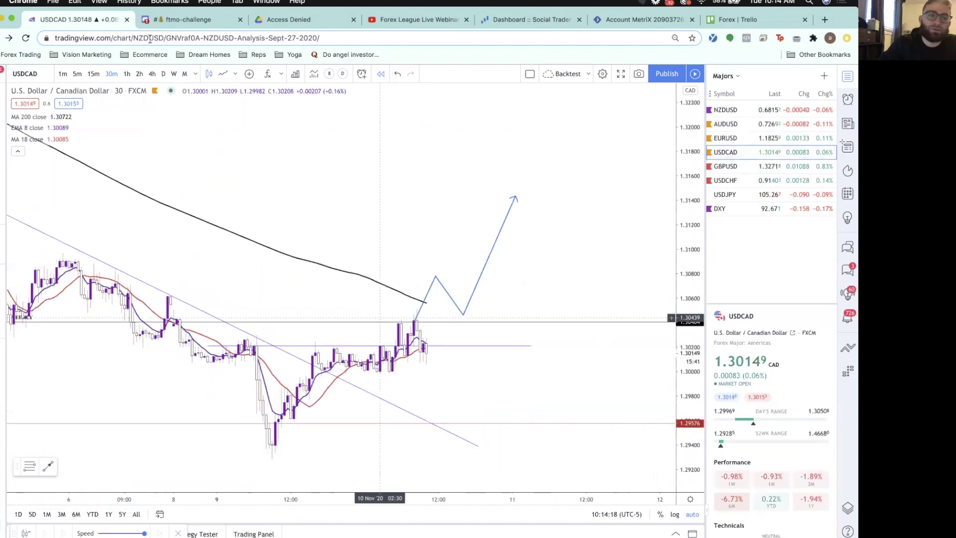
{"action": "left_click", "coordinate": [163, 74]}
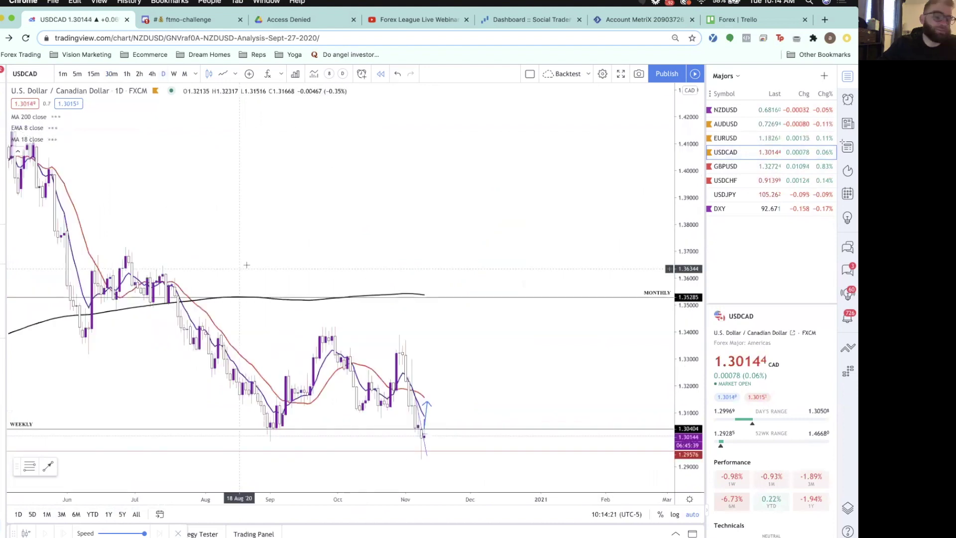
{"action": "left_click", "coordinate": [178, 75]}
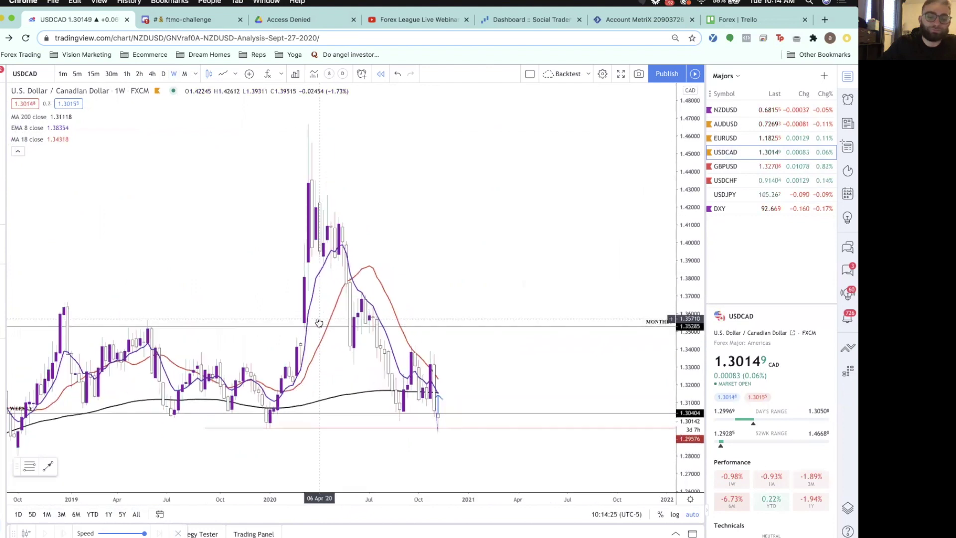
{"action": "scroll", "coordinate": [319, 322], "scroll_direction": "up", "scroll_amount": 5}
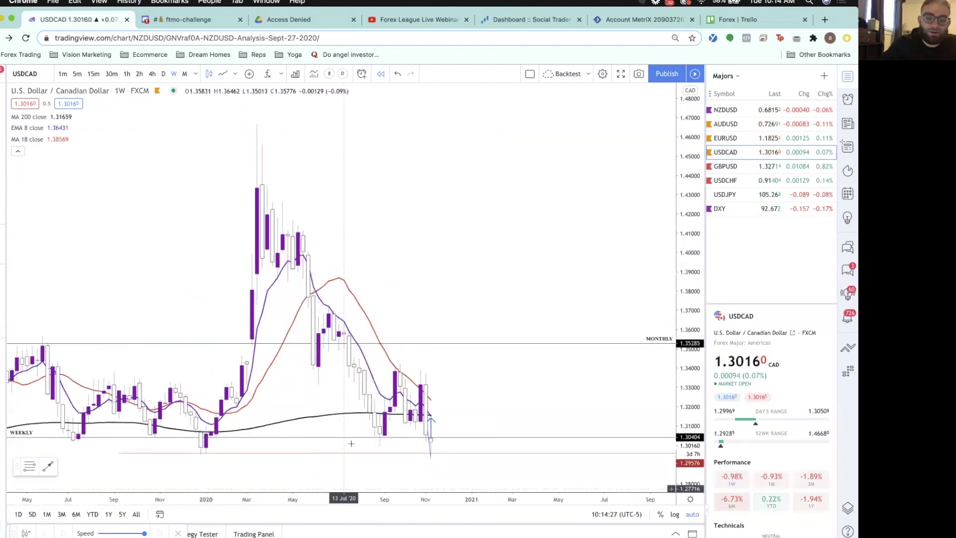
{"action": "scroll", "coordinate": [351, 443], "scroll_direction": "right", "scroll_amount": 5}
{"action": "scroll", "coordinate": [319, 451], "scroll_direction": "up", "scroll_amount": 1}
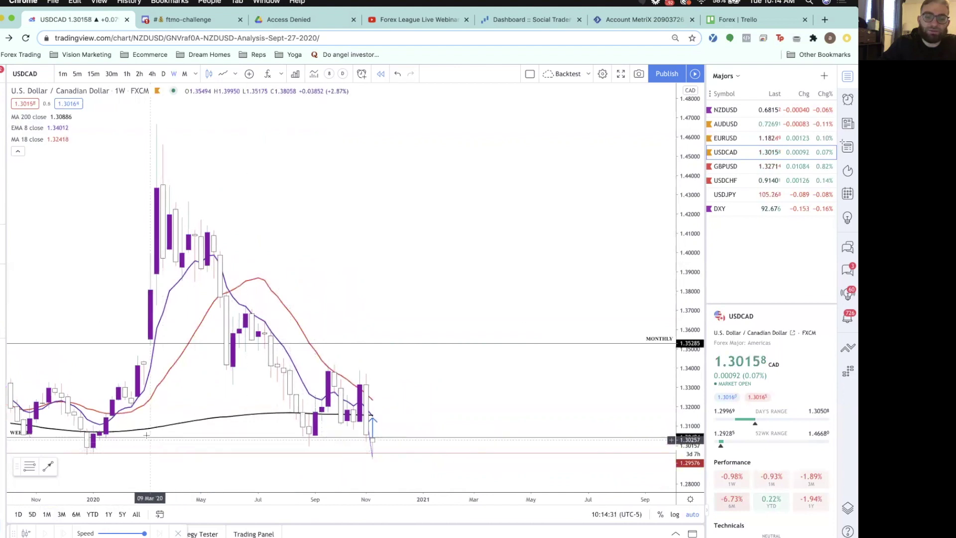
{"action": "scroll", "coordinate": [169, 449], "scroll_direction": "right", "scroll_amount": 4}
{"action": "scroll", "coordinate": [170, 446], "scroll_direction": "right", "scroll_amount": 1}
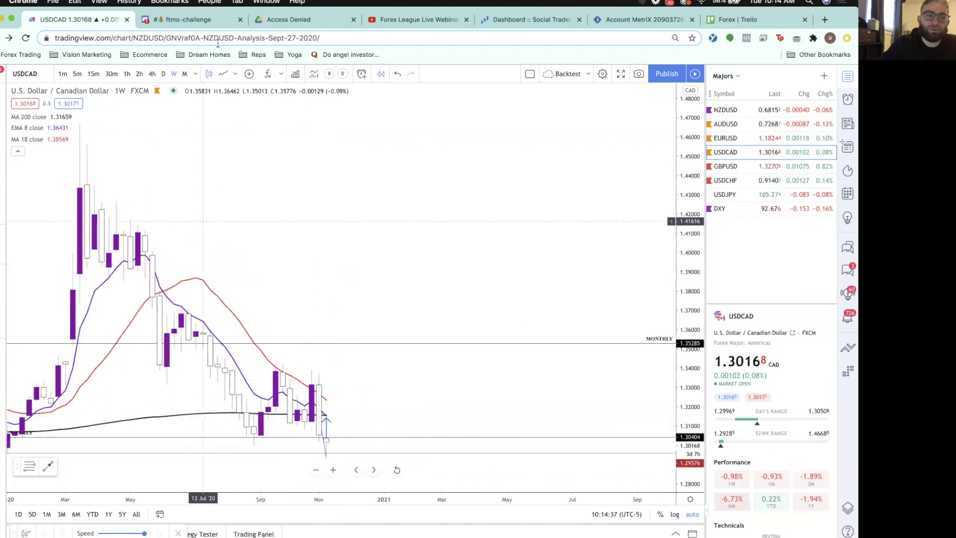
- Recheck USDCAD on daily candles, then on 4-hour candles
{"action": "left_click", "coordinate": [161, 73]}
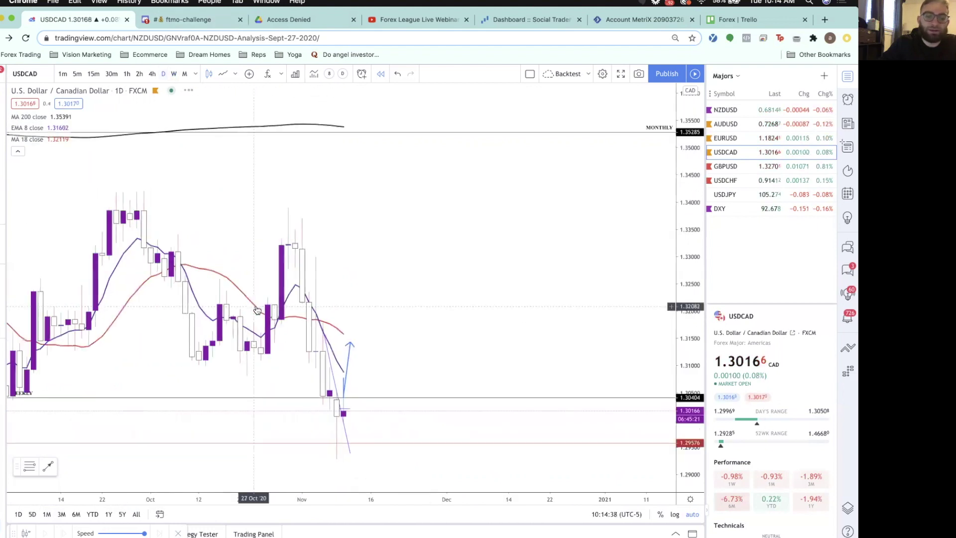
{"action": "scroll", "coordinate": [257, 310], "scroll_direction": "down", "scroll_amount": 4}
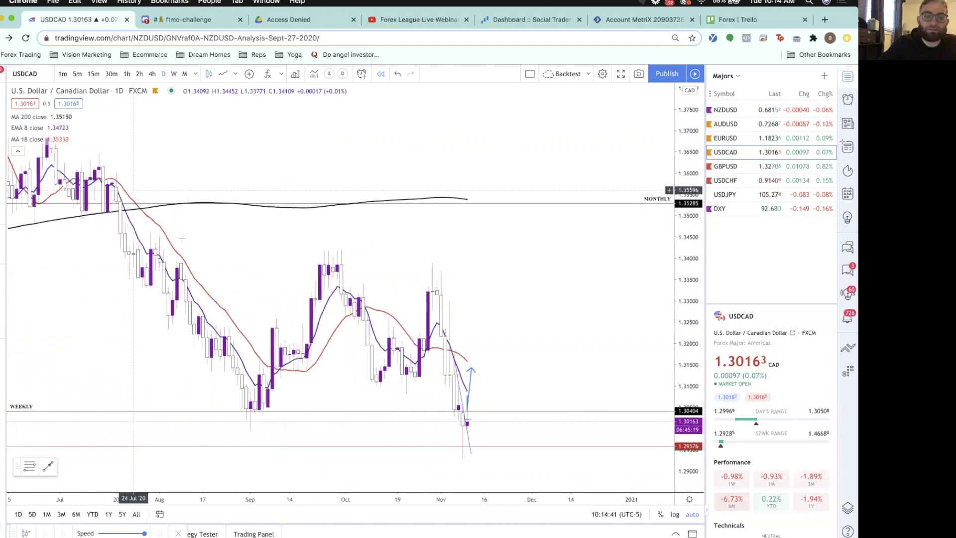
{"action": "scroll", "coordinate": [182, 240], "scroll_direction": "down", "scroll_amount": 2}
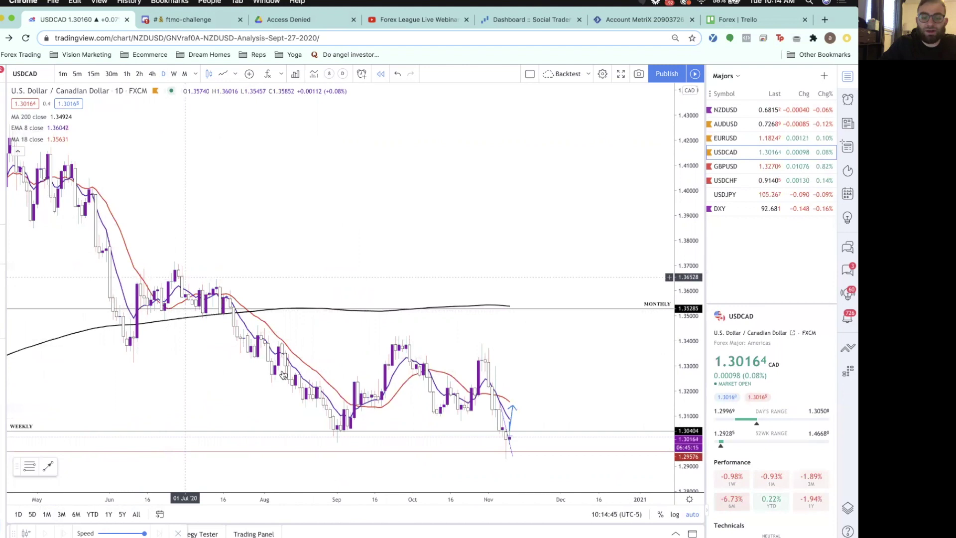
{"action": "scroll", "coordinate": [490, 391], "scroll_direction": "up", "scroll_amount": 3}
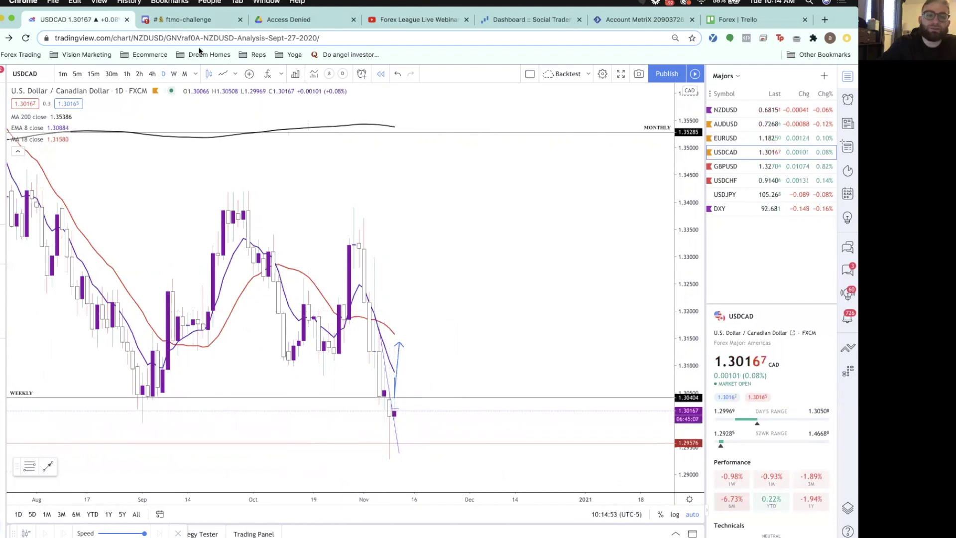
{"action": "left_click", "coordinate": [153, 74]}
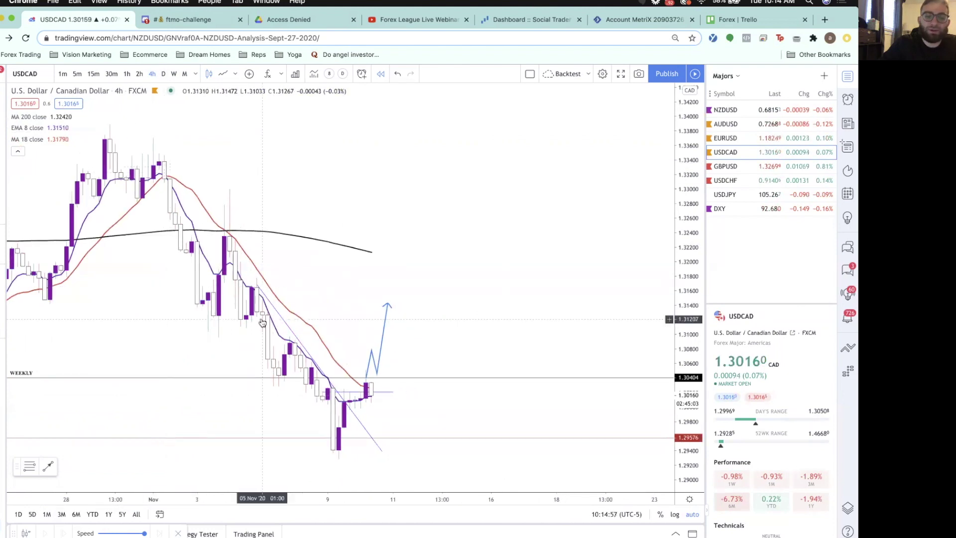
{"action": "scroll", "coordinate": [260, 323], "scroll_direction": "left", "scroll_amount": 5}
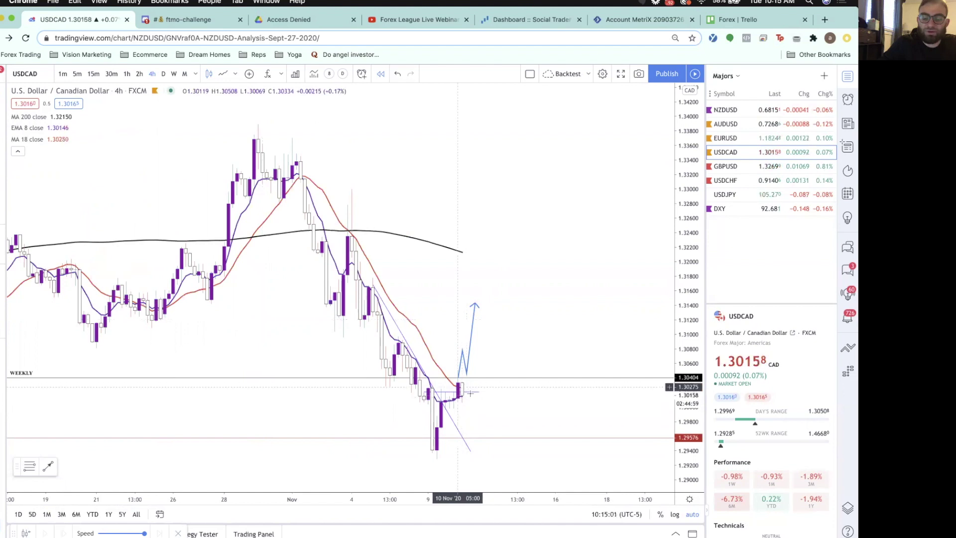
- Frame USDCAD's 30-minute chart with the upward path above Weekly 1.30404 toward 1.3140
{"action": "left_click", "coordinate": [111, 74]}
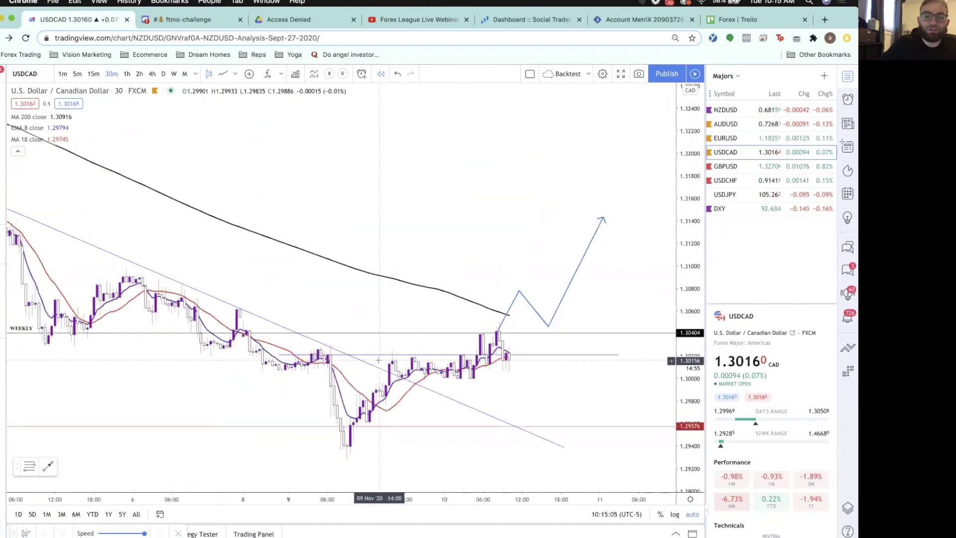
{"action": "scroll", "coordinate": [378, 359], "scroll_direction": "down", "scroll_amount": 5}
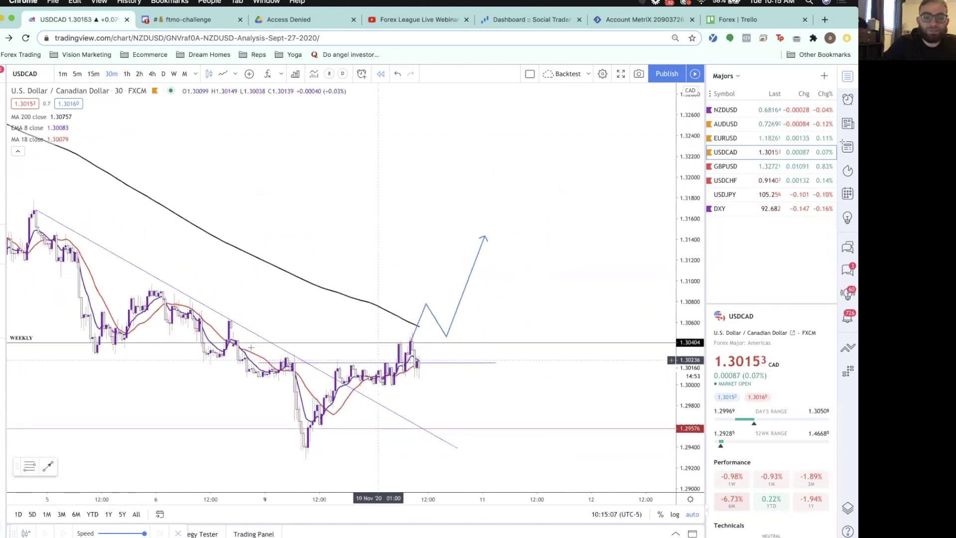
{"action": "scroll", "coordinate": [140, 291], "scroll_direction": "down", "scroll_amount": 1}
{"action": "scroll", "coordinate": [139, 291], "scroll_direction": "left", "scroll_amount": 2}
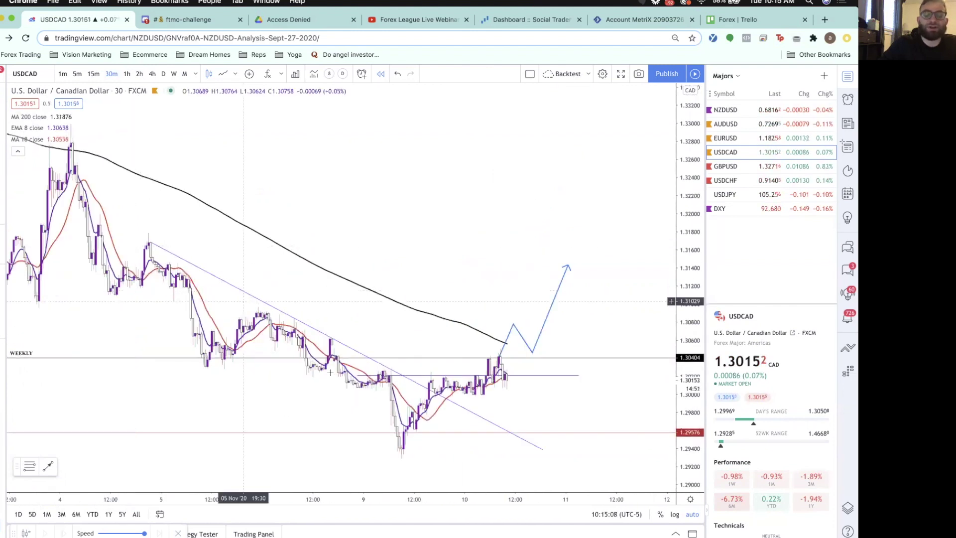
{"action": "scroll", "coordinate": [330, 372], "scroll_direction": "up", "scroll_amount": 2}
{"action": "scroll", "coordinate": [331, 373], "scroll_direction": "up", "scroll_amount": 1}
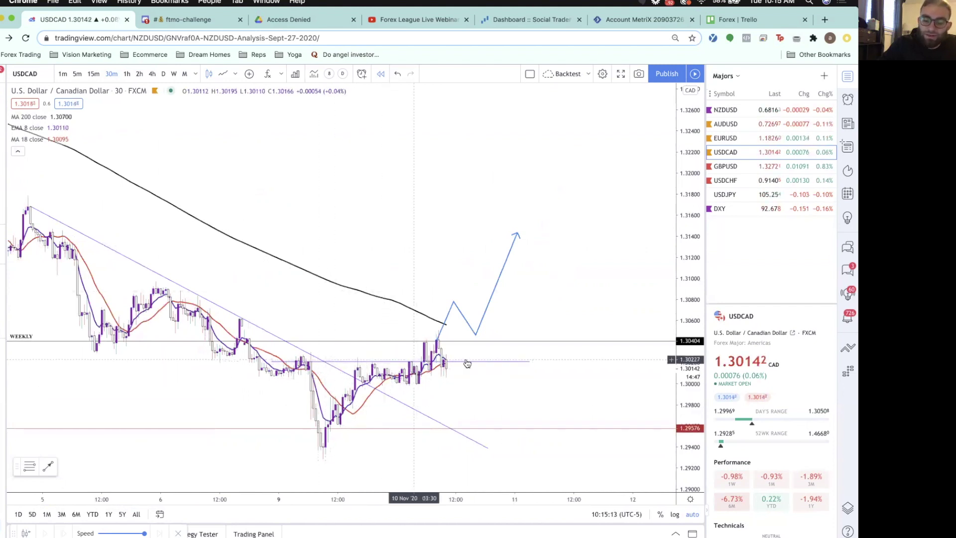
{"action": "scroll", "coordinate": [468, 359], "scroll_direction": "up", "scroll_amount": 3}
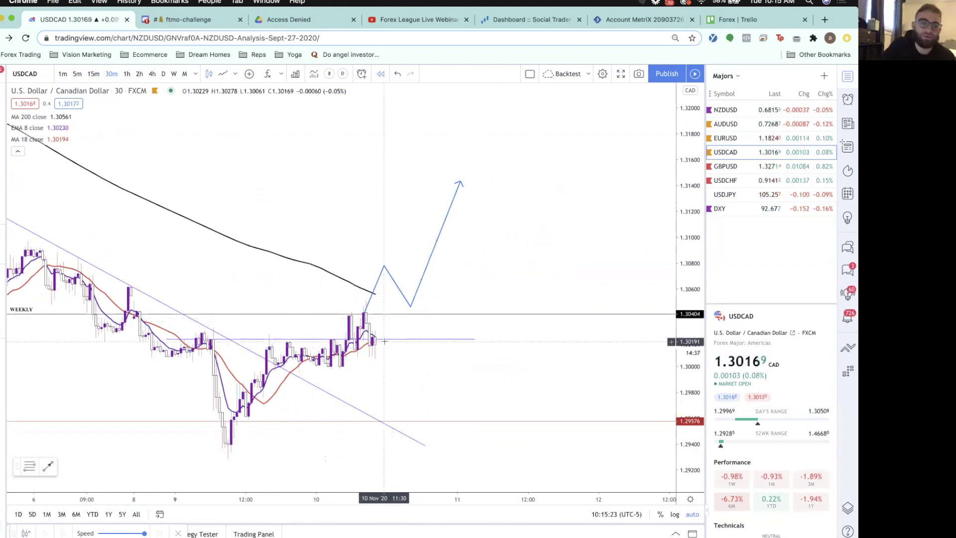
- Place a USDCAD long position at 1.30216, raise its stop slightly, and check it on 4-hour
{"action": "left_click", "coordinate": [4, 197]}
{"action": "left_click", "coordinate": [27, 198]}
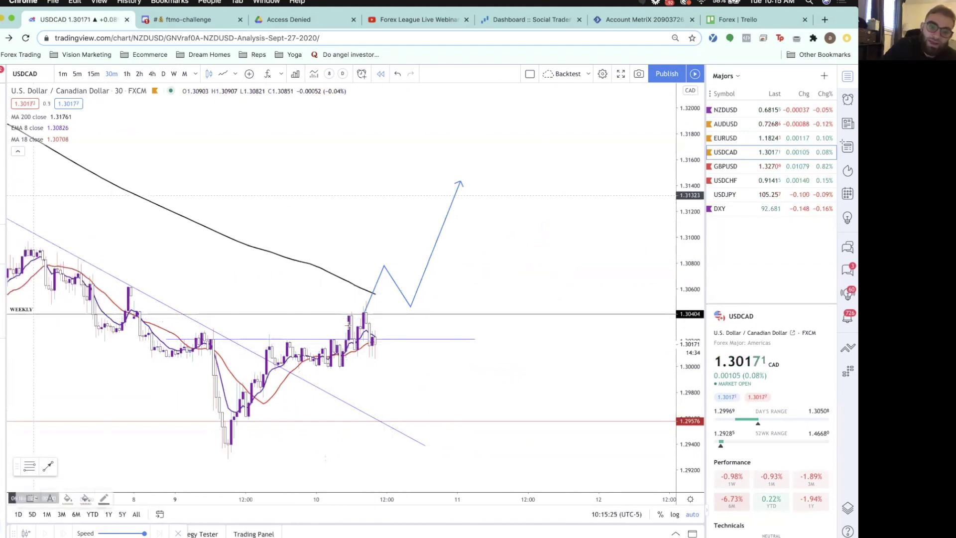
{"action": "left_click", "coordinate": [409, 338]}
{"action": "mouse_move", "coordinate": [407, 382]}
{"action": "left_mouse_down"}
{"action": "mouse_move", "coordinate": [385, 375]}
{"action": "mouse_move", "coordinate": [390, 389]}
{"action": "mouse_move", "coordinate": [350, 356]}
{"action": "left_mouse_up"}
{"action": "left_click", "coordinate": [400, 378]}
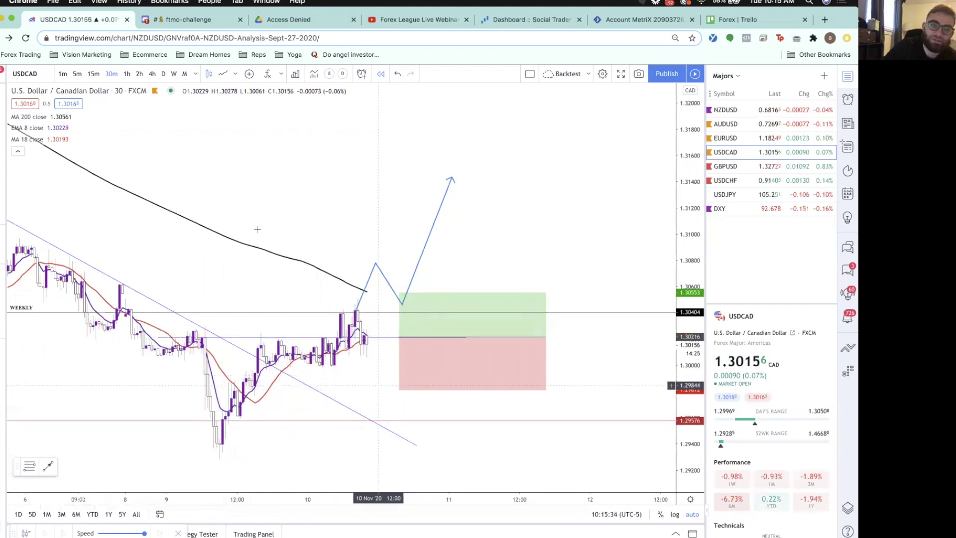
{"action": "left_click", "coordinate": [151, 74]}
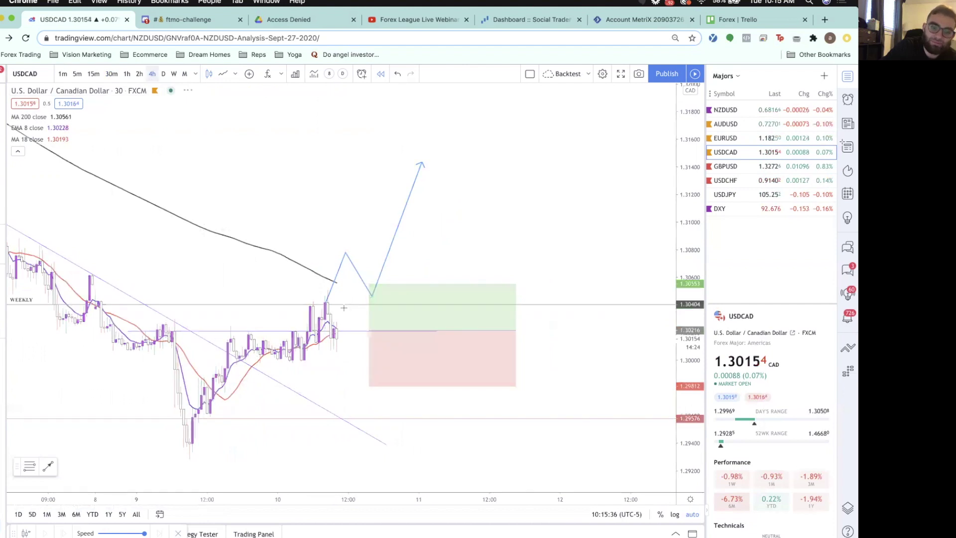
{"action": "left_click_drag", "start_coordinate": [381, 364], "coordinate": [446, 351]}
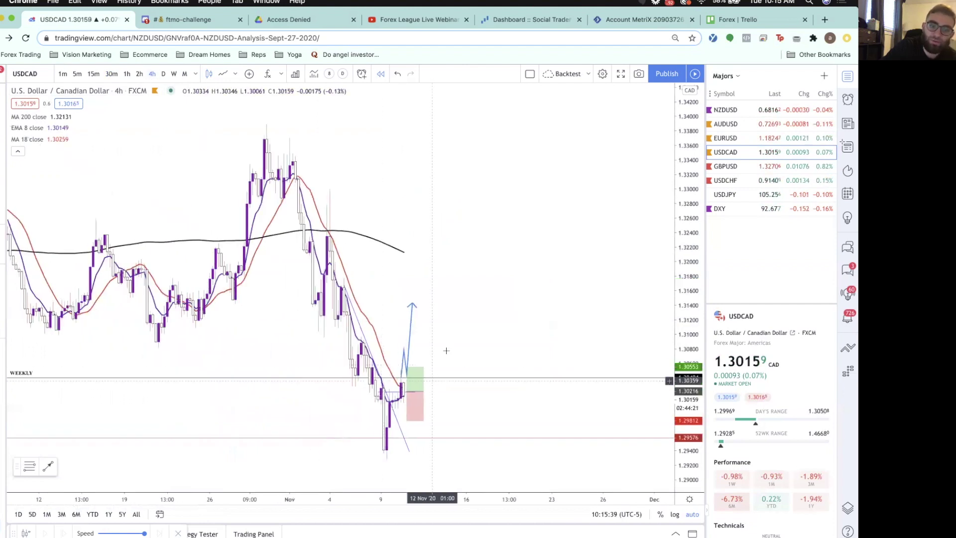
{"action": "scroll", "coordinate": [447, 351], "scroll_direction": "up", "scroll_amount": 1}
{"action": "left_click", "coordinate": [405, 382]}
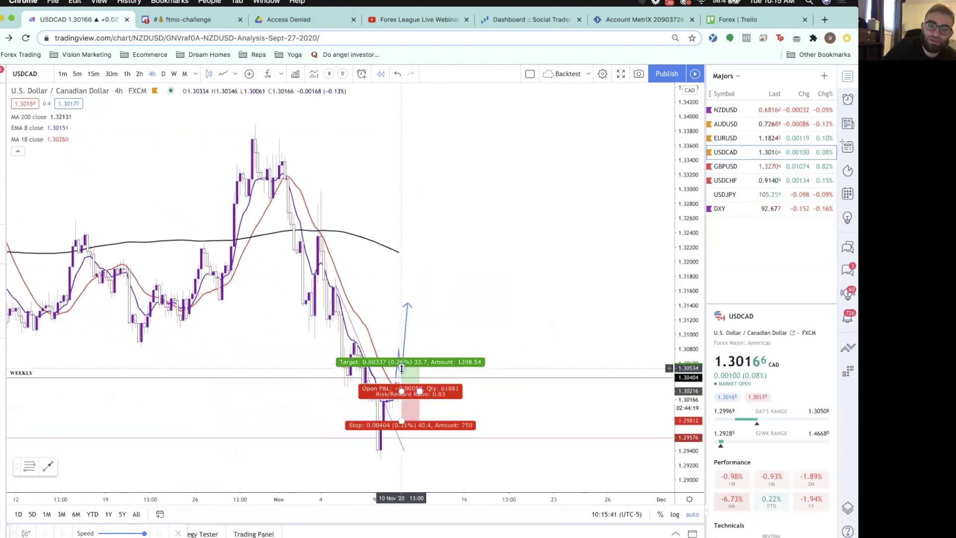
- On daily candles, extend the long position's profit target to a 2.45 risk/reward
{"action": "left_click", "coordinate": [164, 74]}
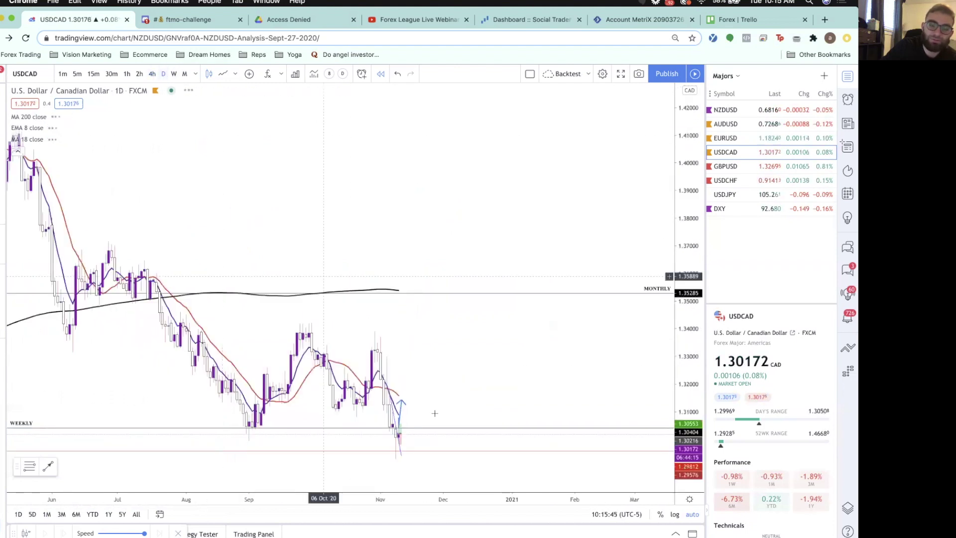
{"action": "left_click_drag", "start_coordinate": [400, 425], "coordinate": [410, 404]}
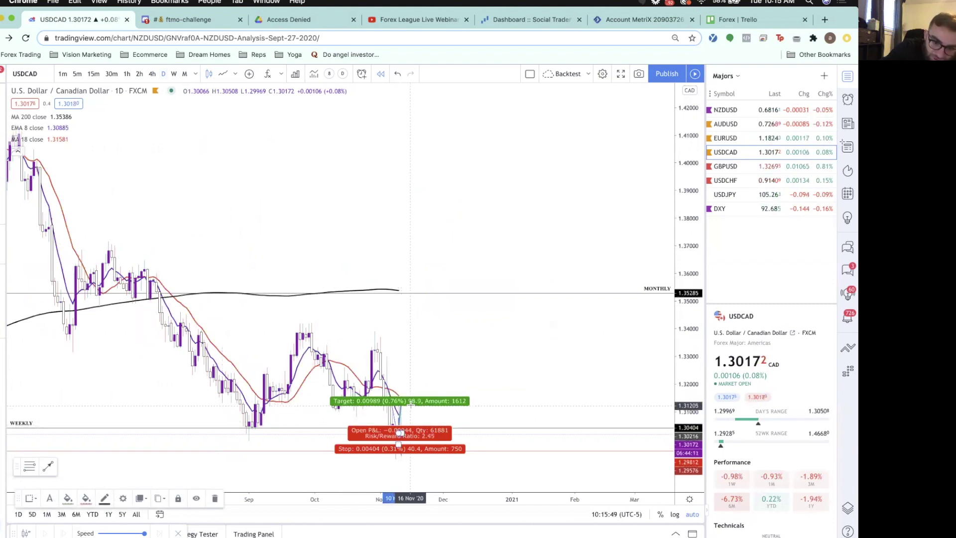
{"action": "left_click", "coordinate": [429, 417]}
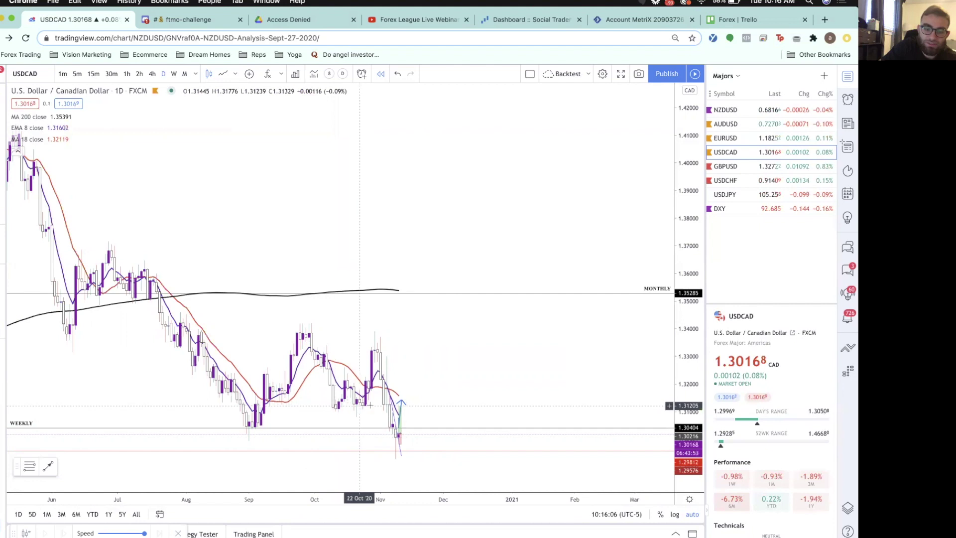
{"action": "left_click", "coordinate": [153, 74]}
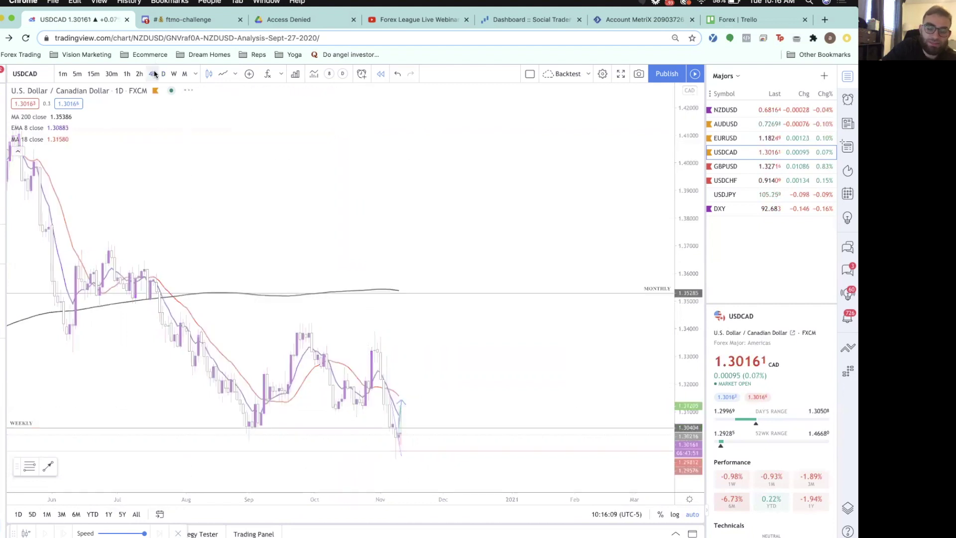
{"action": "left_click", "coordinate": [110, 74]}
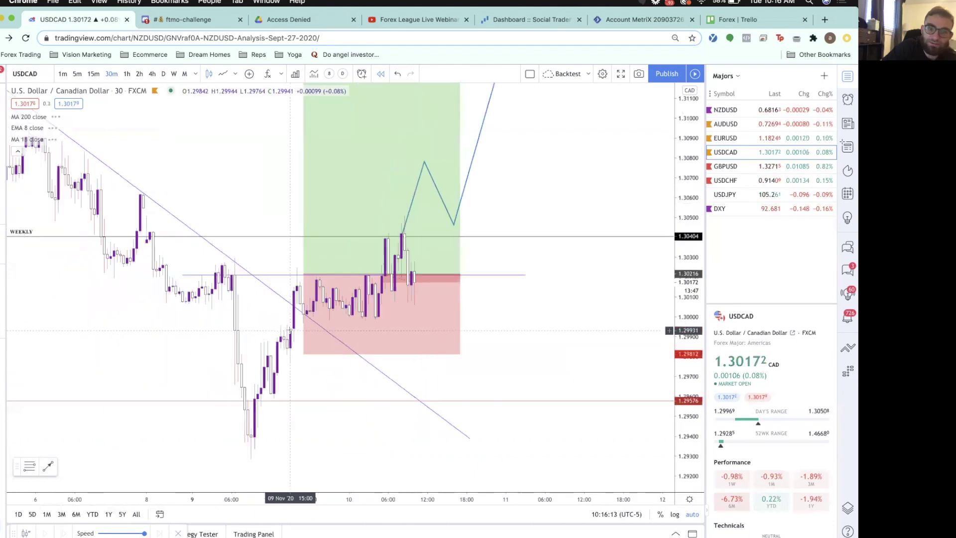
- Open GBPUSD and inspect its weekly horizontal level on weekly candles
{"action": "left_click", "coordinate": [736, 167]}
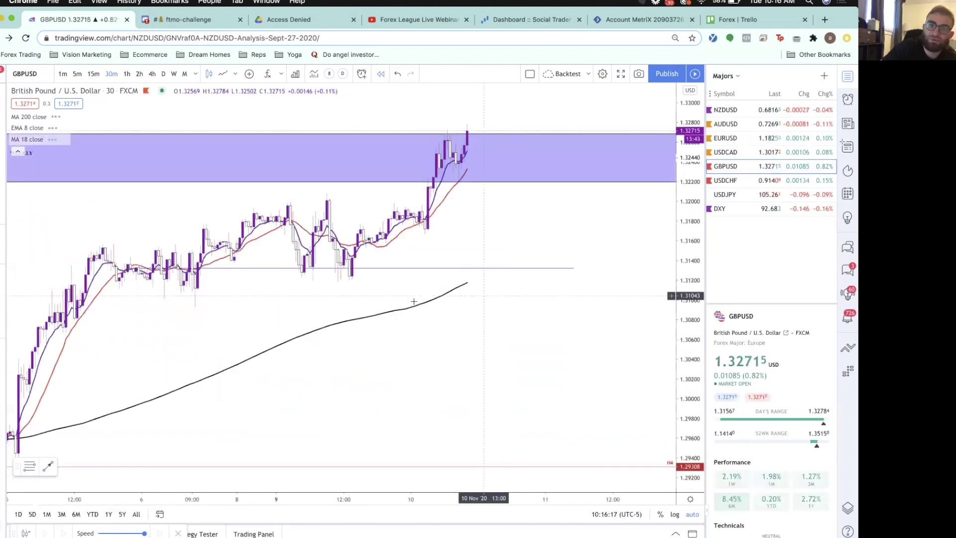
{"action": "left_click", "coordinate": [165, 75]}
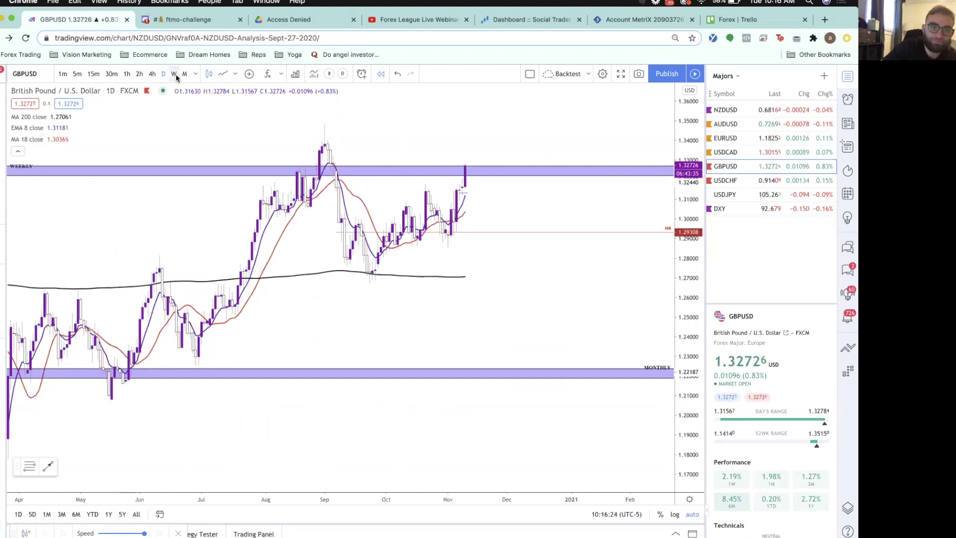
{"action": "left_click", "coordinate": [174, 74]}
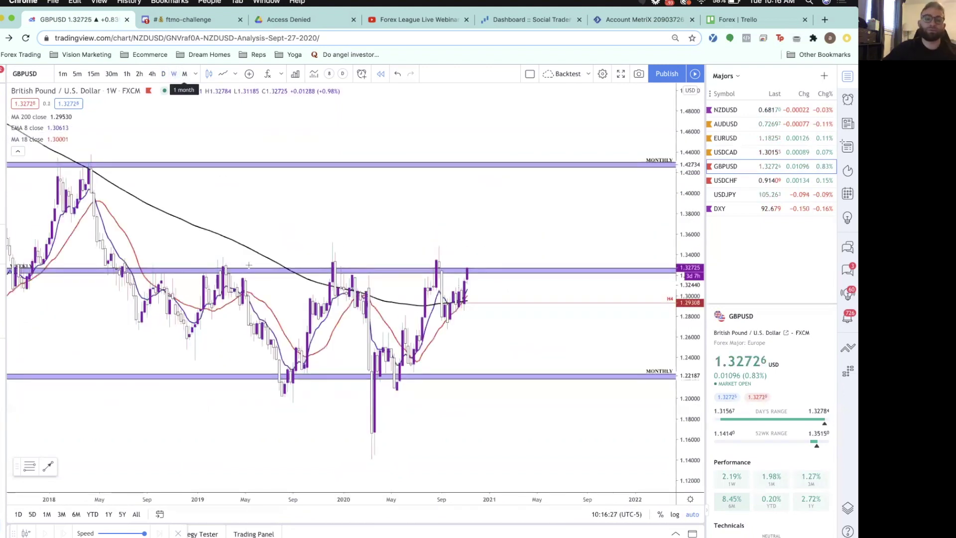
{"action": "scroll", "coordinate": [249, 265], "scroll_direction": "up", "scroll_amount": 1}
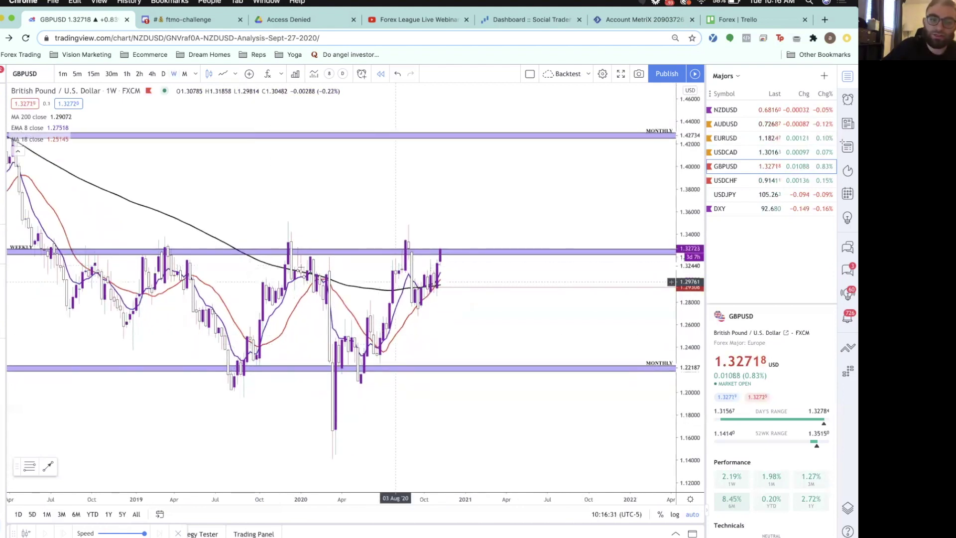
{"action": "left_click", "coordinate": [388, 253]}
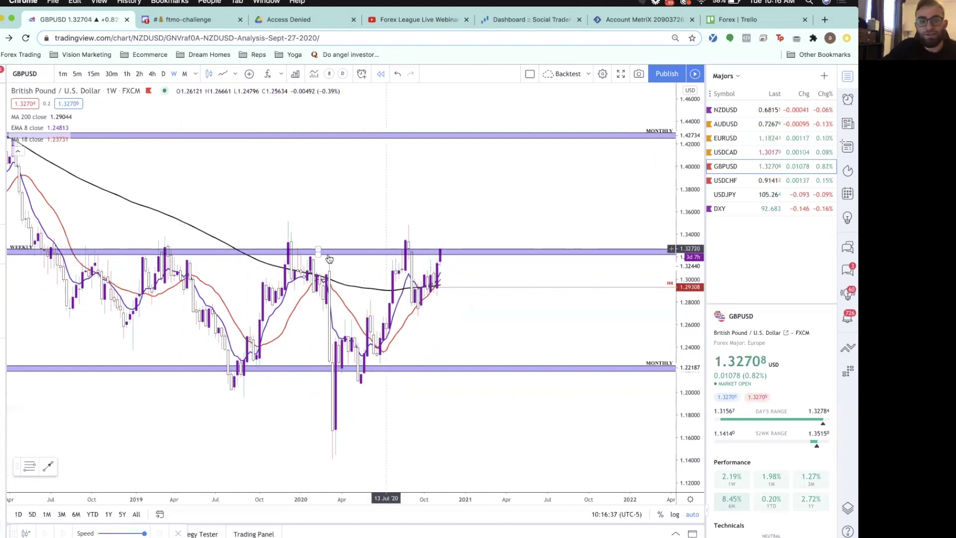
{"action": "scroll", "coordinate": [377, 261], "scroll_direction": "up", "scroll_amount": 2}
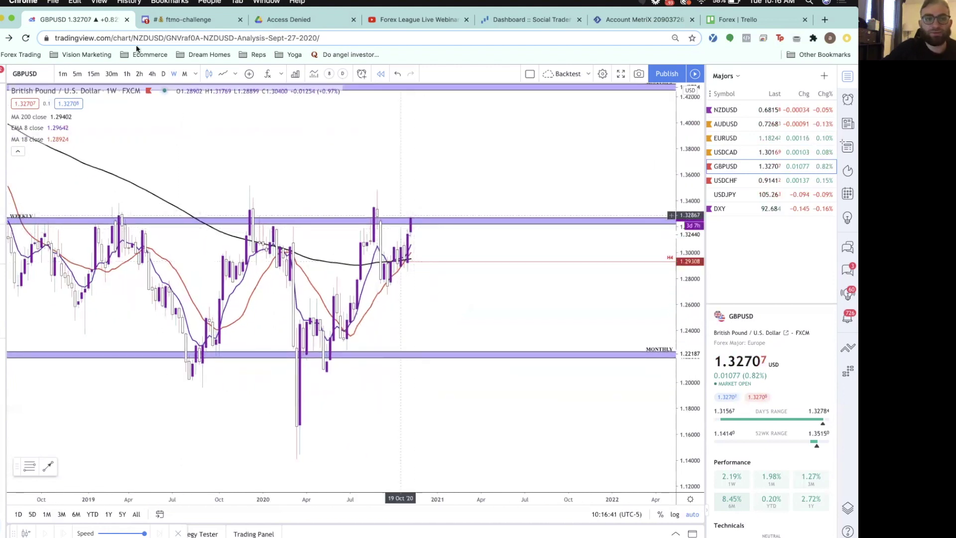
- Review GBPUSD on daily, 4-hour, 1-hour and 30-minute candles, returning to daily
{"action": "left_click", "coordinate": [162, 75]}
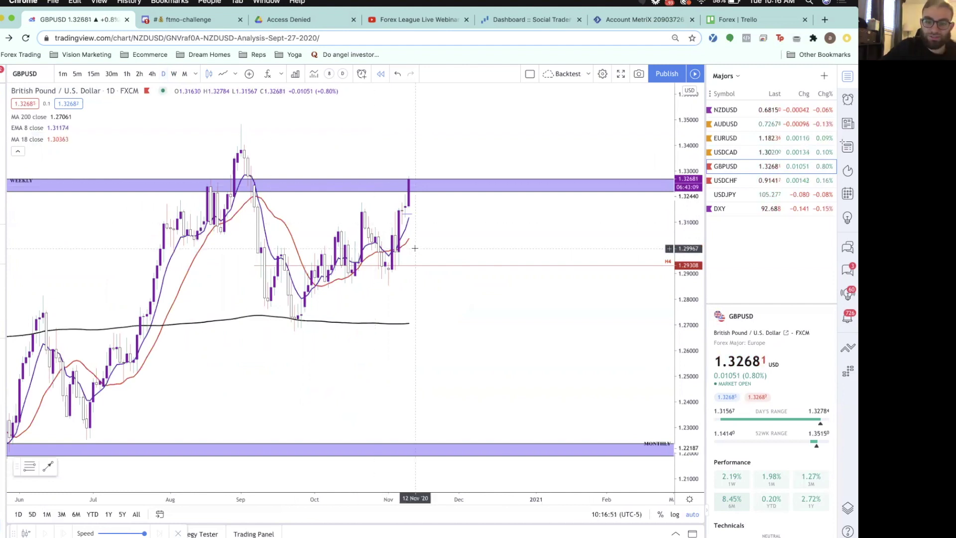
{"action": "scroll", "coordinate": [399, 264], "scroll_direction": "down", "scroll_amount": 1}
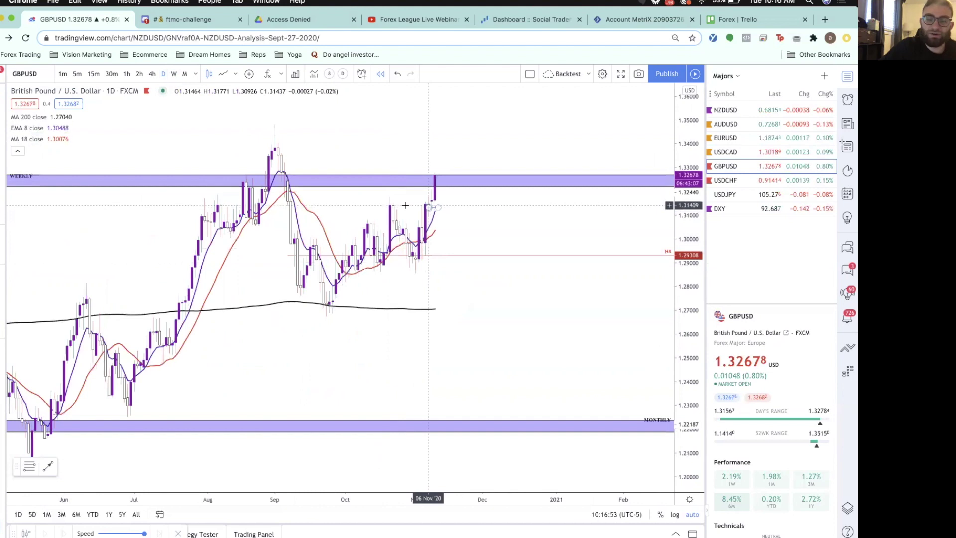
{"action": "scroll", "coordinate": [406, 205], "scroll_direction": "up", "scroll_amount": 1}
{"action": "scroll", "coordinate": [238, 250], "scroll_direction": "down", "scroll_amount": 2}
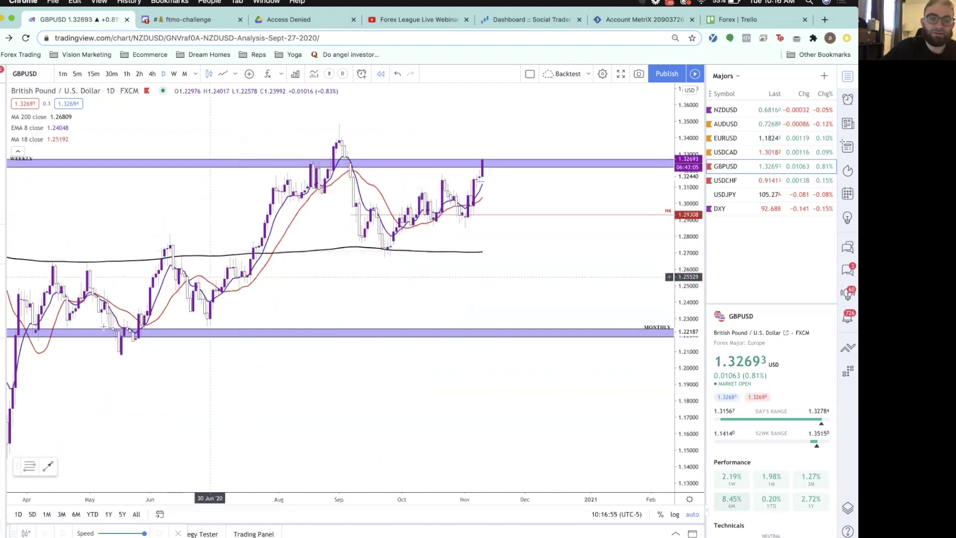
{"action": "left_click", "coordinate": [149, 74]}
{"action": "scroll", "coordinate": [428, 287], "scroll_direction": "down", "scroll_amount": 2}
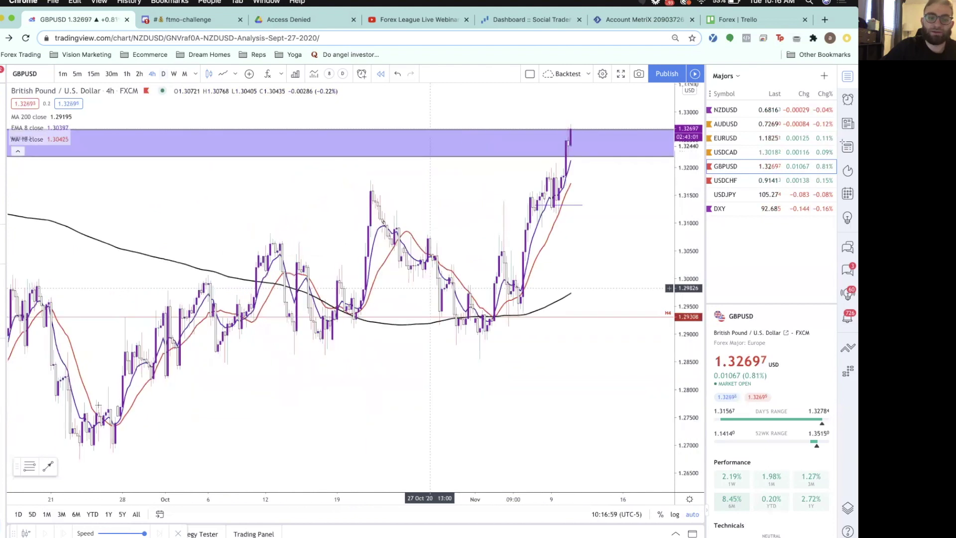
{"action": "left_click", "coordinate": [126, 74]}
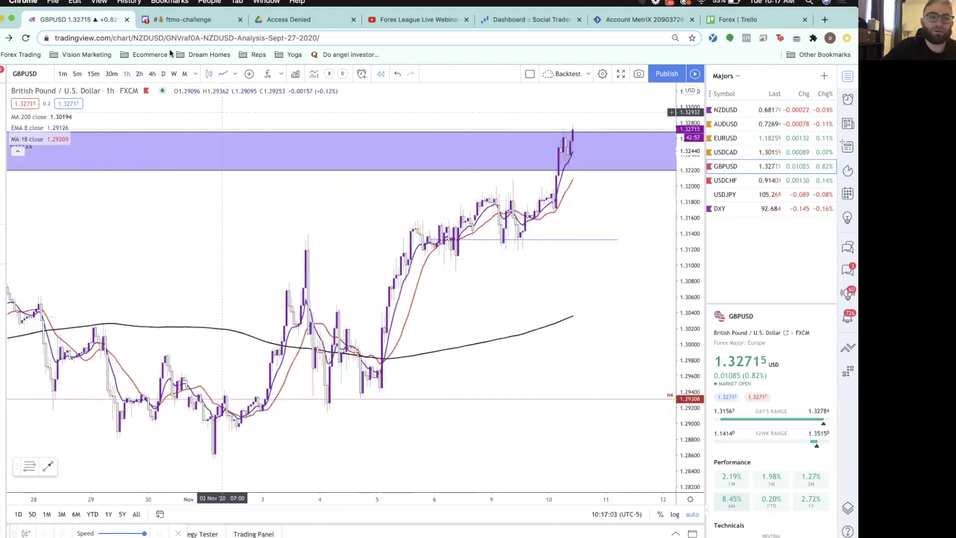
{"action": "left_click", "coordinate": [110, 74]}
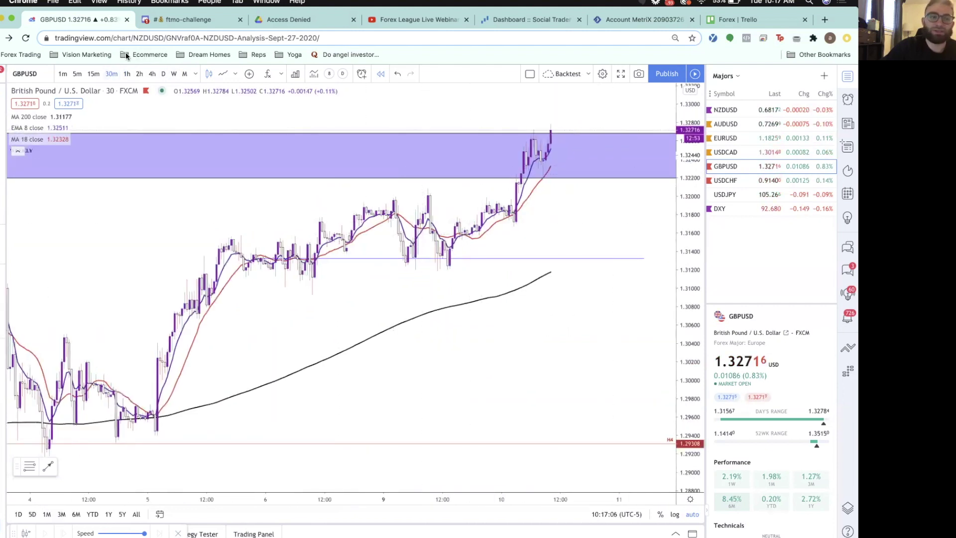
{"action": "left_click", "coordinate": [151, 74]}
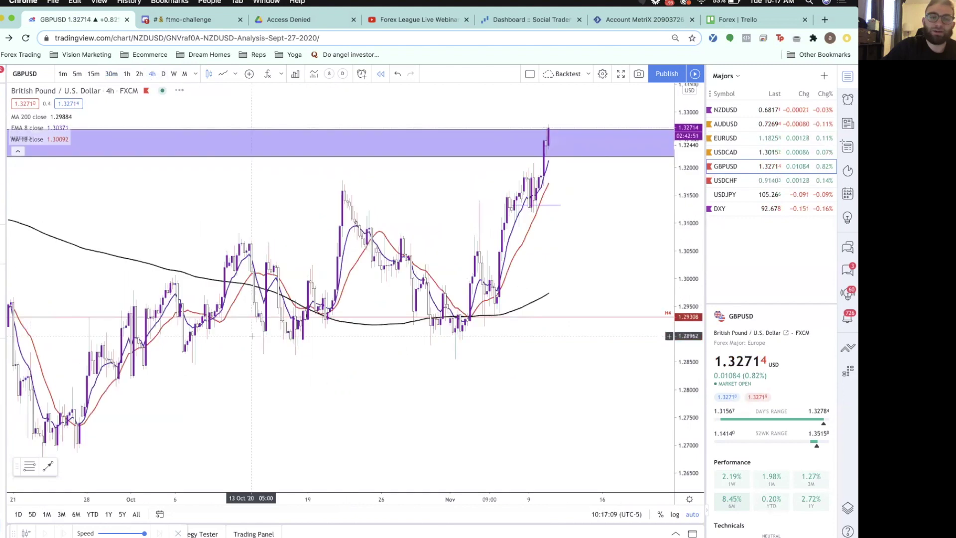
{"action": "left_click", "coordinate": [164, 74]}
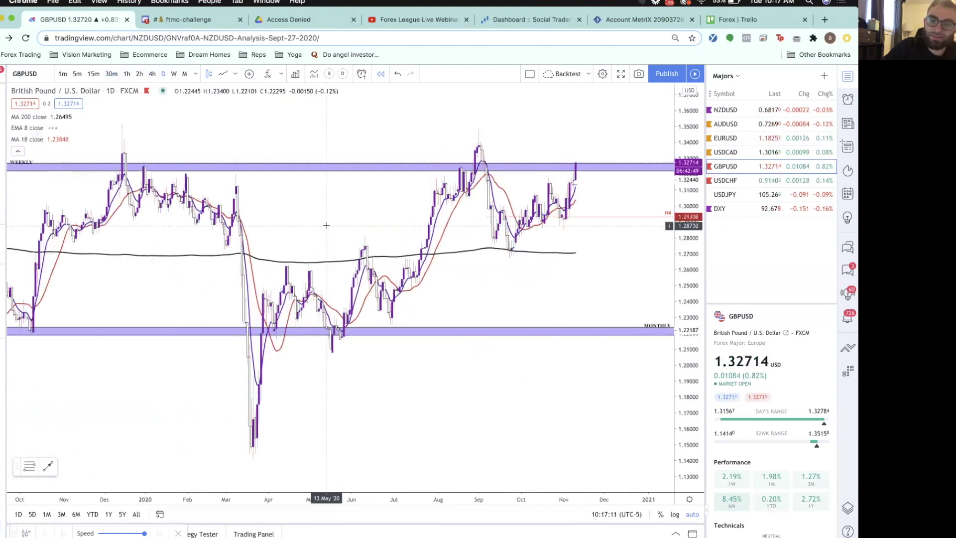
{"action": "scroll", "coordinate": [355, 218], "scroll_direction": "up", "scroll_amount": 5}
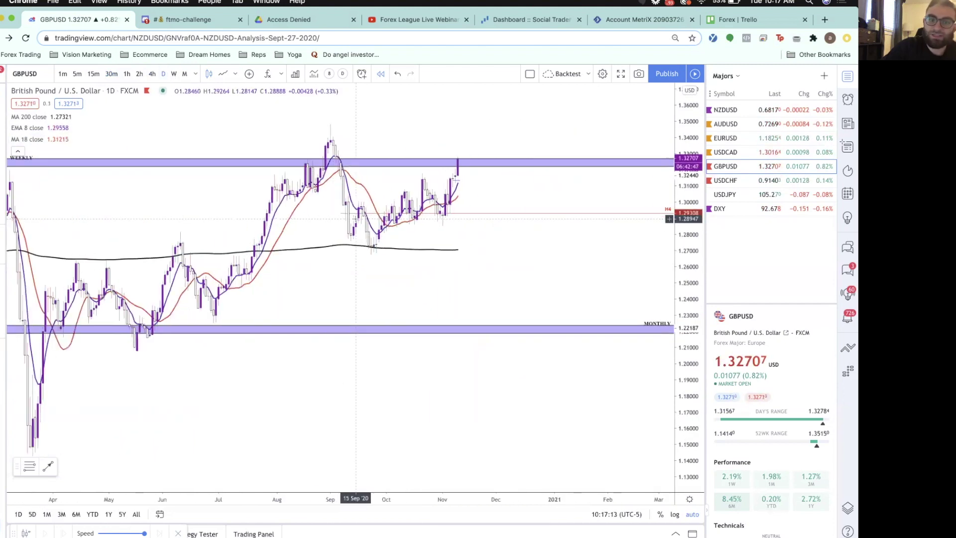
- Draw a yellow rectangle over the September highs, spanning roughly 1.3317–1.3403
{"action": "left_click", "coordinate": [3, 146]}
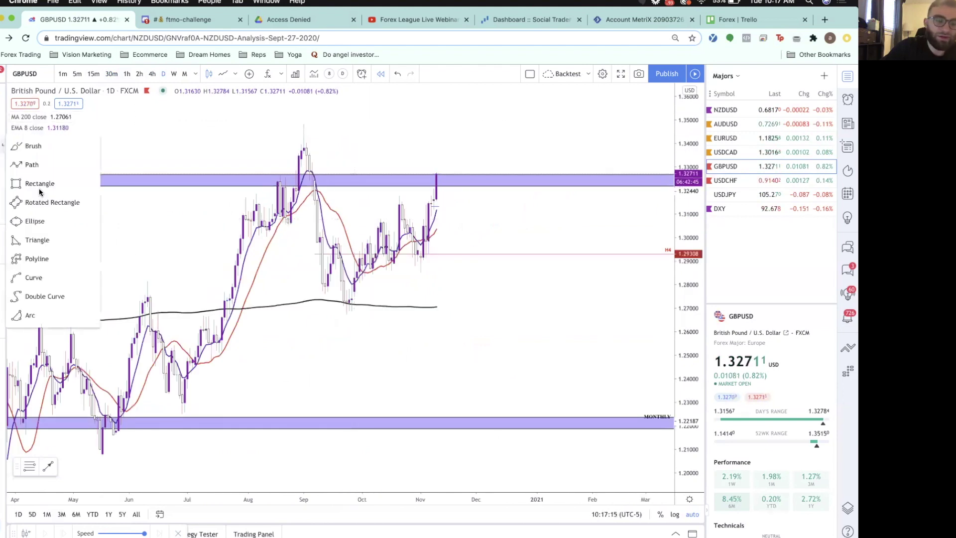
{"action": "left_click", "coordinate": [74, 183]}
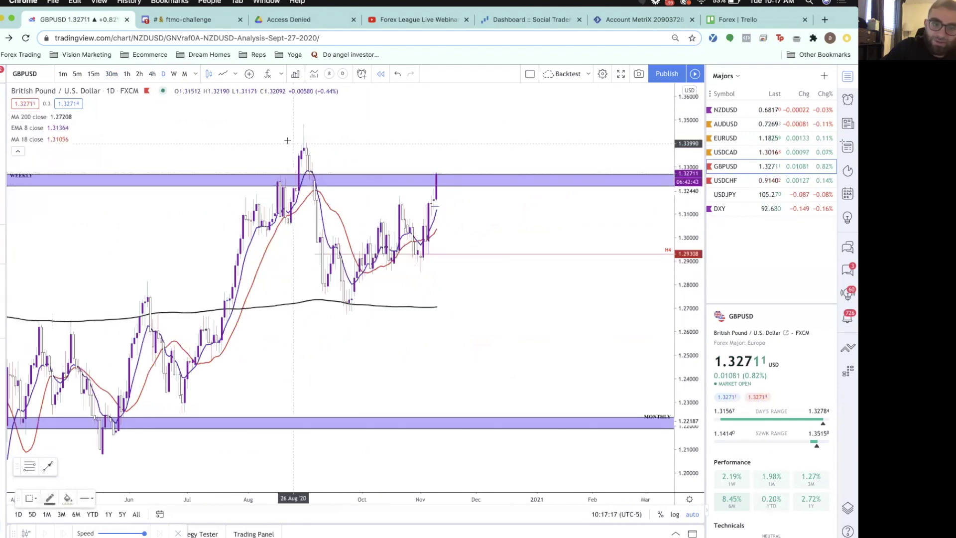
{"action": "mouse_move", "coordinate": [283, 143]}
{"action": "left_mouse_down"}
{"action": "mouse_move", "coordinate": [621, 167]}
{"action": "mouse_move", "coordinate": [643, 155]}
{"action": "left_mouse_up"}
{"action": "left_click", "coordinate": [644, 155]}
{"action": "left_click", "coordinate": [506, 165]}
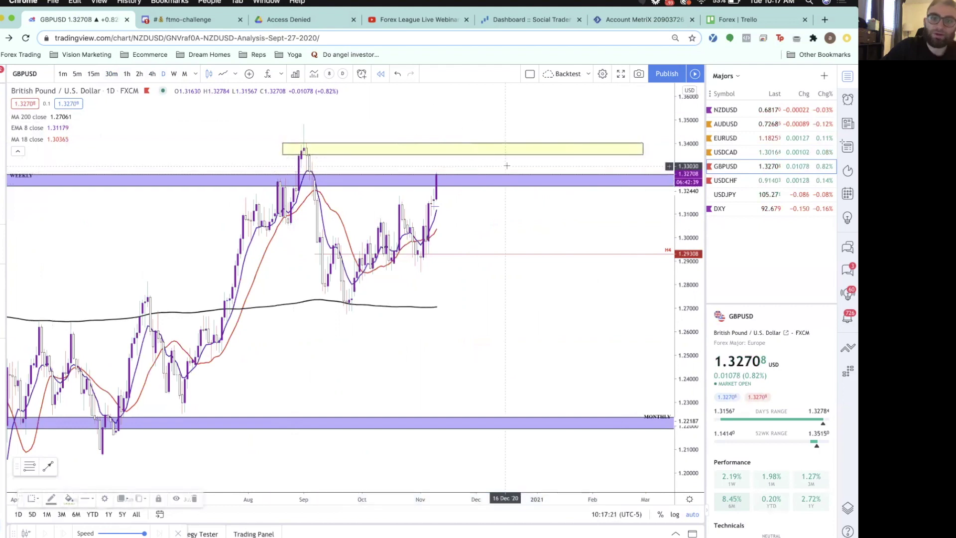
{"action": "scroll", "coordinate": [506, 165], "scroll_direction": "up", "scroll_amount": 1}
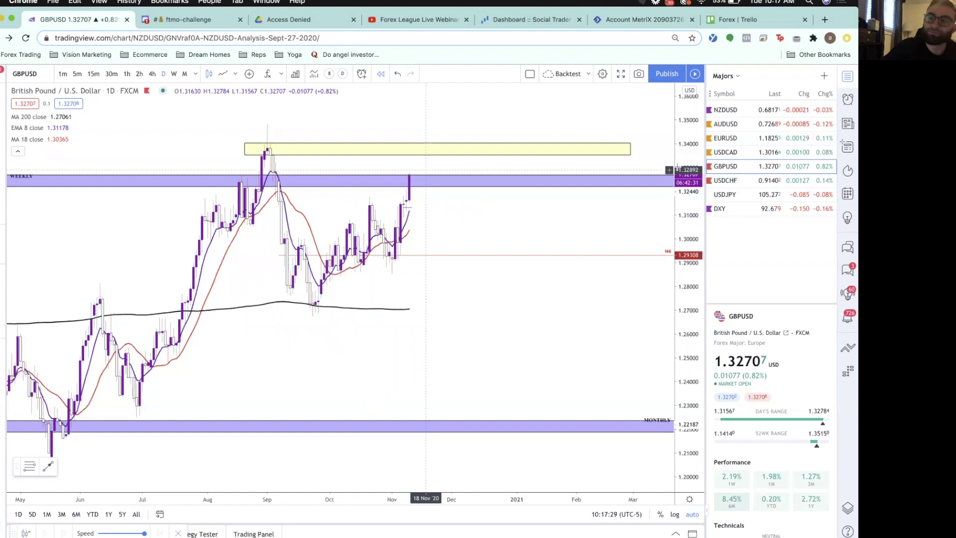
- Open USDCHF and inspect its zones on weekly and monthly candles, including the lowest monthly zone box
{"action": "left_click", "coordinate": [746, 181]}
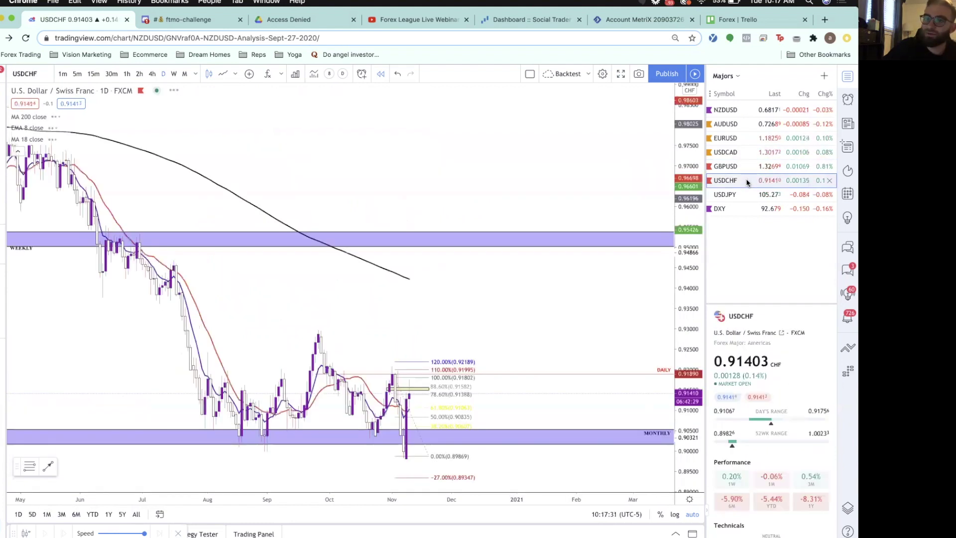
{"action": "scroll", "coordinate": [299, 190], "scroll_direction": "up", "scroll_amount": 3}
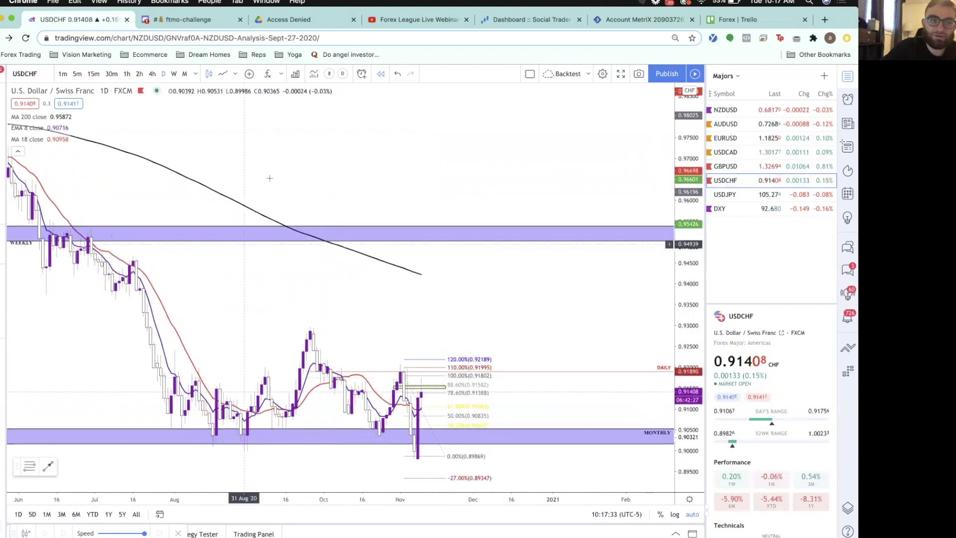
{"action": "left_click", "coordinate": [173, 74]}
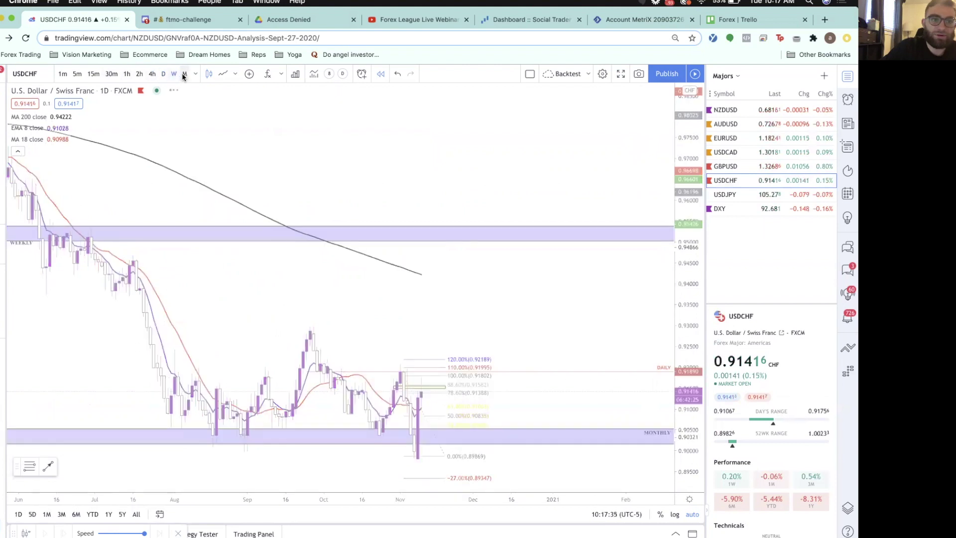
{"action": "left_click", "coordinate": [184, 74]}
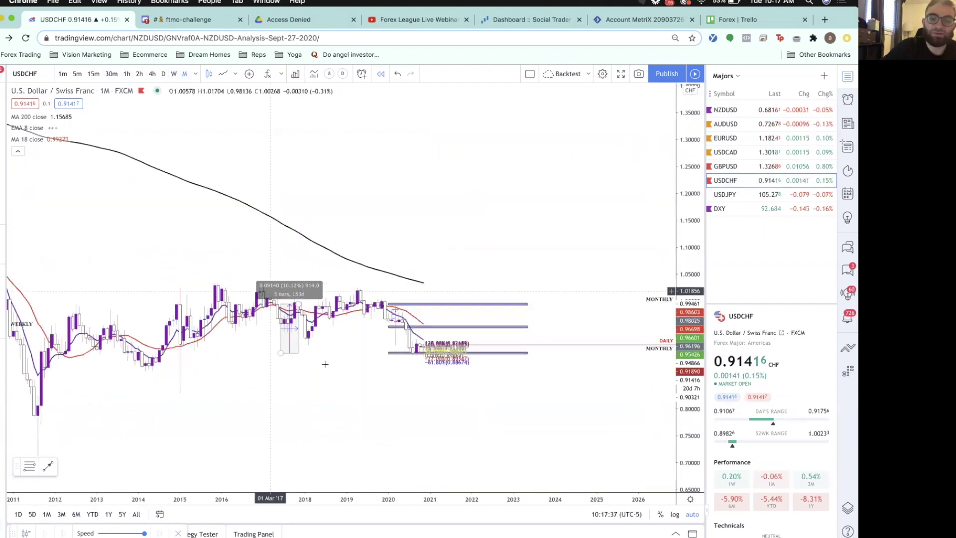
{"action": "scroll", "coordinate": [338, 372], "scroll_direction": "up", "scroll_amount": 3}
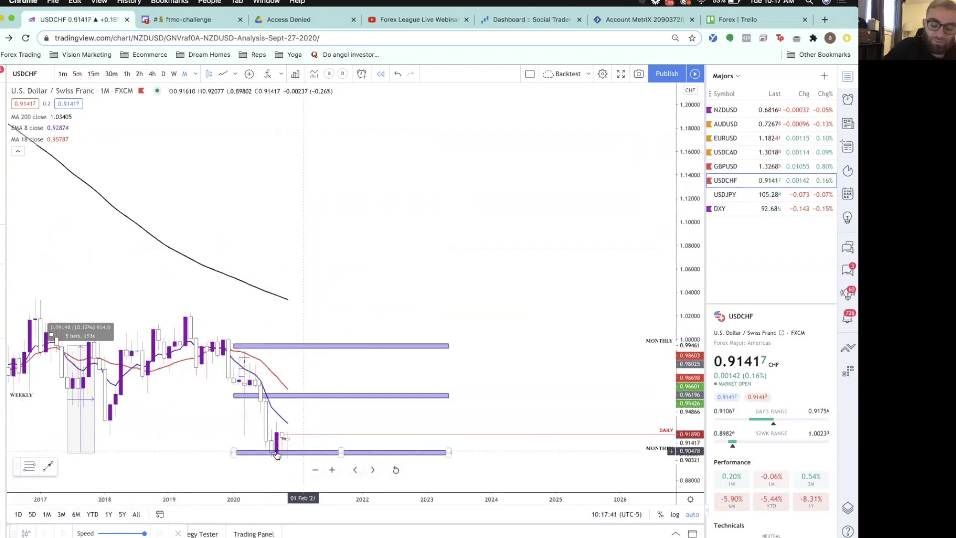
{"action": "scroll", "coordinate": [299, 456], "scroll_direction": "down", "scroll_amount": 1}
{"action": "scroll", "coordinate": [299, 455], "scroll_direction": "down", "scroll_amount": 3}
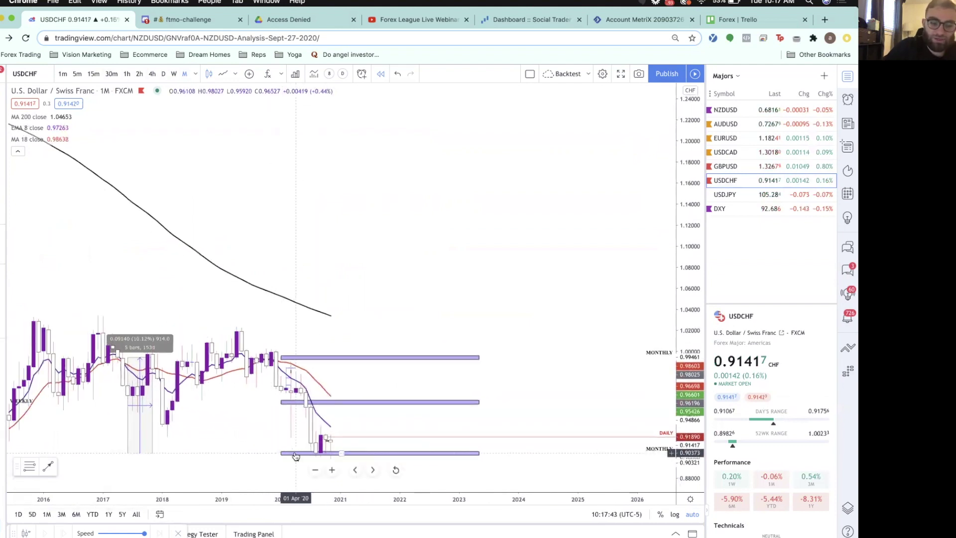
{"action": "left_click", "coordinate": [447, 407]}
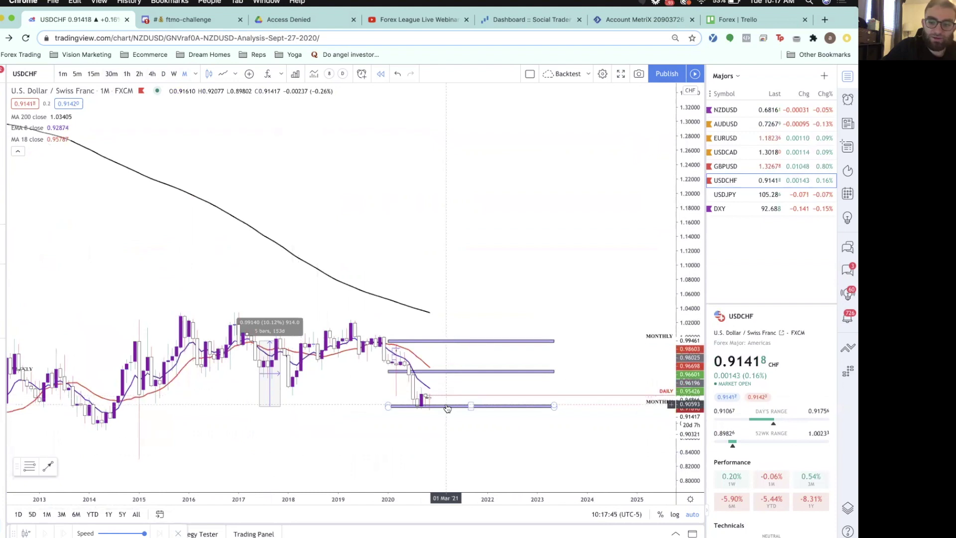
{"action": "scroll", "coordinate": [447, 407], "scroll_direction": "up", "scroll_amount": 3}
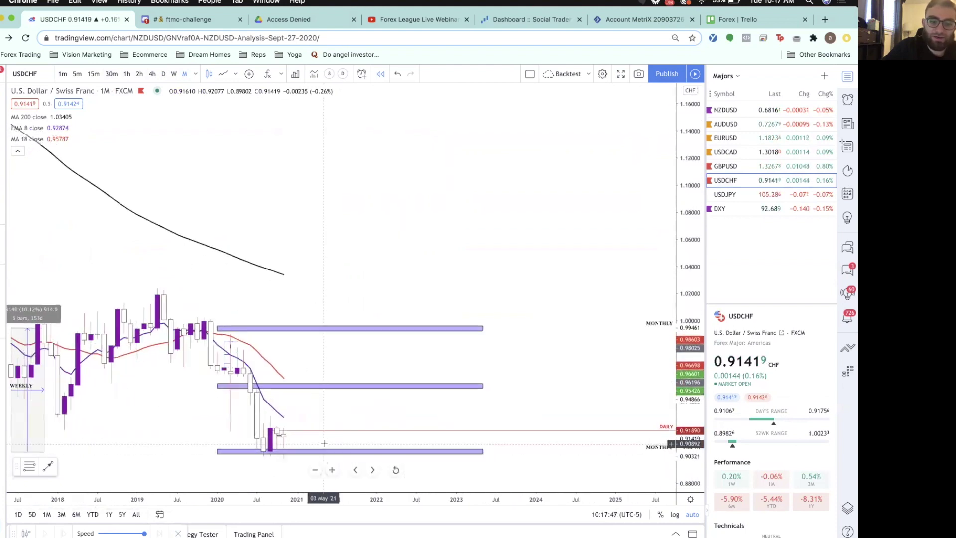
{"action": "scroll", "coordinate": [324, 444], "scroll_direction": "up", "scroll_amount": 1}
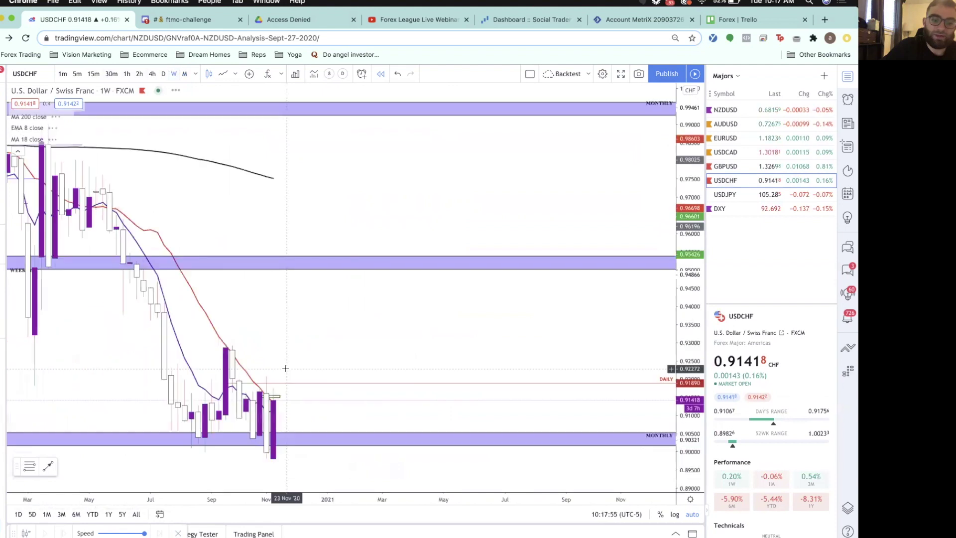
{"action": "scroll", "coordinate": [286, 368], "scroll_direction": "down", "scroll_amount": 3}
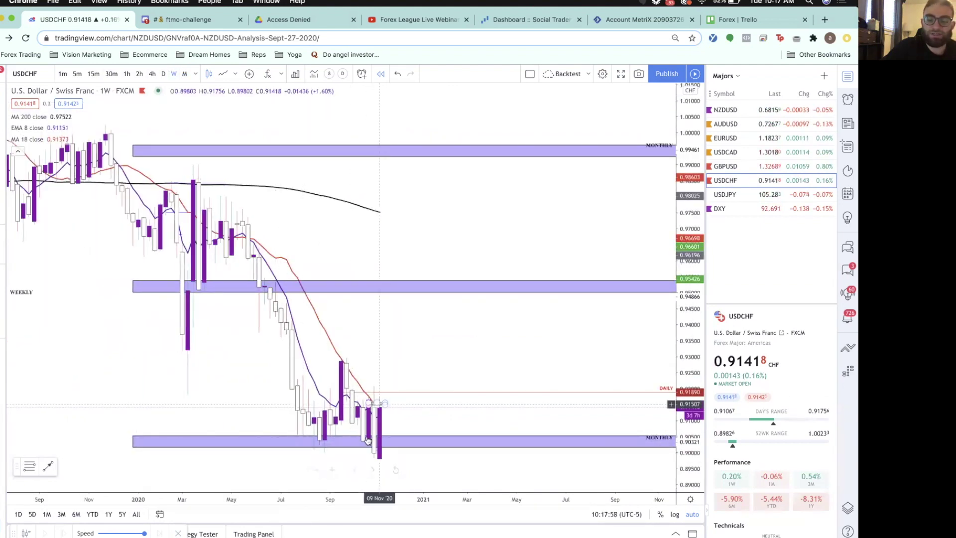
- Switch USDCHF to daily candles, showing the 0.9540 Weekly, 0.9030 Monthly zones and 0.9189 level
{"action": "left_click", "coordinate": [164, 74]}
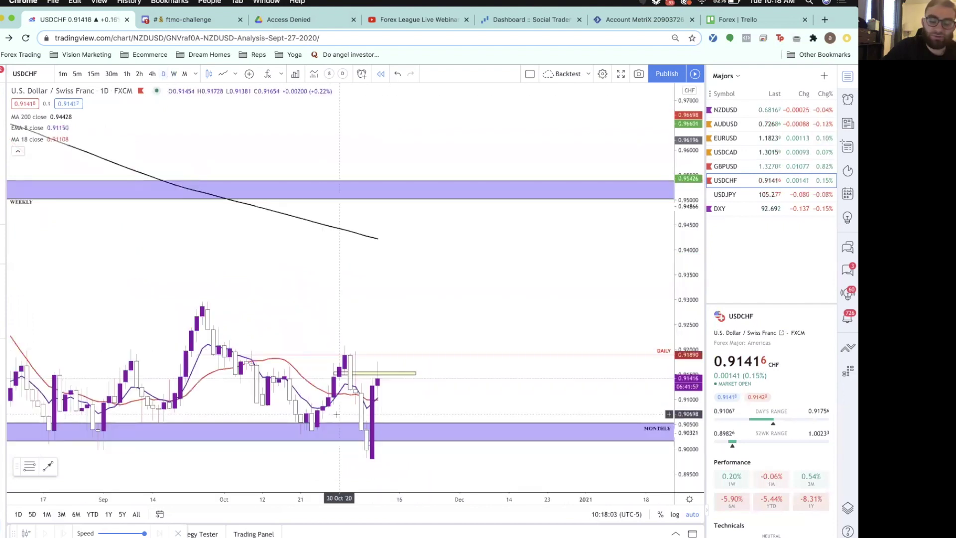
{"action": "scroll", "coordinate": [337, 414], "scroll_direction": "down", "scroll_amount": 3}
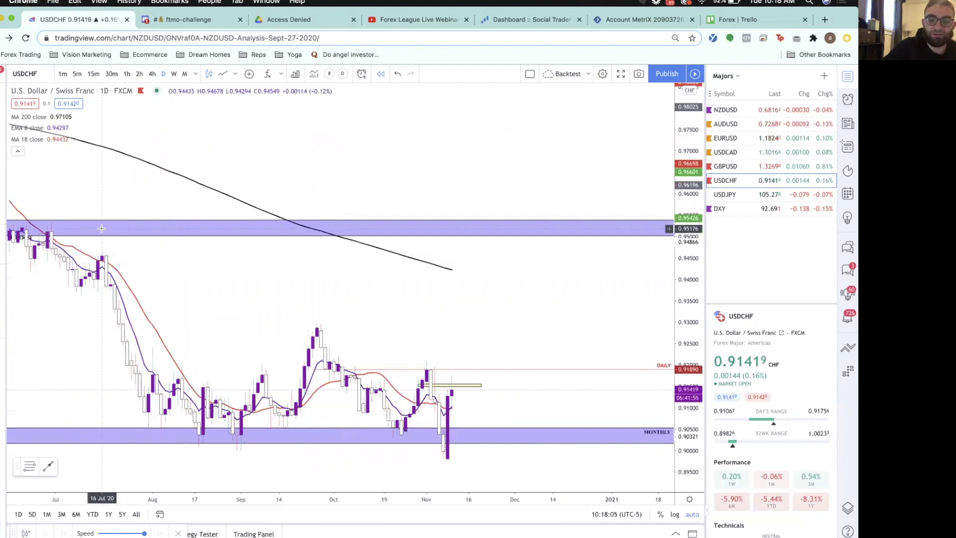
{"action": "scroll", "coordinate": [102, 228], "scroll_direction": "down", "scroll_amount": 1}
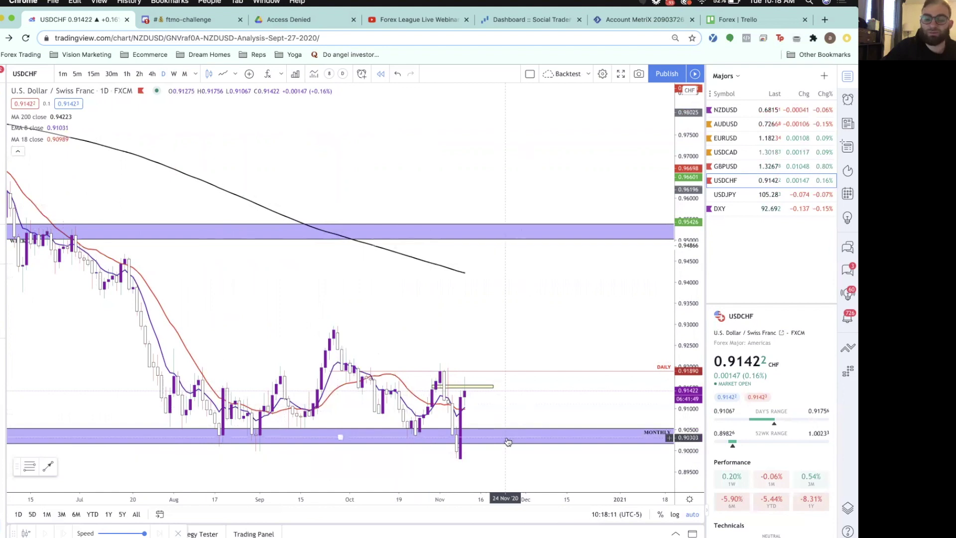
{"action": "scroll", "coordinate": [508, 442], "scroll_direction": "up", "scroll_amount": 1}
{"action": "scroll", "coordinate": [212, 346], "scroll_direction": "up", "scroll_amount": 1}
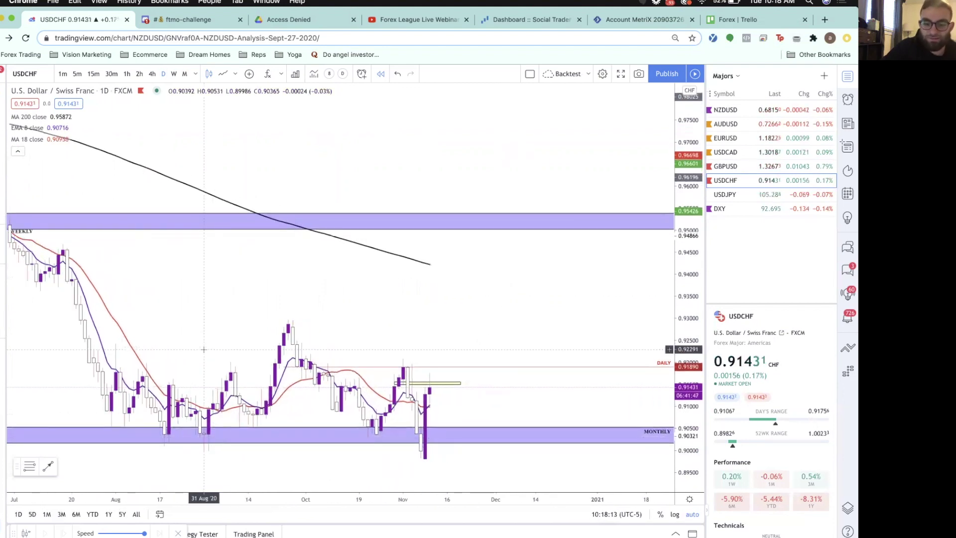
{"action": "left_click", "coordinate": [401, 382]}
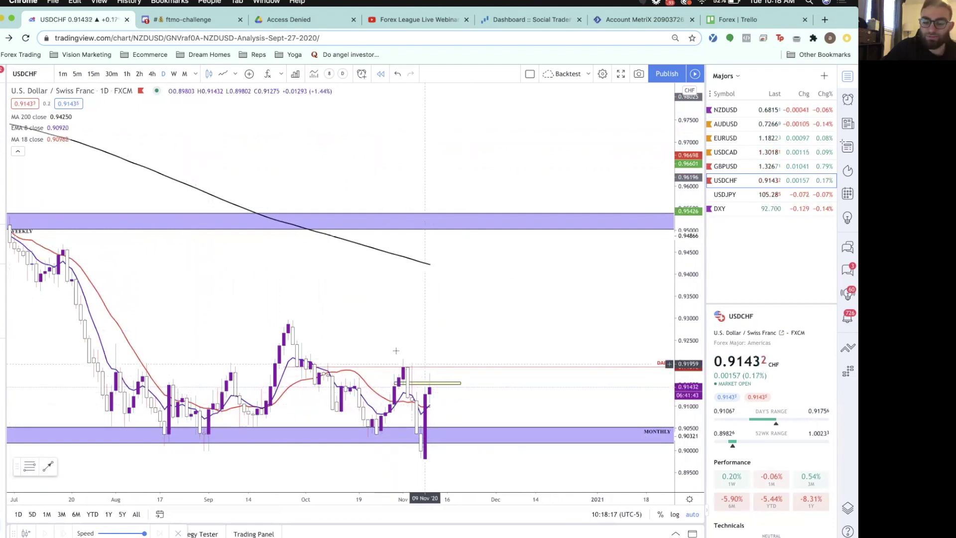
{"action": "left_click", "coordinate": [417, 342]}
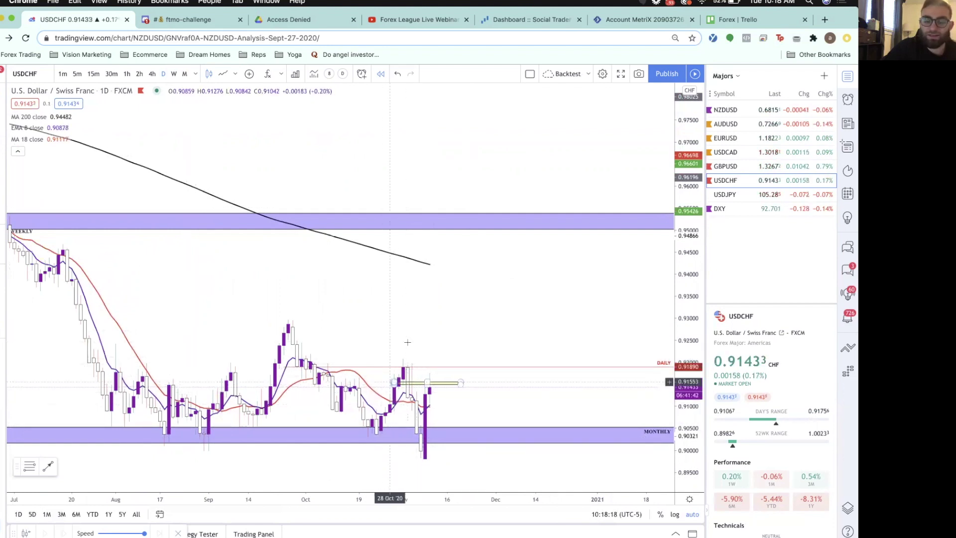
{"action": "left_click", "coordinate": [152, 73]}
{"action": "scroll", "coordinate": [385, 317], "scroll_direction": "right", "scroll_amount": 5}
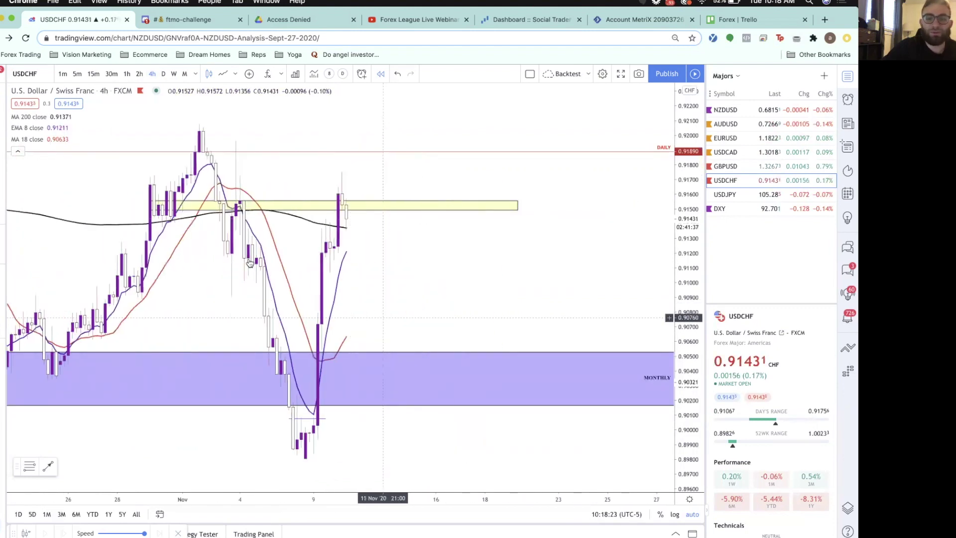
{"action": "scroll", "coordinate": [244, 253], "scroll_direction": "left", "scroll_amount": 2}
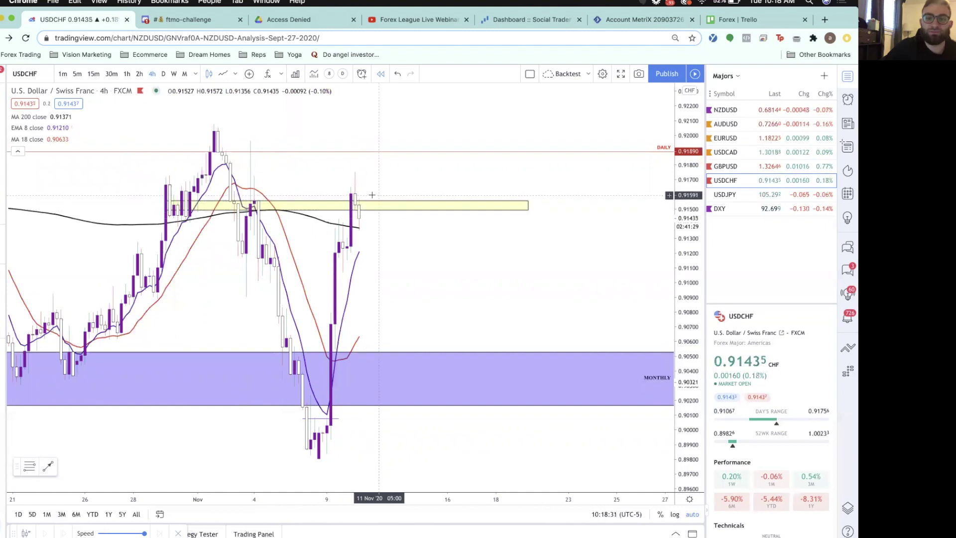
{"action": "left_click", "coordinate": [127, 74]}
{"action": "scroll", "coordinate": [273, 254], "scroll_direction": "down", "scroll_amount": 4}
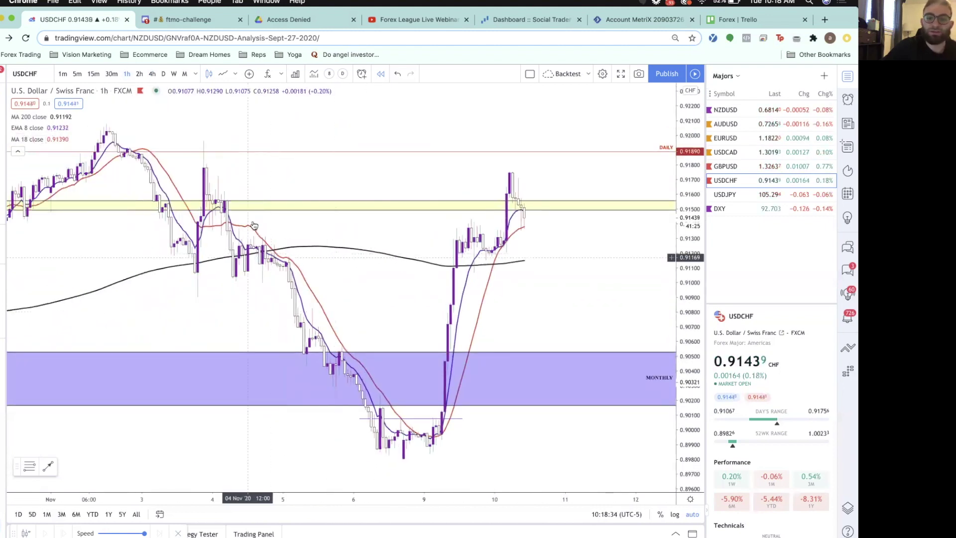
{"action": "scroll", "coordinate": [392, 411], "scroll_direction": "right", "scroll_amount": 2}
{"action": "left_click", "coordinate": [163, 73]}
{"action": "scroll", "coordinate": [398, 280], "scroll_direction": "up", "scroll_amount": 4}
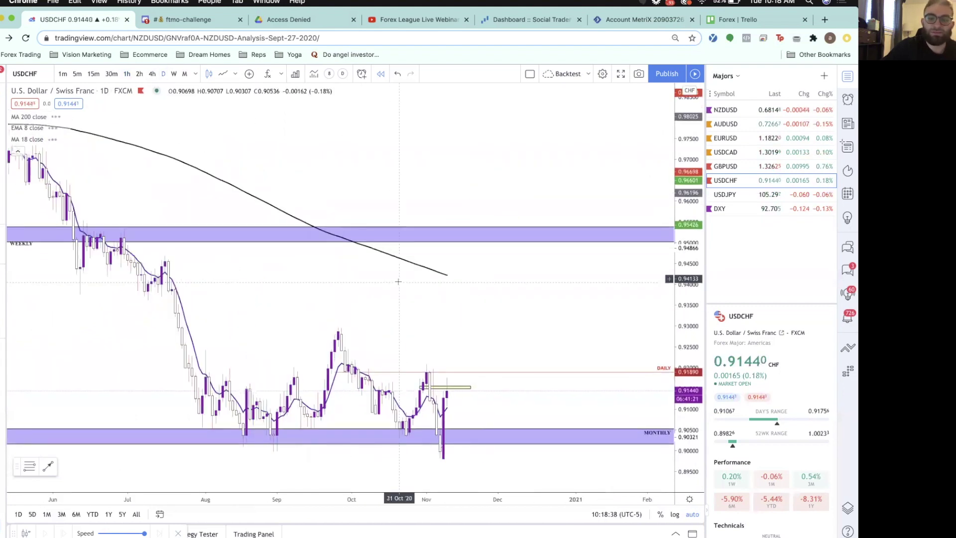
- Draw a blue Path from the latest USDCHF daily candle rising upward past the daily level
{"action": "left_click", "coordinate": [2, 147]}
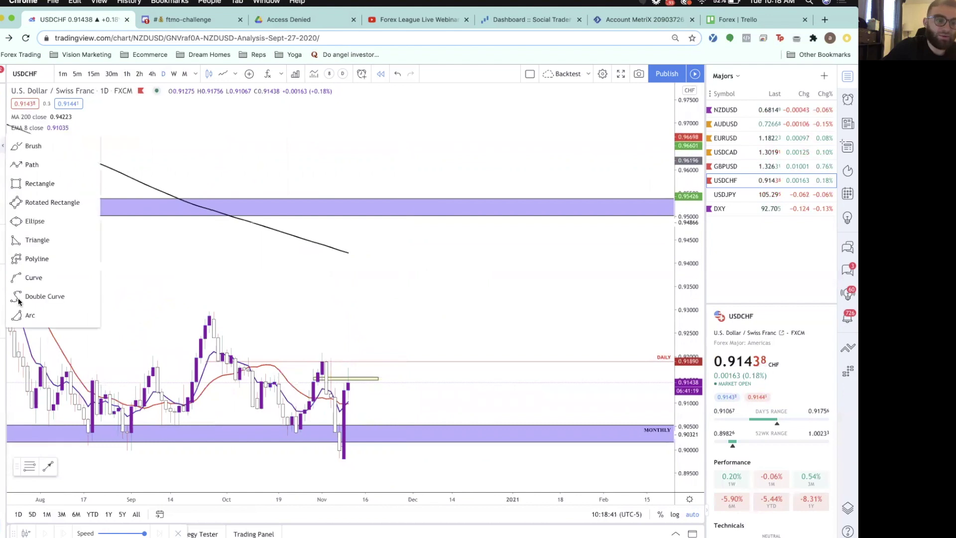
{"action": "left_click", "coordinate": [20, 165]}
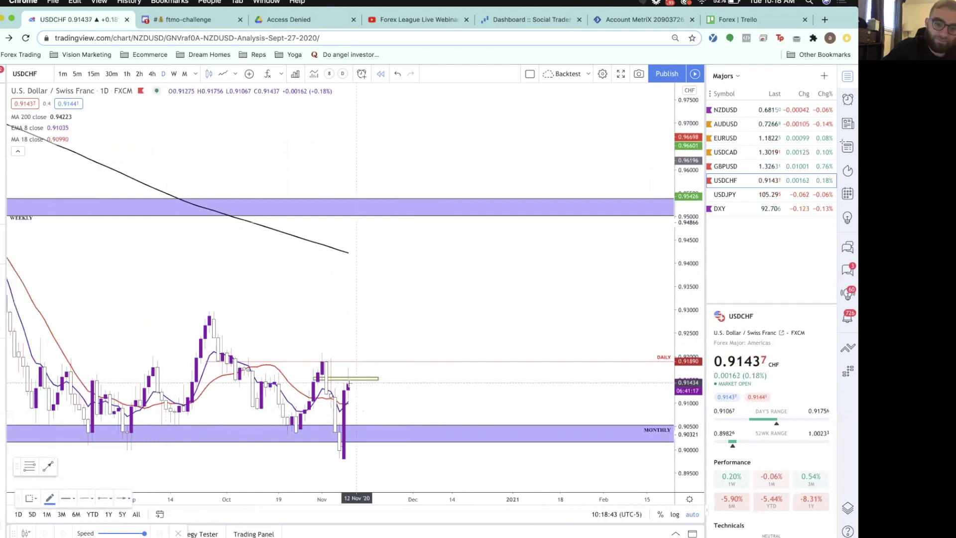
{"action": "left_click", "coordinate": [348, 382]}
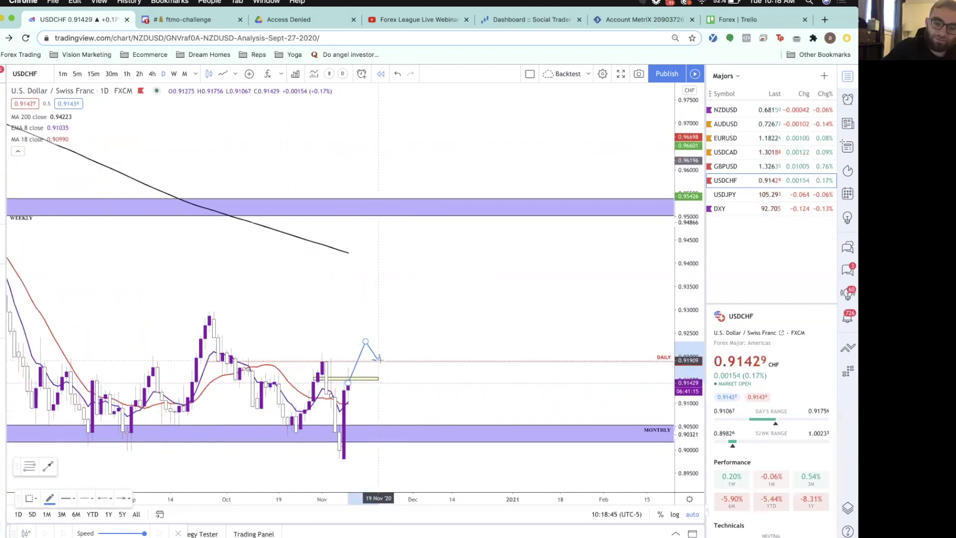
{"action": "left_click", "coordinate": [378, 359]}
{"action": "double_click", "coordinate": [417, 289]}
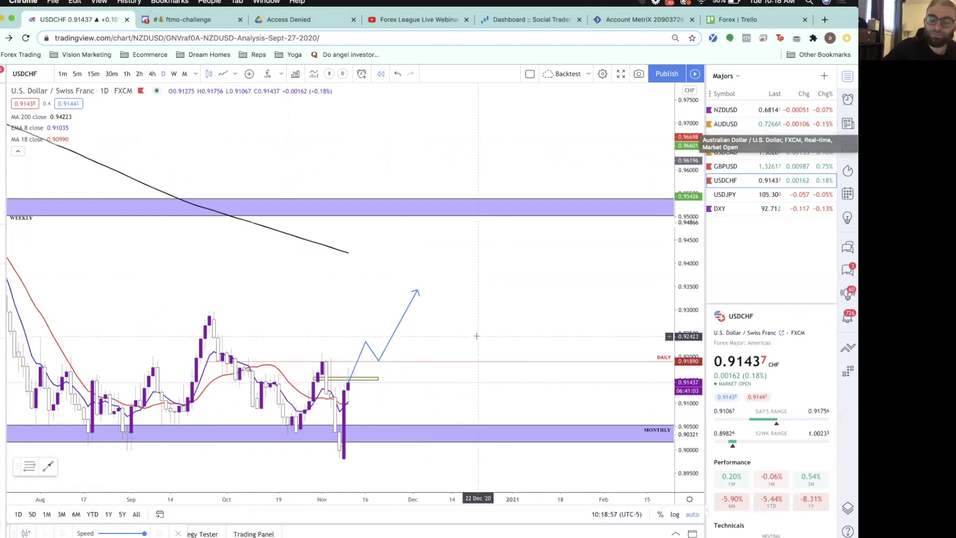
- Check the new path, shift the chart slightly right, and switch to the Discord ftmo-challenge chat
{"action": "left_click", "coordinate": [379, 362]}
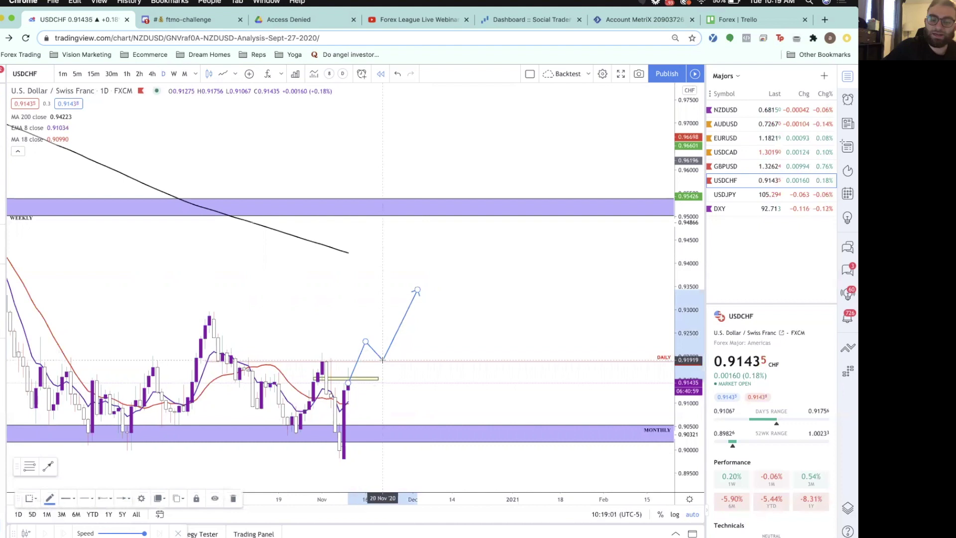
{"action": "left_click", "coordinate": [394, 358]}
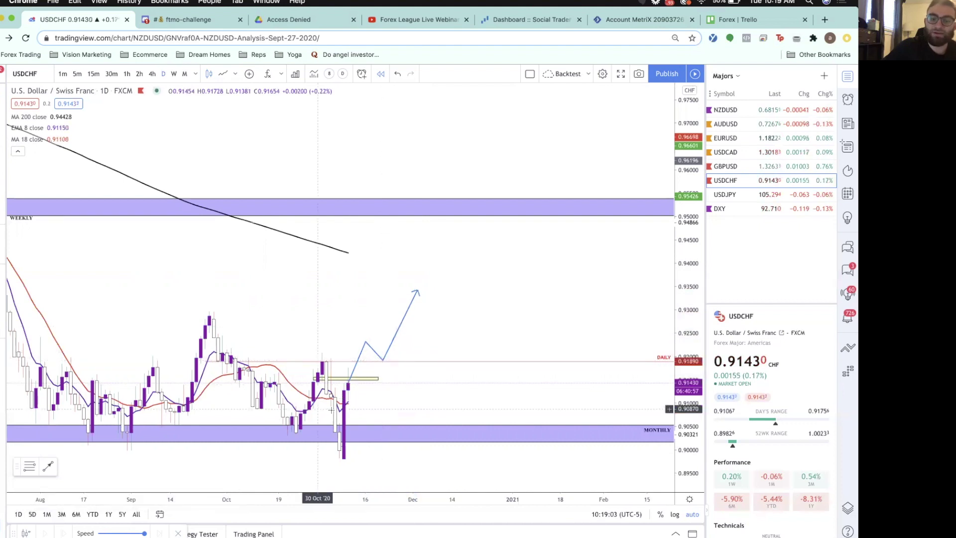
{"action": "left_click_drag", "start_coordinate": [315, 411], "coordinate": [331, 411]}
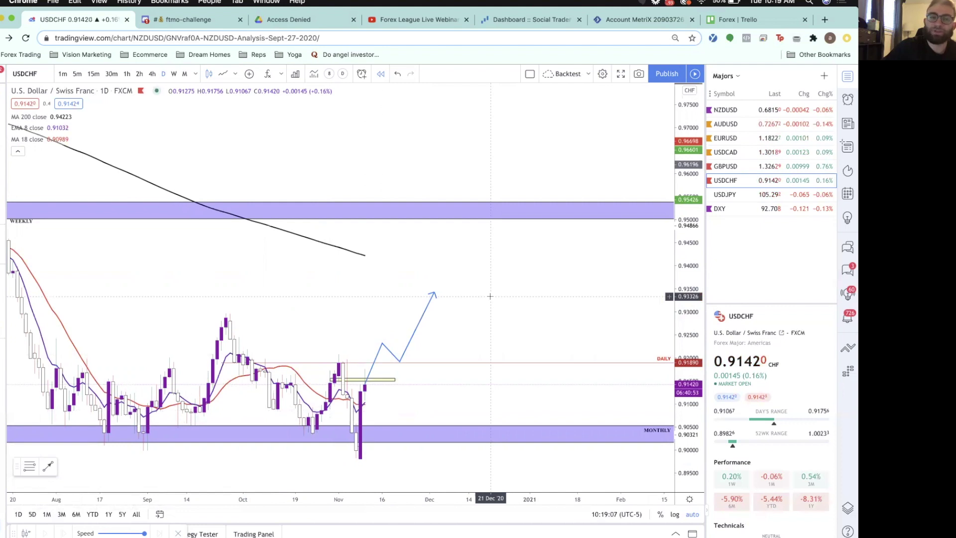
{"action": "left_click", "coordinate": [219, 19]}
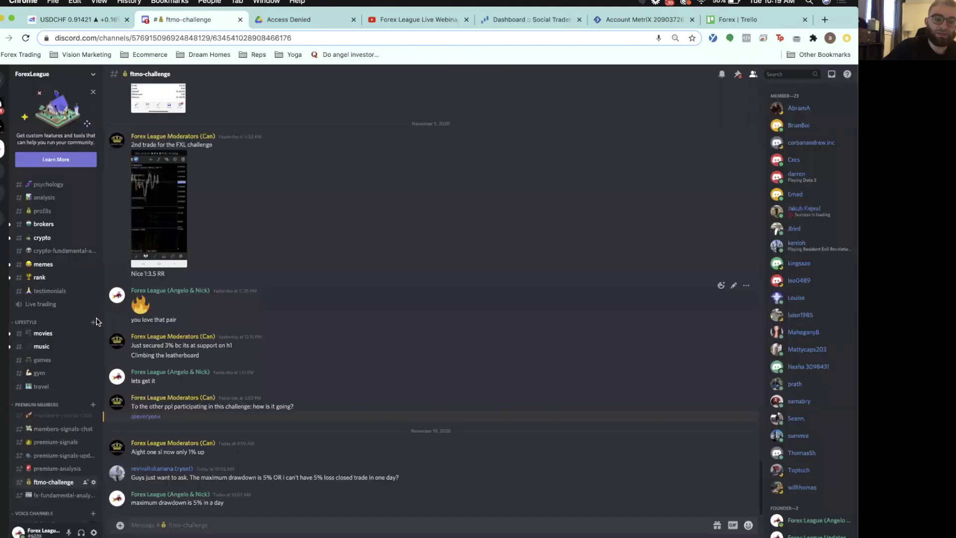
- Go from premium-analysis to the ForexLeague start-here channel, then bring up the Zoom screen-share controls
{"action": "left_click", "coordinate": [44, 471]}
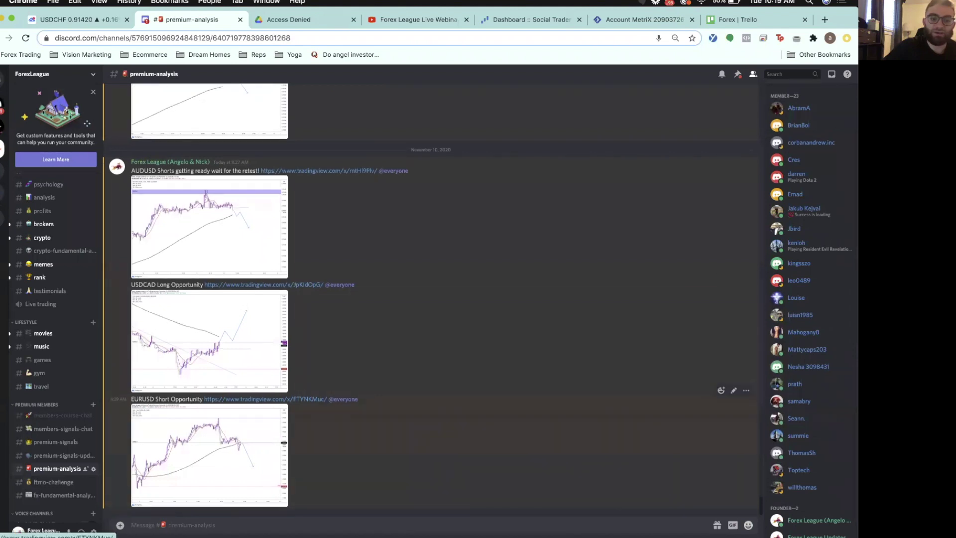
{"action": "scroll", "coordinate": [64, 200], "scroll_direction": "up", "scroll_amount": 3}
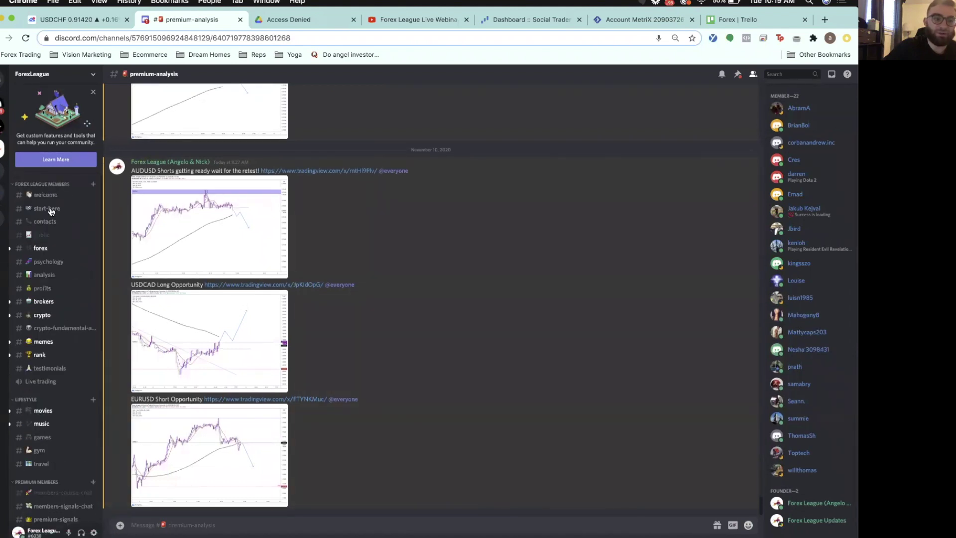
{"action": "left_click", "coordinate": [49, 210]}
{"action": "scroll", "coordinate": [212, 216], "scroll_direction": "up", "scroll_amount": 2}
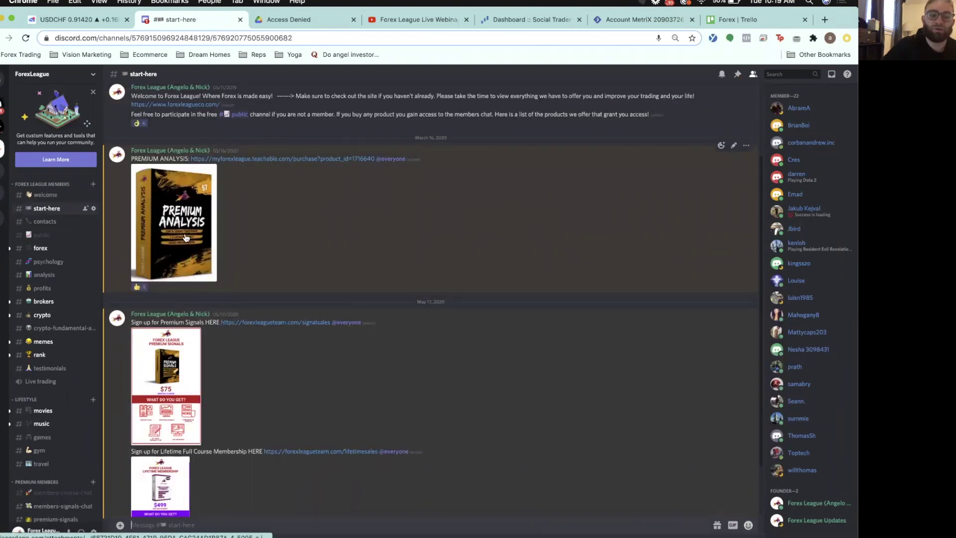
{"action": "left_click", "coordinate": [629, 4]}
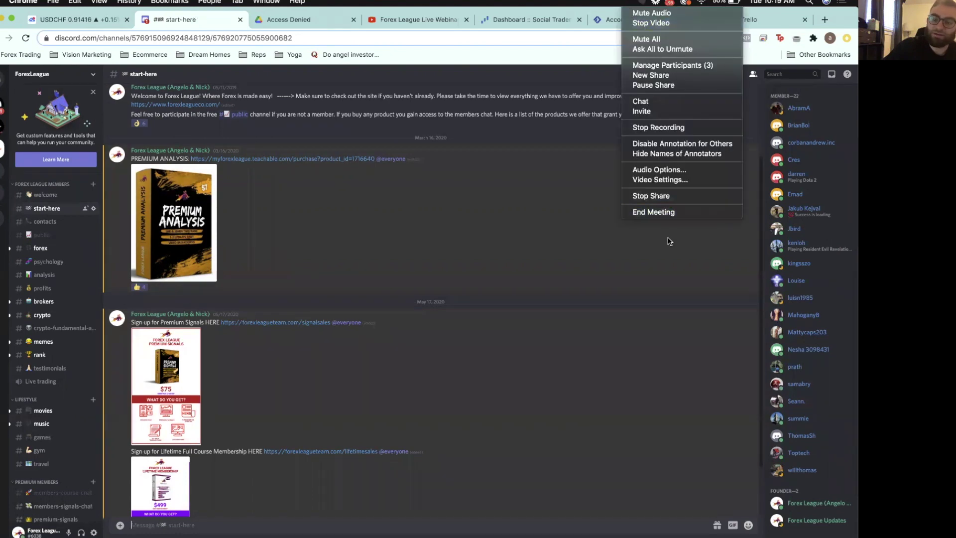